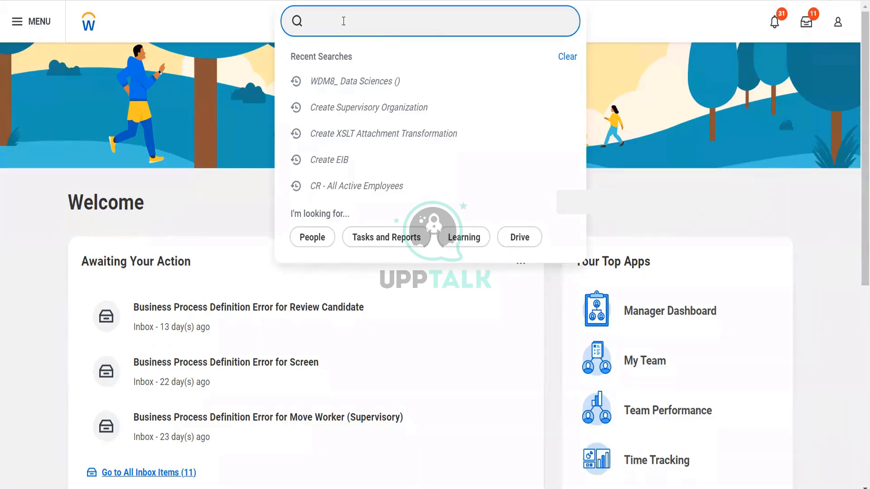
Step: Launch Create Reorganization from a 'cr reorg' search and go to the name field
{"action": "type", "text": "cr reorg"}
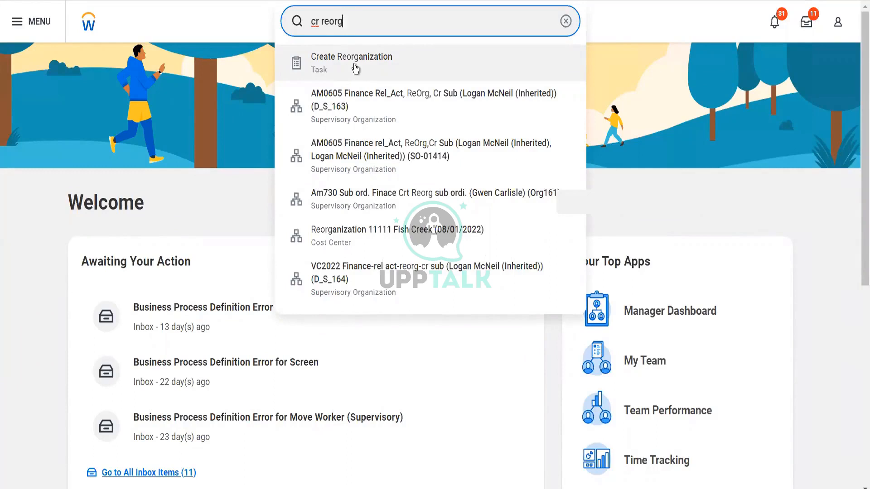
{"action": "left_click", "coordinate": [356, 68]}
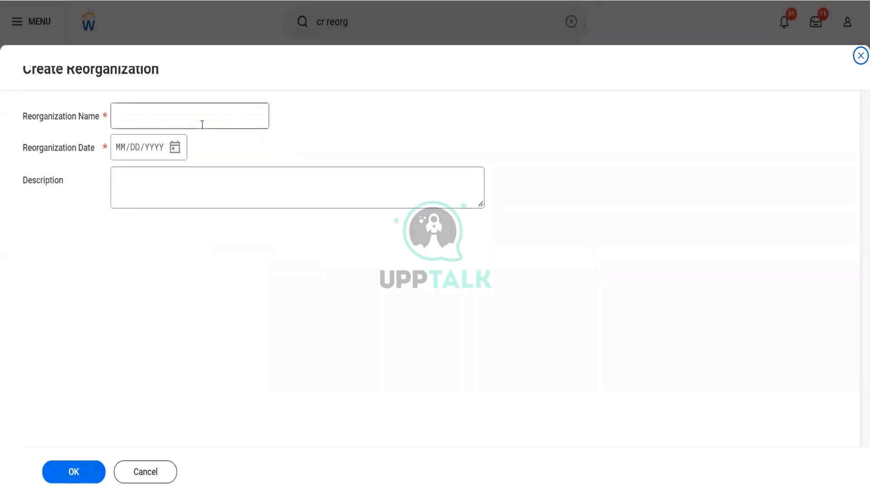
{"action": "left_click", "coordinate": [202, 125]}
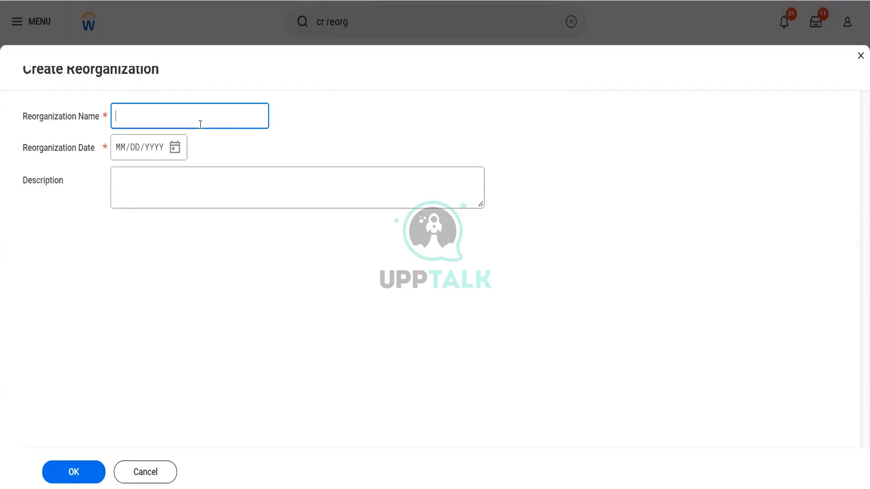
Step: Create the reorganization 'Blinkit Reorg' with reorganization date 01/01/1900
{"action": "type", "text": "Blinkit Reorg"}
{"action": "key", "text": "Tab"}
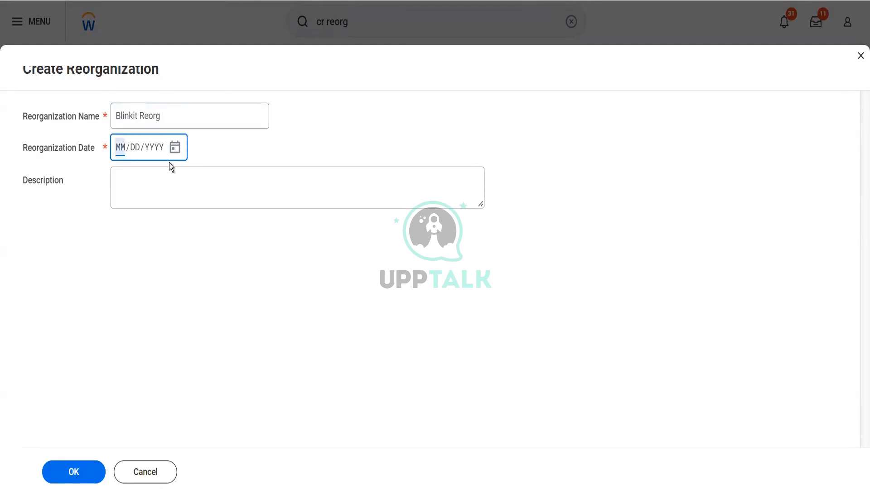
{"action": "type", "text": "0101"}
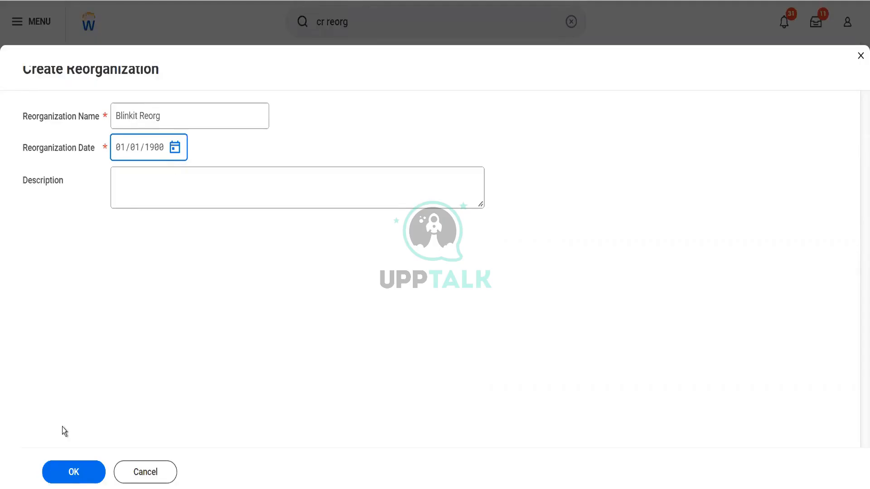
{"action": "left_click", "coordinate": [69, 464]}
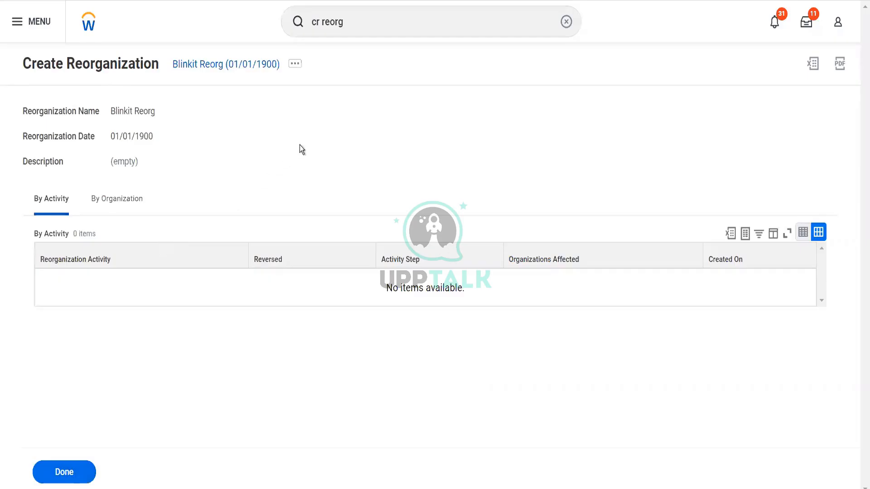
Step: Replace Blinkit Reorg's system-generated reference ID with Blinkit_Reorg and confirm
{"action": "left_click", "coordinate": [295, 68]}
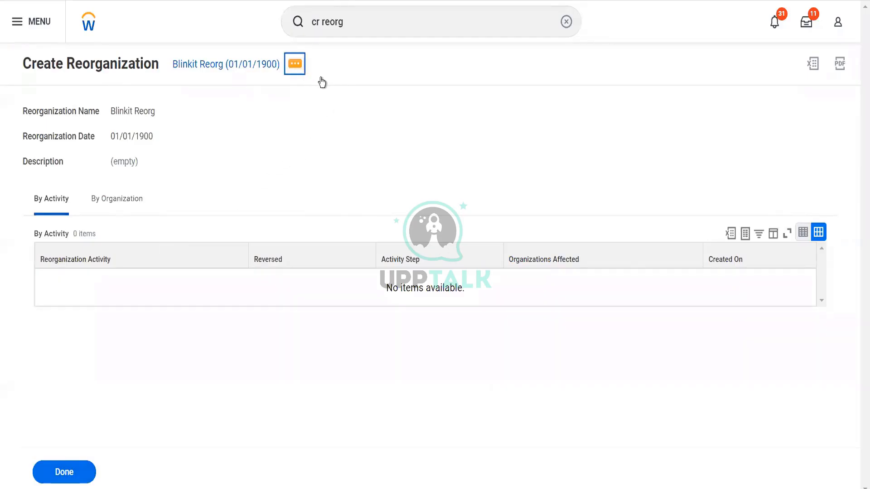
{"action": "mouse_move", "coordinate": [403, 276]}
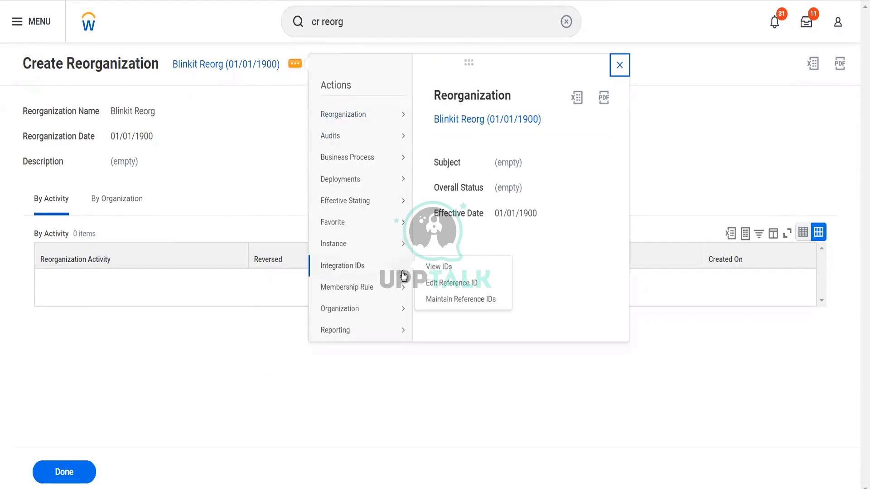
{"action": "left_click", "coordinate": [443, 285]}
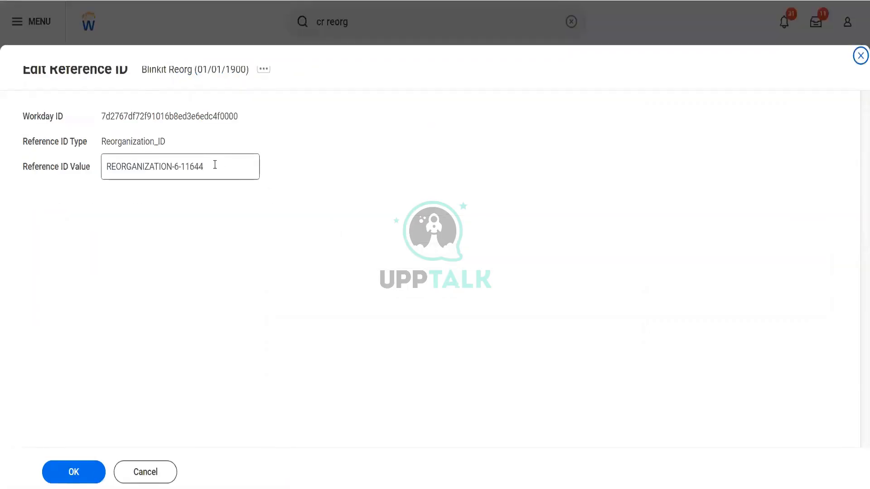
{"action": "left_click_drag", "start_coordinate": [215, 164], "coordinate": [106, 158]}
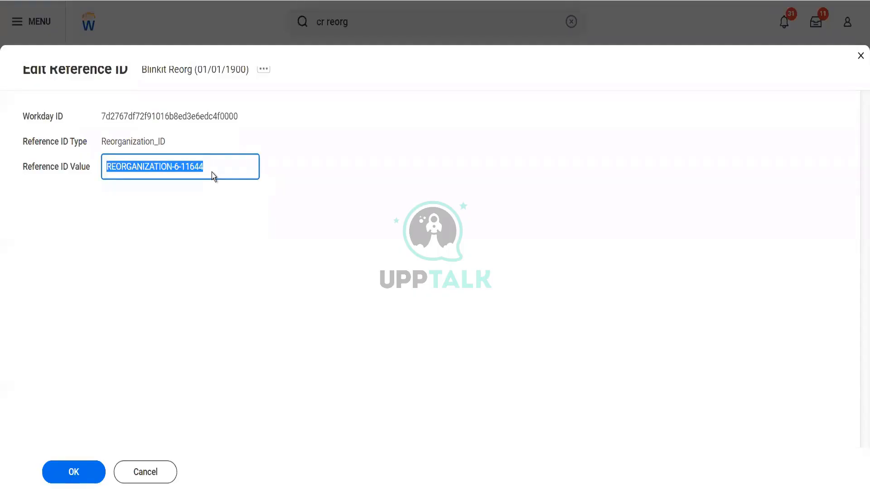
{"action": "type", "text": "Blinkit"}
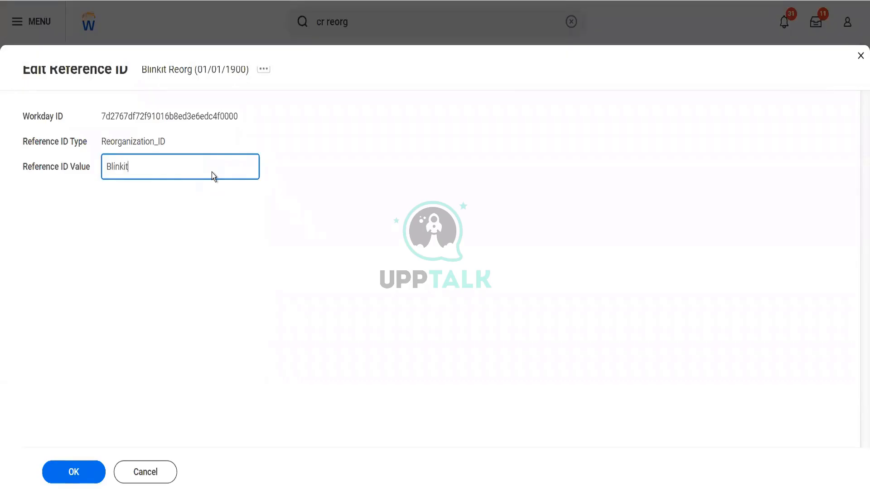
{"action": "type", "text": "_Reorg"}
{"action": "left_click", "coordinate": [84, 463]}
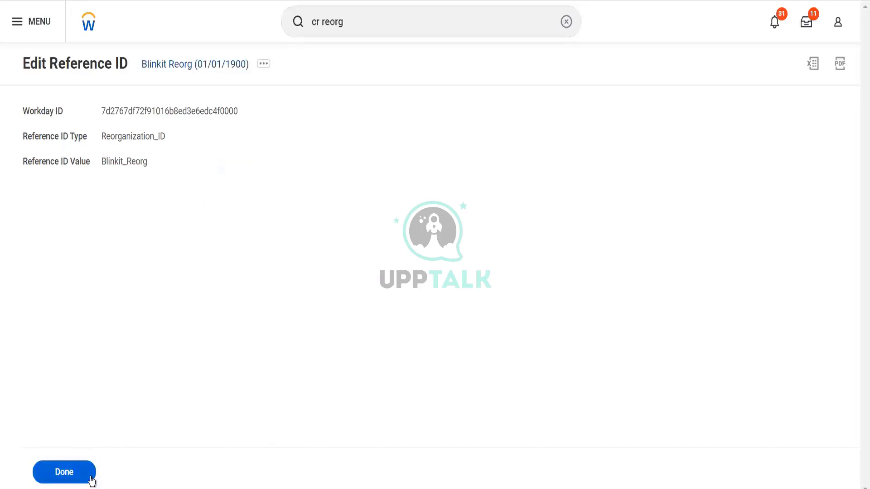
{"action": "left_click", "coordinate": [91, 472]}
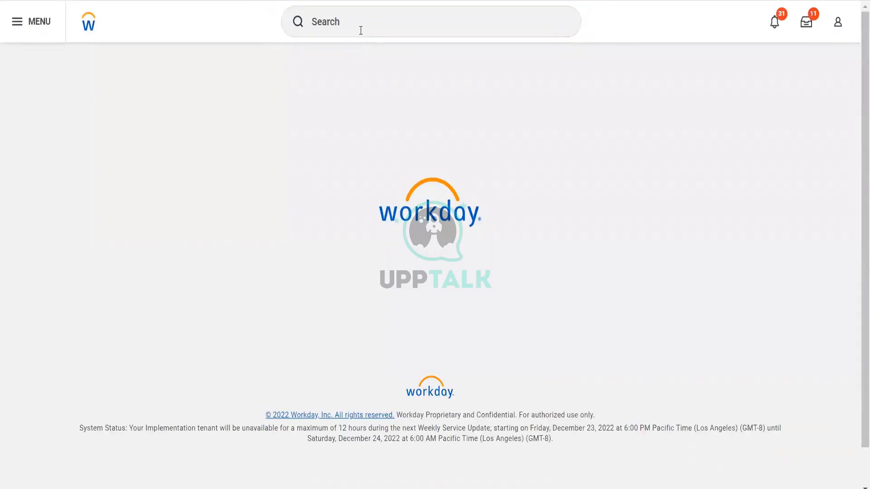
Step: Start Create Company Hierarchy ('cr comp hier') with Blinkit Reorg as the reorganization
{"action": "left_click", "coordinate": [360, 31]}
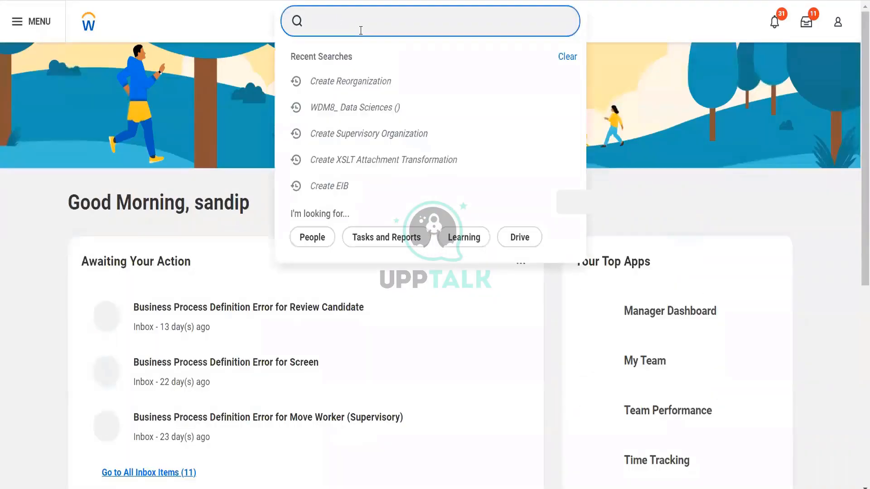
{"action": "type", "text": "cr"}
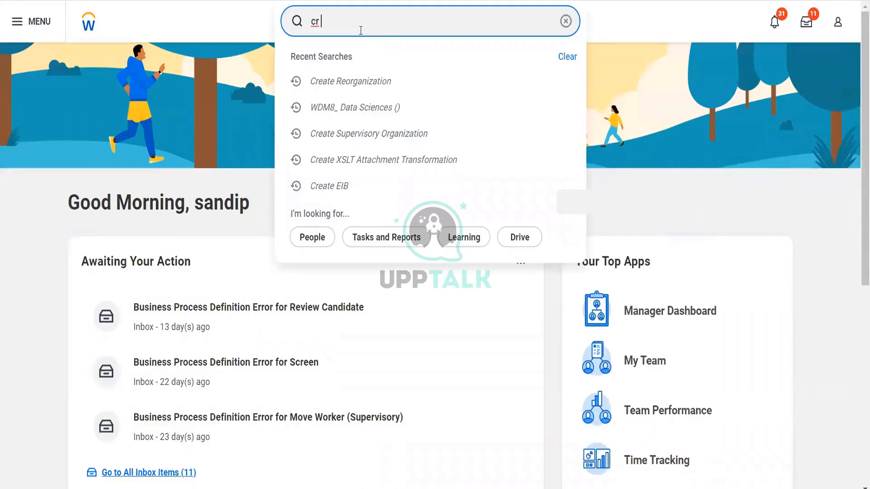
{"action": "type", "text": " comp hier"}
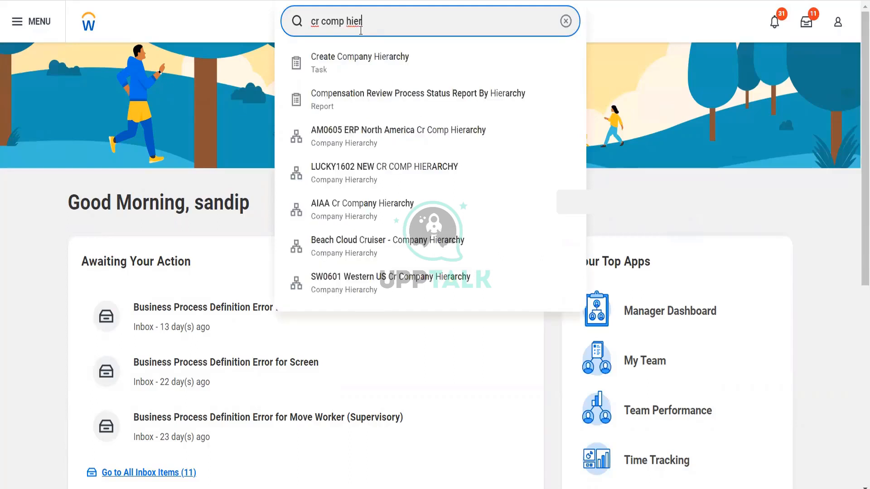
{"action": "left_click", "coordinate": [362, 60]}
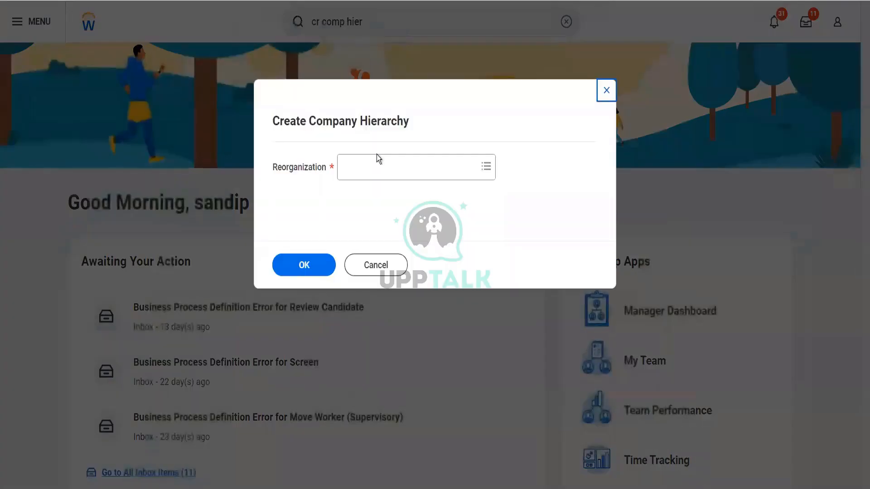
{"action": "left_click", "coordinate": [378, 164]}
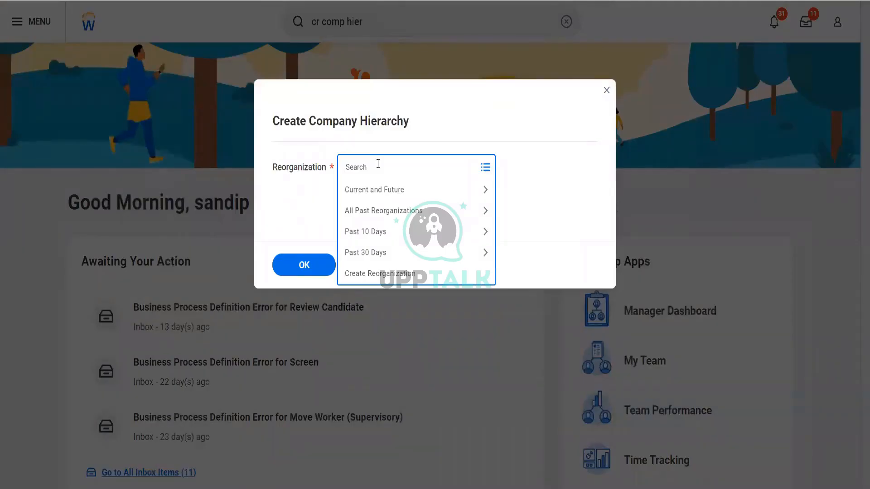
{"action": "type", "text": "blinkit"}
{"action": "key", "text": "Return"}
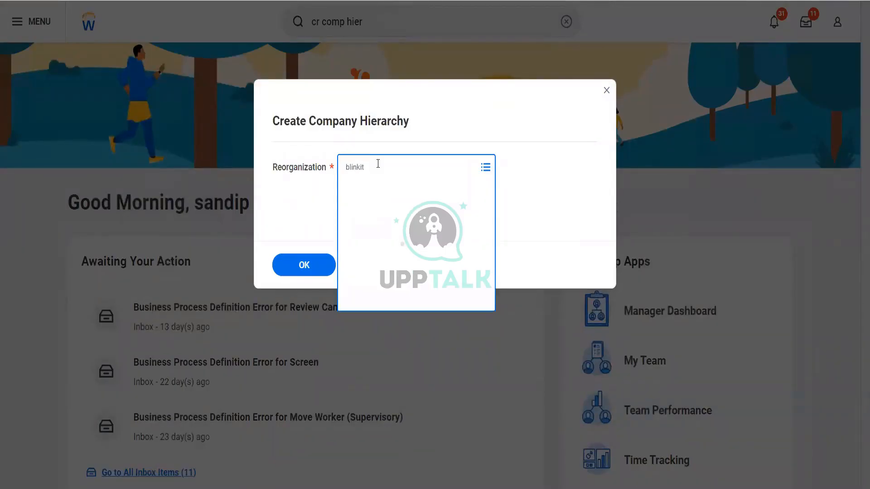
{"action": "left_click", "coordinate": [317, 267]}
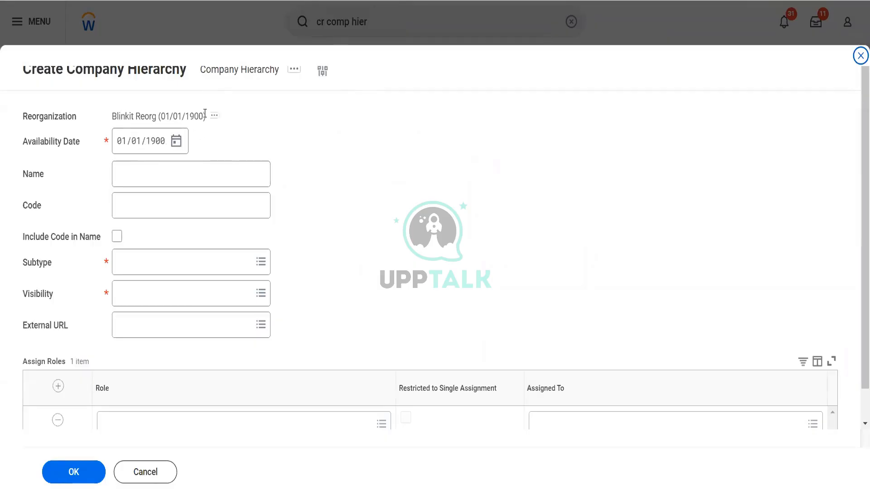
Step: Name the hierarchy 'Blinkit Holdings CH' with code BHC included in the name
{"action": "left_click", "coordinate": [160, 173]}
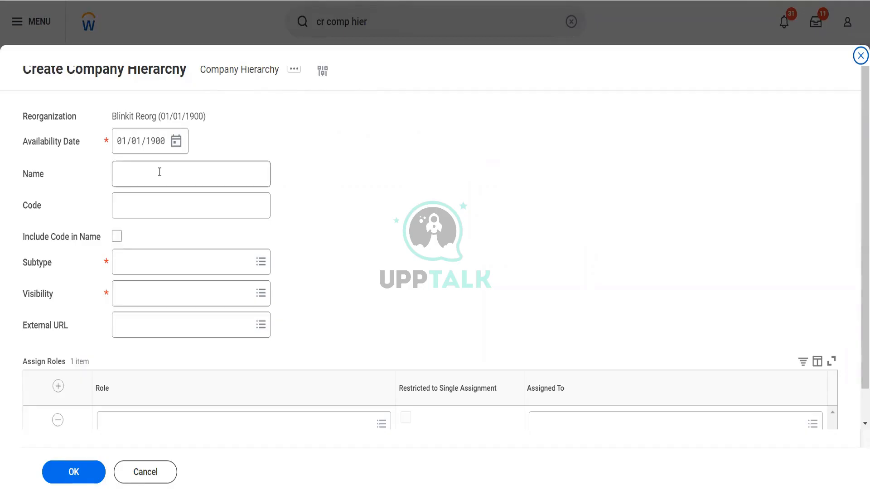
{"action": "left_click", "coordinate": [160, 173]}
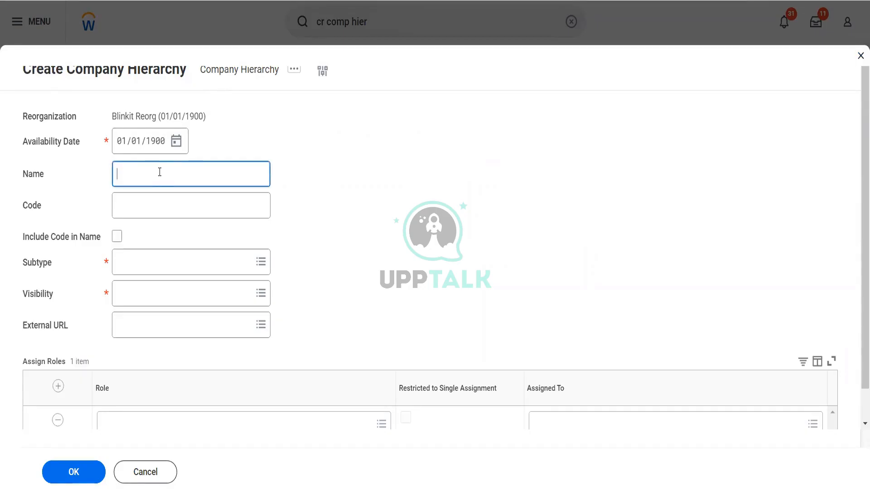
{"action": "type", "text": "Blinkit Holding"}
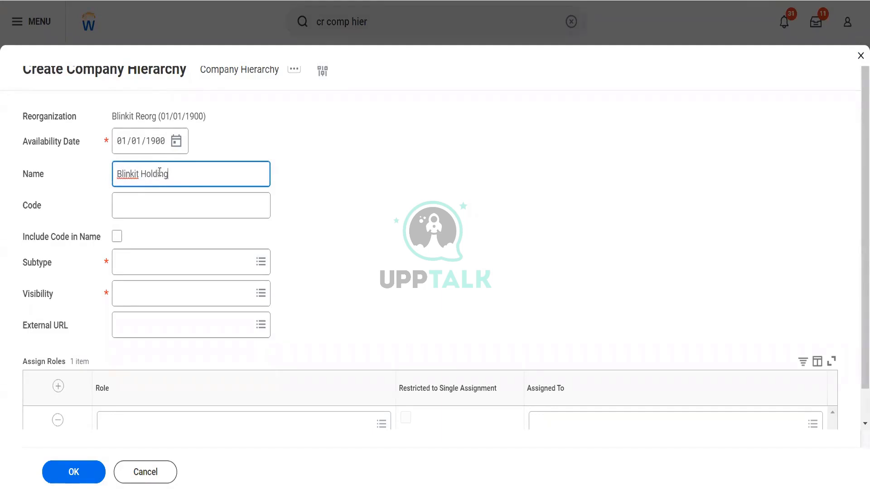
{"action": "type", "text": "s CH"}
{"action": "key", "text": "Tab"}
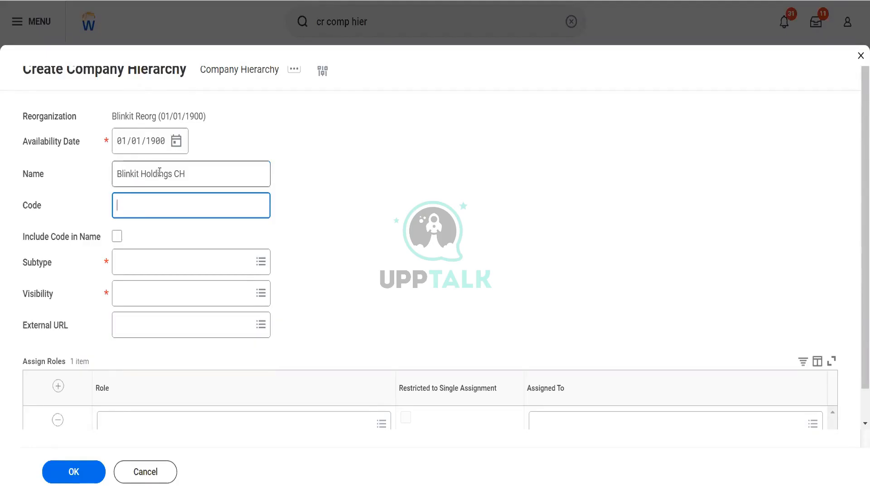
{"action": "type", "text": "BHCH"}
{"action": "key", "text": "BackSpace"}
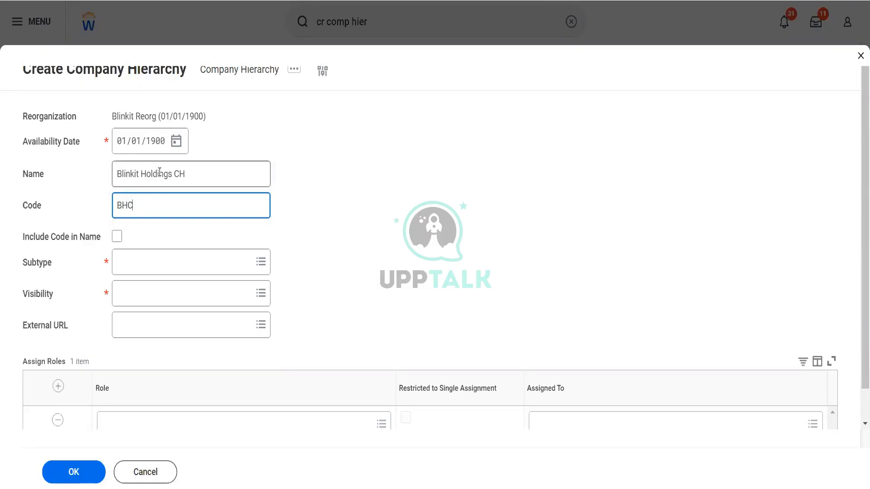
{"action": "left_click", "coordinate": [120, 241]}
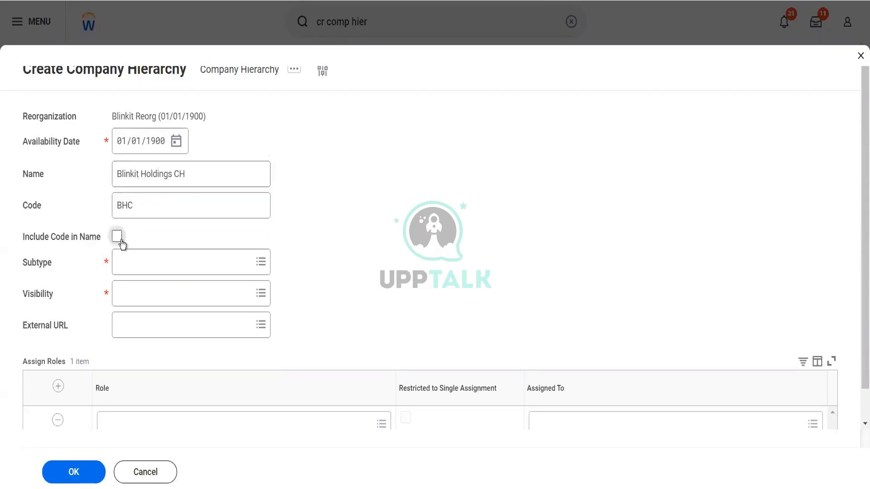
Step: Set subtype Company and visibility Everyone, remove the empty role row, and submit
{"action": "left_click", "coordinate": [133, 272]}
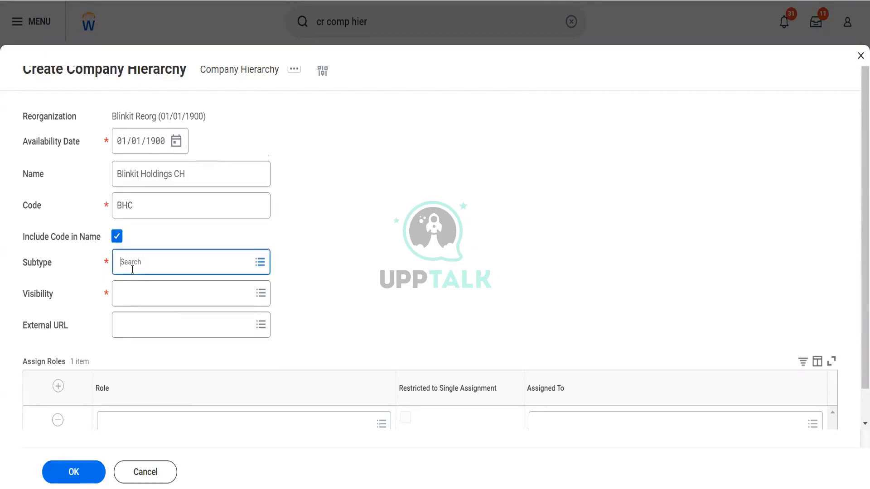
{"action": "left_click", "coordinate": [88, 252]}
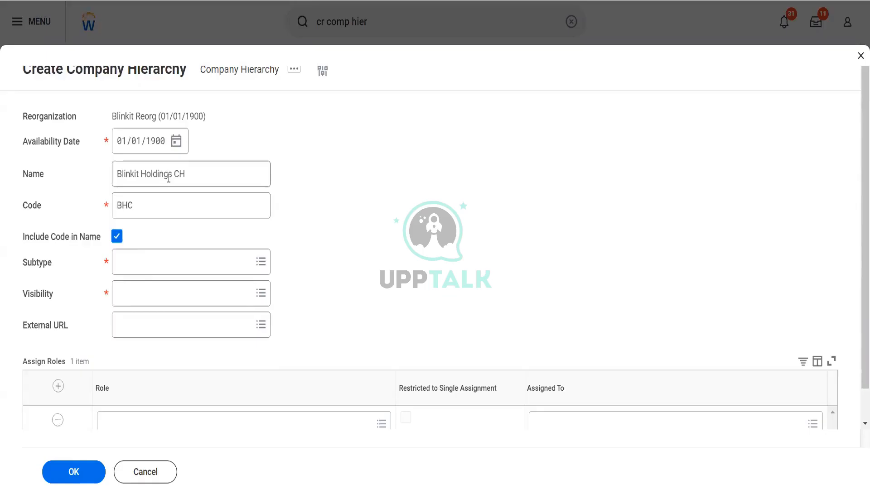
{"action": "left_click", "coordinate": [146, 208]}
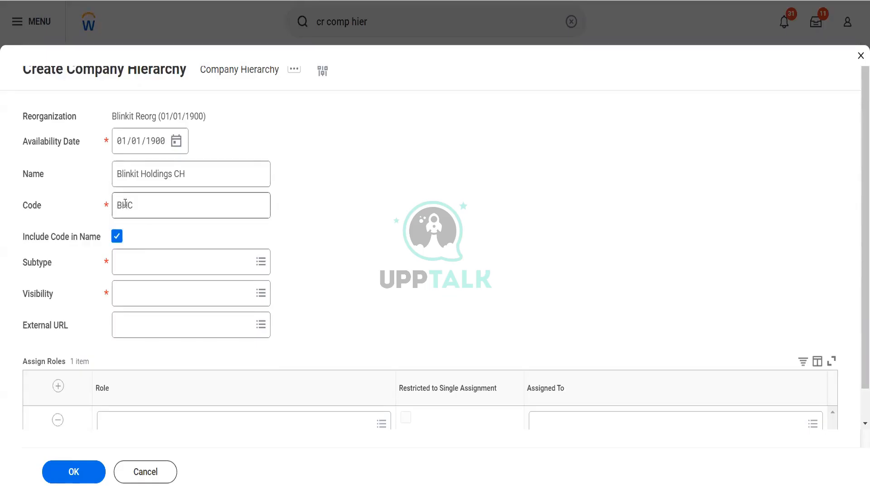
{"action": "left_click", "coordinate": [136, 268]}
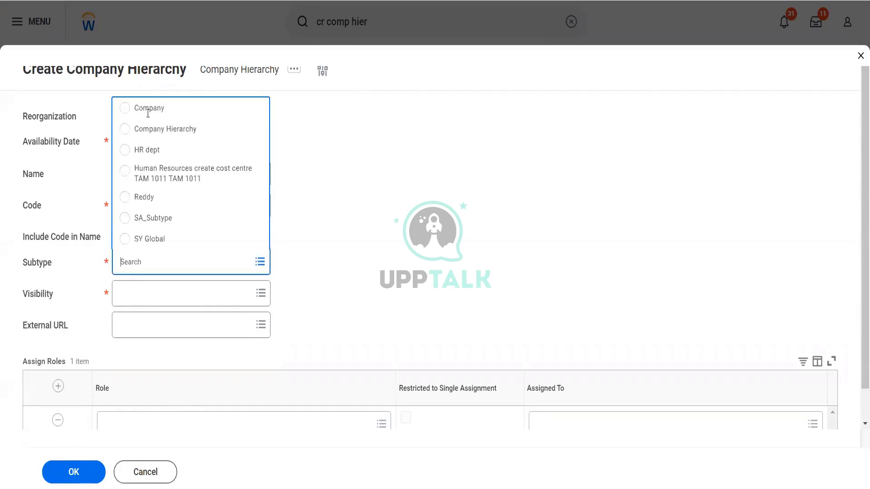
{"action": "left_click", "coordinate": [147, 108]}
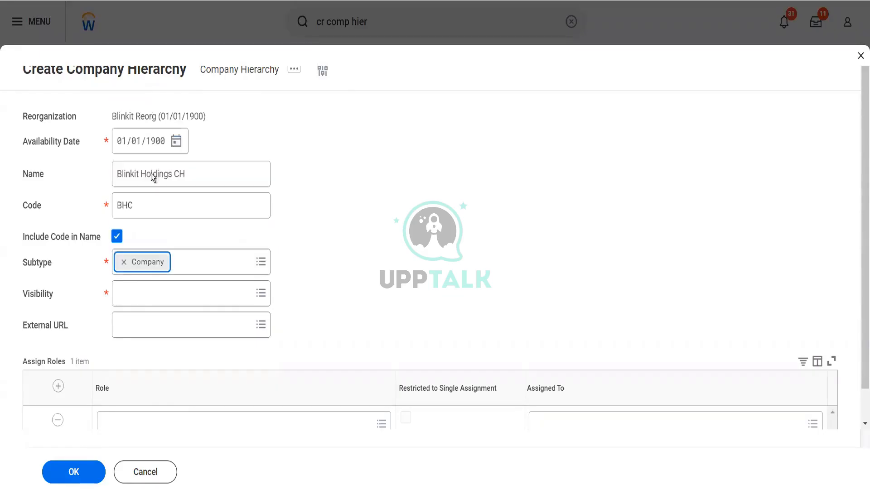
{"action": "left_click", "coordinate": [140, 293]}
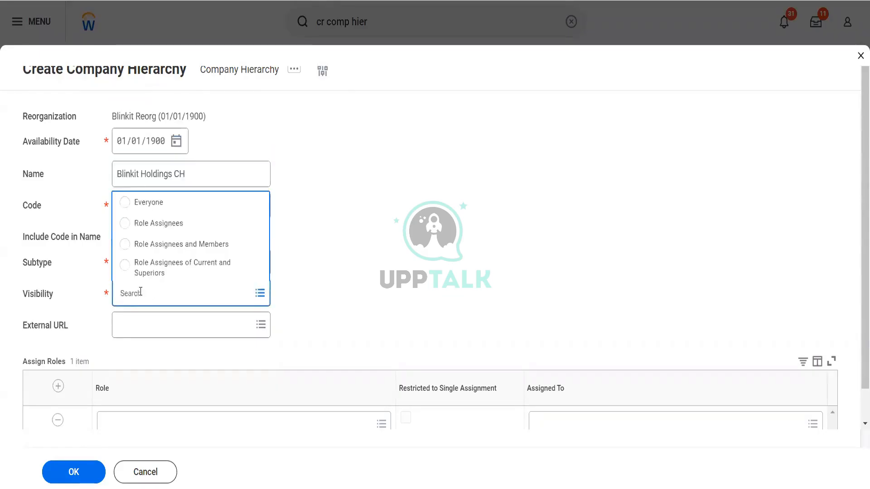
{"action": "left_click", "coordinate": [150, 200]}
{"action": "scroll", "coordinate": [341, 319], "scroll_direction": "down", "scroll_amount": 1}
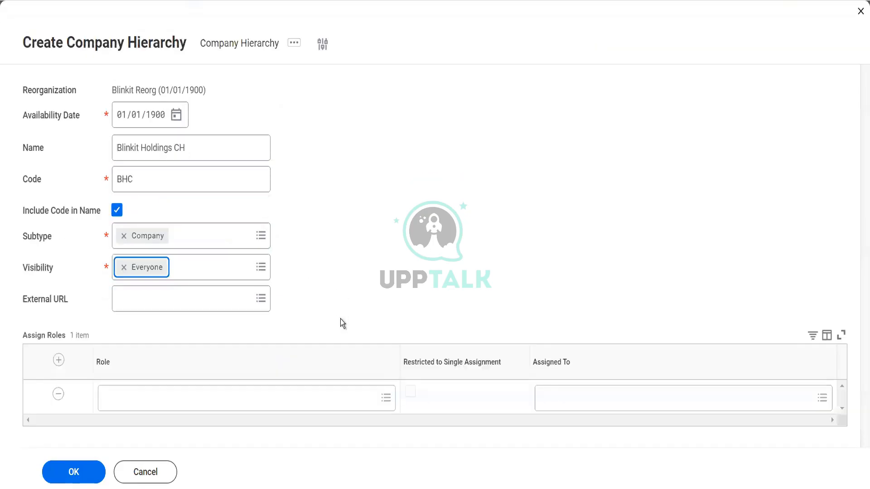
{"action": "left_click", "coordinate": [58, 394]}
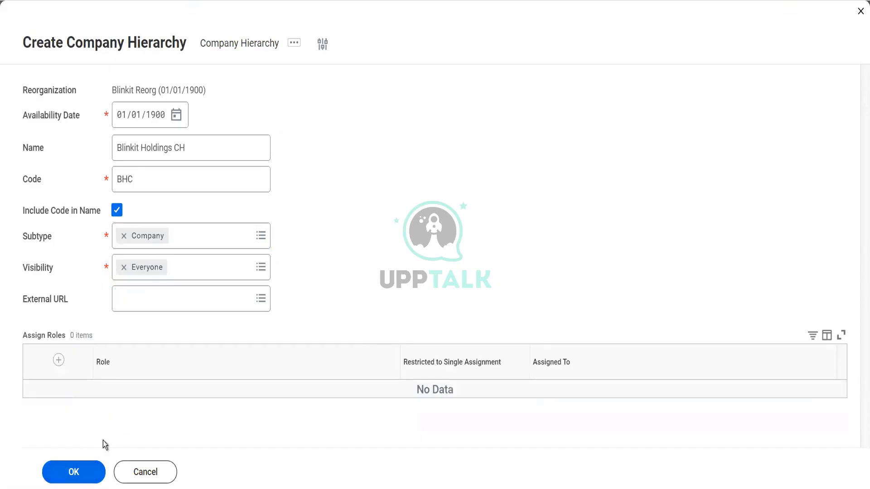
{"action": "left_click", "coordinate": [76, 478]}
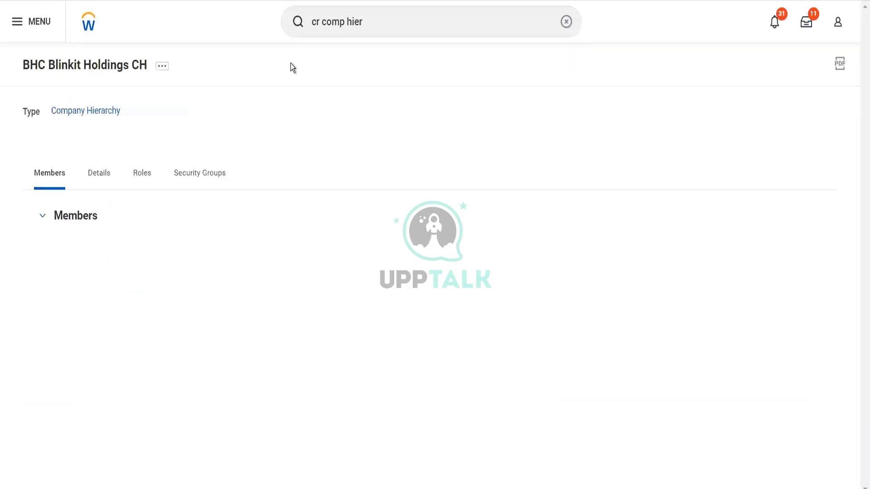
Step: Replace the Blinkit Holdings CH hierarchy's reference ID with BHC and confirm
{"action": "left_click", "coordinate": [165, 68]}
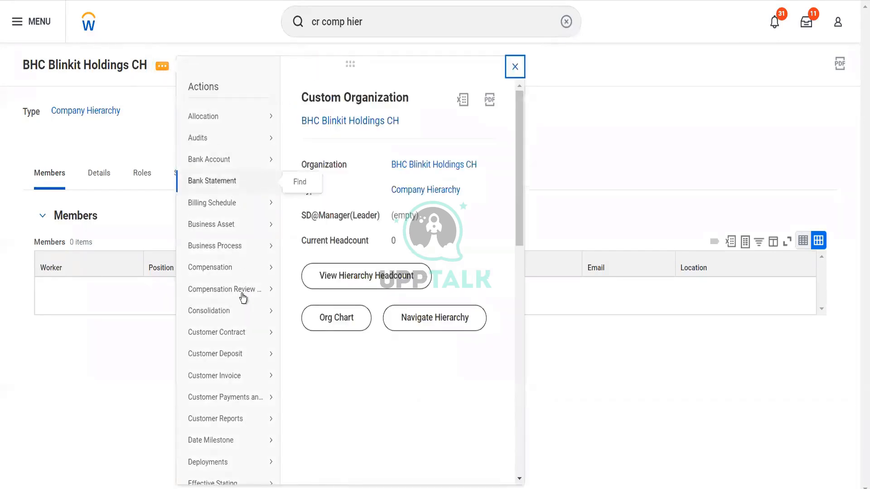
{"action": "mouse_move", "coordinate": [244, 297]}
{"action": "scroll", "coordinate": [243, 297], "scroll_direction": "down", "scroll_amount": 3}
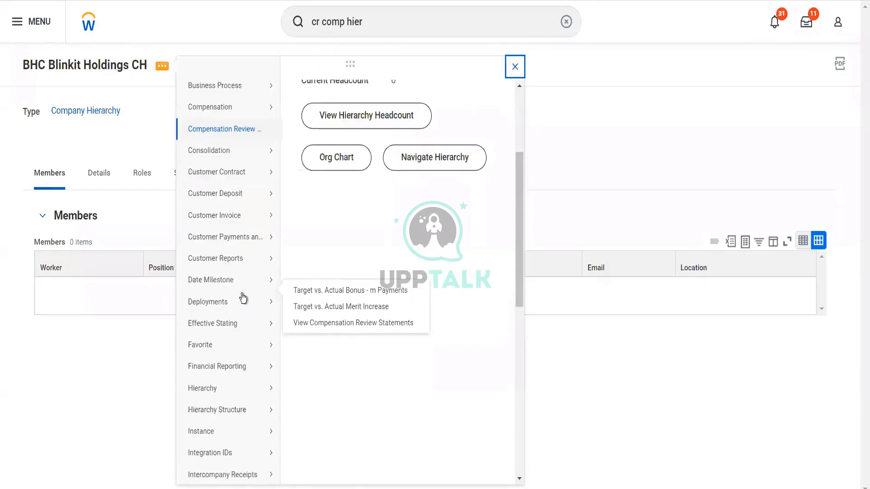
{"action": "scroll", "coordinate": [247, 335], "scroll_direction": "down", "scroll_amount": 2}
{"action": "mouse_move", "coordinate": [249, 360]}
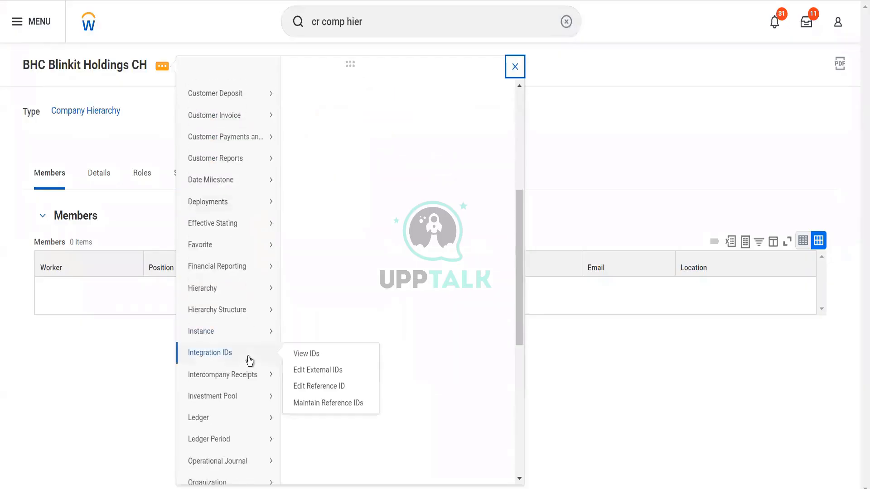
{"action": "left_click", "coordinate": [301, 386]}
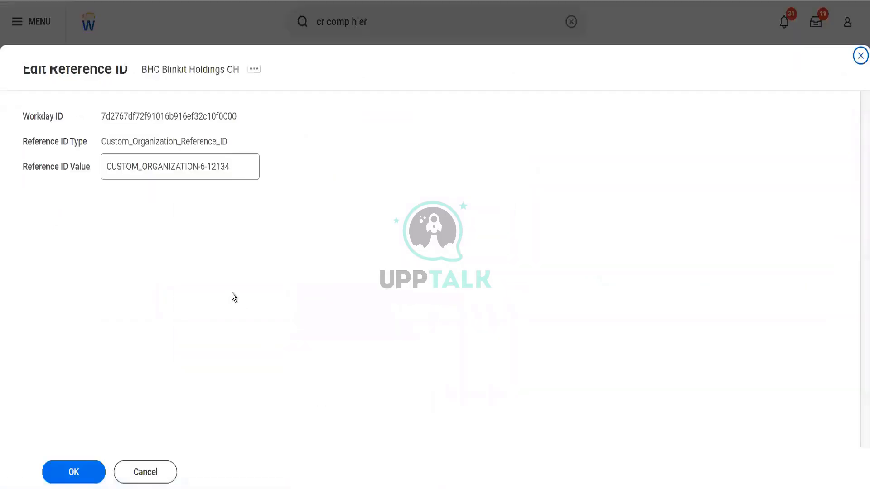
{"action": "left_click_drag", "start_coordinate": [235, 173], "coordinate": [86, 156]}
{"action": "type", "text": "BHC"}
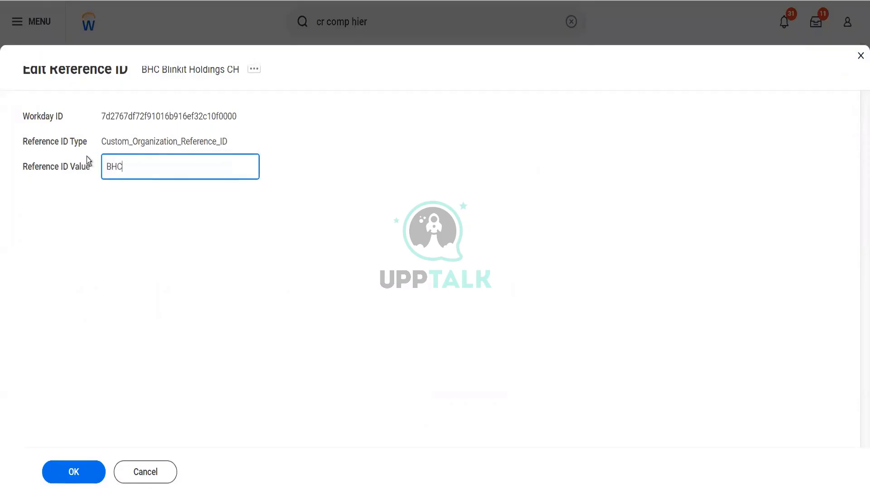
{"action": "left_click", "coordinate": [58, 481]}
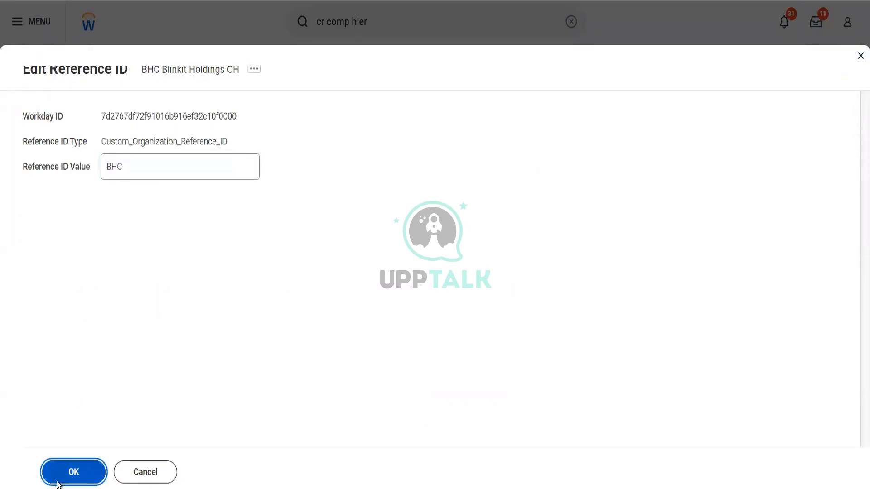
{"action": "left_click", "coordinate": [58, 482]}
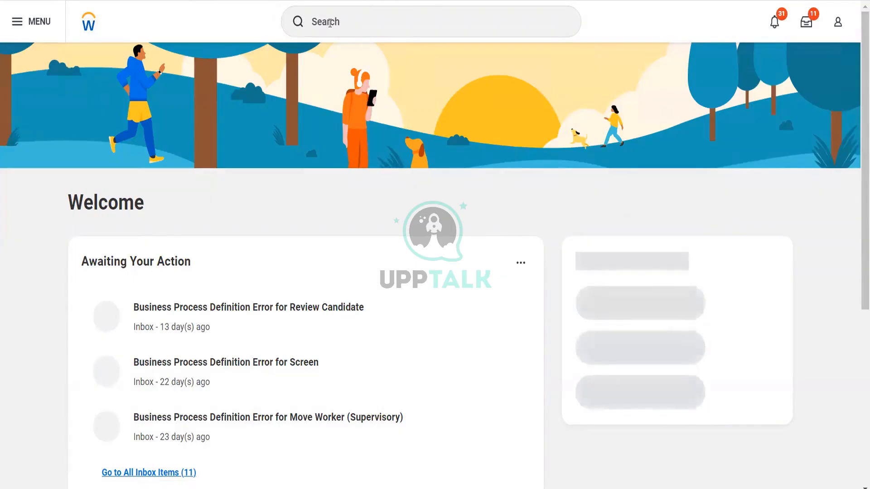
Step: Launch the Create Company task from a 'Cr Company' search
{"action": "left_click", "coordinate": [330, 25]}
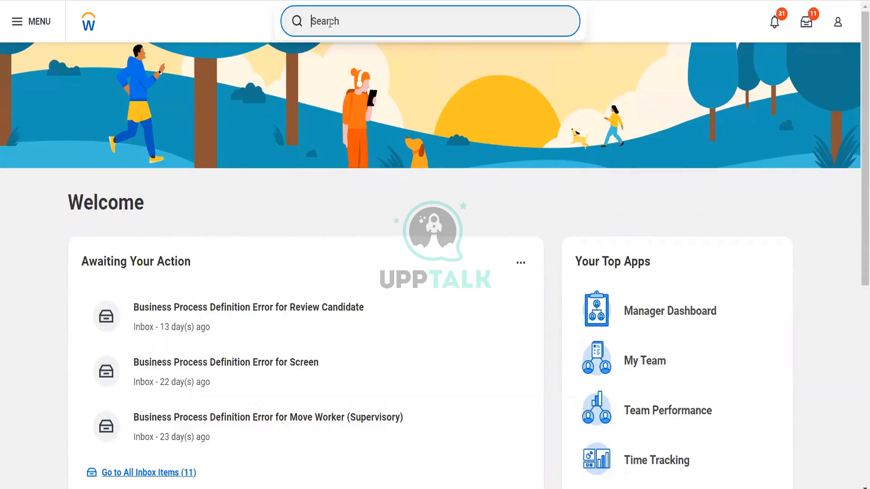
{"action": "type", "text": "Cr"}
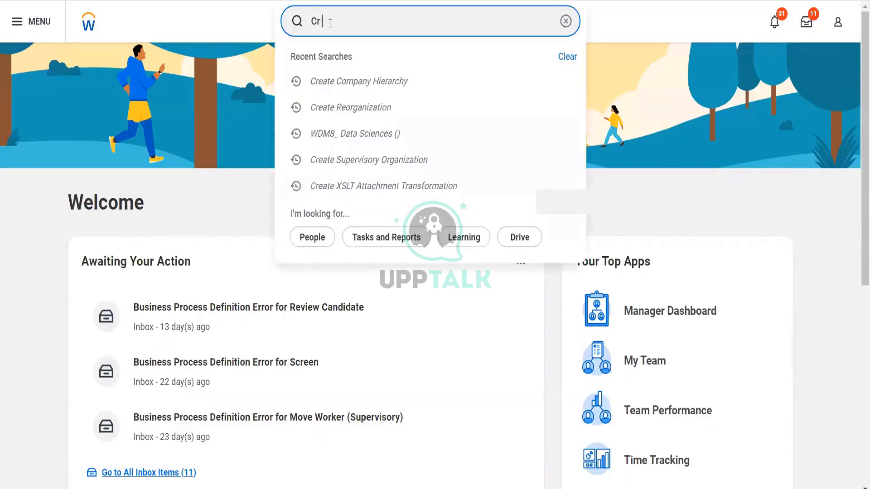
{"action": "type", "text": " Company"}
{"action": "left_click", "coordinate": [338, 67]}
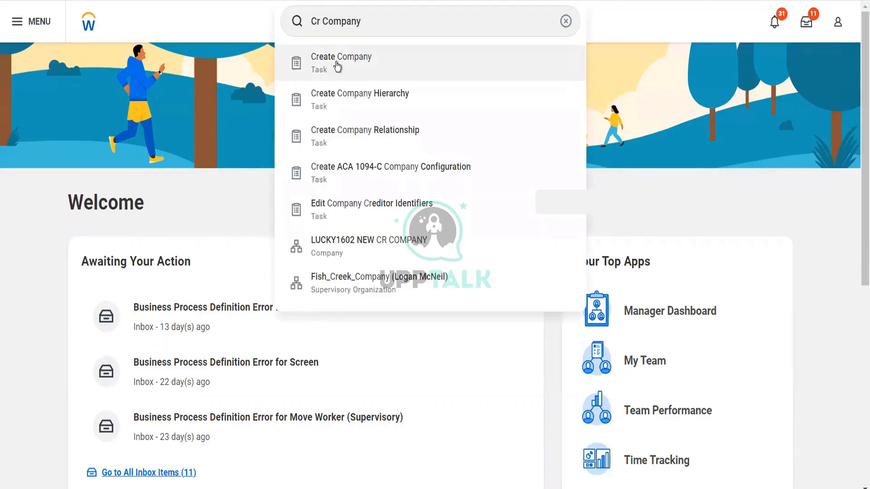
{"action": "left_click", "coordinate": [336, 62]}
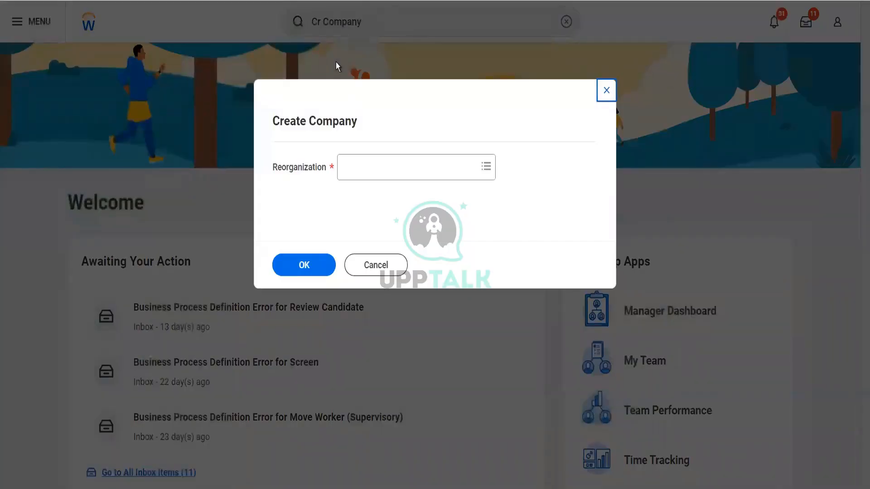
Step: Choose Blinkit Reorg (01/01/1900) as the new company's reorganization
{"action": "left_click", "coordinate": [375, 167]}
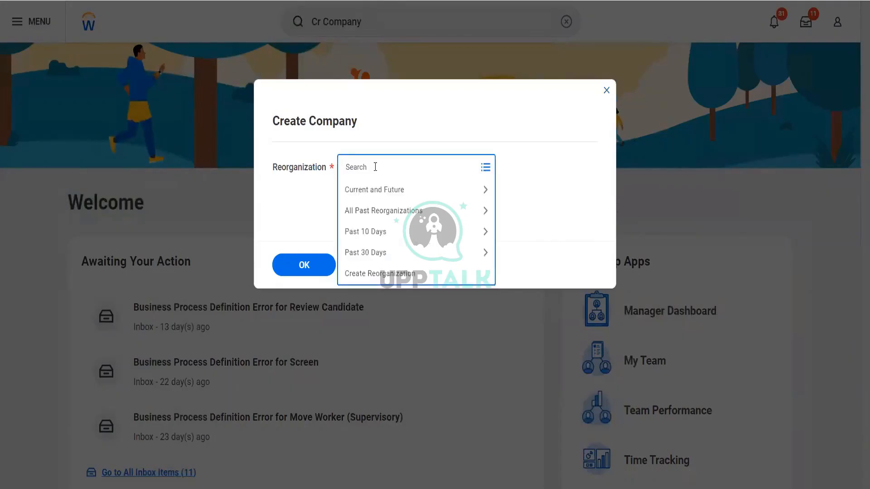
{"action": "type", "text": "BHC"}
{"action": "key", "text": "Return"}
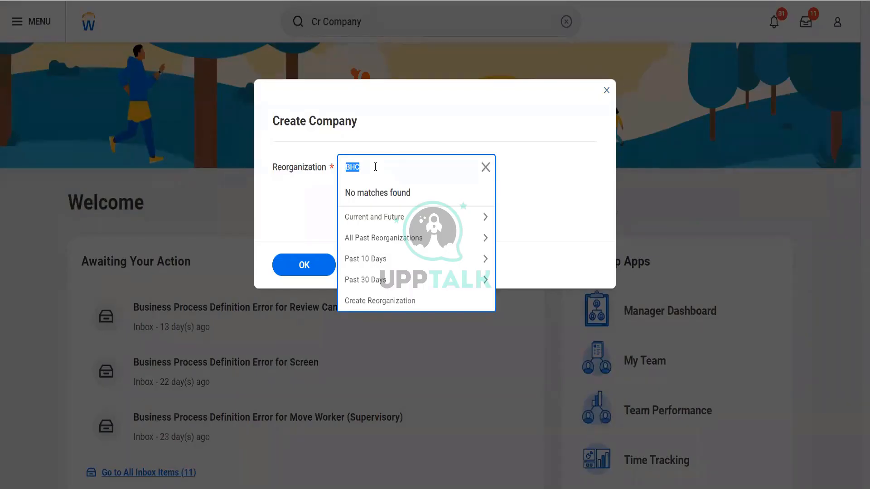
{"action": "type", "text": "Blnk"}
{"action": "key", "text": "BackSpace"}
{"action": "key", "text": "BackSpace"}
{"action": "key", "text": "BackSpace"}
{"action": "type", "text": "link"}
{"action": "key", "text": "Return"}
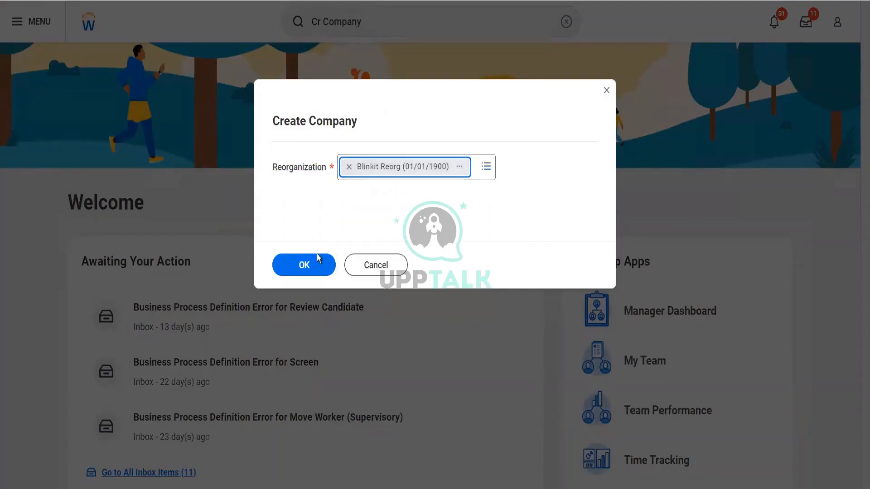
{"action": "left_click", "coordinate": [317, 264]}
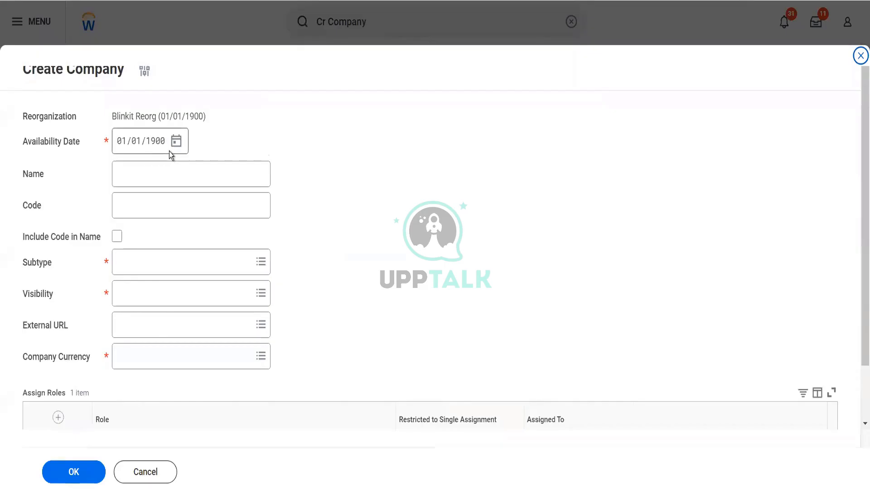
Step: Name the company 'Blinkit Grocery Delivery', code BGC included in name, subtype Company
{"action": "left_click", "coordinate": [166, 179]}
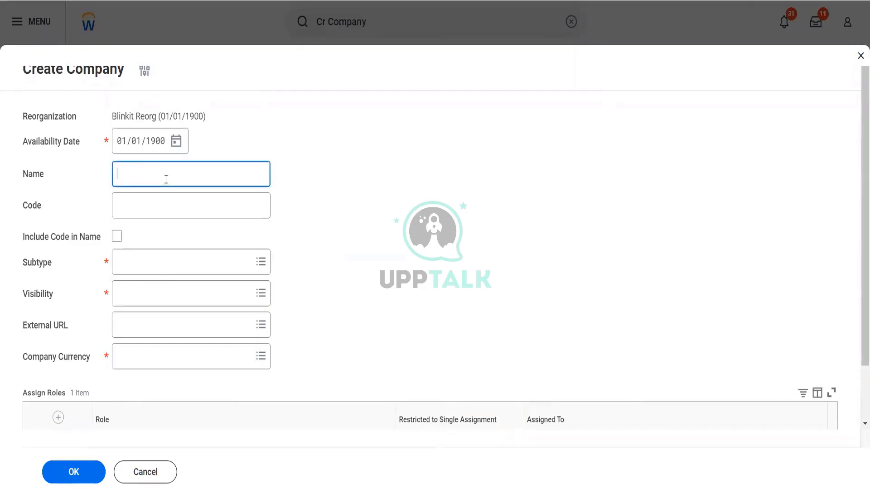
{"action": "type", "text": "Blinkit Grocery Delivery"}
{"action": "key", "text": "Tab"}
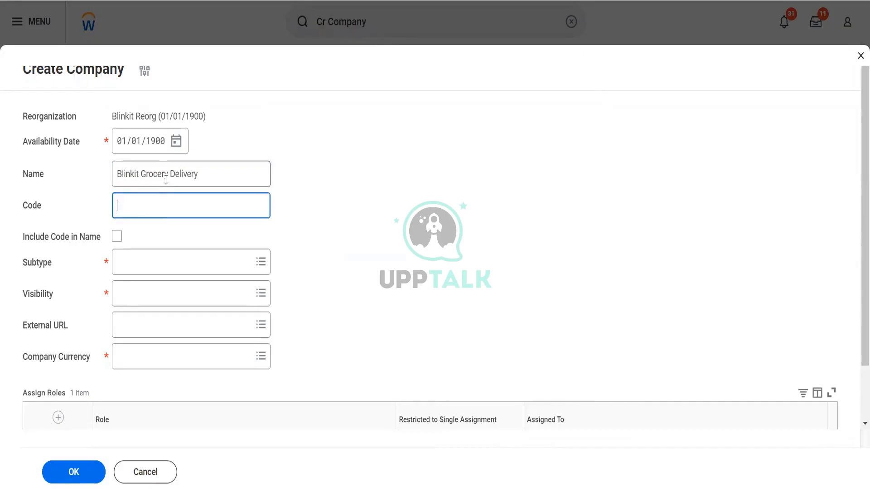
{"action": "type", "text": "BGC"}
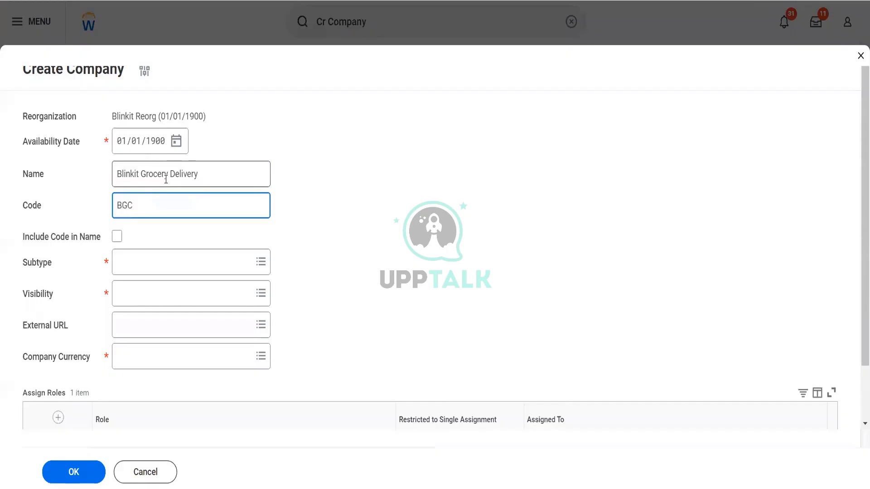
{"action": "key", "text": "Tab"}
{"action": "key", "text": "space"}
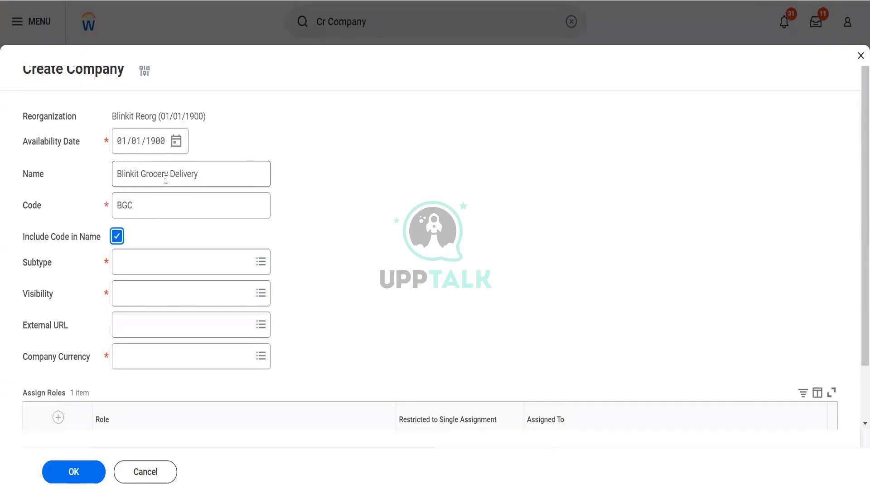
{"action": "key", "text": "Tab"}
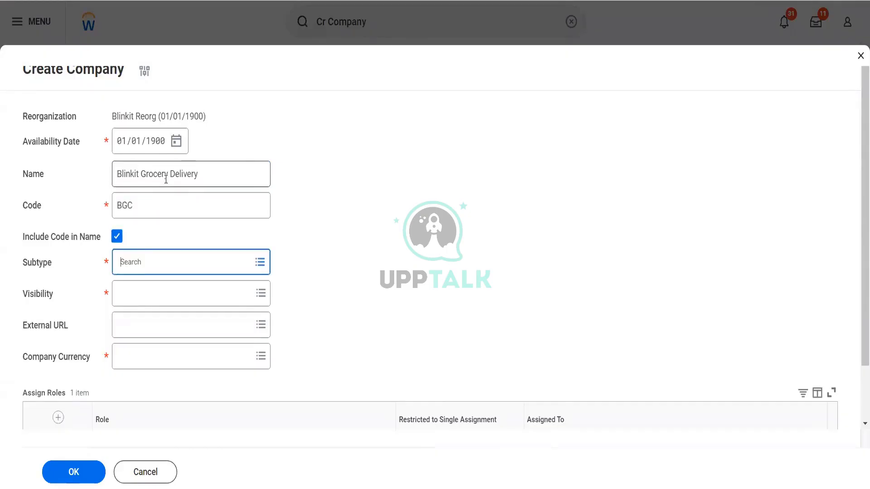
{"action": "left_click", "coordinate": [154, 268]}
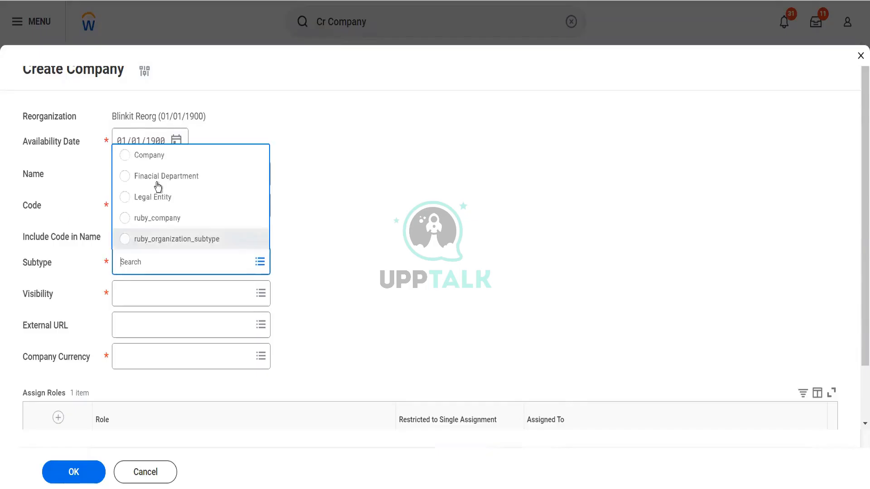
{"action": "left_click", "coordinate": [155, 158]}
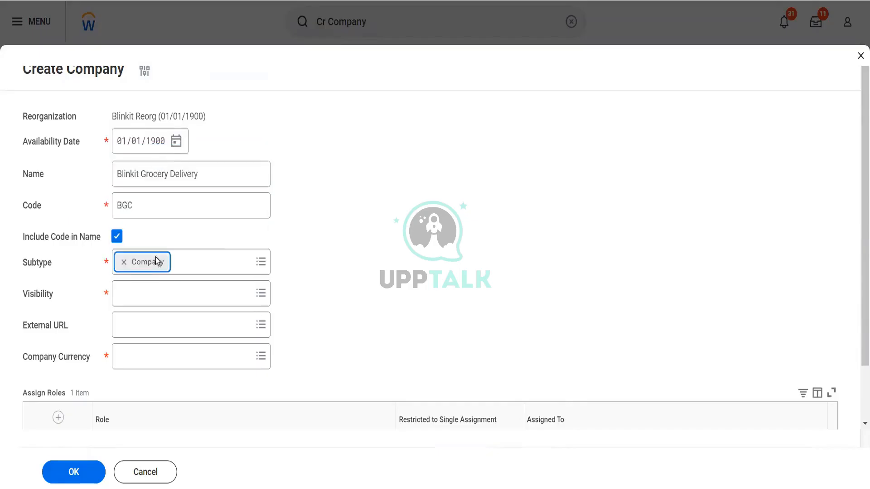
Step: Set the company's visibility to Everyone and its currency to USD
{"action": "left_click", "coordinate": [148, 298]}
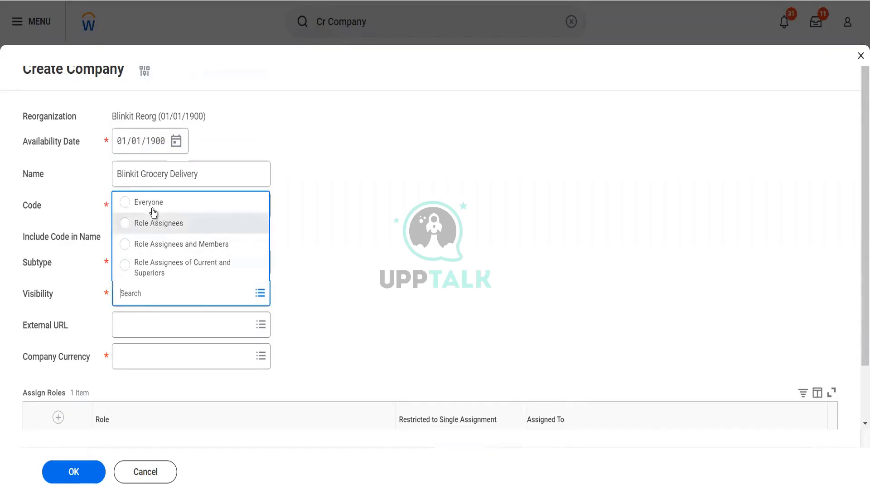
{"action": "left_click", "coordinate": [153, 211]}
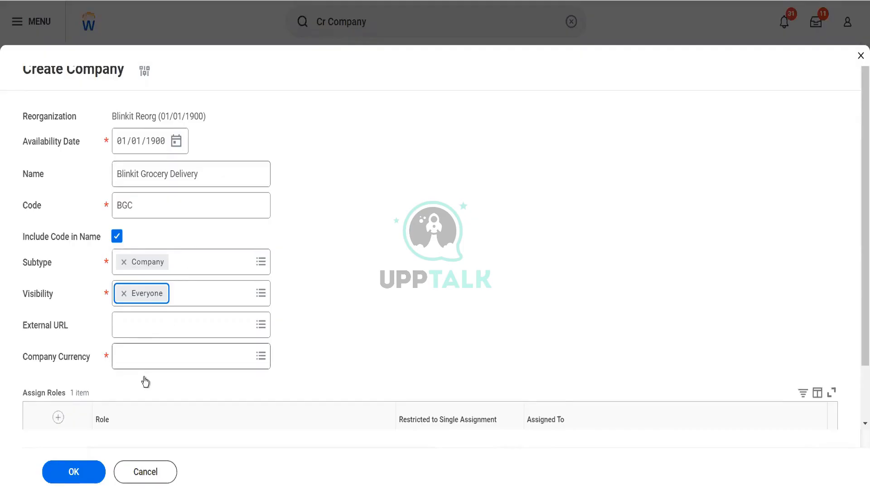
{"action": "left_click", "coordinate": [151, 360]}
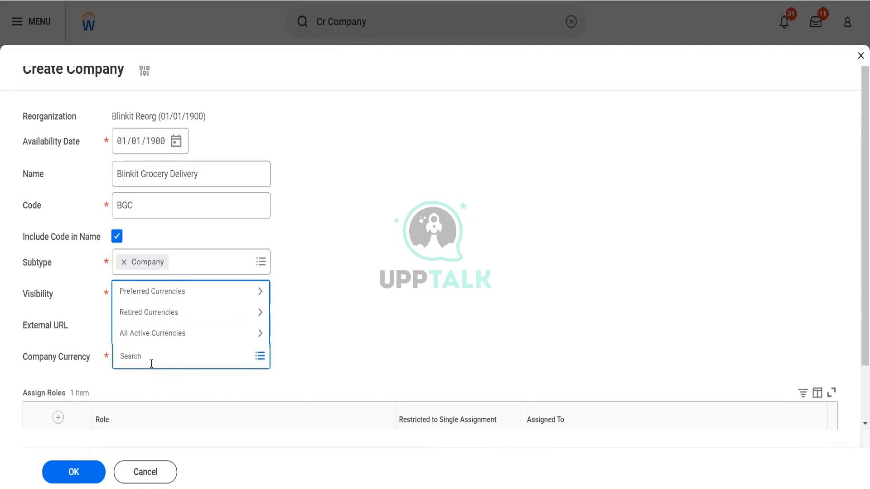
{"action": "type", "text": "usd"}
{"action": "key", "text": "Return"}
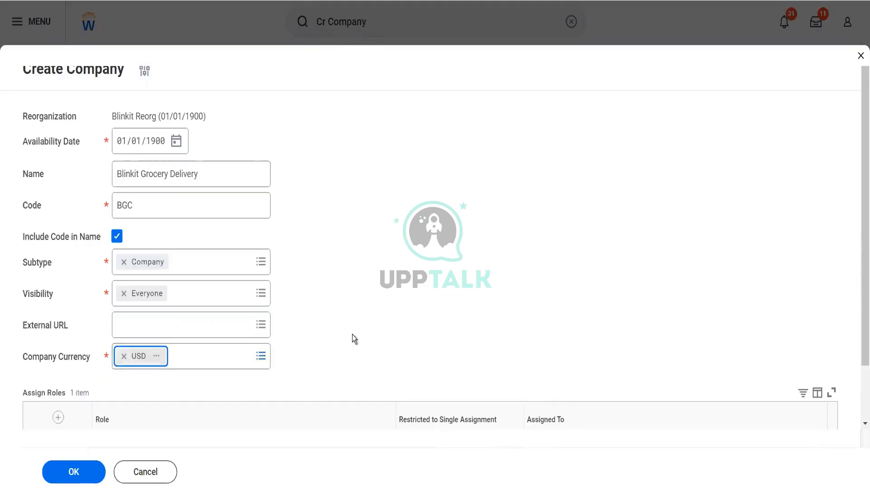
{"action": "scroll", "coordinate": [354, 339], "scroll_direction": "down", "scroll_amount": 1}
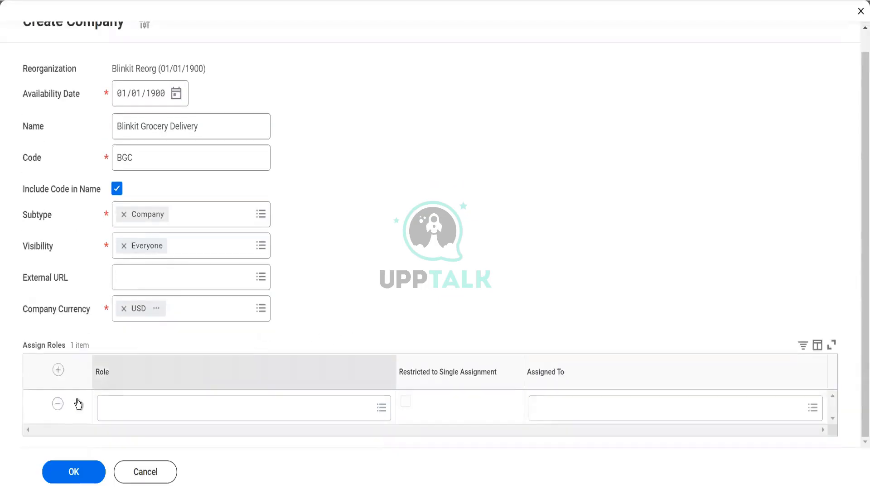
Step: Delete the empty Assign Roles row and submit the BGC Blinkit Grocery Delivery company
{"action": "left_click", "coordinate": [58, 404]}
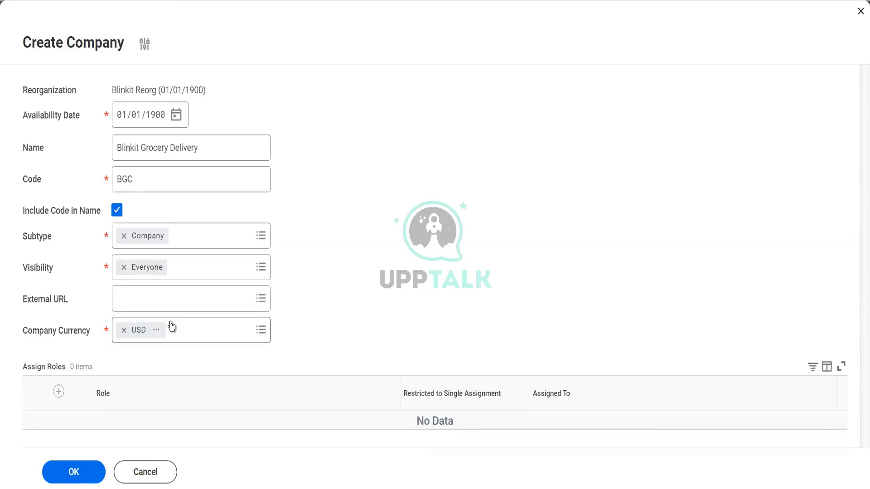
{"action": "left_click", "coordinate": [76, 469]}
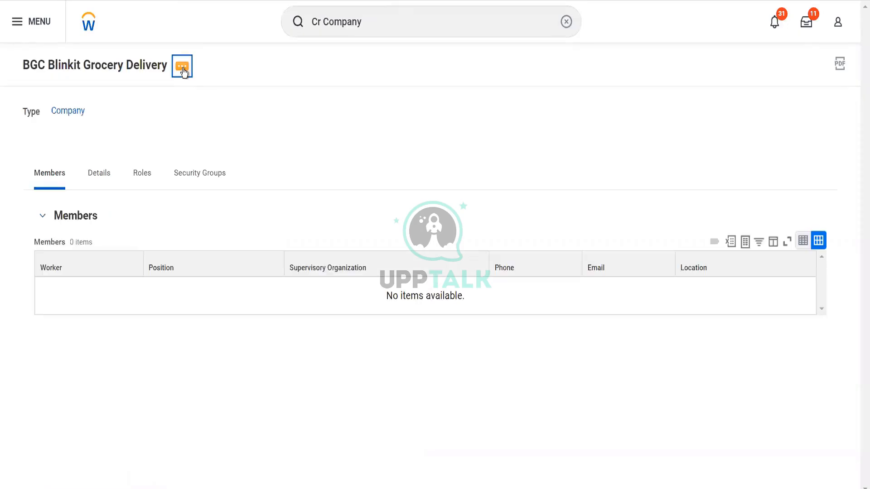
Step: Replace Reference ID value COMPANY-6-6520 with BGC via Edit Reference ID, then reopen the company page
{"action": "left_click", "coordinate": [182, 67]}
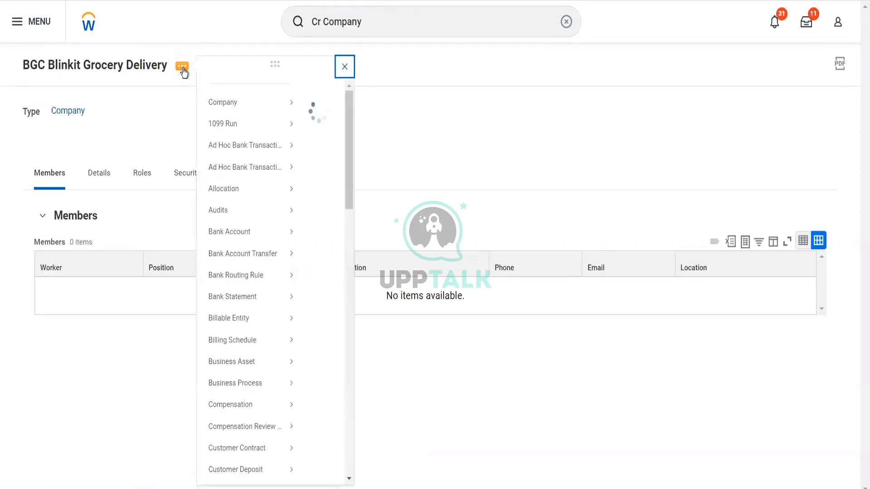
{"action": "mouse_move", "coordinate": [266, 330]}
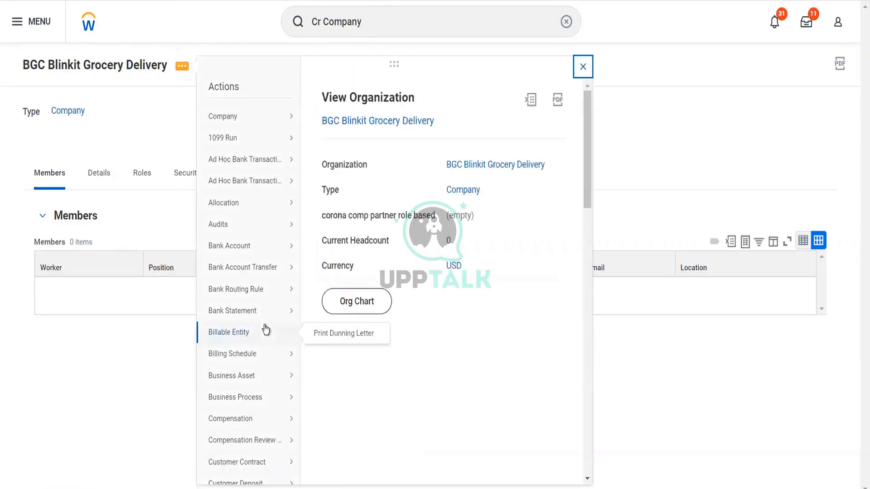
{"action": "scroll", "coordinate": [266, 329], "scroll_direction": "down", "scroll_amount": 4}
{"action": "scroll", "coordinate": [266, 328], "scroll_direction": "down", "scroll_amount": 3}
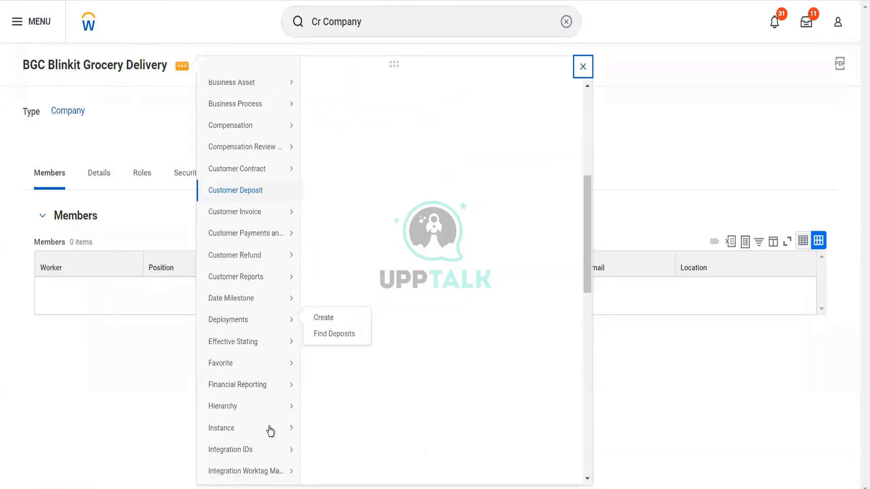
{"action": "mouse_move", "coordinate": [272, 456]}
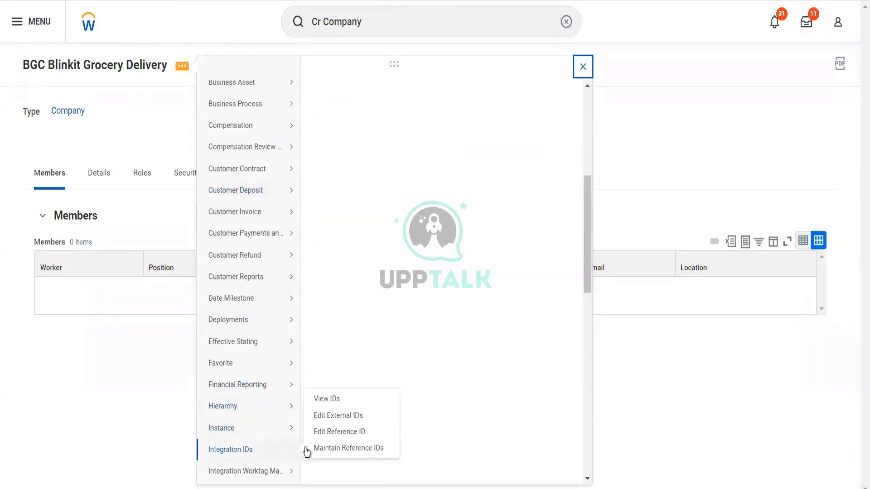
{"action": "left_click", "coordinate": [330, 433]}
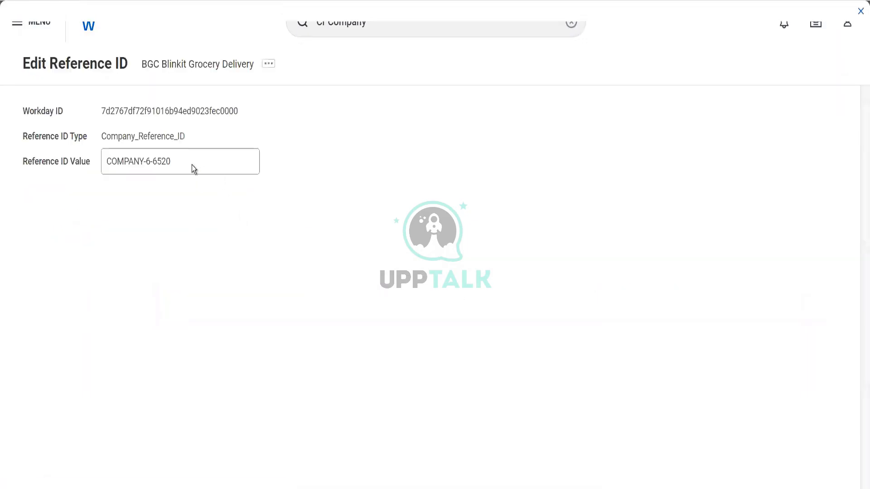
{"action": "double_click", "coordinate": [177, 163]}
{"action": "key", "text": "ctrl+a"}
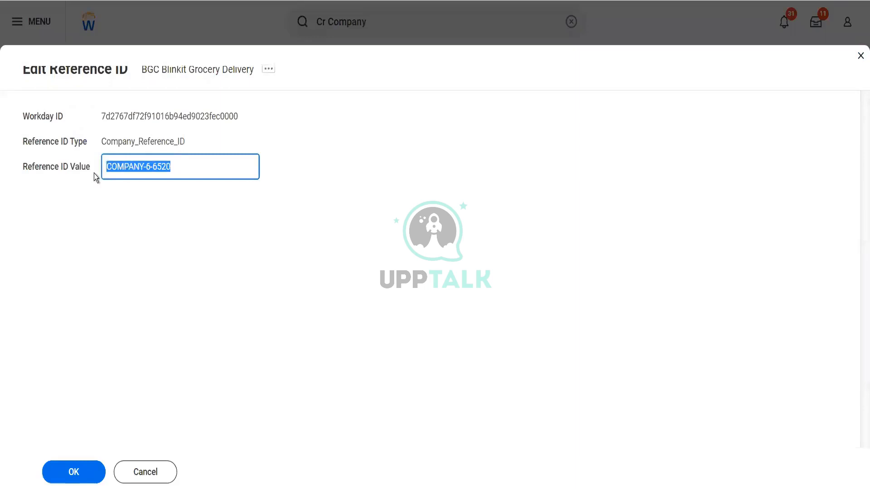
{"action": "type", "text": "BGC"}
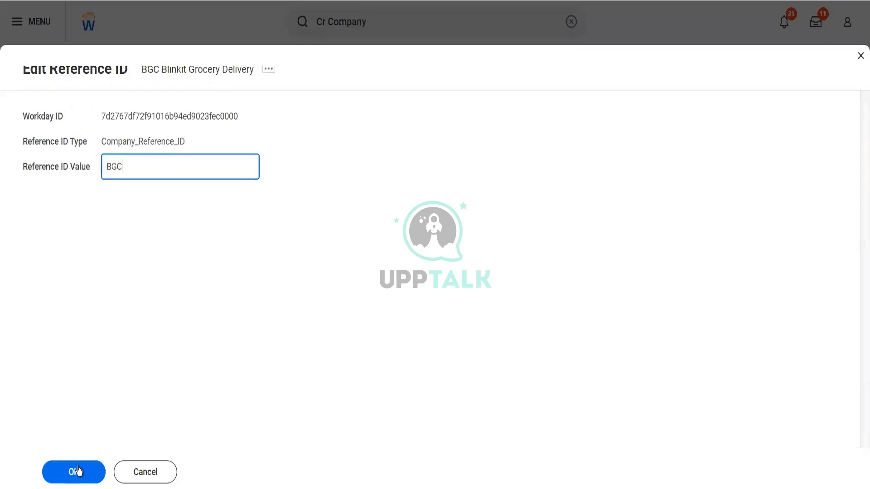
{"action": "left_click", "coordinate": [77, 471]}
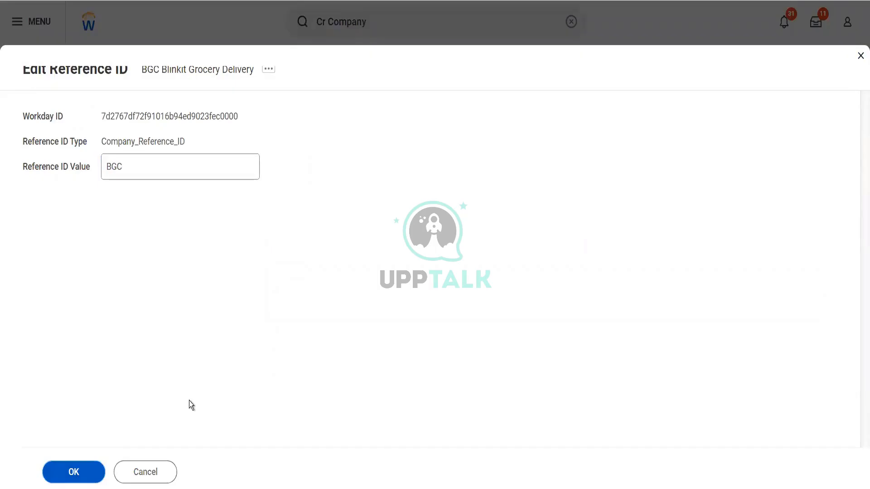
{"action": "left_click", "coordinate": [201, 67]}
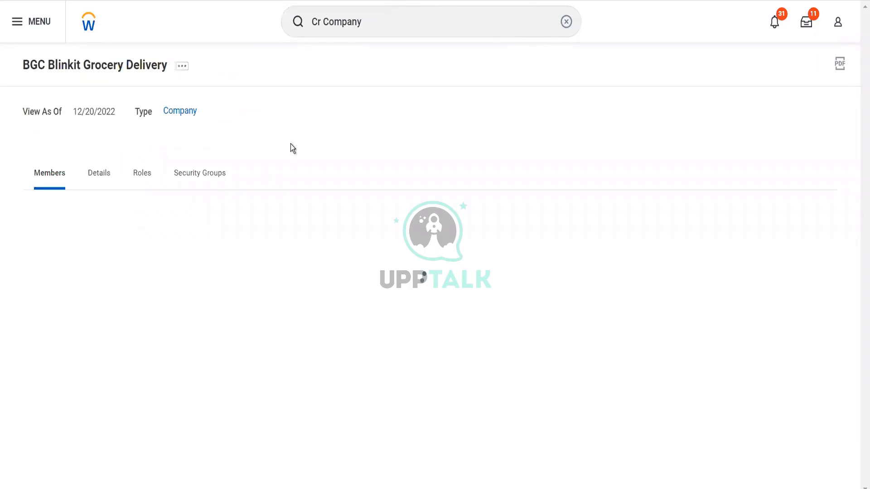
Step: Add BGC Blinkit Grocery Delivery (Company) to Favorites through Favorite > Add and confirm
{"action": "left_click", "coordinate": [183, 68]}
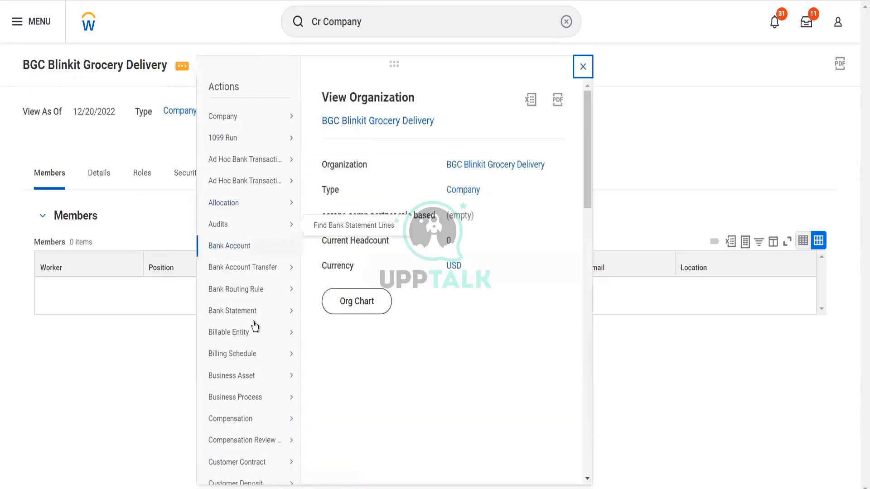
{"action": "scroll", "coordinate": [254, 327], "scroll_direction": "down", "scroll_amount": 4}
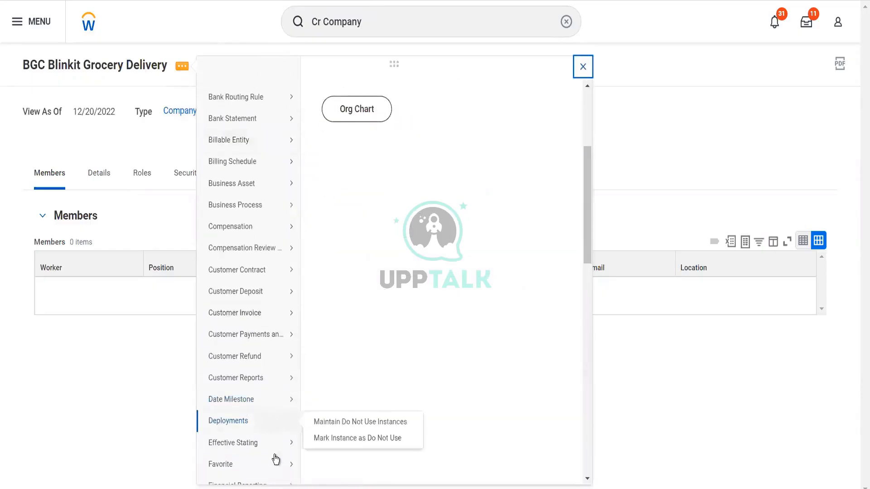
{"action": "mouse_move", "coordinate": [288, 465]}
{"action": "left_click", "coordinate": [320, 464]}
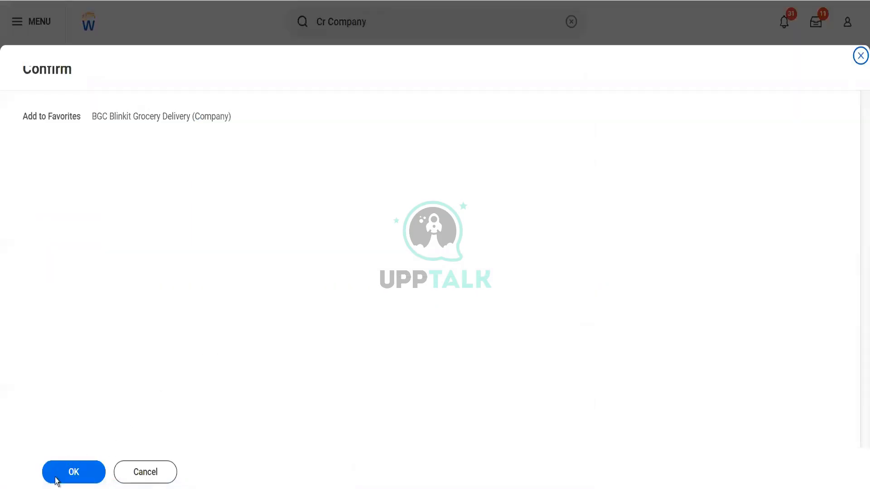
{"action": "left_click", "coordinate": [56, 481]}
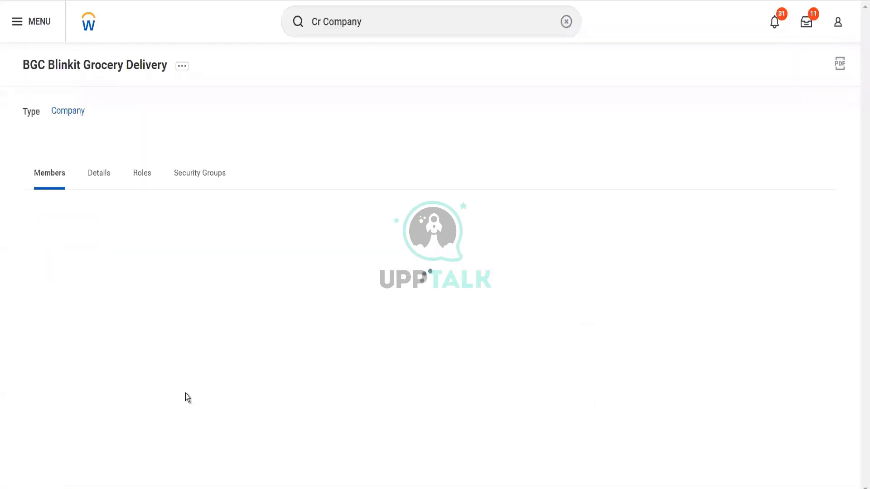
{"action": "left_click", "coordinate": [142, 174]}
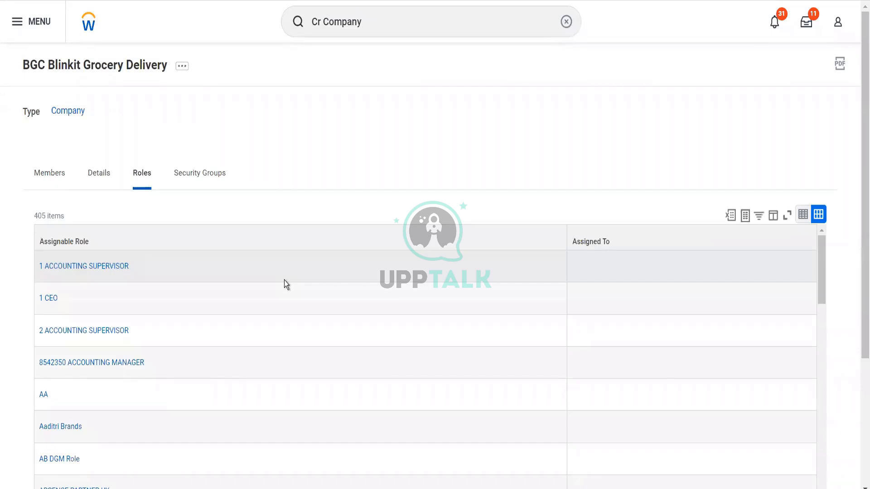
{"action": "scroll", "coordinate": [284, 280], "scroll_direction": "down", "scroll_amount": 3}
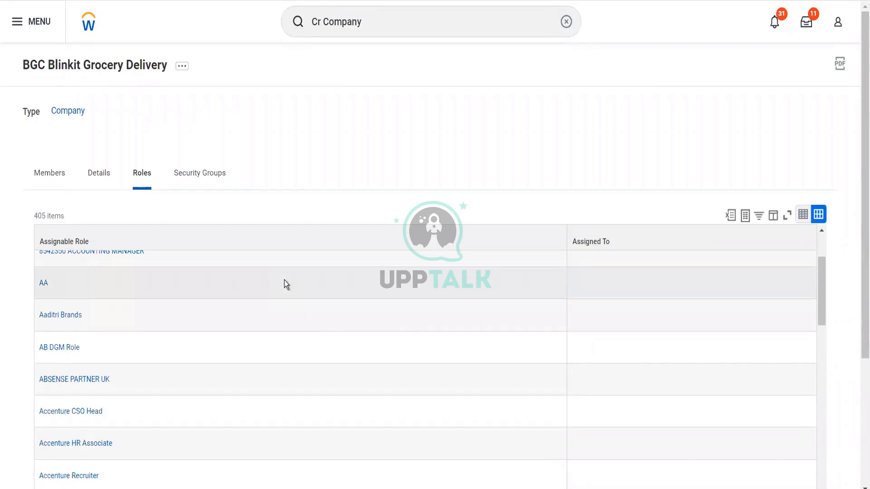
{"action": "scroll", "coordinate": [284, 281], "scroll_direction": "down", "scroll_amount": 1}
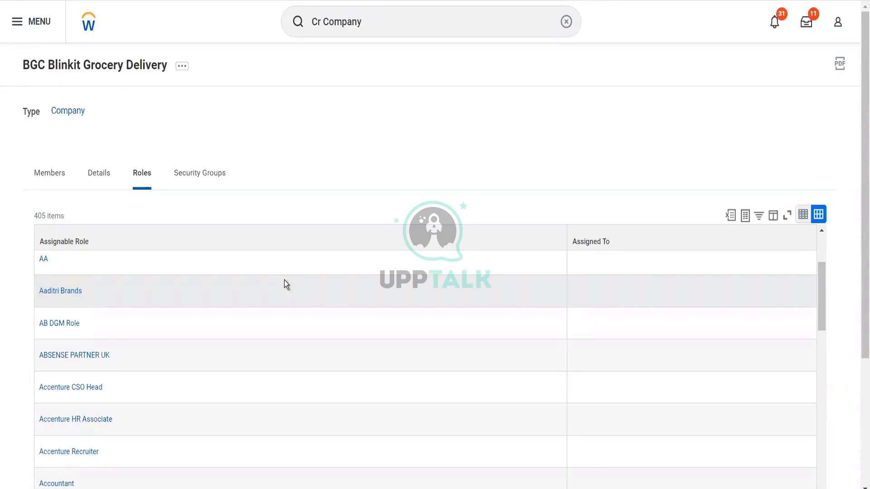
{"action": "left_click", "coordinate": [59, 178]}
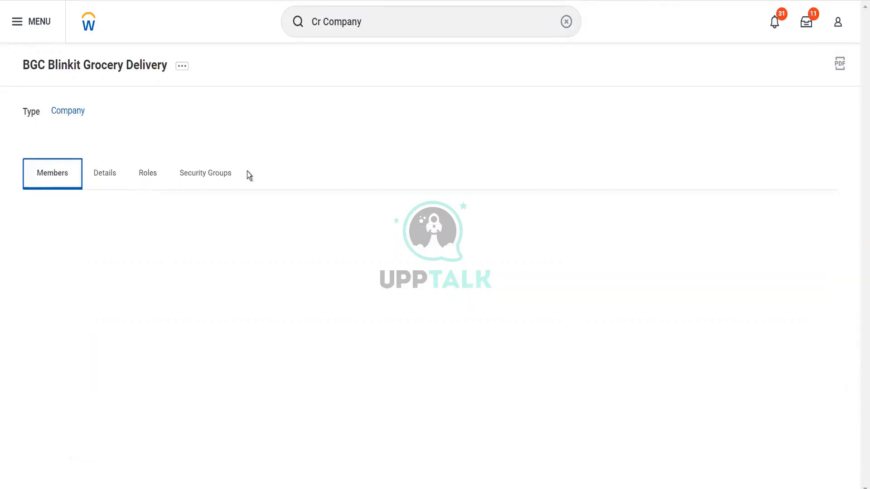
Step: Open Edit Company Contact Information from the Company related-actions submenu
{"action": "left_click", "coordinate": [182, 73]}
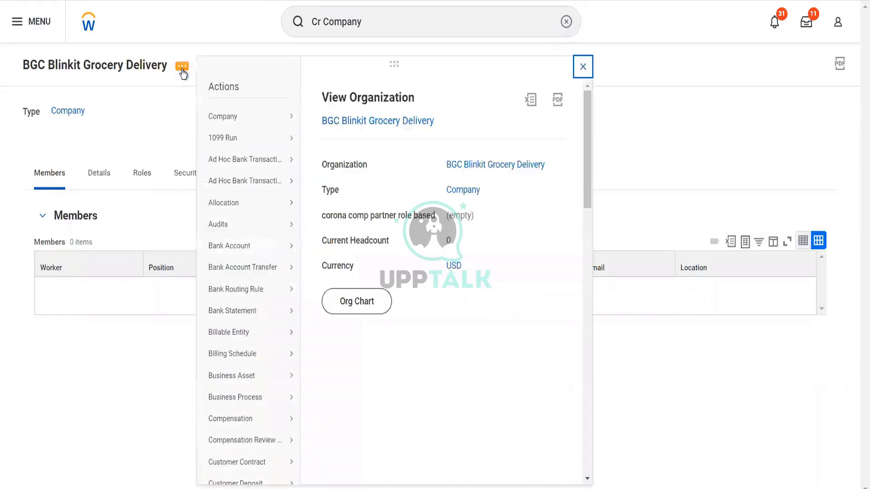
{"action": "mouse_move", "coordinate": [272, 118]}
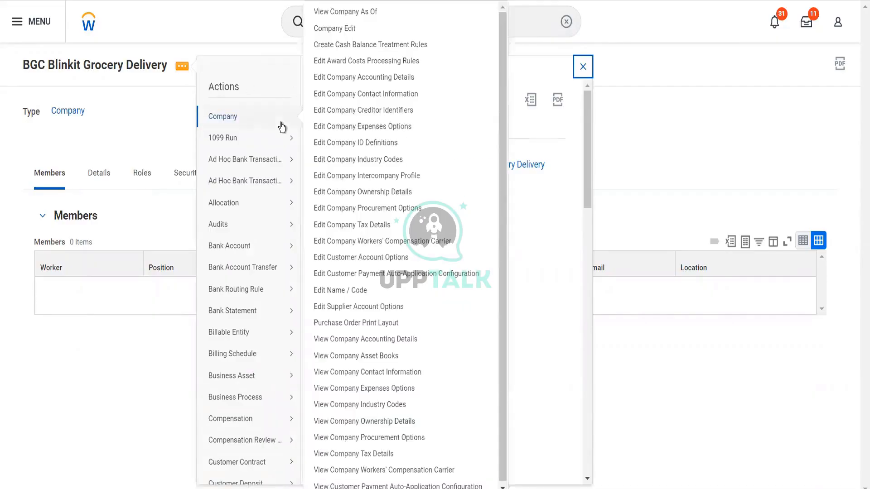
{"action": "left_click", "coordinate": [342, 96]}
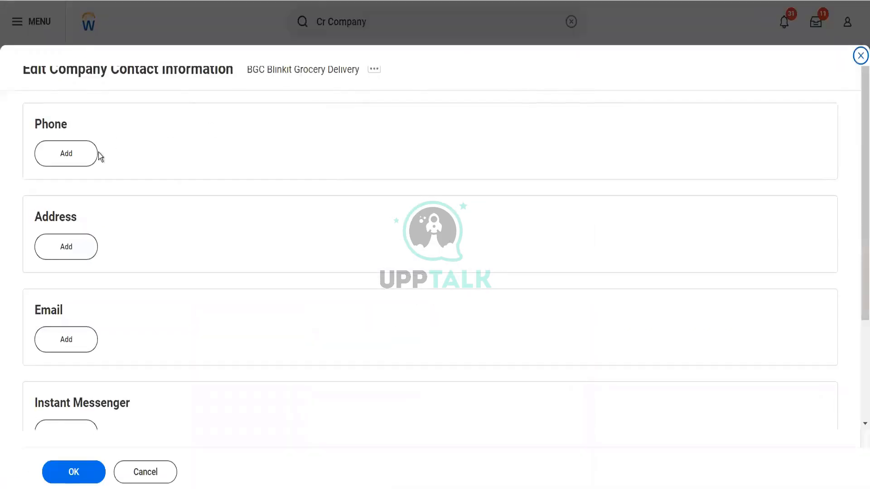
Step: Add the company's business phone number as a primary Mobile device, keeping its default usages
{"action": "left_click", "coordinate": [75, 156]}
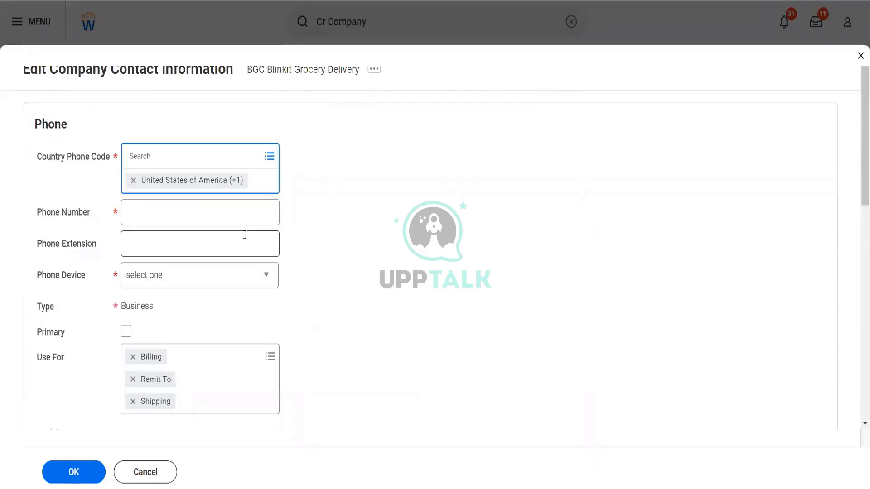
{"action": "left_click", "coordinate": [165, 207]}
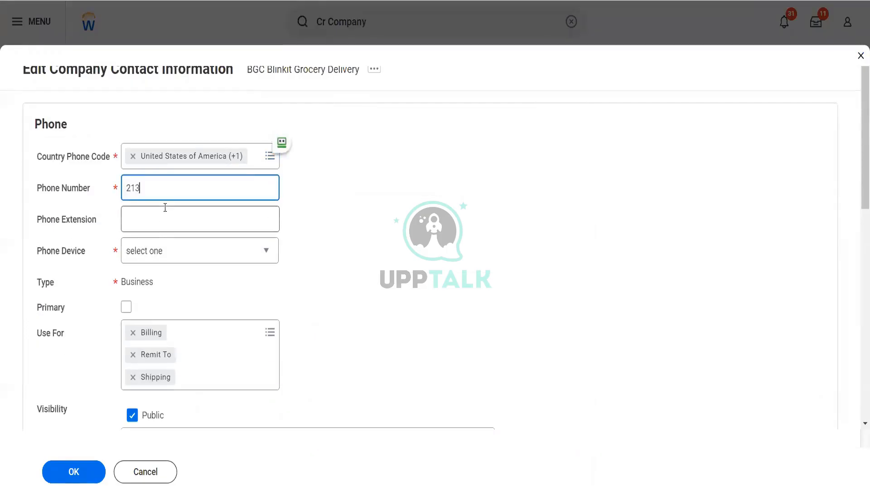
{"action": "key", "text": "Tab"}
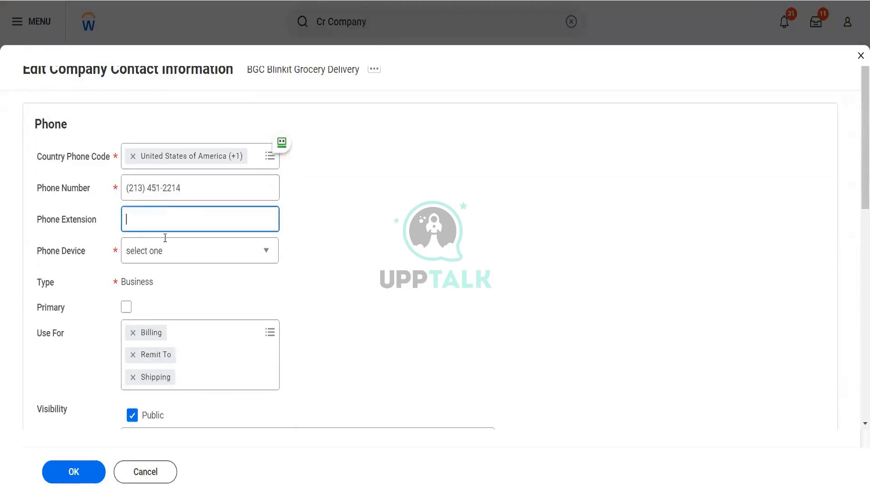
{"action": "left_click", "coordinate": [168, 263]}
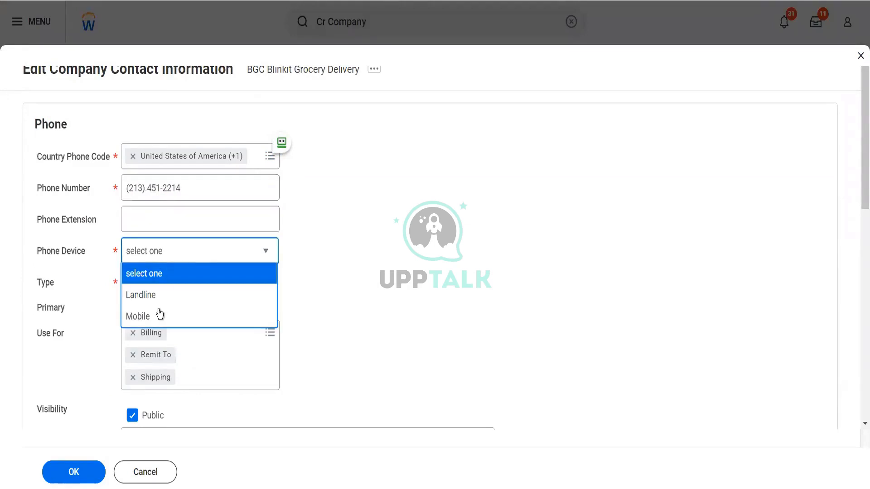
{"action": "left_click", "coordinate": [156, 325]}
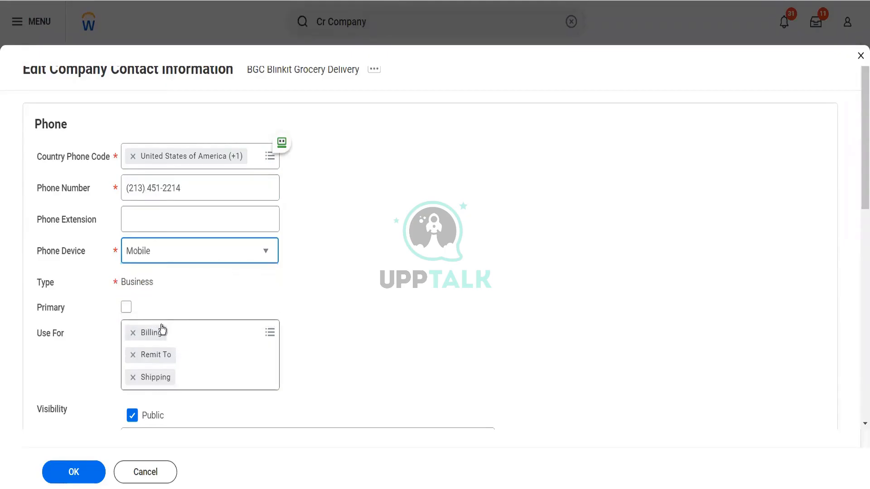
{"action": "left_click", "coordinate": [127, 309]}
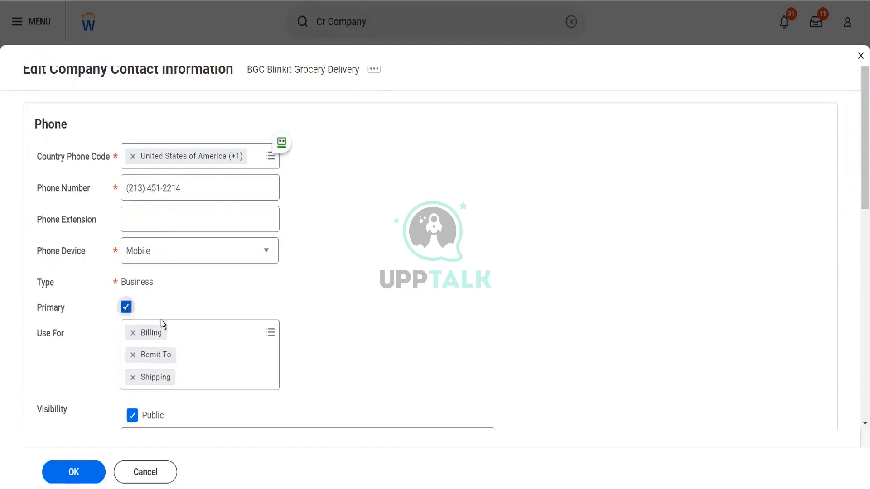
{"action": "left_click", "coordinate": [202, 330]}
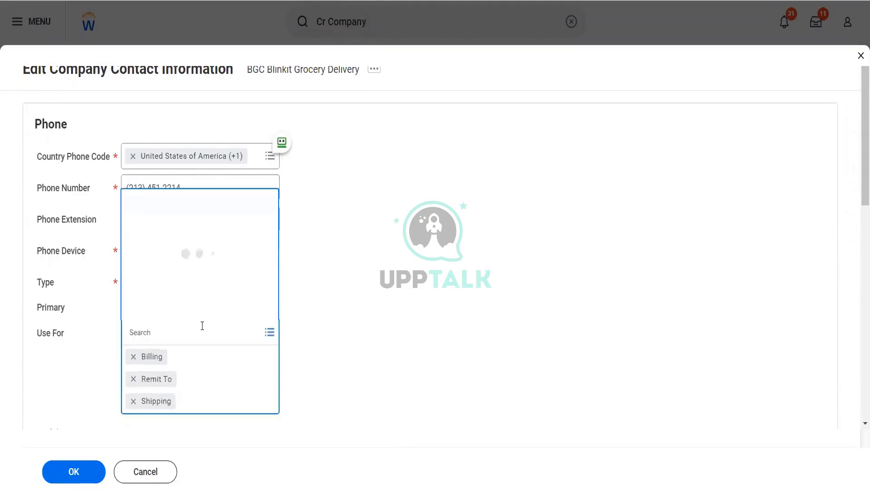
{"action": "left_click", "coordinate": [352, 313]}
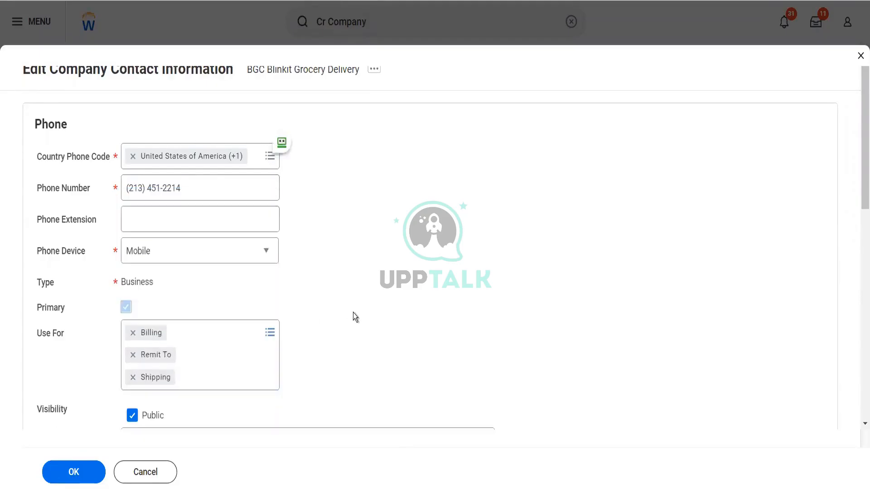
{"action": "scroll", "coordinate": [353, 312], "scroll_direction": "down", "scroll_amount": 4}
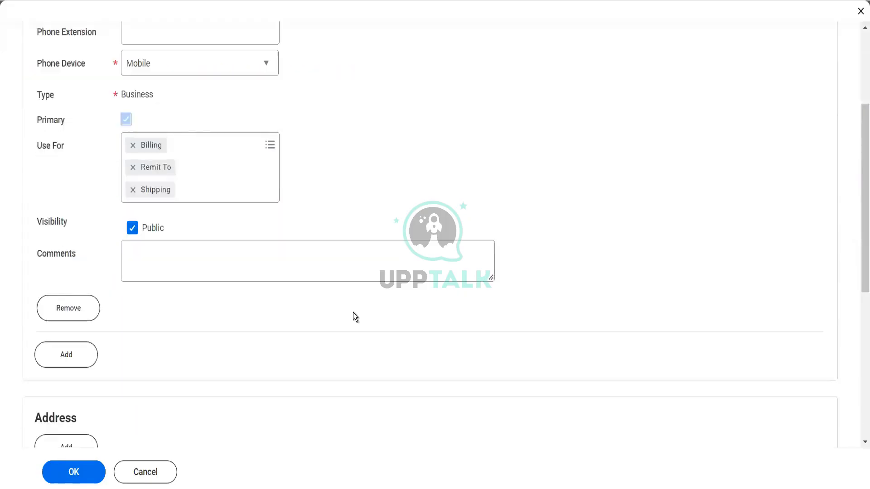
{"action": "scroll", "coordinate": [353, 313], "scroll_direction": "down", "scroll_amount": 4}
{"action": "scroll", "coordinate": [352, 313], "scroll_direction": "down", "scroll_amount": 3}
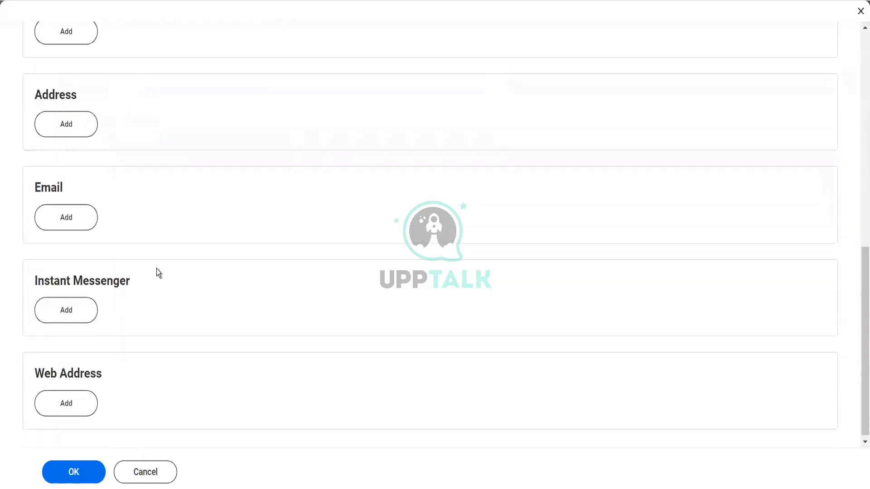
Step: Add a new address with two street lines, city Queenstown, state New York and postal code
{"action": "left_click", "coordinate": [83, 135]}
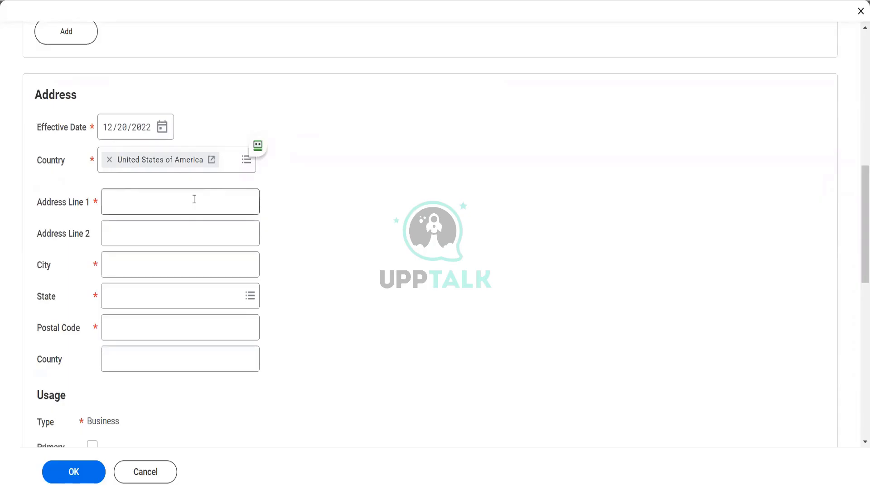
{"action": "left_click", "coordinate": [194, 199]}
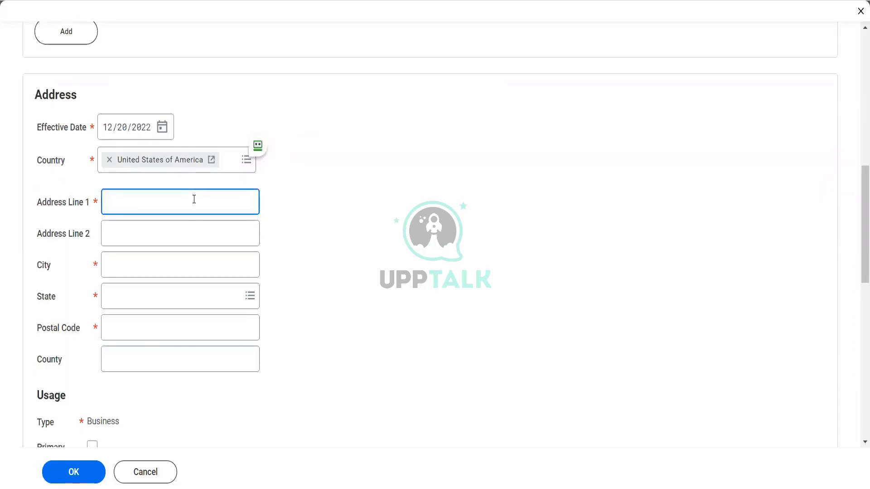
{"action": "type", "text": "100th Cross"}
{"action": "key", "text": "Tab"}
{"action": "type", "text": "25t"}
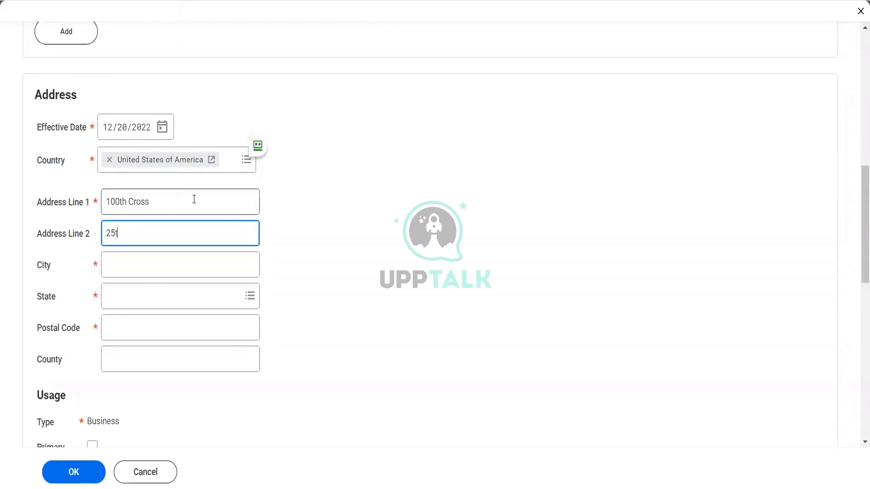
{"action": "type", "text": "h Street"}
{"action": "left_click", "coordinate": [177, 258]}
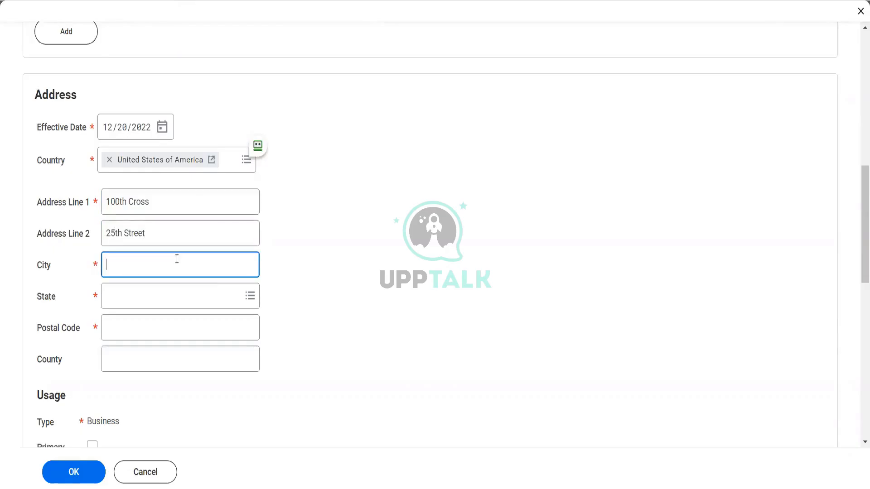
{"action": "type", "text": "Queenstown"}
{"action": "key", "text": "Tab"}
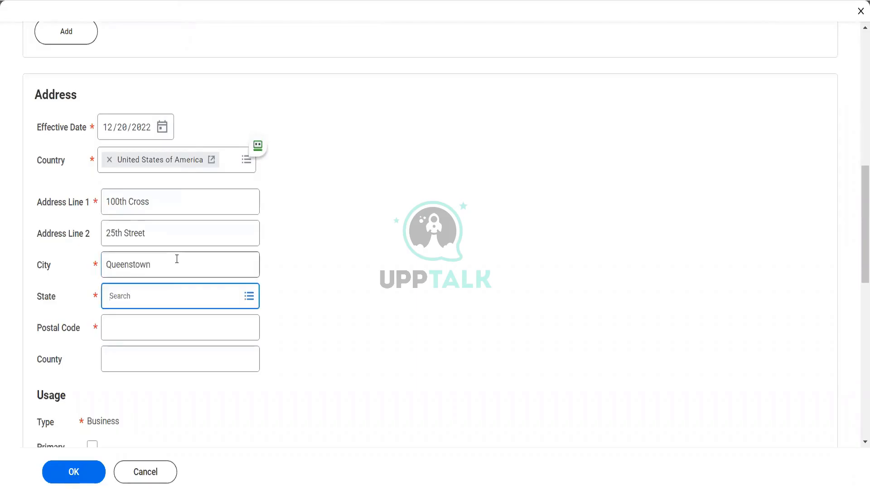
{"action": "type", "text": "ny"}
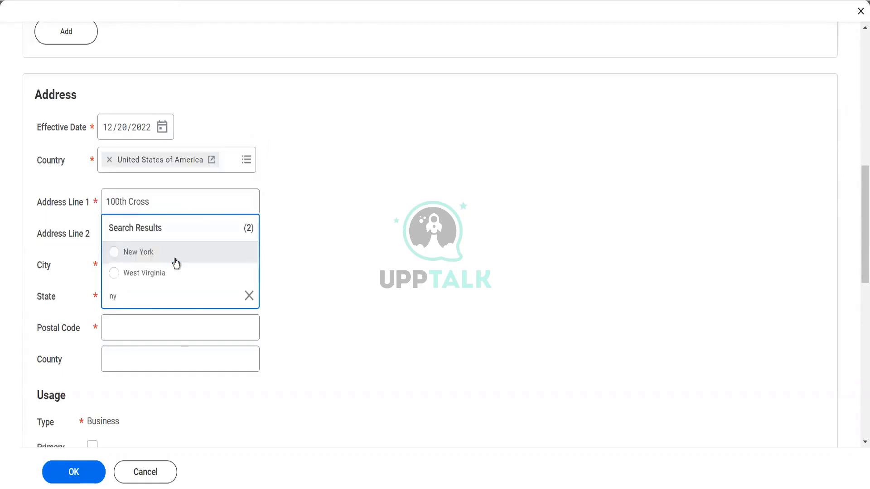
{"action": "left_click", "coordinate": [175, 259]}
{"action": "left_click", "coordinate": [149, 336]}
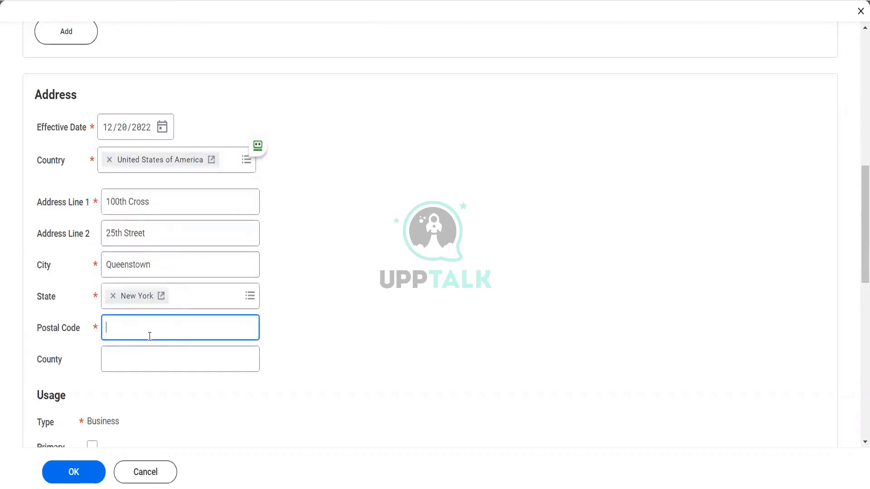
{"action": "type", "text": "10013"}
{"action": "key", "text": "Tab"}
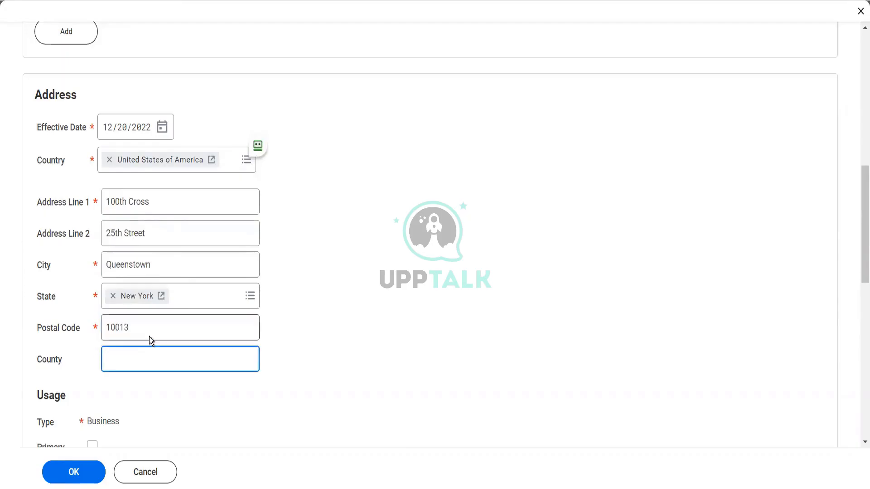
Step: Mark the address primary and add Mailing, Street Address, Tax Reporting and Storage to its uses
{"action": "scroll", "coordinate": [149, 336], "scroll_direction": "down", "scroll_amount": 2}
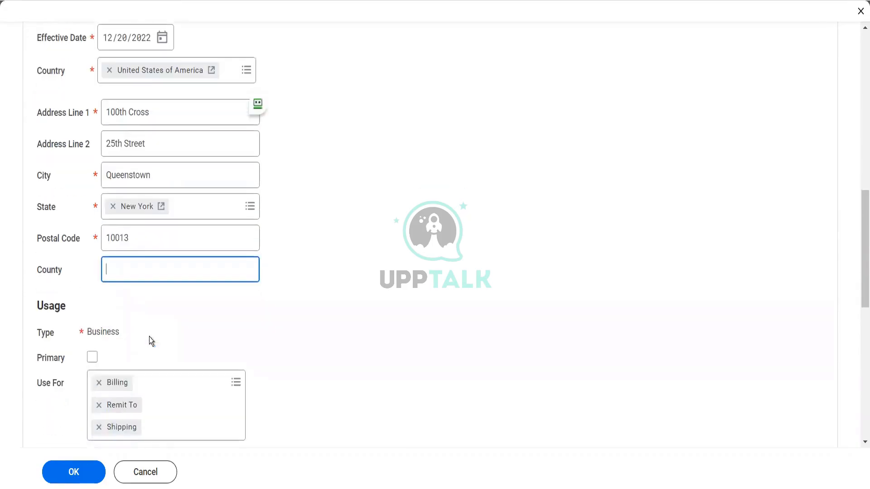
{"action": "left_click", "coordinate": [92, 358]}
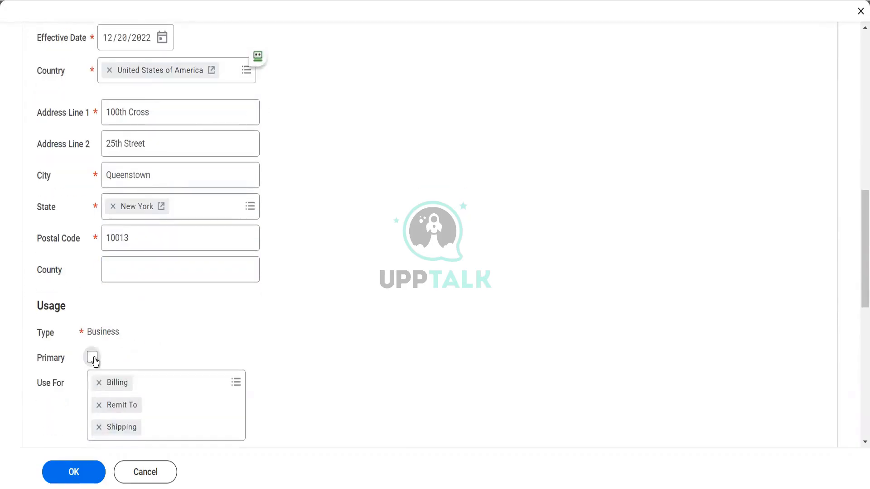
{"action": "left_click", "coordinate": [191, 379]}
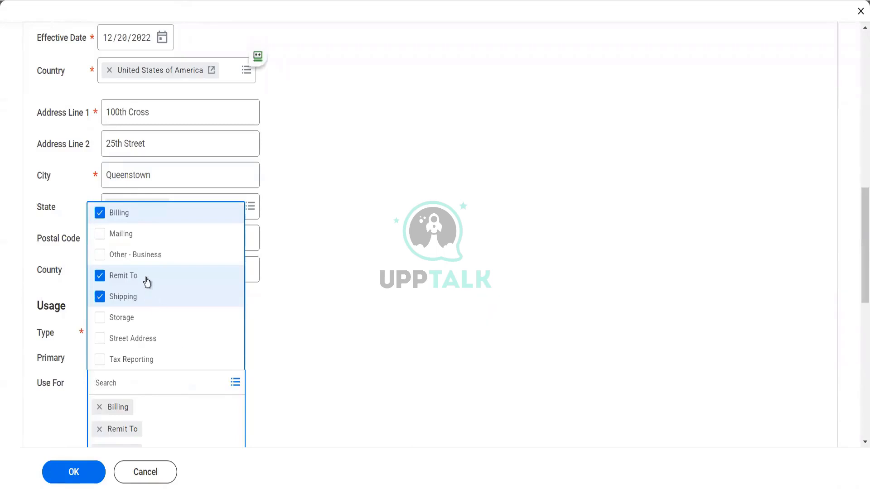
{"action": "left_click", "coordinate": [133, 236]}
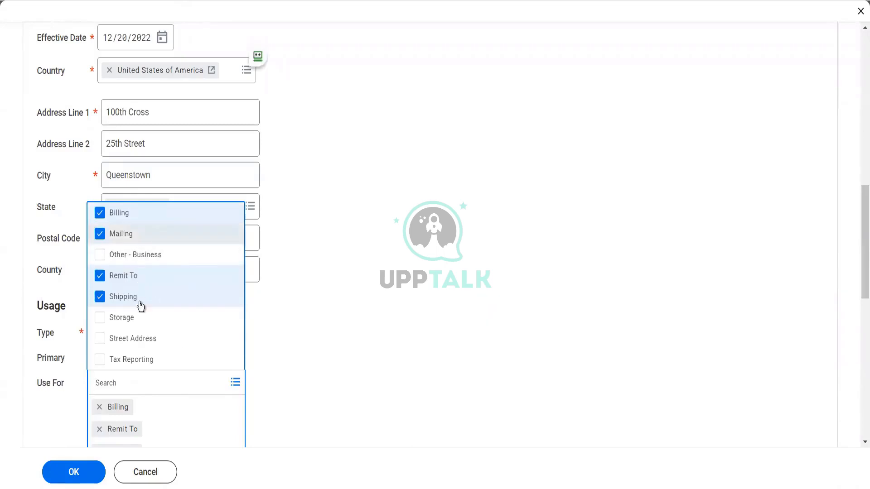
{"action": "left_click", "coordinate": [139, 340]}
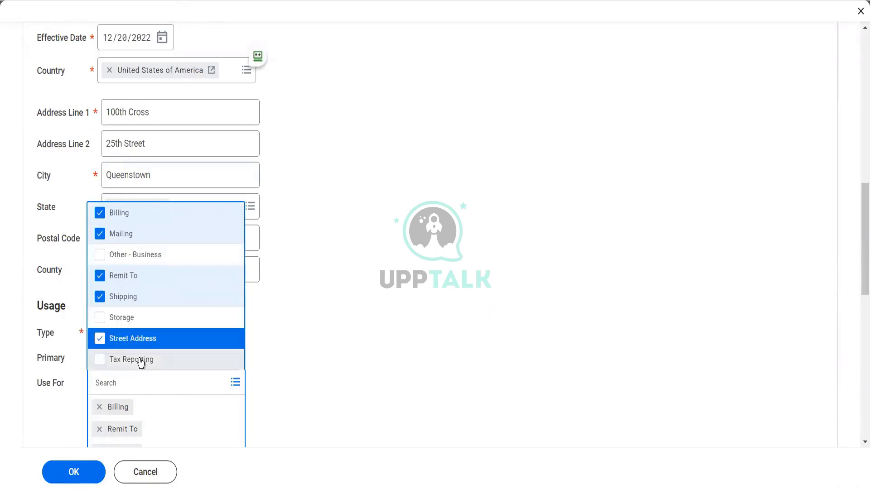
{"action": "left_click", "coordinate": [140, 360]}
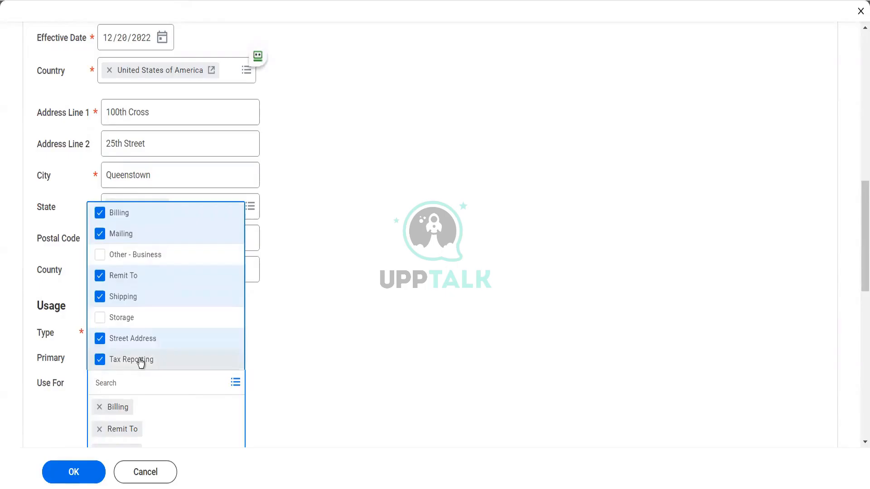
{"action": "left_click", "coordinate": [204, 325]}
{"action": "left_click", "coordinate": [330, 355]}
{"action": "scroll", "coordinate": [330, 356], "scroll_direction": "down", "scroll_amount": 3}
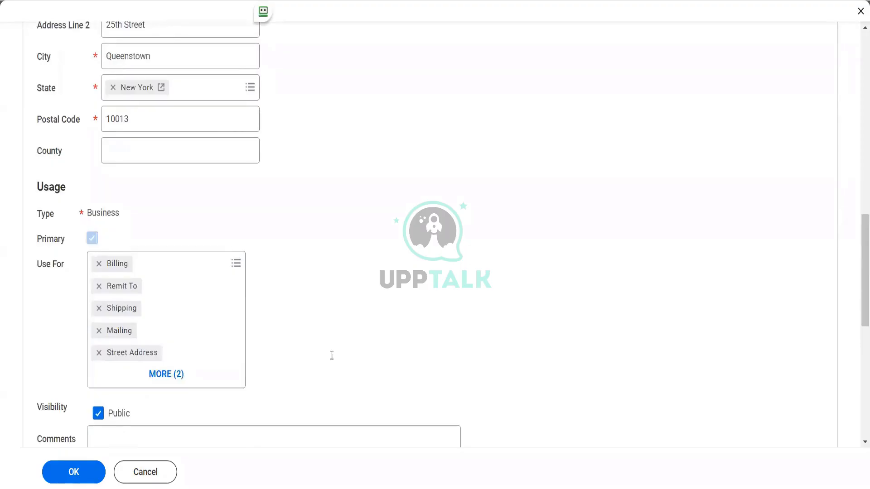
{"action": "scroll", "coordinate": [331, 356], "scroll_direction": "down", "scroll_amount": 3}
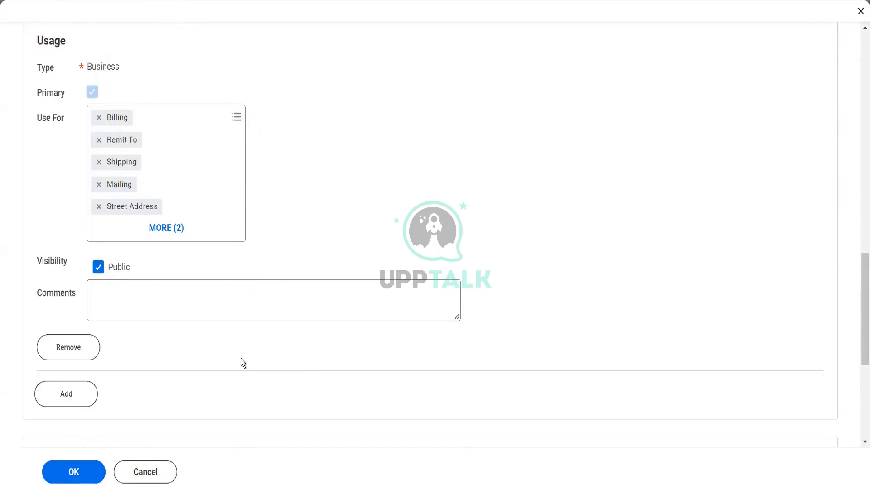
{"action": "scroll", "coordinate": [242, 363], "scroll_direction": "down", "scroll_amount": 5}
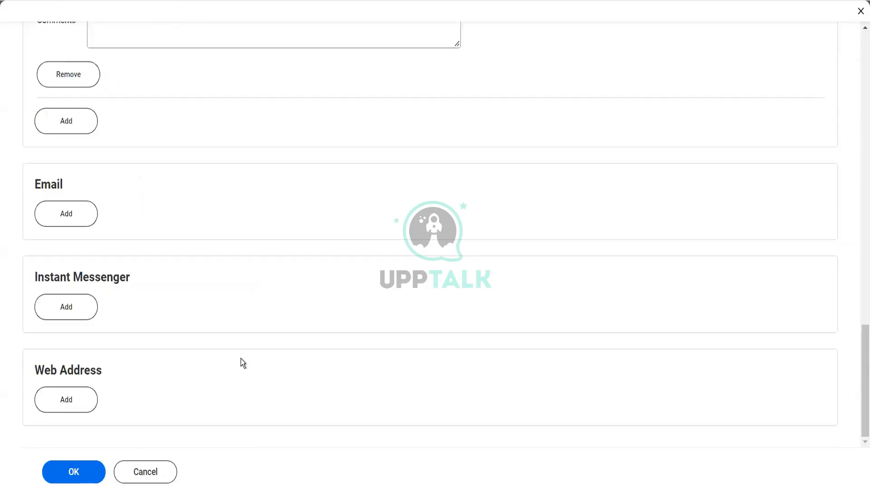
Step: Add the company's email address, mark it primary and include Procurement among its uses
{"action": "left_click", "coordinate": [97, 223]}
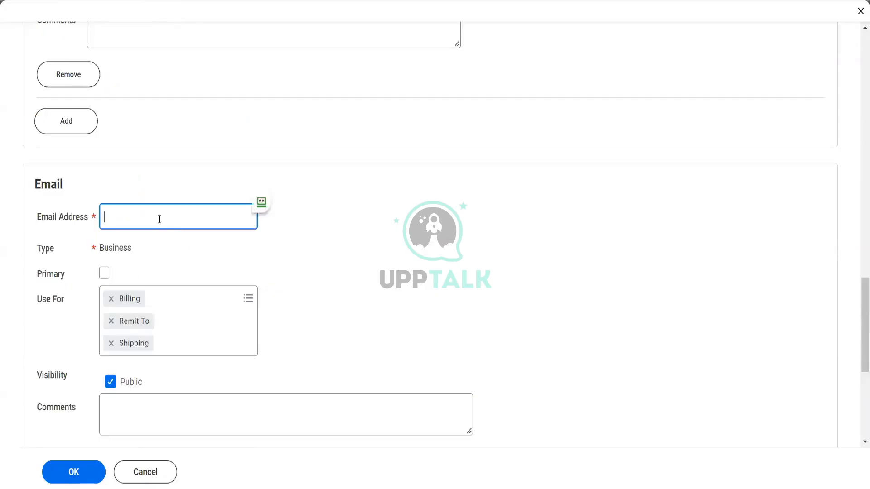
{"action": "key", "text": "Tab"}
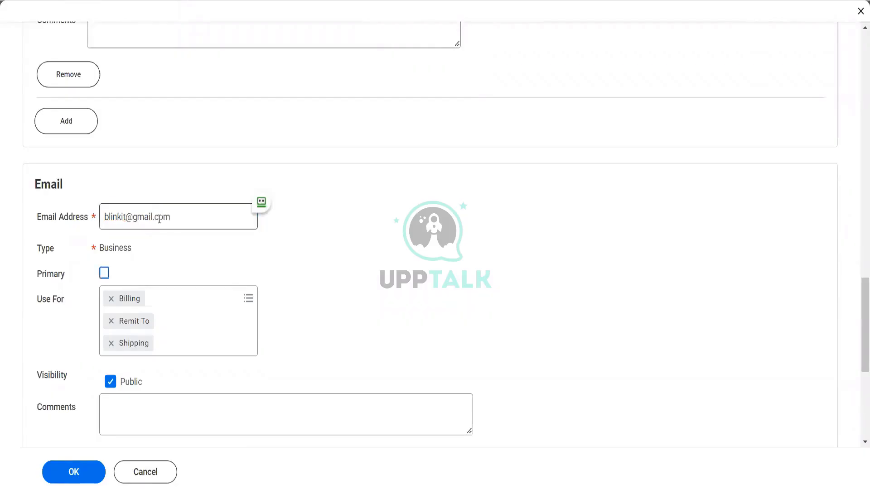
{"action": "left_click", "coordinate": [104, 273]}
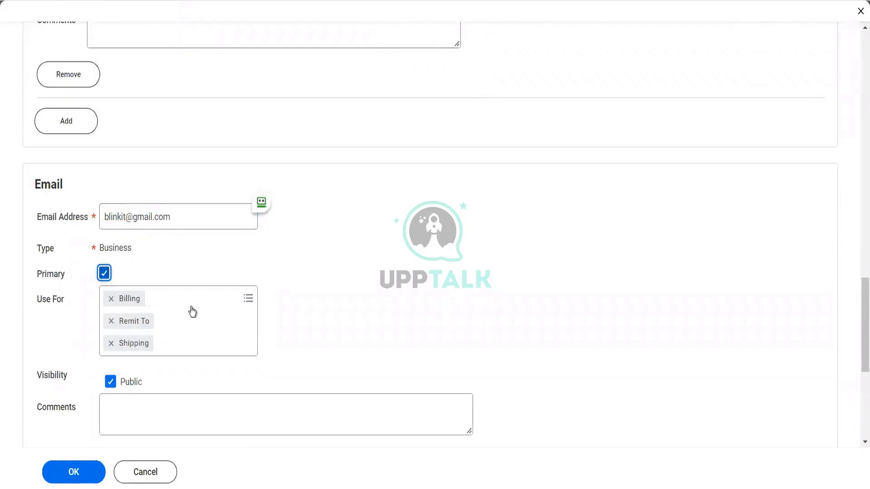
{"action": "left_click", "coordinate": [195, 309]}
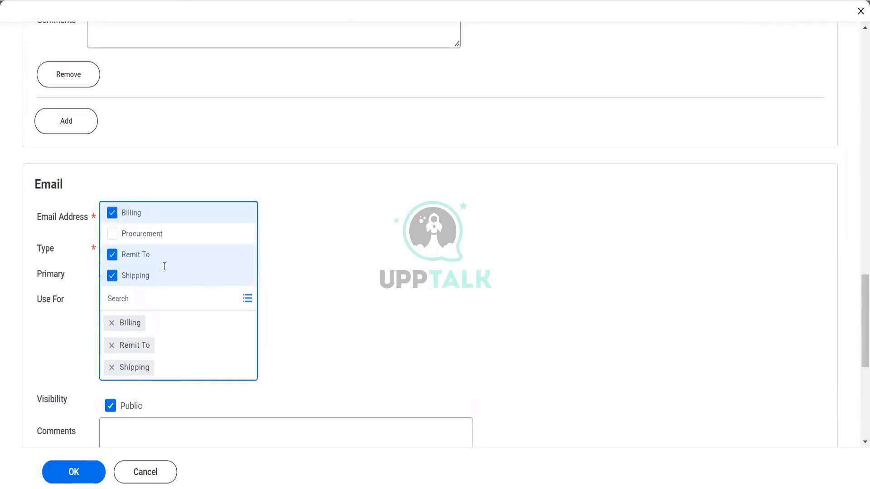
{"action": "left_click", "coordinate": [146, 235]}
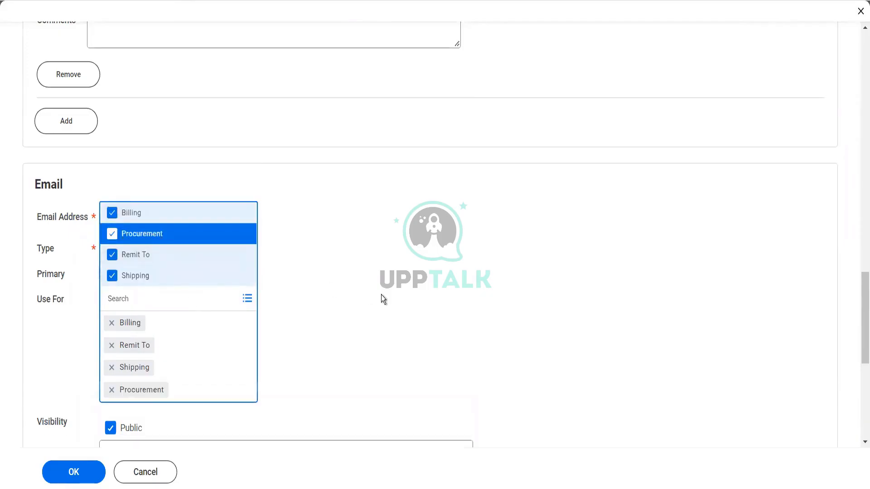
{"action": "left_click", "coordinate": [382, 295]}
{"action": "scroll", "coordinate": [381, 295], "scroll_direction": "down", "scroll_amount": 7}
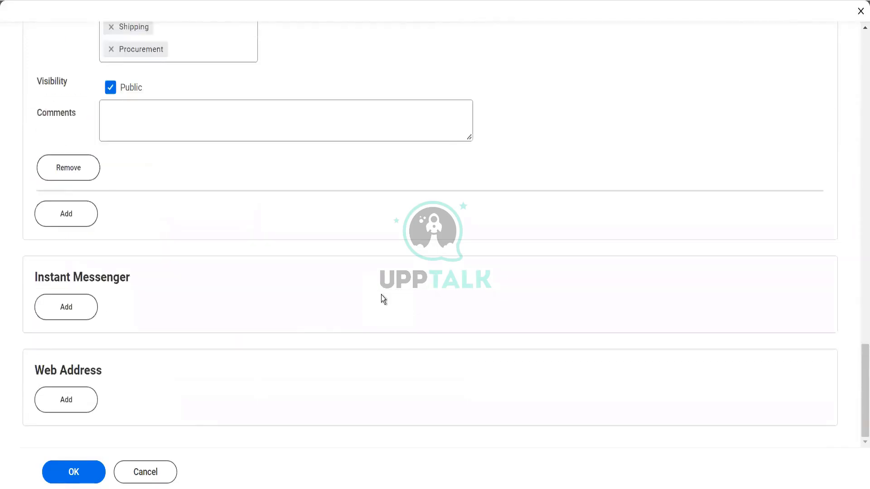
Step: Submit the contact information edits and return to the BGC Blinkit Grocery Delivery page
{"action": "left_click", "coordinate": [85, 471]}
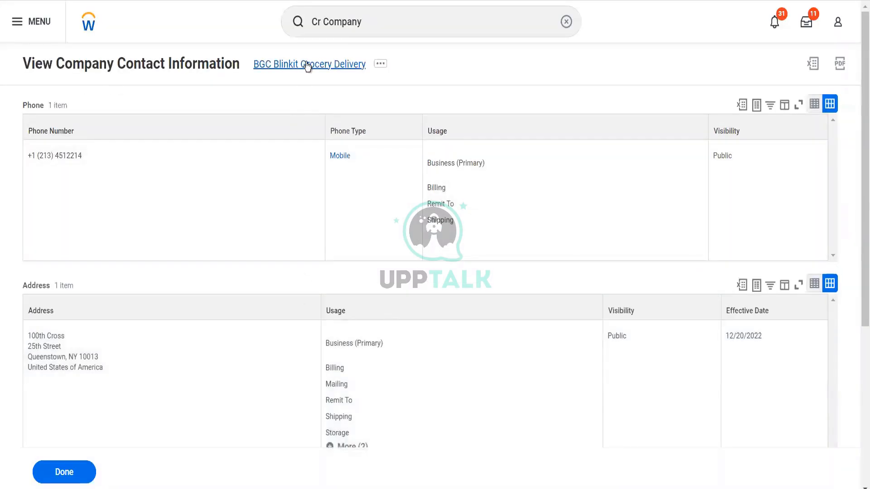
{"action": "left_click", "coordinate": [307, 65]}
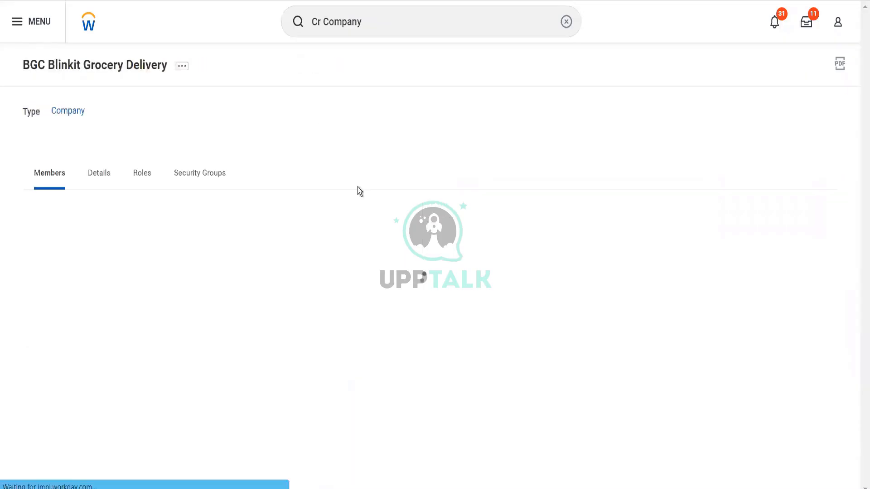
Step: Show the company's Details tab and bring up the Company submenu of its related actions
{"action": "left_click", "coordinate": [102, 172]}
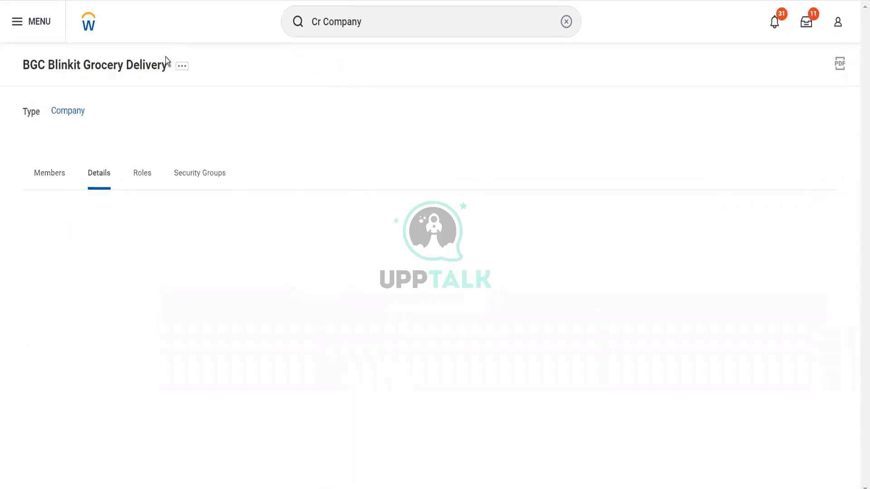
{"action": "left_click", "coordinate": [184, 67]}
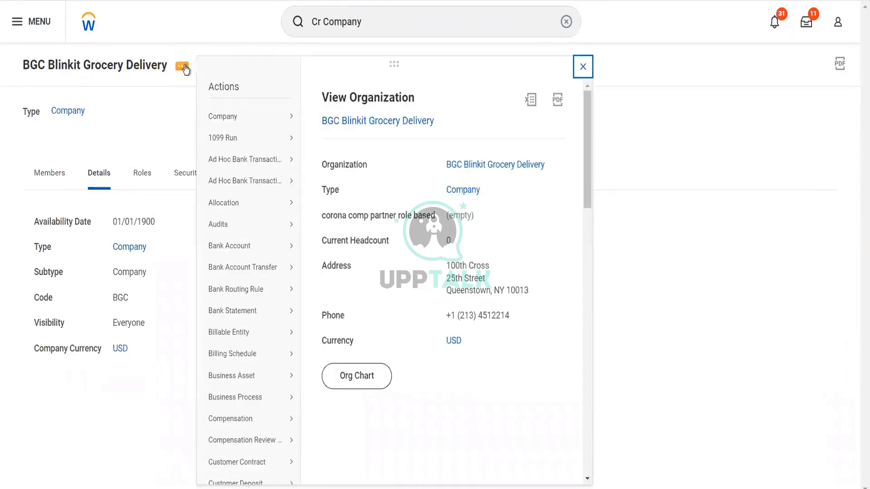
{"action": "mouse_move", "coordinate": [293, 119]}
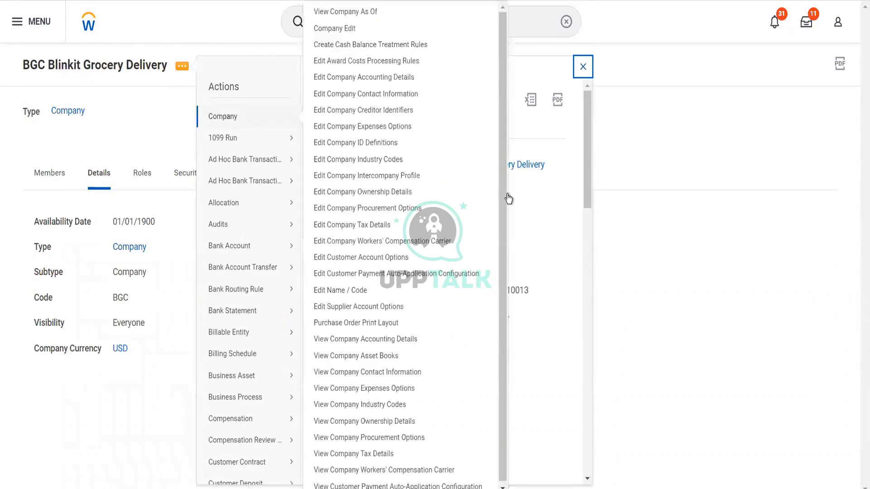
{"action": "left_click", "coordinate": [536, 207]}
Step: Open Edit Company Tax Details and add a Tax IDs row for United States of America
{"action": "left_click", "coordinate": [371, 223]}
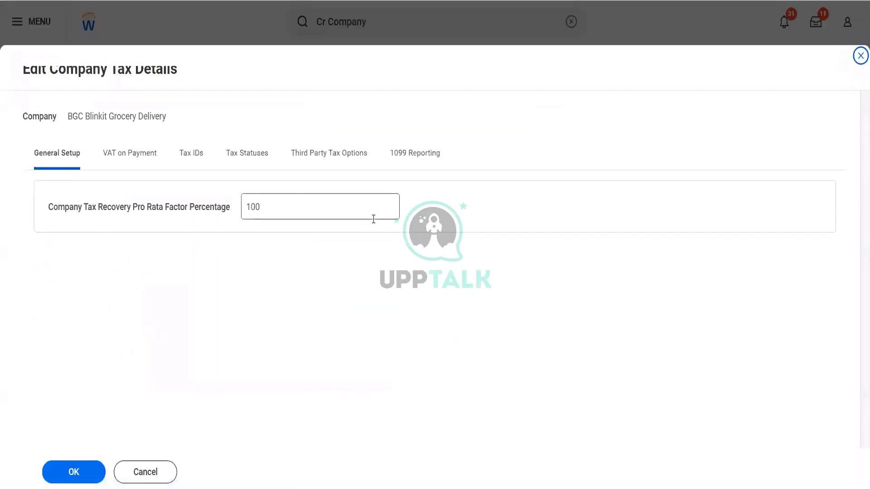
{"action": "left_click", "coordinate": [198, 153]}
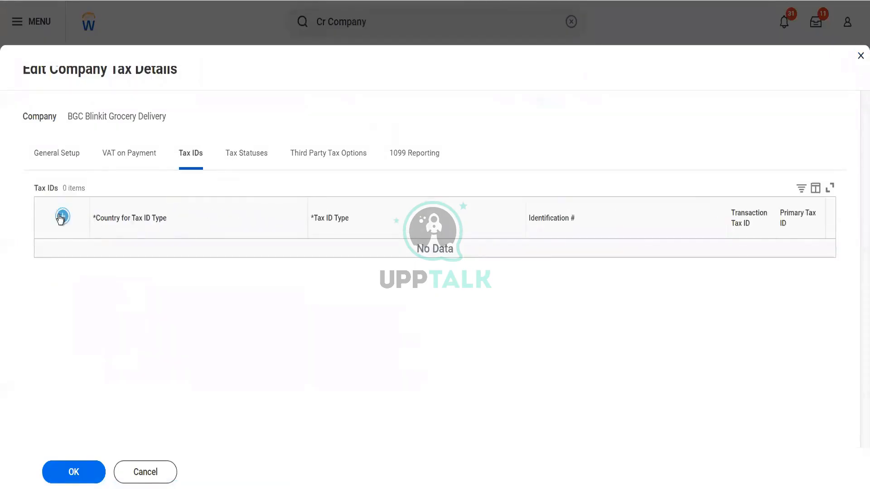
{"action": "left_click", "coordinate": [63, 216]}
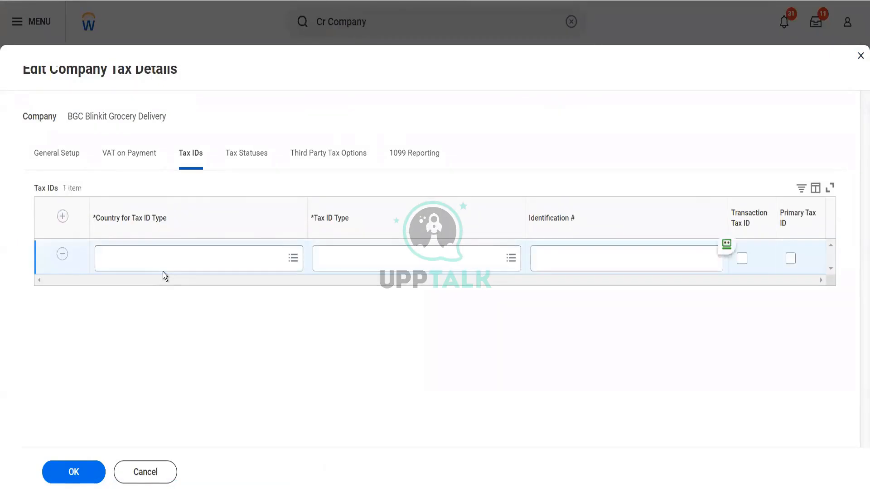
{"action": "left_click", "coordinate": [164, 271]}
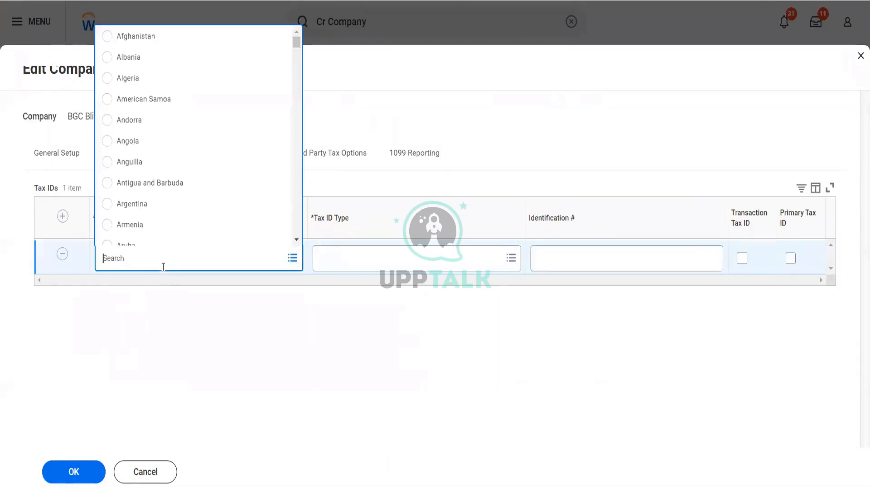
{"action": "type", "text": "udsa"}
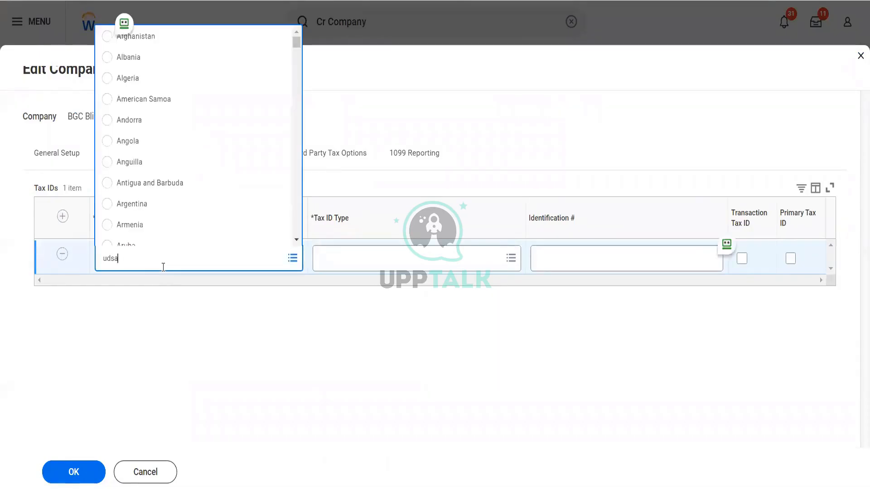
{"action": "key", "text": "BackSpace"}
{"action": "key", "text": "BackSpace"}
{"action": "key", "text": "BackSpace"}
{"action": "type", "text": "sa"}
{"action": "key", "text": "Return"}
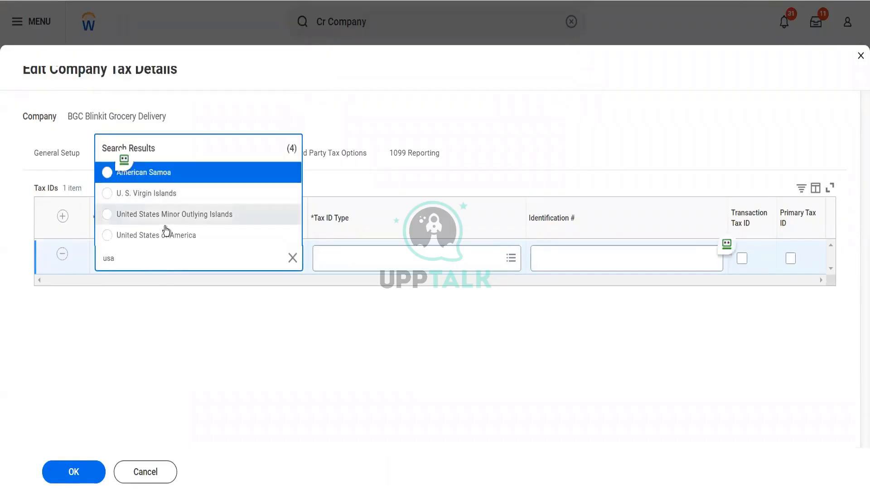
Step: Set the tax ID type to Employer ID Number, enter the number, mark it primary, and save
{"action": "left_click", "coordinate": [386, 265]}
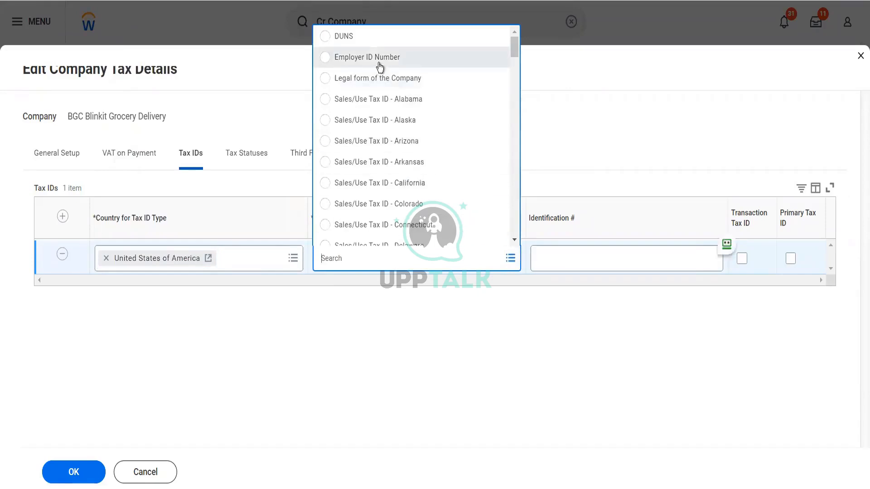
{"action": "left_click", "coordinate": [379, 59]}
{"action": "left_click", "coordinate": [571, 257]}
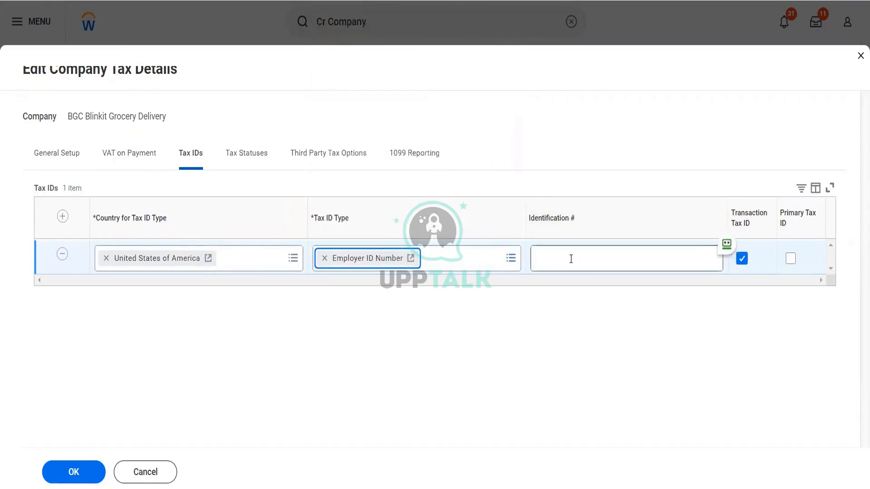
{"action": "type", "text": "45641348321"}
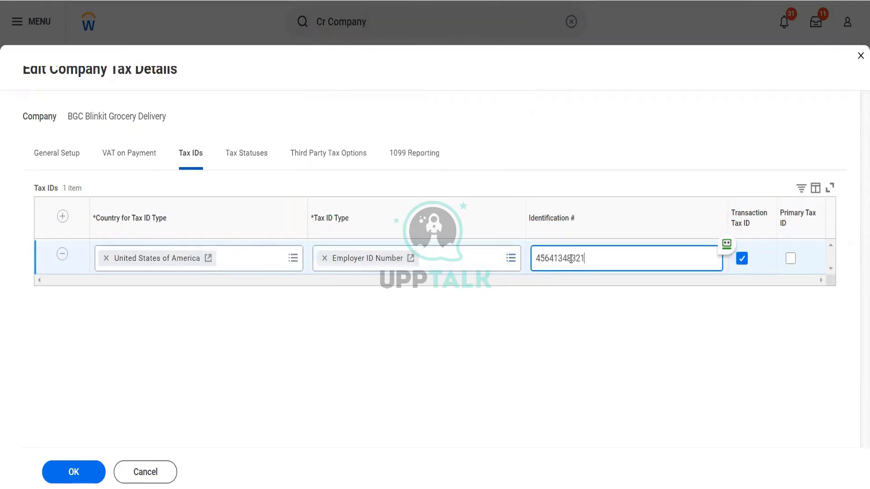
{"action": "left_click", "coordinate": [813, 308]}
{"action": "left_click", "coordinate": [796, 260]}
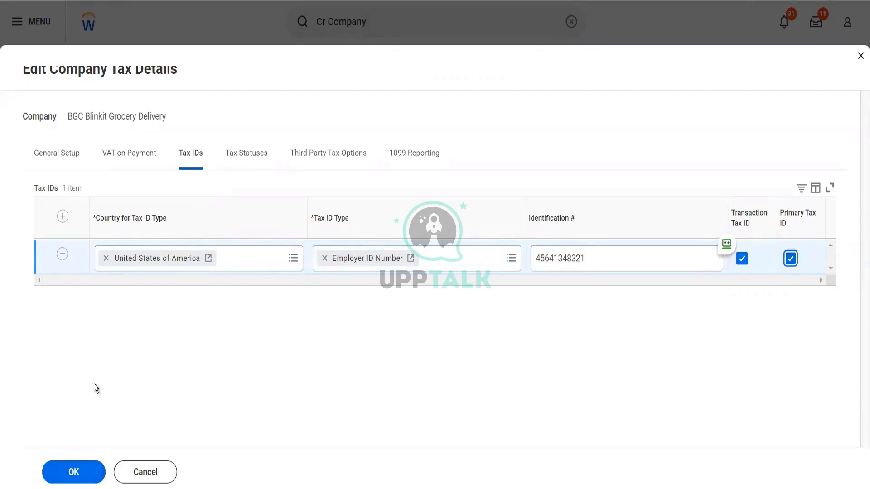
{"action": "left_click", "coordinate": [75, 475]}
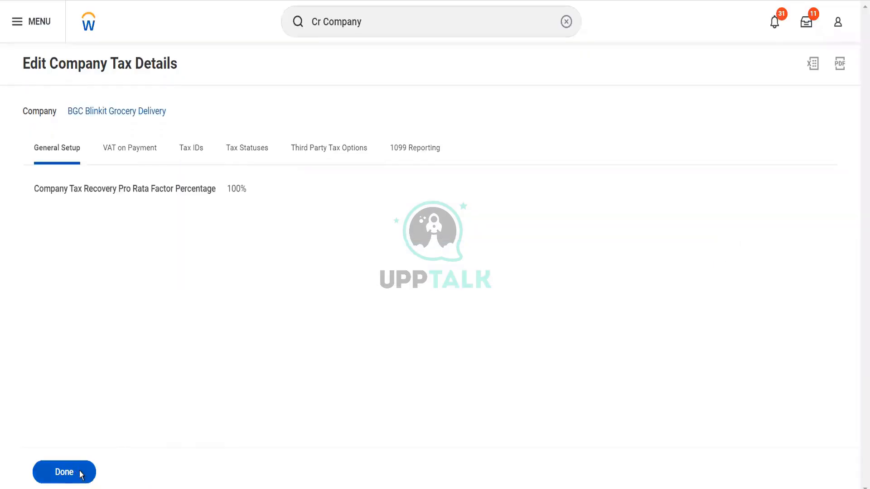
Step: Finish the tax details, then open Edit Company Ownership Details effective 12/20/2022
{"action": "left_click", "coordinate": [76, 474]}
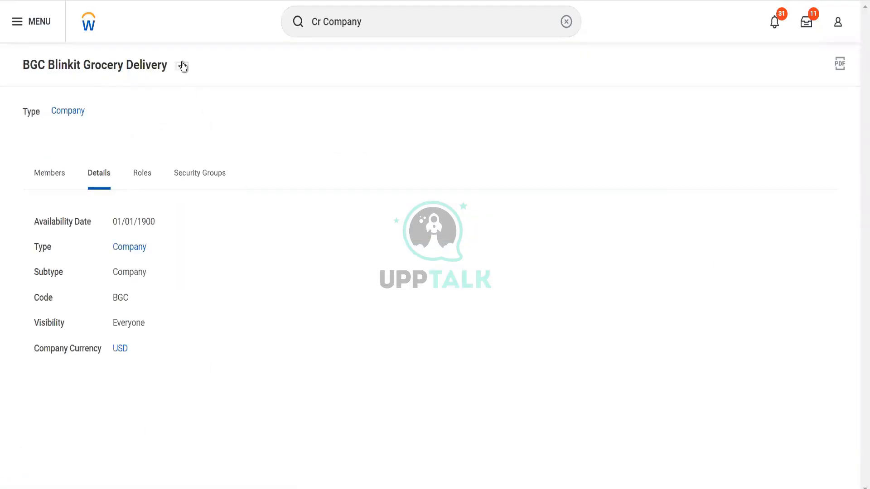
{"action": "left_click", "coordinate": [182, 66]}
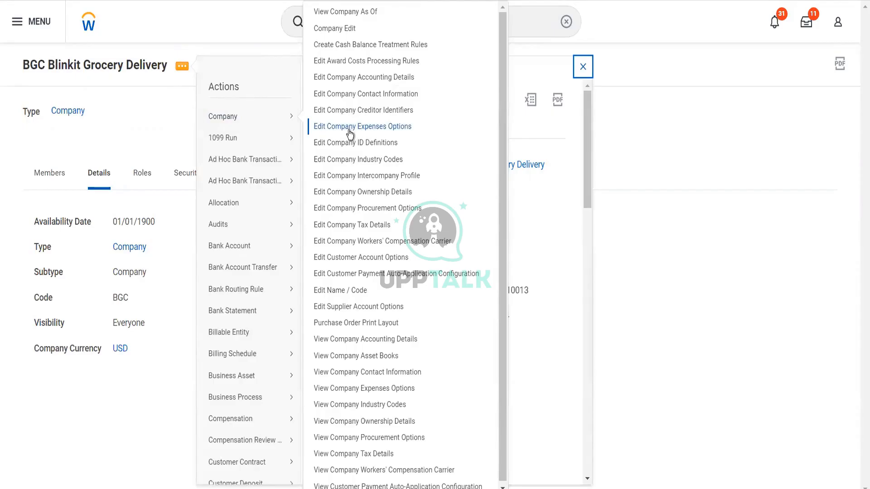
{"action": "left_click", "coordinate": [372, 193]}
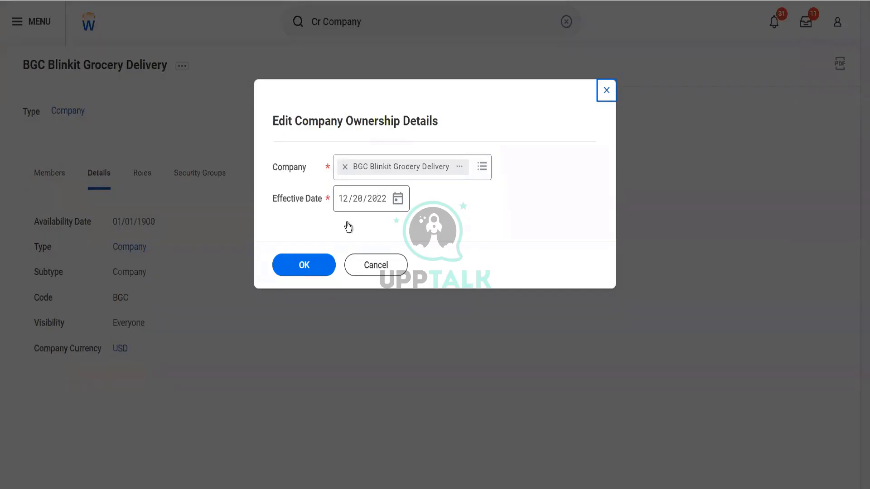
Step: Confirm the company and add GMS USA Global Modern Services,USA as the owner company
{"action": "left_click", "coordinate": [323, 261]}
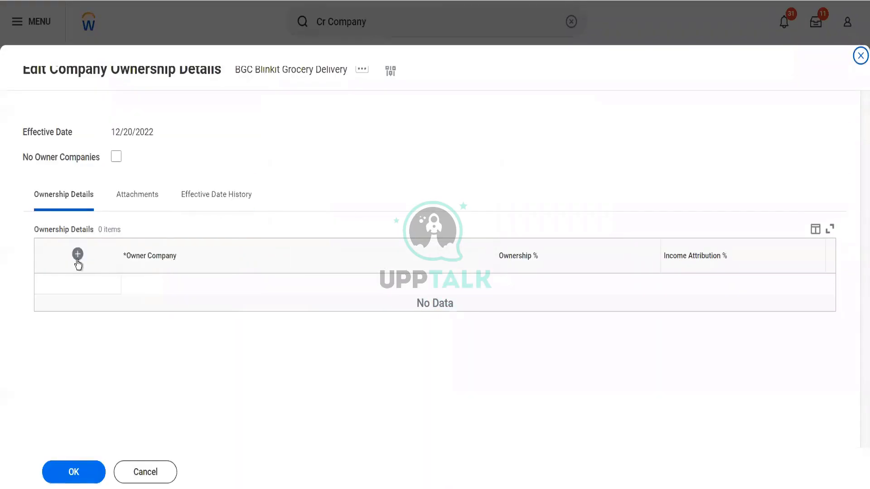
{"action": "left_click", "coordinate": [78, 258]}
{"action": "left_click", "coordinate": [176, 295]}
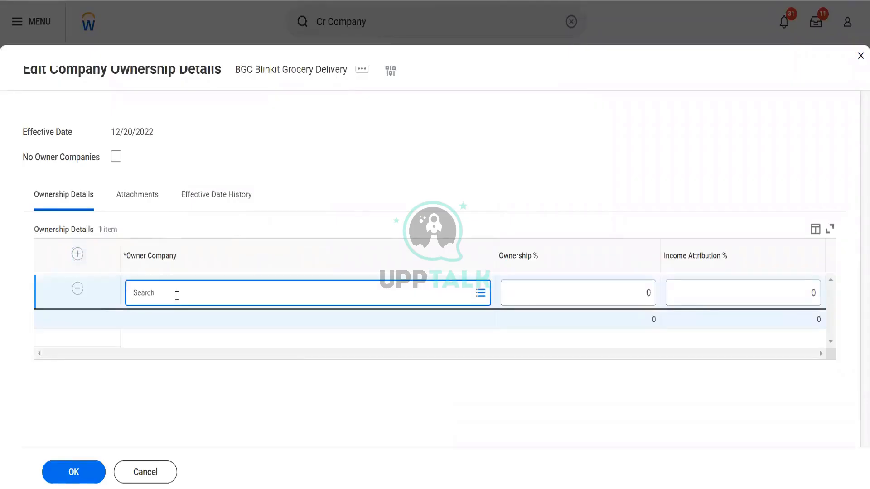
{"action": "type", "text": "gms"}
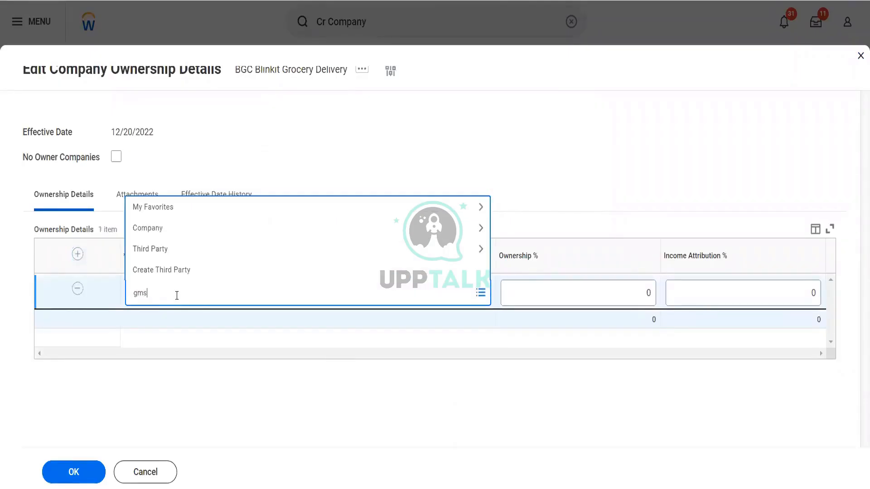
{"action": "type", "text": " usa"}
{"action": "key", "text": "Return"}
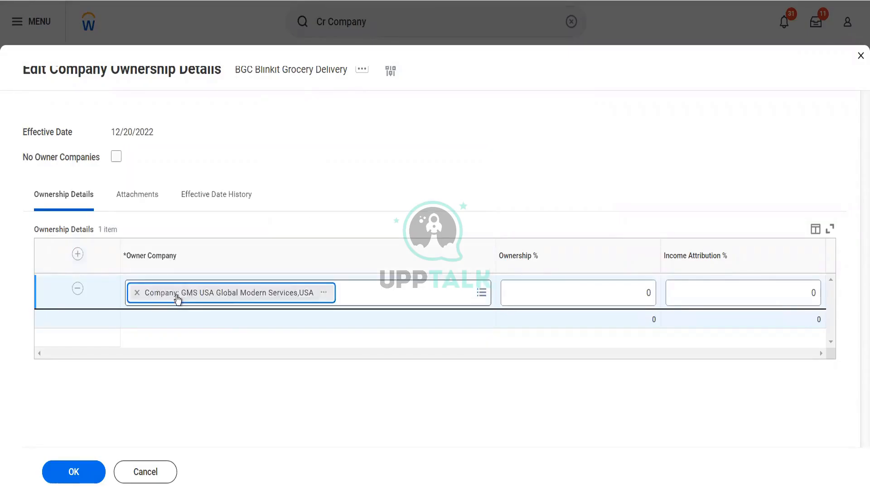
Step: Set Ownership % and Income Attribution % to 100 each and save the ownership details
{"action": "left_click", "coordinate": [518, 301]}
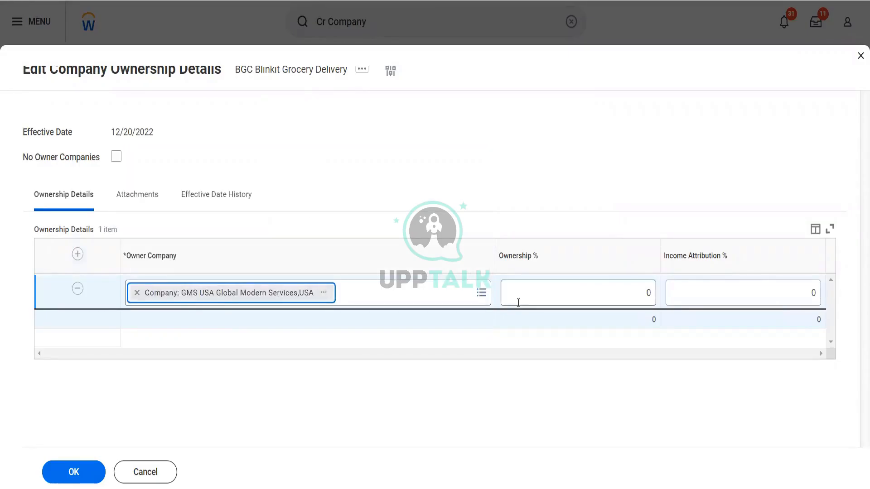
{"action": "double_click", "coordinate": [647, 300]}
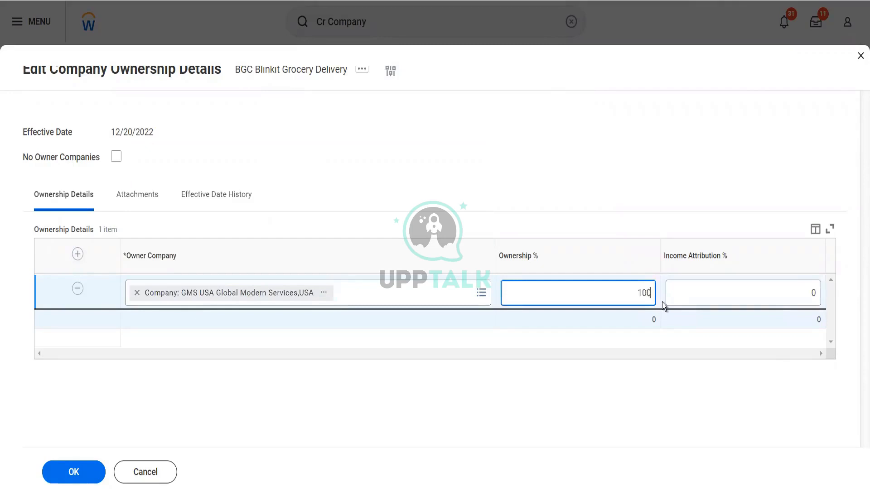
{"action": "type", "text": "100"}
{"action": "key", "text": "Tab"}
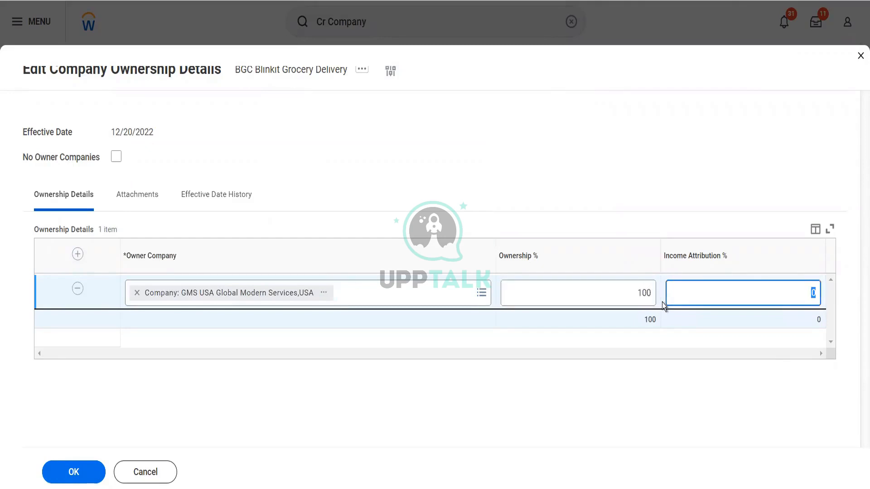
{"action": "type", "text": "100"}
{"action": "key", "text": "shift+Tab"}
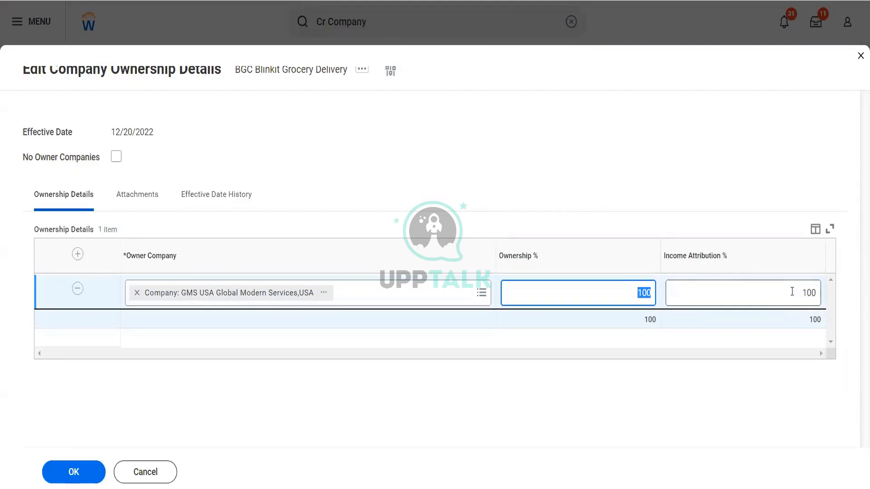
{"action": "key", "text": "Tab"}
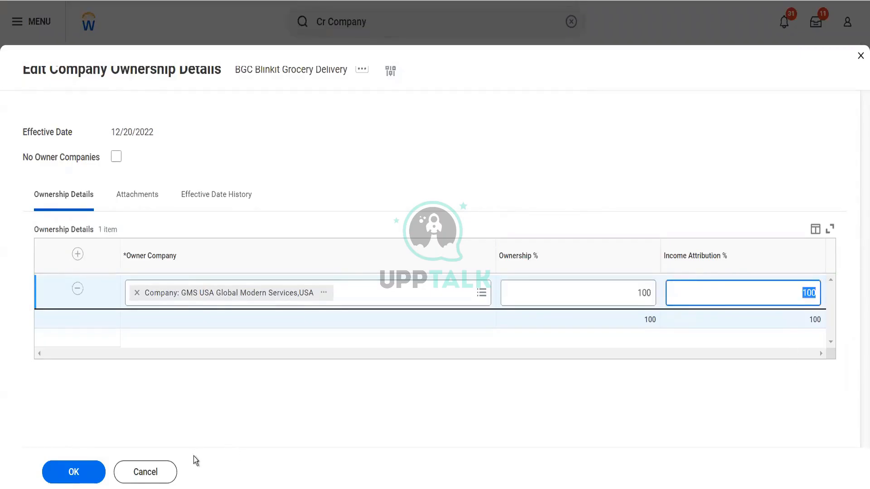
{"action": "left_click", "coordinate": [87, 475]}
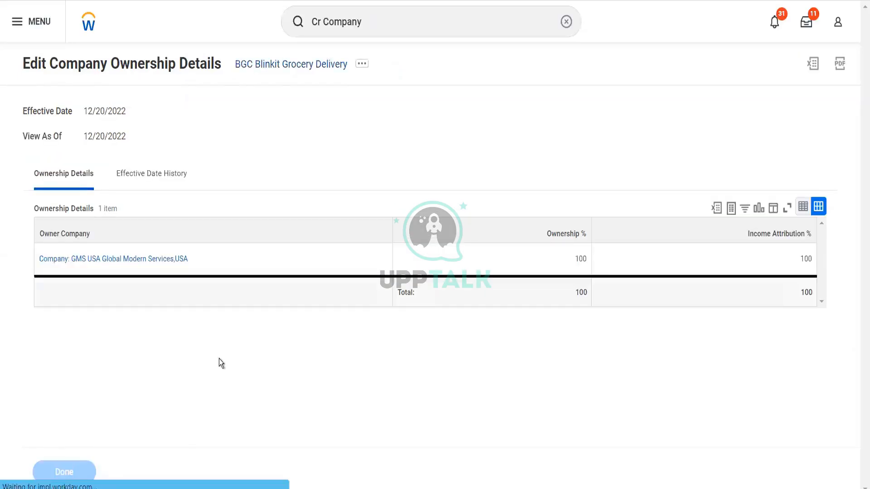
Step: Open Edit Company ID Definitions from BGC Blinkit Grocery Delivery's related actions menu
{"action": "left_click", "coordinate": [183, 67]}
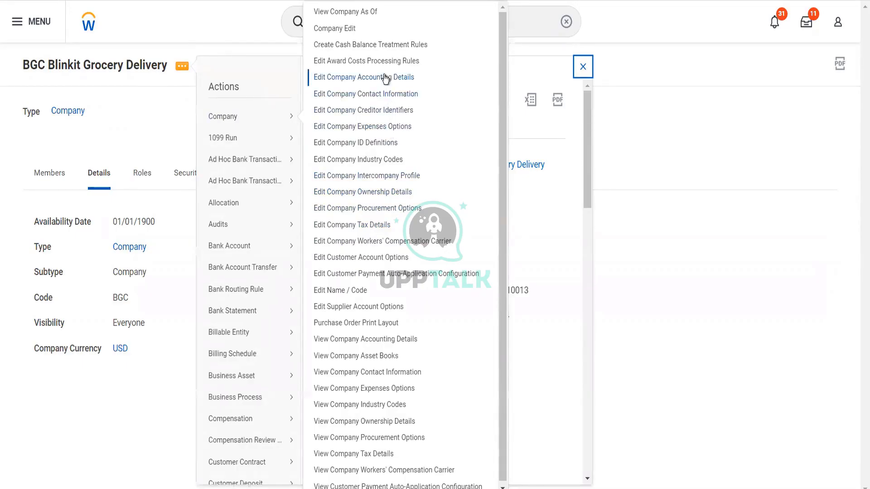
{"action": "left_click", "coordinate": [380, 149]}
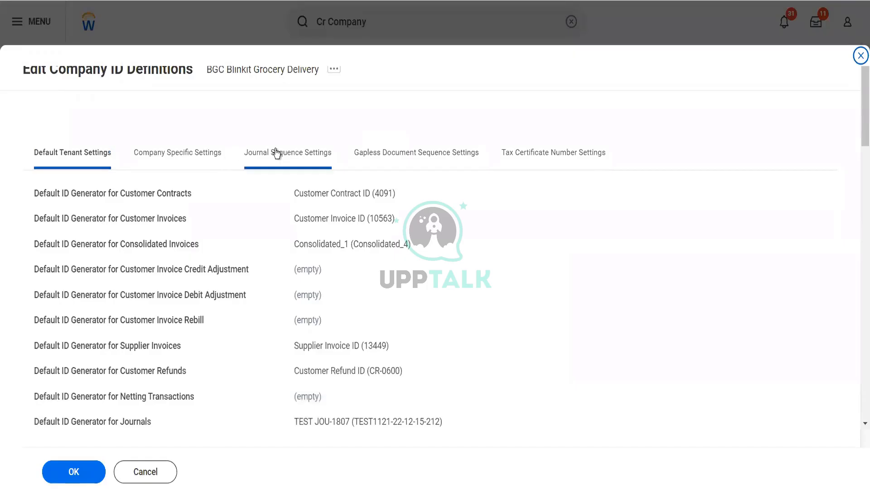
Step: Under Company Specific Settings, create a new sequence generator from the Customer Contracts ID prompt
{"action": "left_click", "coordinate": [204, 156]}
{"action": "left_click", "coordinate": [96, 155]}
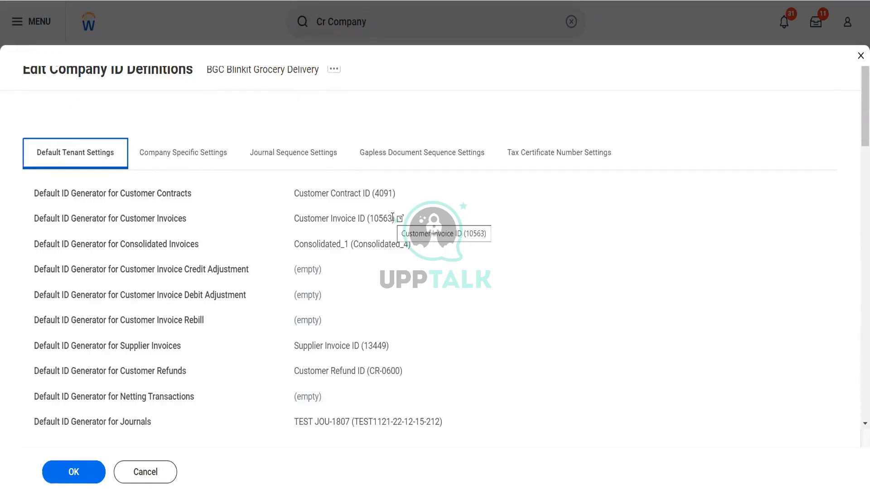
{"action": "left_click", "coordinate": [201, 159]}
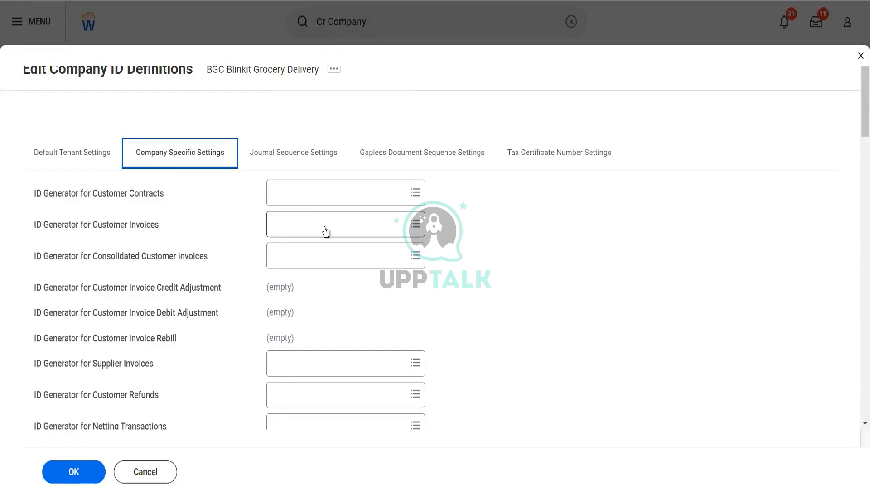
{"action": "left_click", "coordinate": [315, 195]}
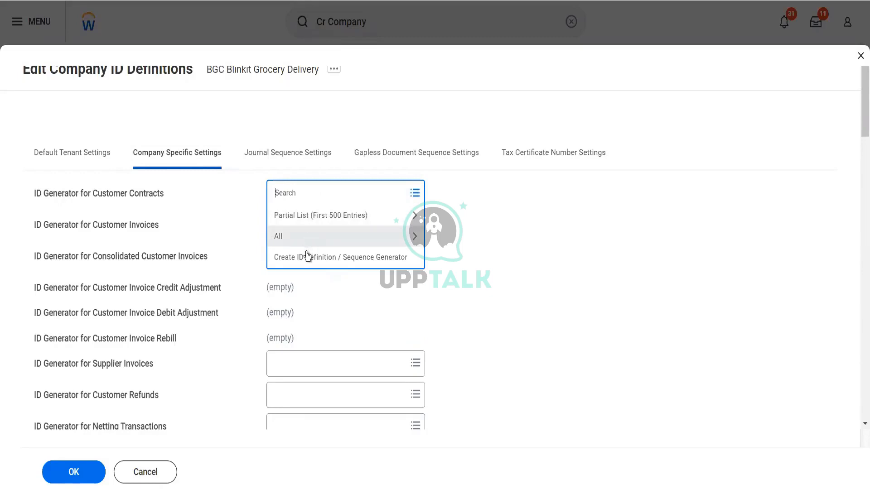
{"action": "left_click", "coordinate": [306, 258]}
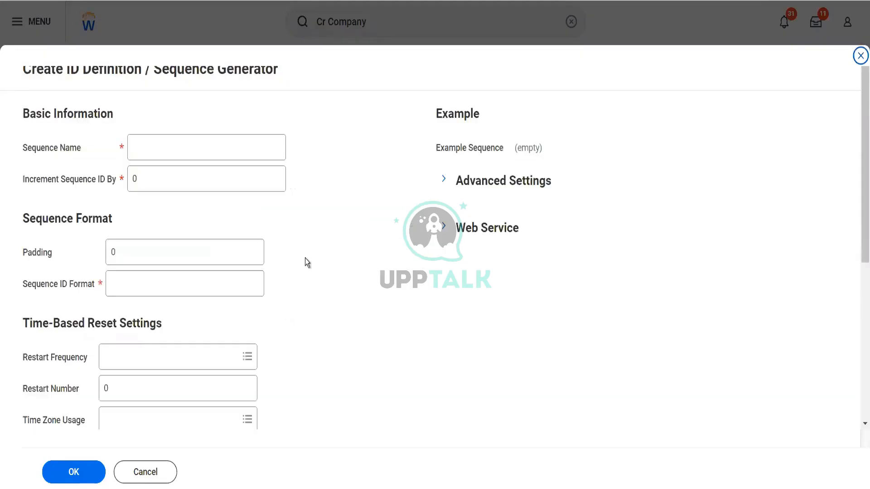
Step: Enter sequence 'Blinkit Customer Contract' with increment 1, padding 4, format Custinvblink#[seq]00
{"action": "left_click", "coordinate": [170, 146]}
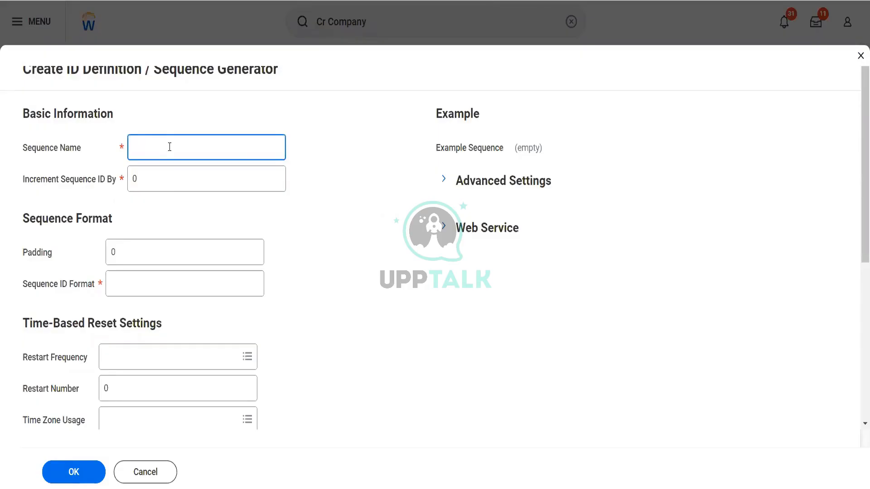
{"action": "type", "text": "Blinkit Customer Contract"}
{"action": "key", "text": "Tab"}
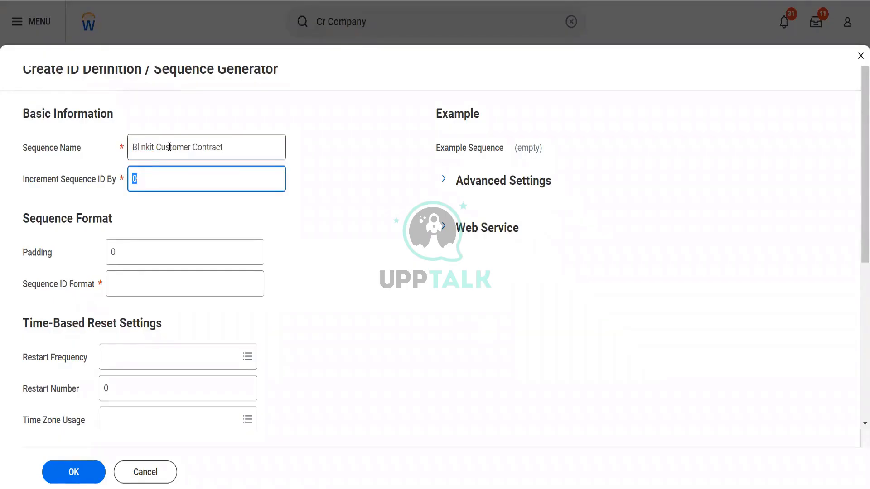
{"action": "type", "text": "1"}
{"action": "key", "text": "Tab"}
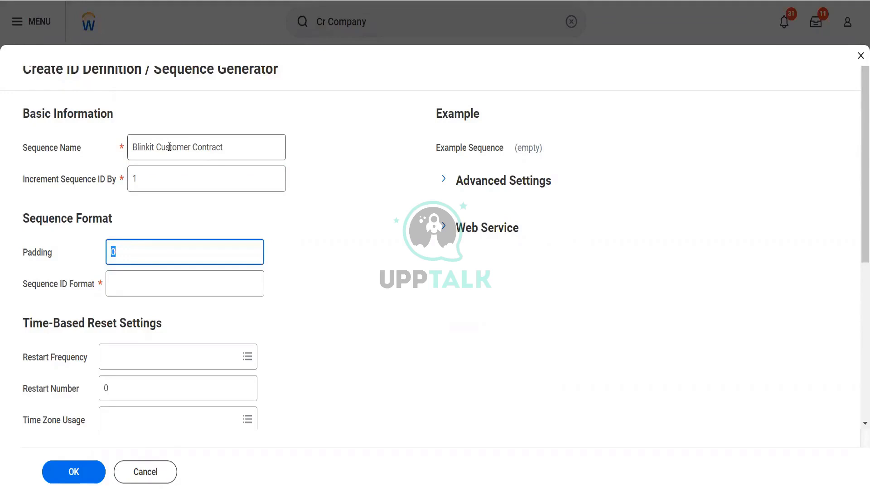
{"action": "type", "text": "4"}
{"action": "key", "text": "Tab"}
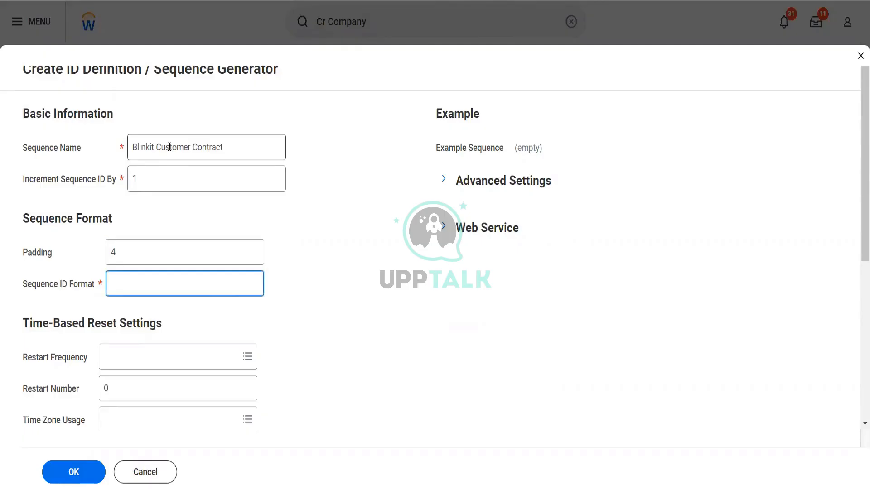
{"action": "type", "text": "Custinvblink#[seq]"}
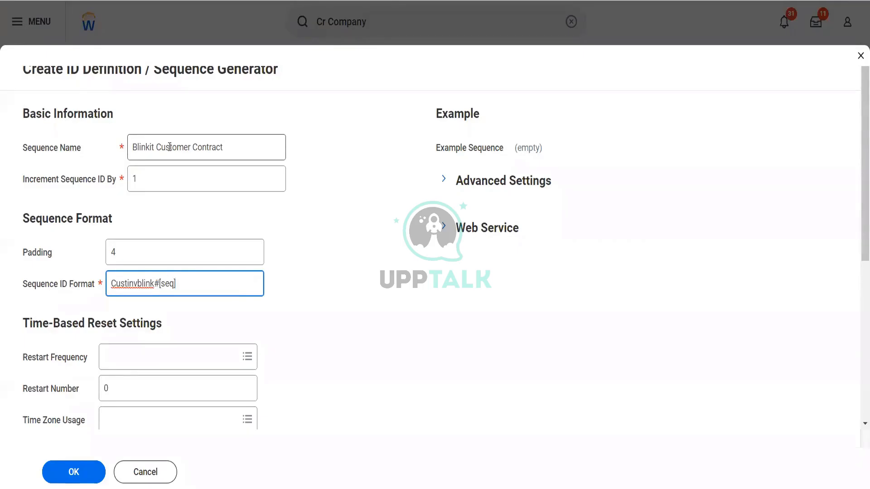
{"action": "type", "text": "00"}
{"action": "key", "text": "Tab"}
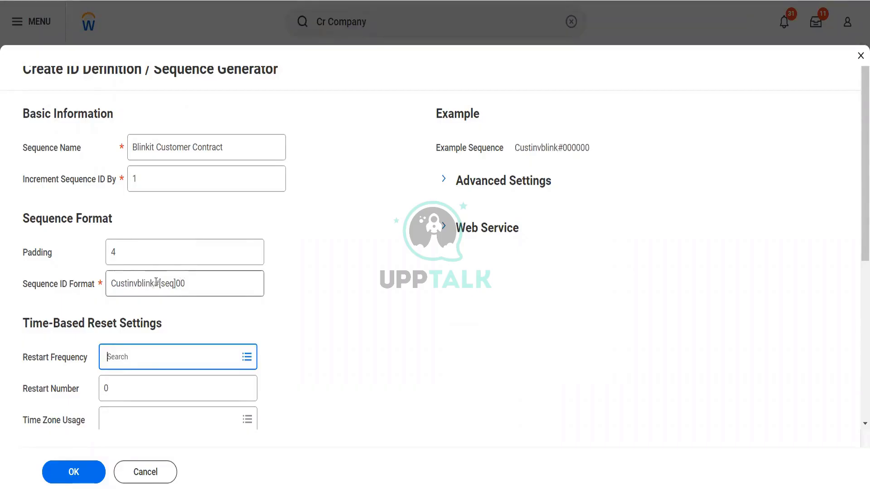
Step: Shorten the format to Custinvblink#[seq]0 and change the padding to 1
{"action": "mouse_move", "coordinate": [161, 286]}
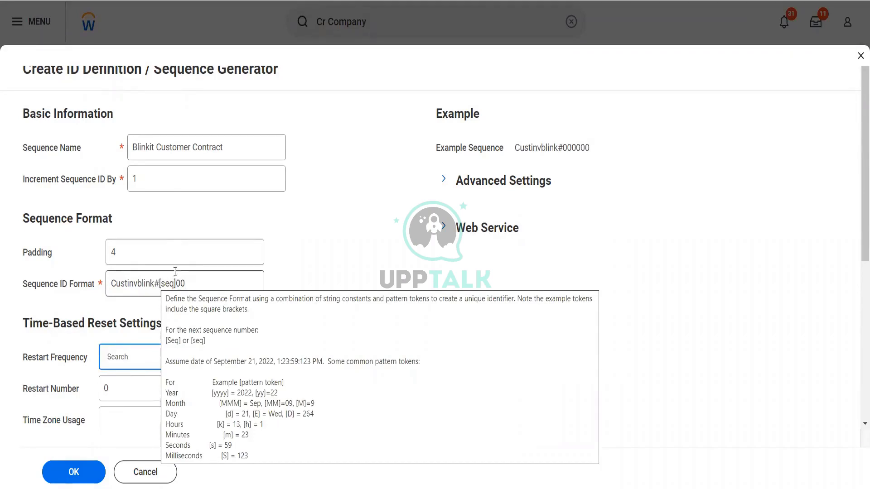
{"action": "left_click", "coordinate": [166, 252]}
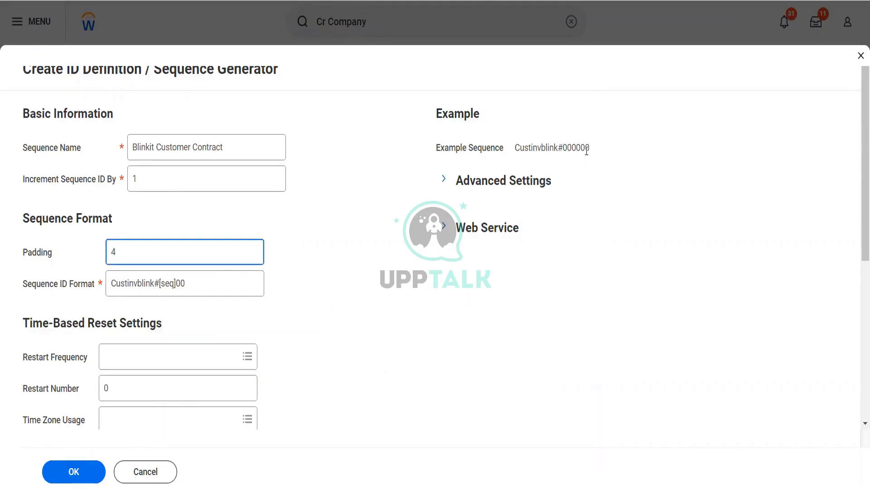
{"action": "left_click", "coordinate": [243, 280]}
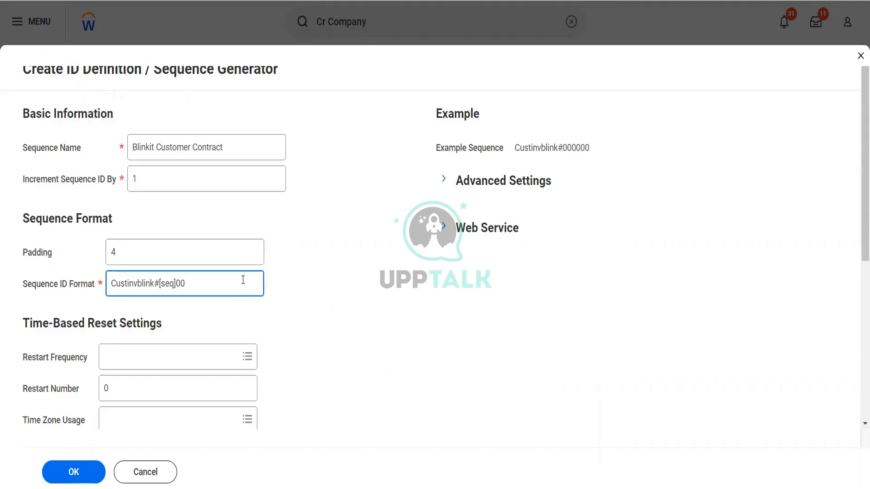
{"action": "key", "text": "BackSpace"}
{"action": "key", "text": "Tab"}
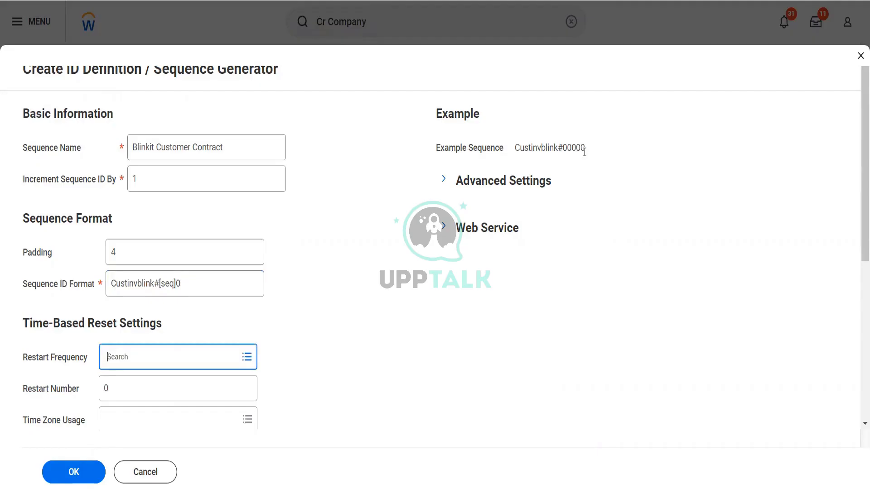
{"action": "left_click", "coordinate": [142, 251]}
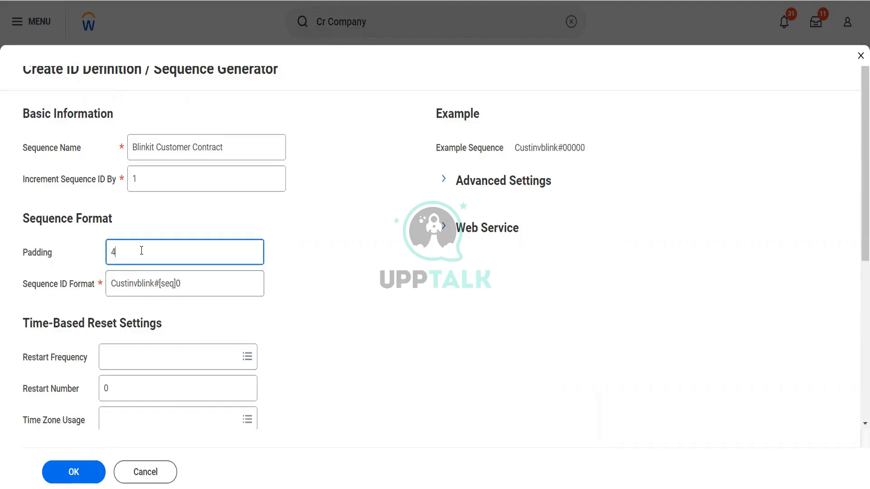
{"action": "key", "text": "BackSpace"}
{"action": "type", "text": "1"}
{"action": "key", "text": "Tab"}
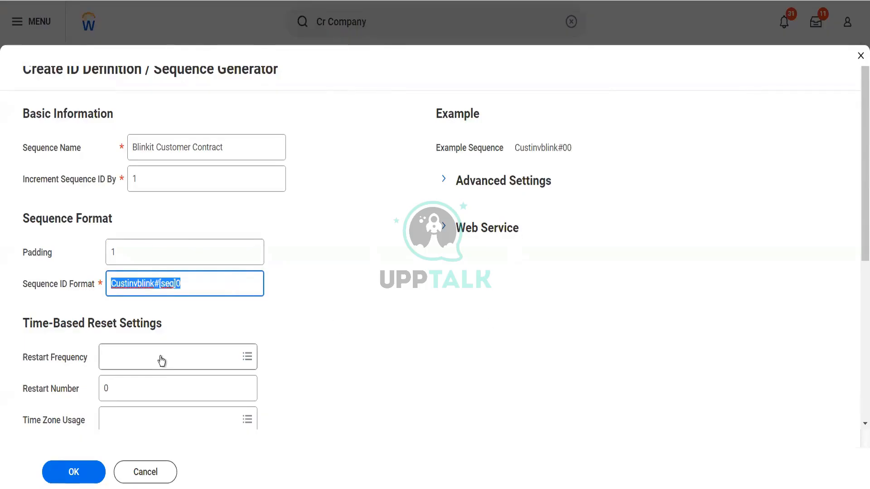
Step: Change the format prefix to Custcontrblink#[seq]0, copy it, and save the generator
{"action": "scroll", "coordinate": [160, 357], "scroll_direction": "down", "scroll_amount": 2}
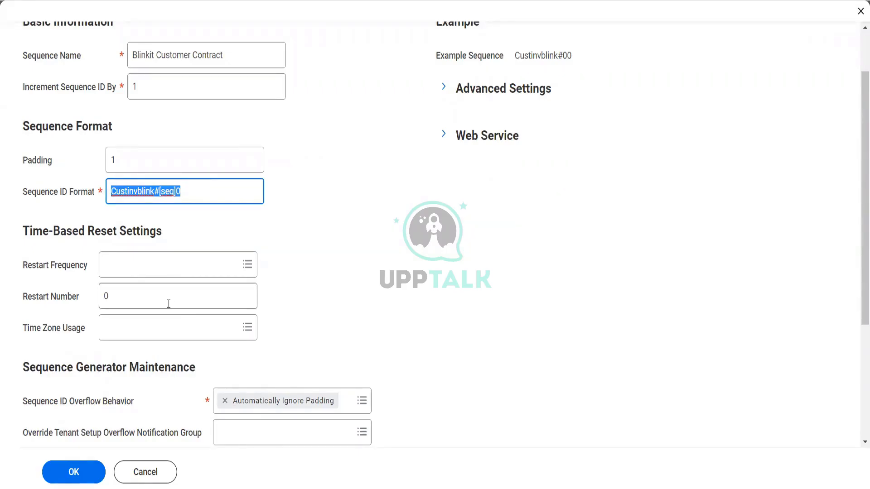
{"action": "scroll", "coordinate": [169, 303], "scroll_direction": "down", "scroll_amount": 2}
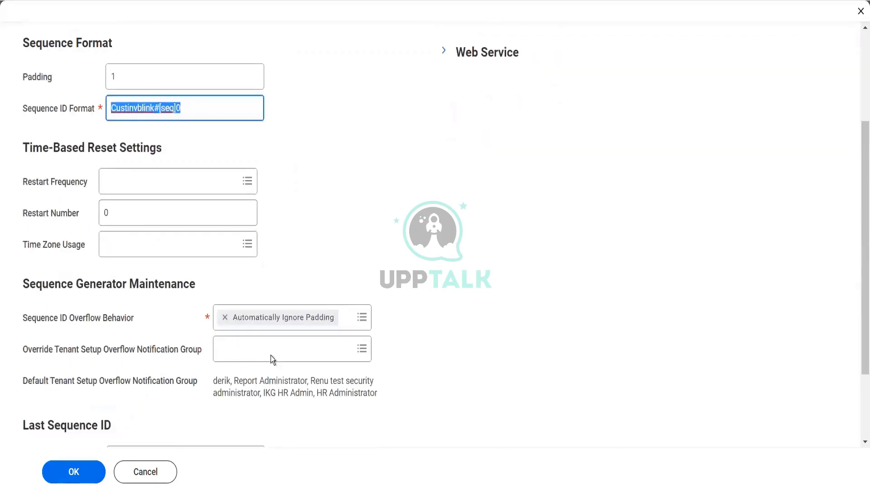
{"action": "scroll", "coordinate": [307, 342], "scroll_direction": "up", "scroll_amount": 4}
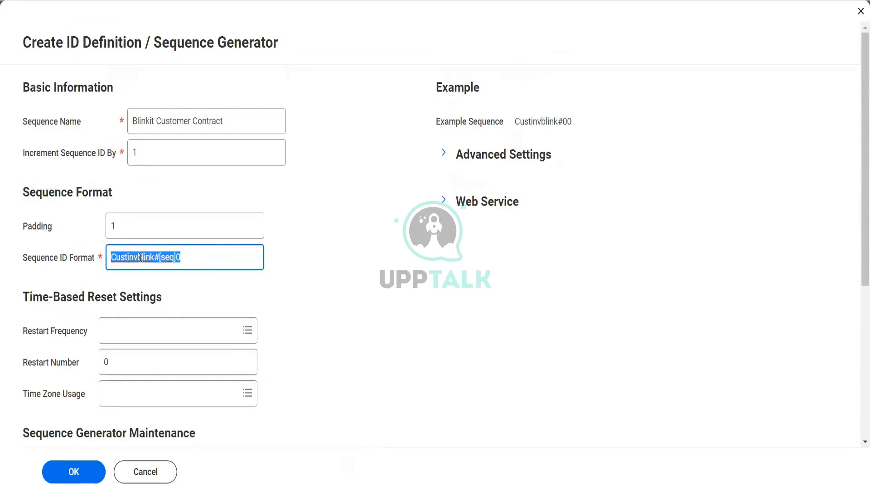
{"action": "left_click", "coordinate": [160, 307]}
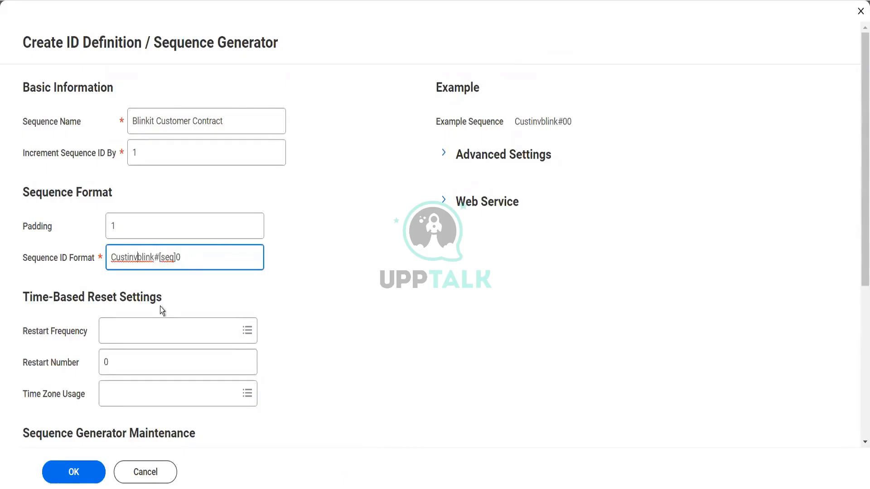
{"action": "key", "text": "BackSpace"}
{"action": "key", "text": "BackSpace"}
{"action": "key", "text": "BackSpace"}
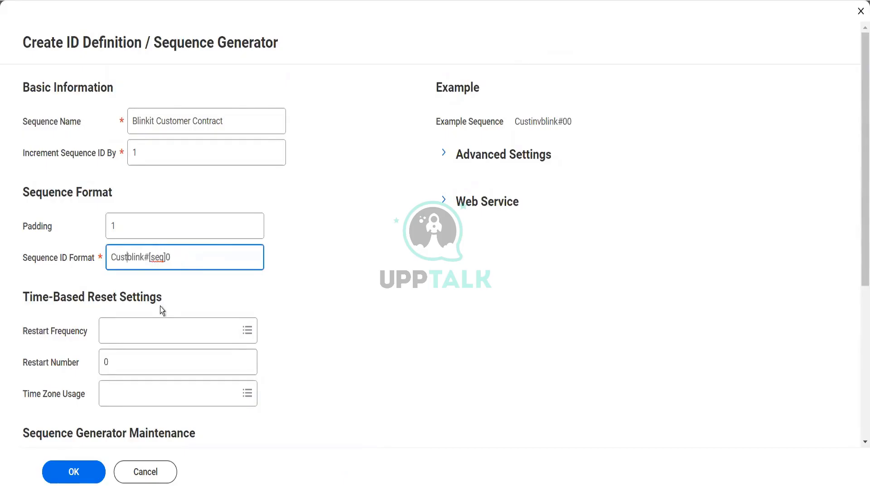
{"action": "type", "text": "contr"}
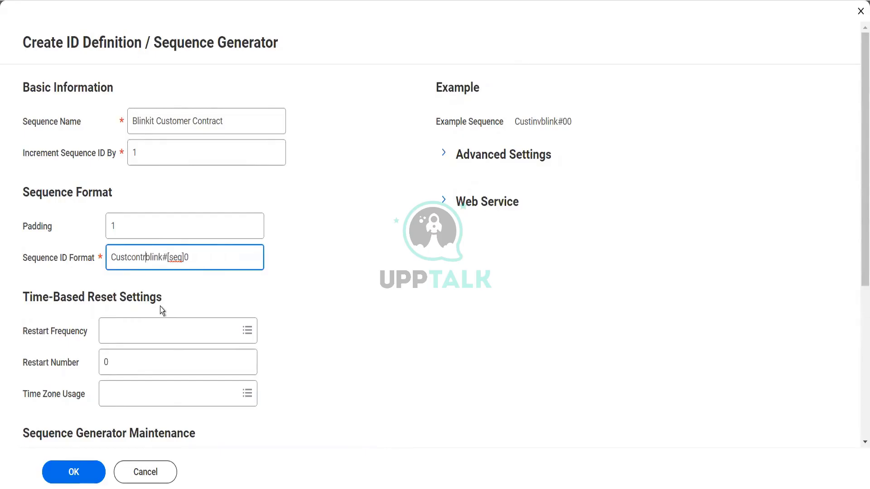
{"action": "key", "text": "Tab"}
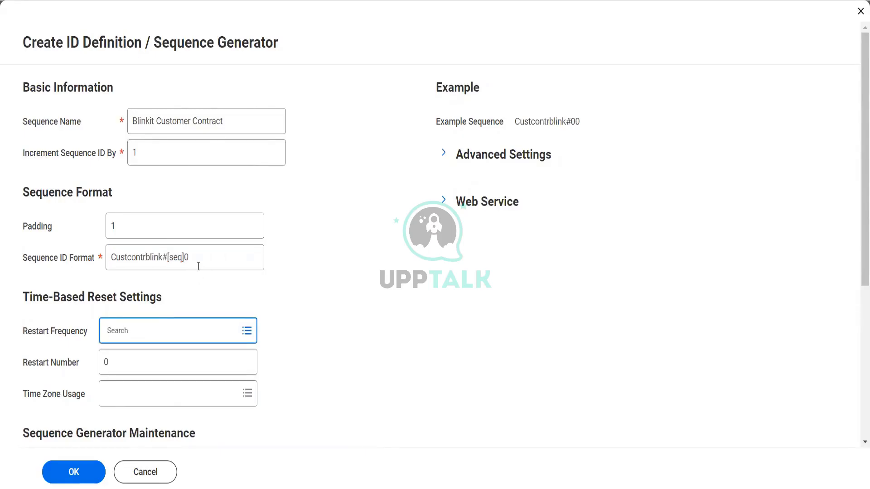
{"action": "left_click_drag", "start_coordinate": [196, 258], "coordinate": [104, 263]}
{"action": "key", "text": "ctrl+c"}
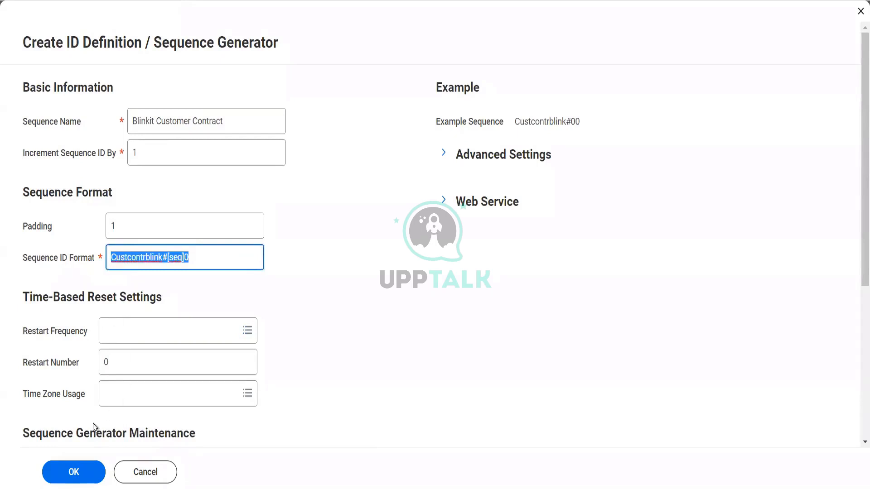
{"action": "left_click", "coordinate": [72, 471]}
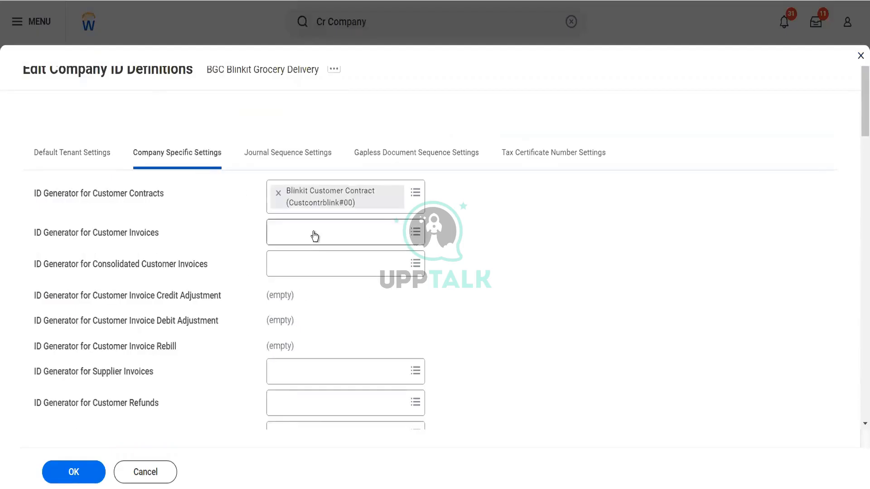
Step: Create a new Customer Invoices sequence generator named 'Blinkit Cust Inv'
{"action": "left_click", "coordinate": [367, 232]}
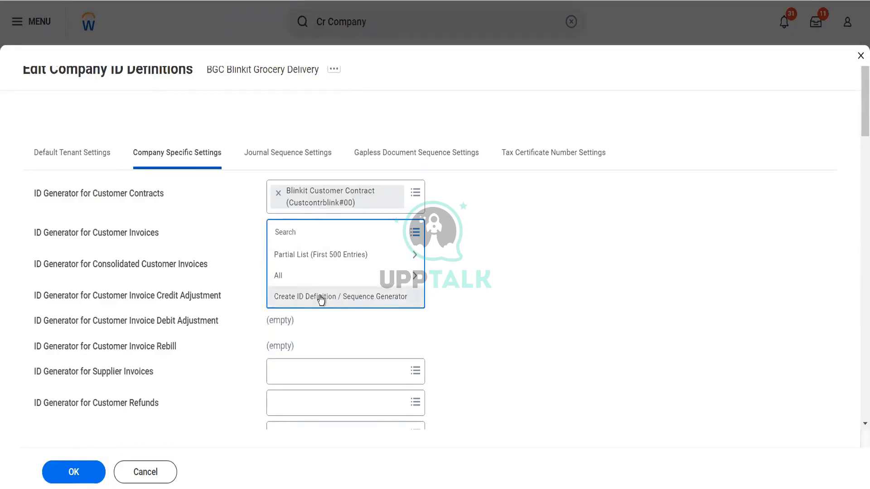
{"action": "left_click", "coordinate": [321, 298]}
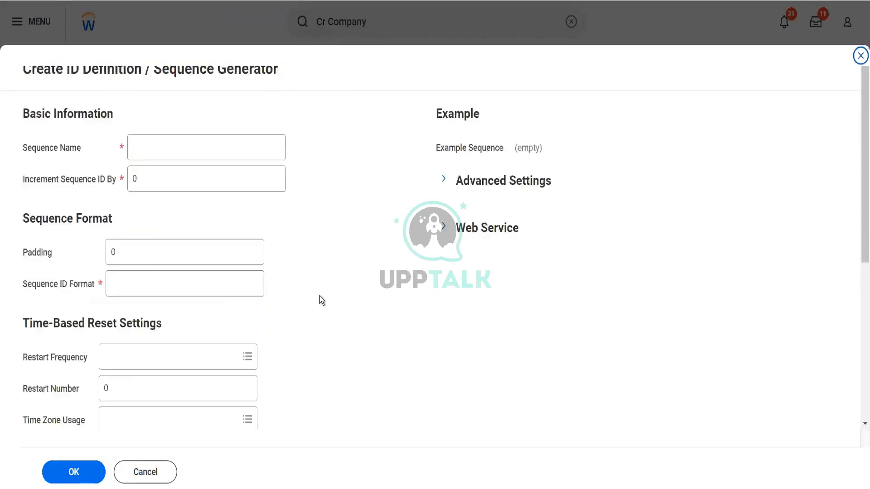
{"action": "left_click", "coordinate": [178, 154]}
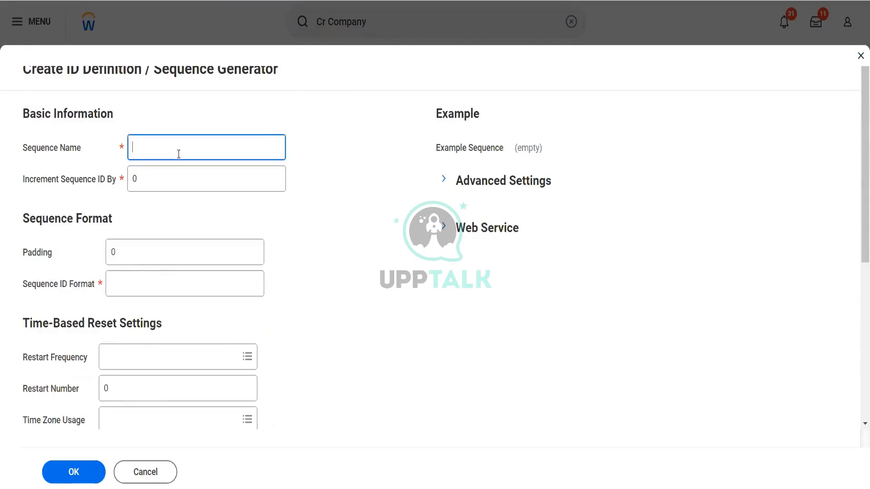
{"action": "type", "text": "Blinkit Cust Inv"}
Step: Set increment 1, padding 1, format Custinvblink#[seq]0, and save the generator
{"action": "key", "text": "Tab"}
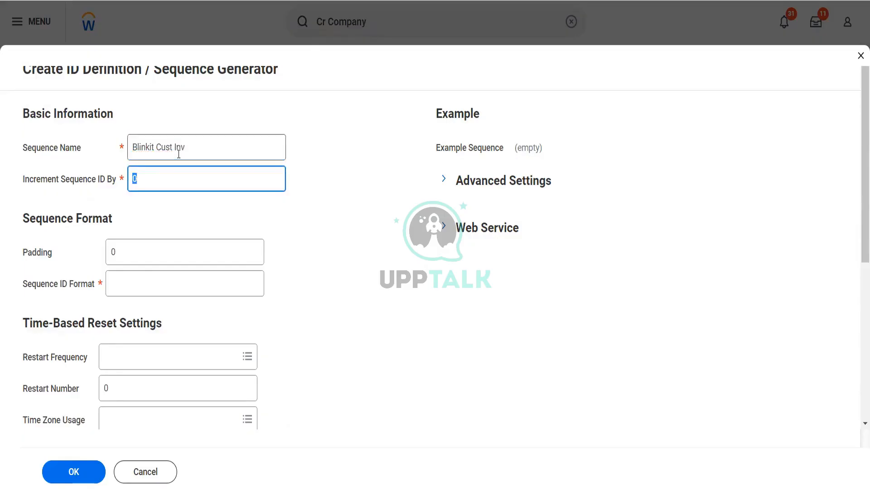
{"action": "type", "text": "1"}
{"action": "key", "text": "Tab"}
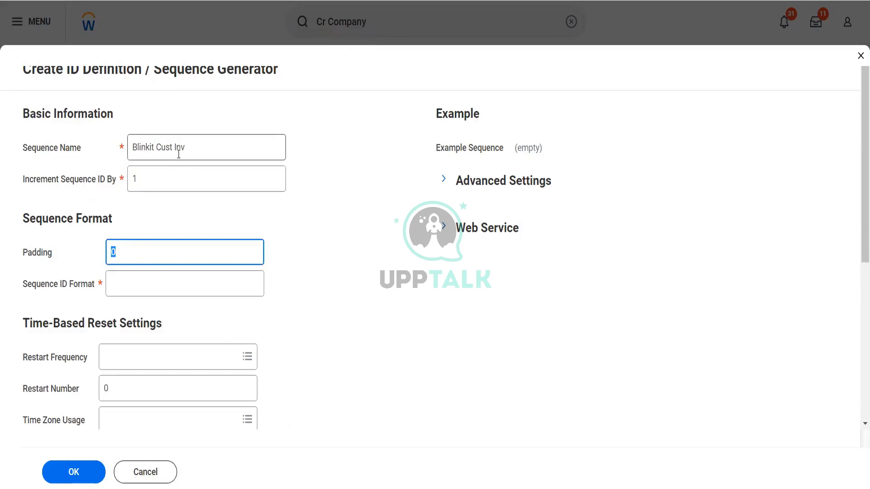
{"action": "type", "text": "1"}
{"action": "key", "text": "Tab"}
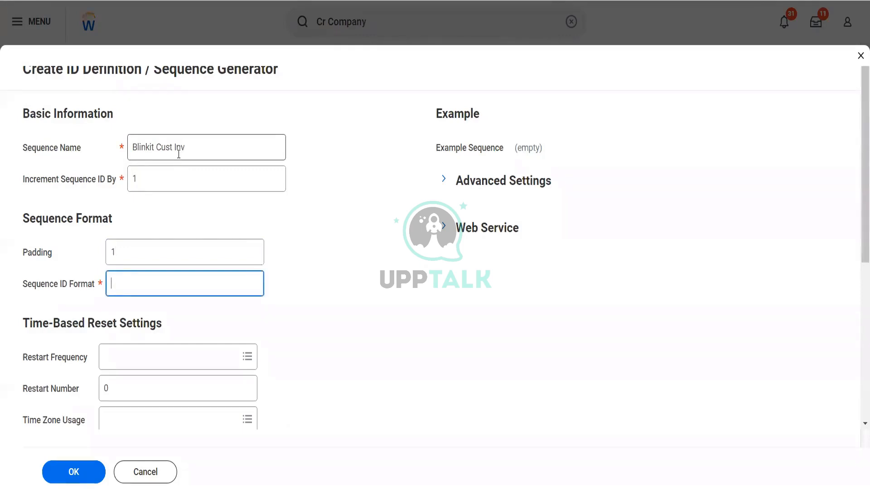
{"action": "key", "text": "ctrl+v"}
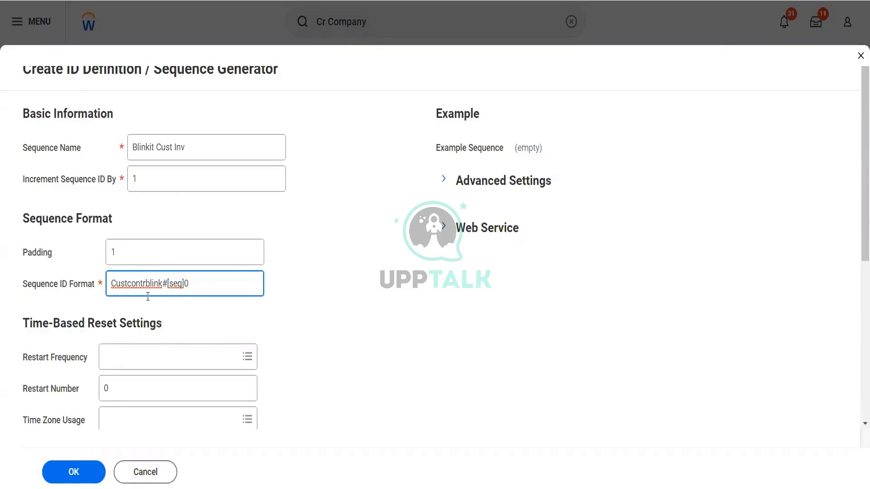
{"action": "key", "text": "BackSpace"}
{"action": "key", "text": "BackSpace"}
{"action": "key", "text": "BackSpace"}
{"action": "key", "text": "BackSpace"}
{"action": "key", "text": "BackSpace"}
{"action": "type", "text": "inv"}
{"action": "key", "text": "Tab"}
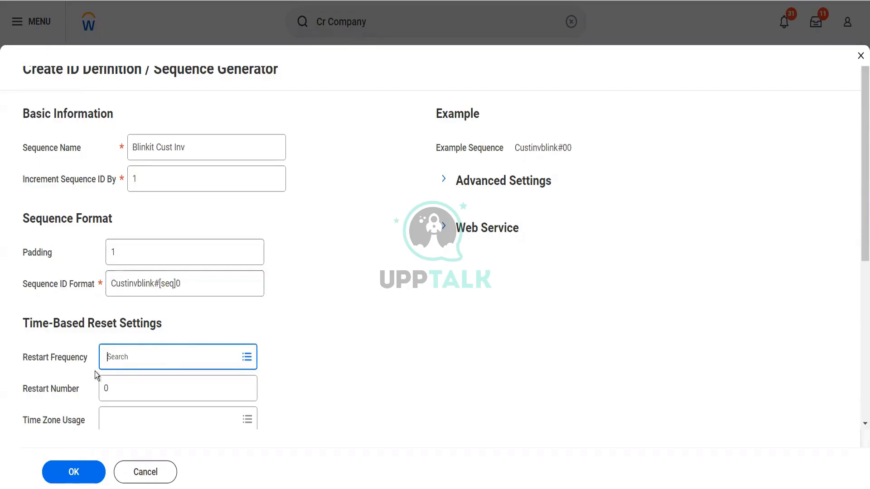
{"action": "left_click", "coordinate": [82, 473]}
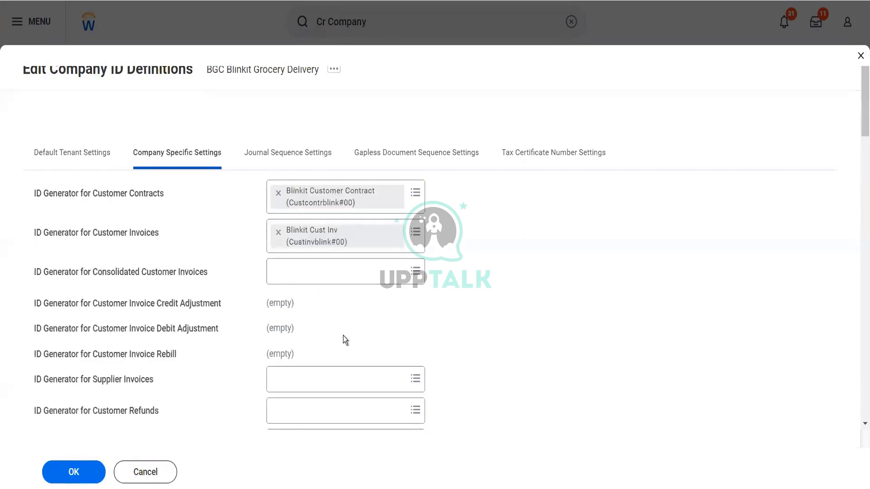
{"action": "scroll", "coordinate": [302, 385], "scroll_direction": "down", "scroll_amount": 3}
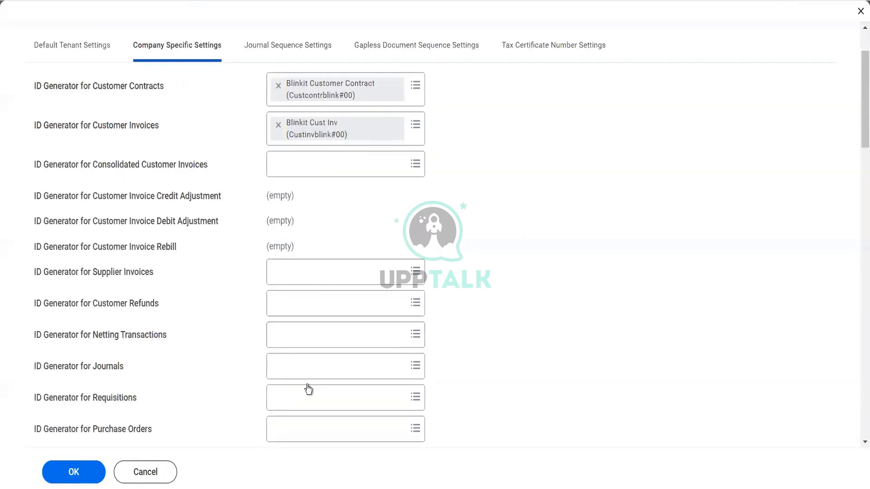
Step: Create a new Supplier Invoices sequence generator named 'Supp Invoice'
{"action": "left_click", "coordinate": [304, 271]}
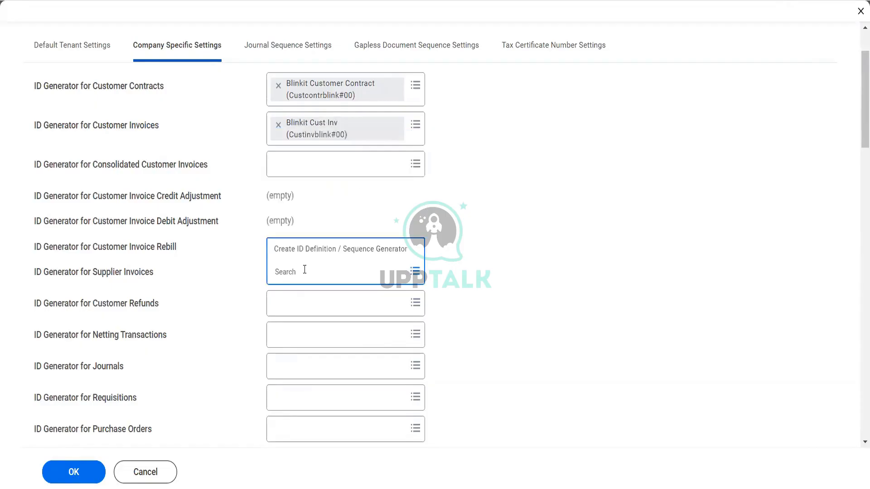
{"action": "left_click", "coordinate": [306, 250]}
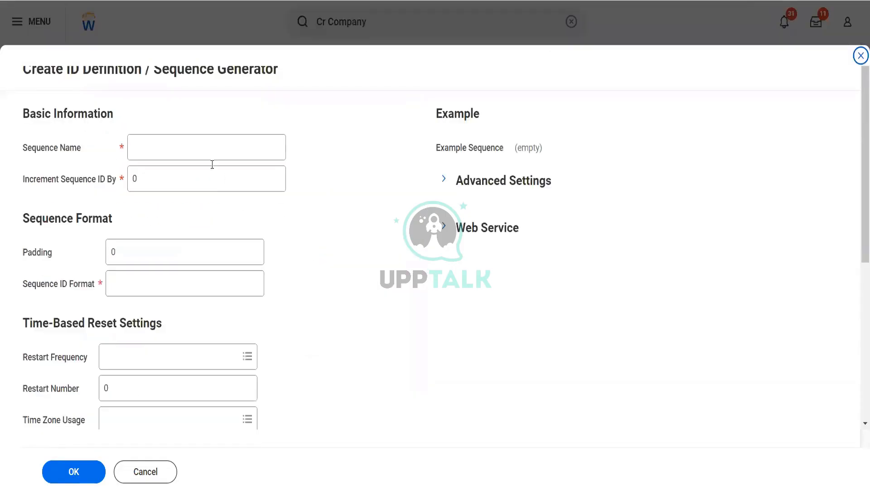
{"action": "left_click", "coordinate": [207, 147]}
{"action": "type", "text": "Supp INvoice"}
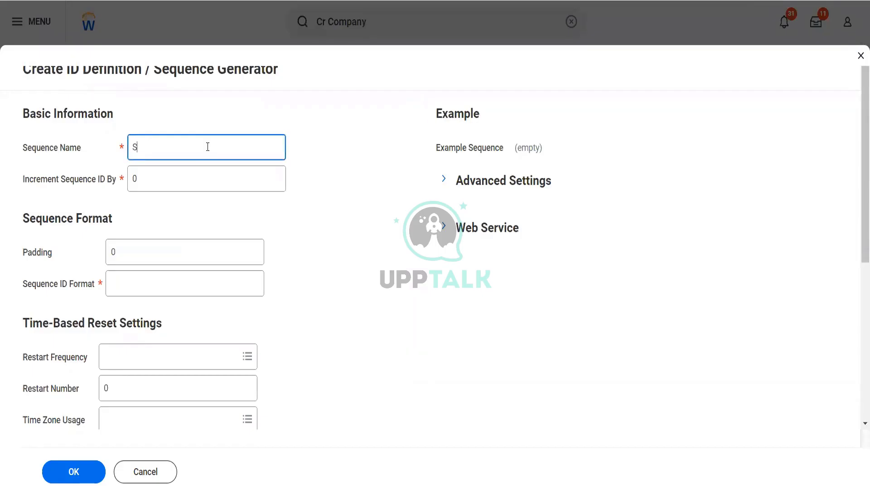
{"action": "key", "text": "BackSpace"}
{"action": "key", "text": "BackSpace"}
{"action": "key", "text": "BackSpace"}
{"action": "key", "text": "BackSpace"}
{"action": "key", "text": "BackSpace"}
{"action": "key", "text": "BackSpace"}
{"action": "type", "text": "nvoice"}
Step: Set increment 1 and padding 1, pasting the earlier ID format
{"action": "key", "text": "Tab"}
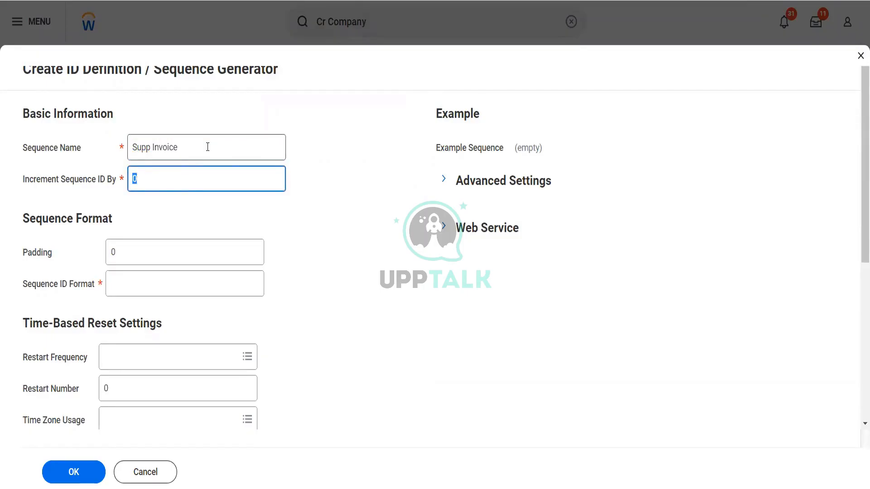
{"action": "type", "text": "1"}
{"action": "key", "text": "Tab"}
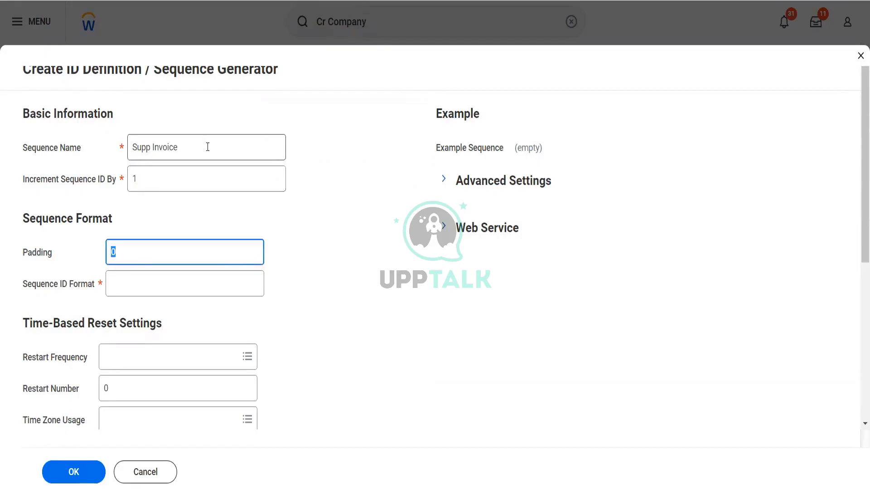
{"action": "type", "text": "1"}
{"action": "key", "text": "Tab"}
{"action": "key", "text": "ctrl+v"}
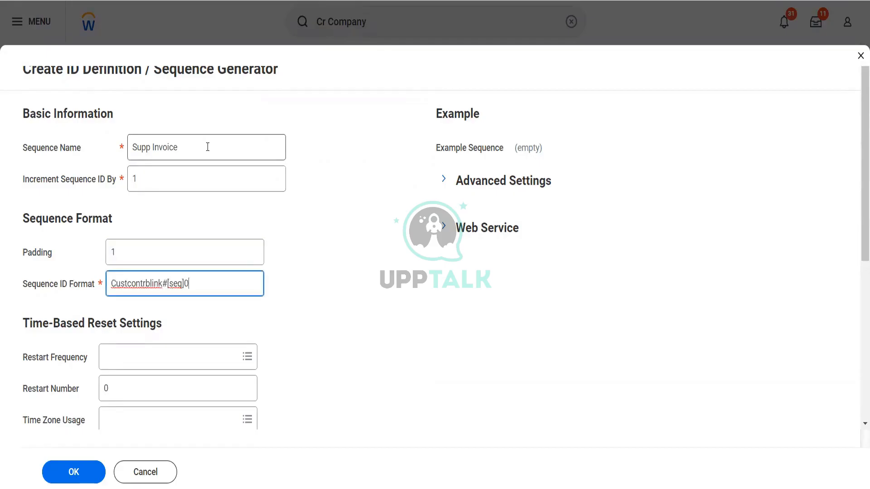
Step: Edit the format to suppinvblink#[seq]0 and save the supplier invoice generator
{"action": "left_click", "coordinate": [146, 284]}
{"action": "key", "text": "BackSpace"}
{"action": "key", "text": "BackSpace"}
{"action": "key", "text": "BackSpace"}
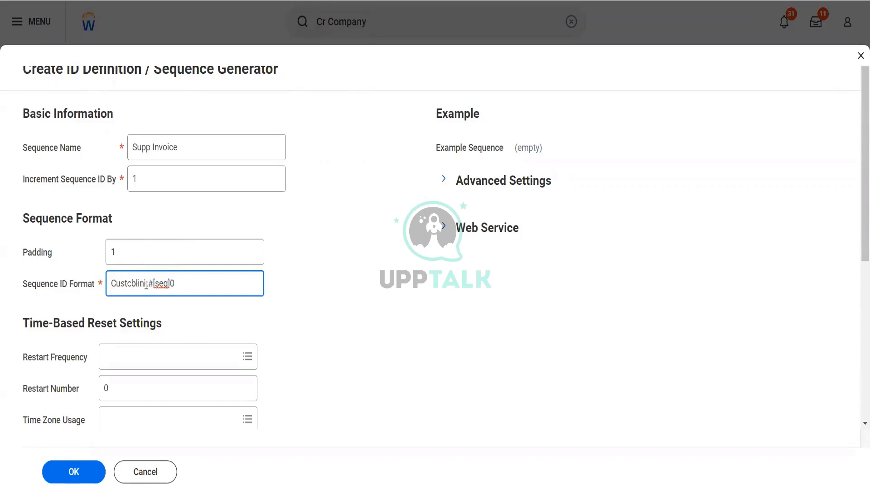
{"action": "key", "text": "BackSpace"}
{"action": "key", "text": "BackSpace"}
{"action": "type", "text": "suppinvbli"}
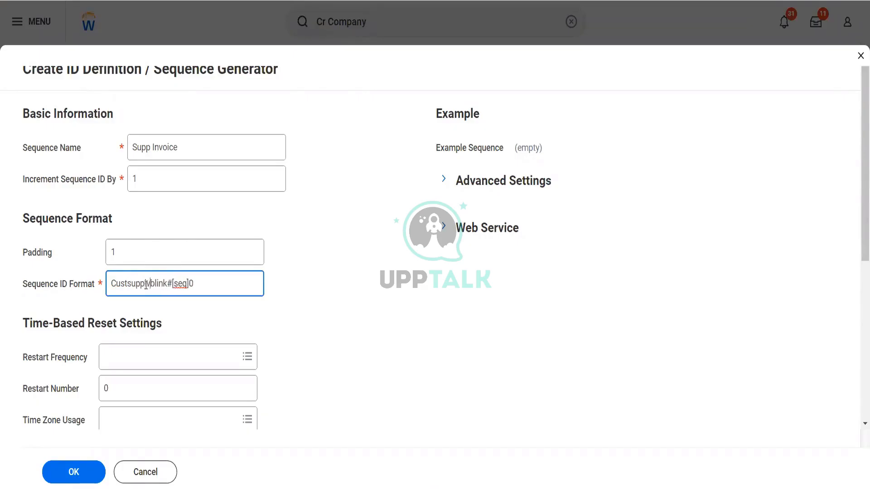
{"action": "type", "text": "n"}
{"action": "key", "text": "Tab"}
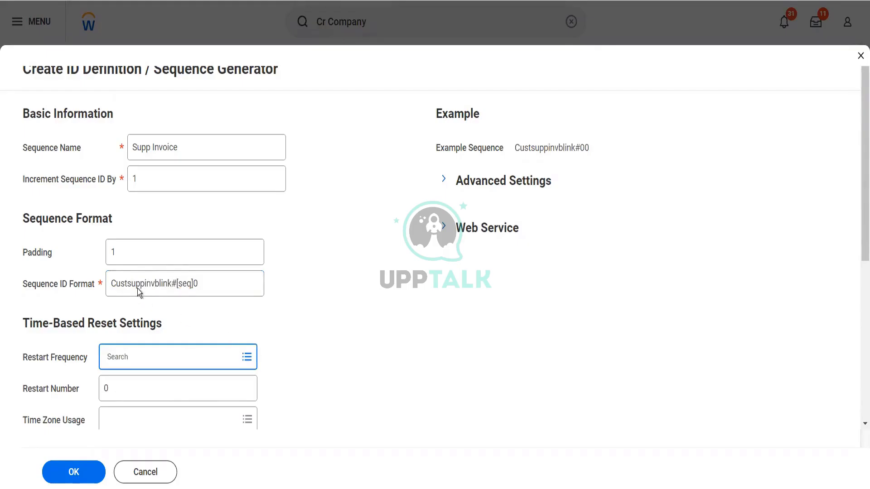
{"action": "left_click", "coordinate": [128, 282]}
{"action": "key", "text": "BackSpace"}
{"action": "key", "text": "BackSpace"}
{"action": "key", "text": "BackSpace"}
{"action": "key", "text": "BackSpace"}
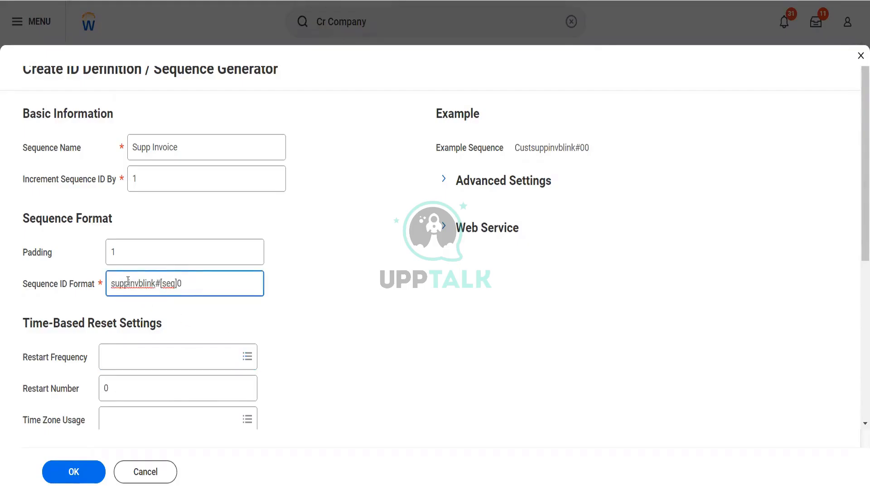
{"action": "left_click", "coordinate": [224, 349]}
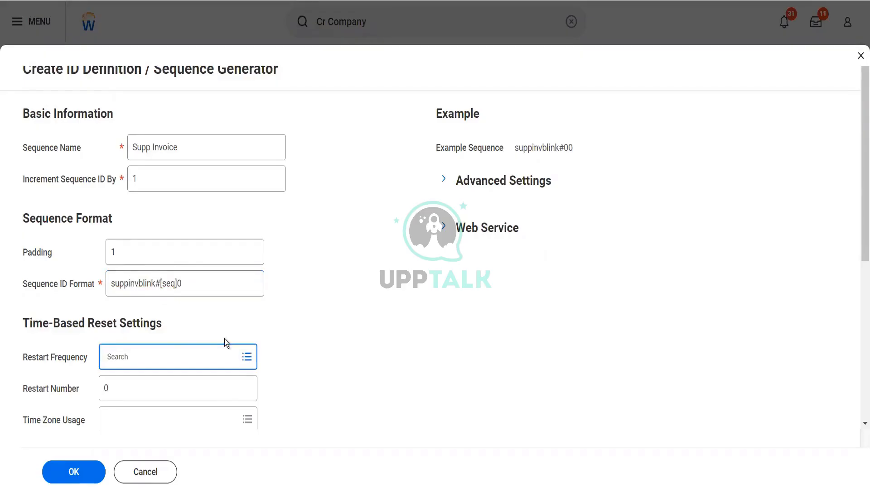
{"action": "left_click", "coordinate": [73, 473]}
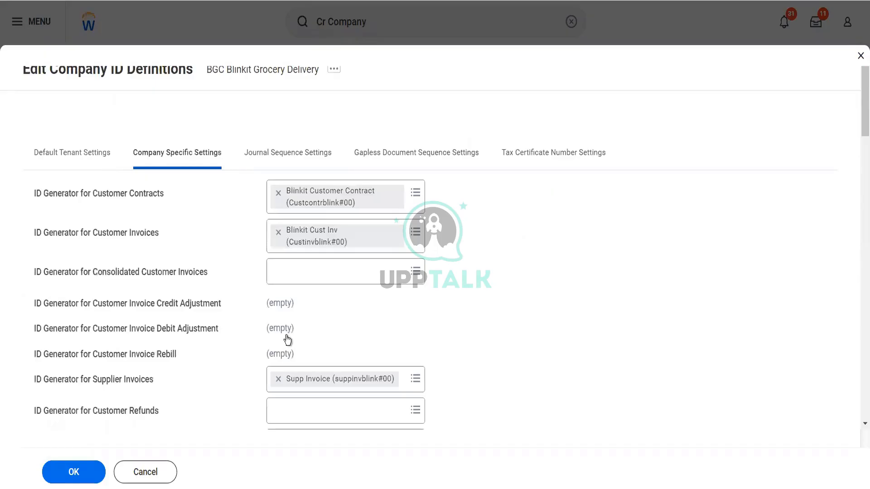
Step: Start a new Customer Refunds sequence generator, ready to enter its Sequence Name
{"action": "scroll", "coordinate": [317, 339], "scroll_direction": "down", "scroll_amount": 3}
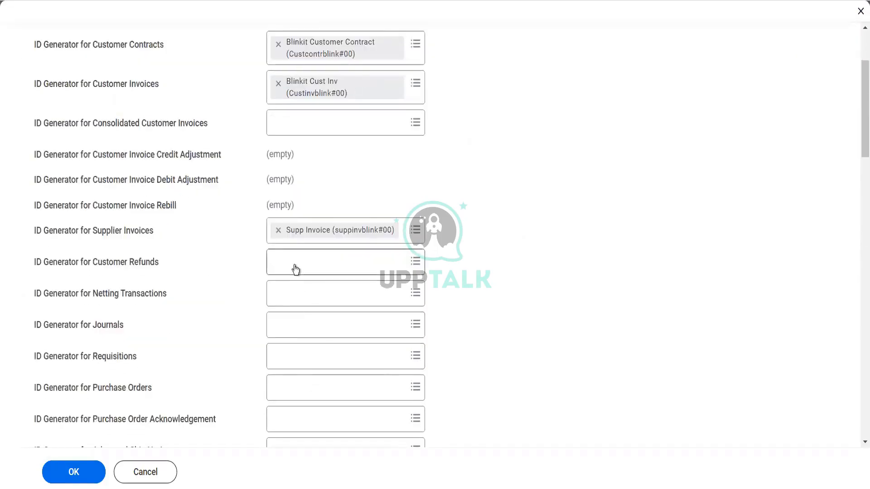
{"action": "left_click", "coordinate": [295, 269]}
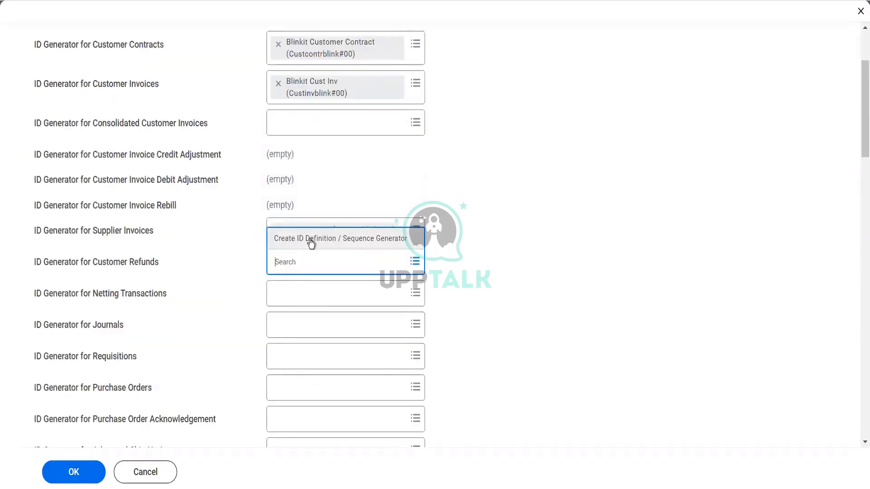
{"action": "left_click", "coordinate": [309, 239]}
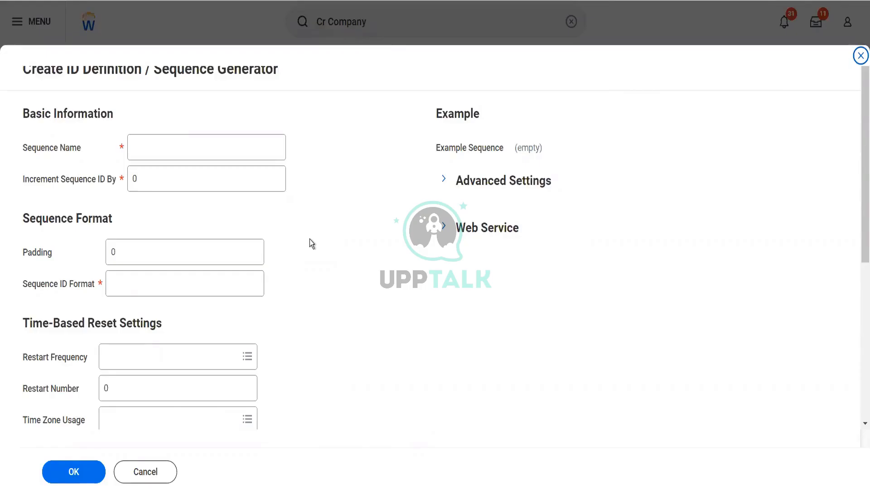
{"action": "left_click", "coordinate": [195, 142]}
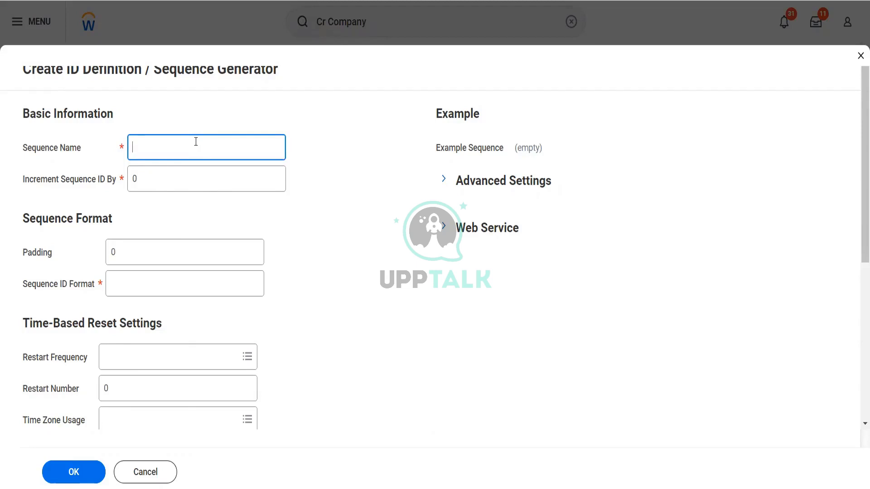
Step: Save the Customer Refund sequence with increment 1, padding 1 and format CustRefund#[seq]0
{"action": "type", "text": "Customer"}
{"action": "type", "text": "Refund"}
{"action": "key", "text": "Tab"}
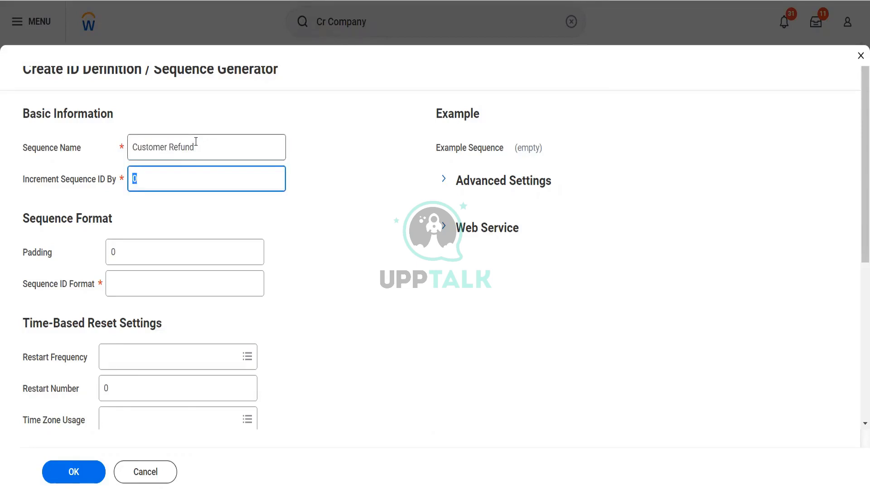
{"action": "type", "text": "1"}
{"action": "key", "text": "Tab"}
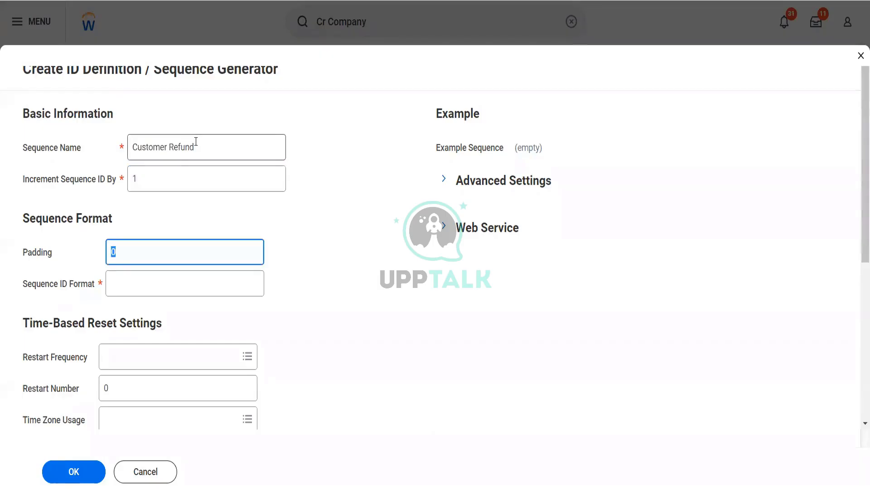
{"action": "type", "text": "1"}
{"action": "key", "text": "Tab"}
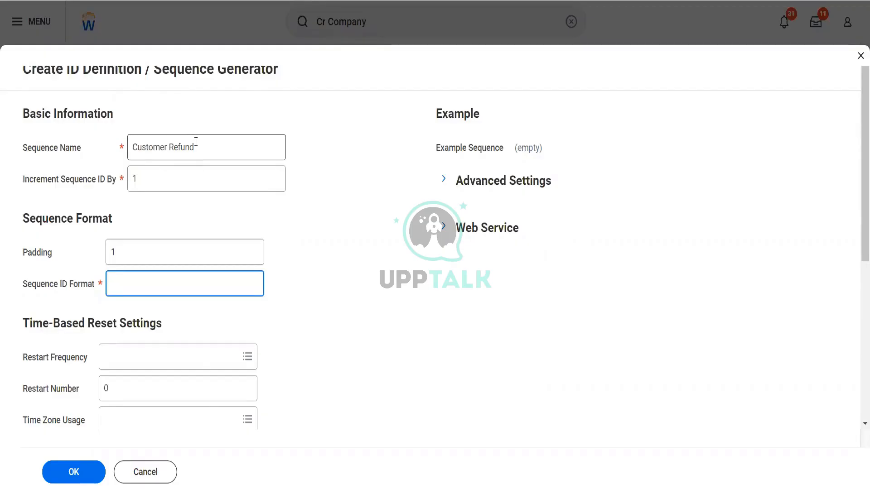
{"action": "type", "text": "CustRefund#[seq]"}
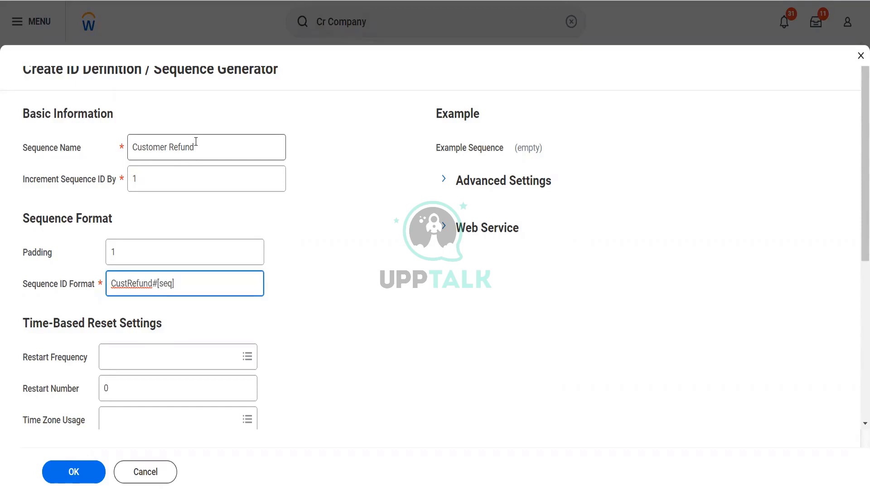
{"action": "type", "text": "0"}
{"action": "key", "text": "Tab"}
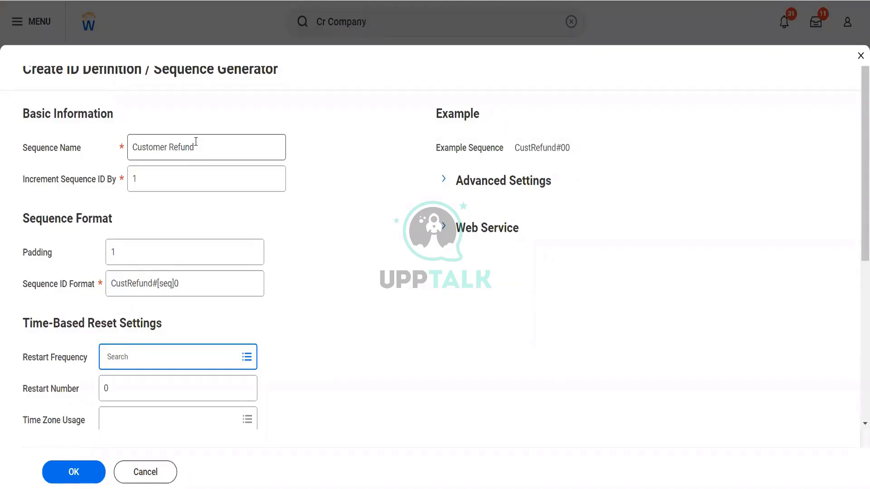
{"action": "left_click", "coordinate": [78, 475]}
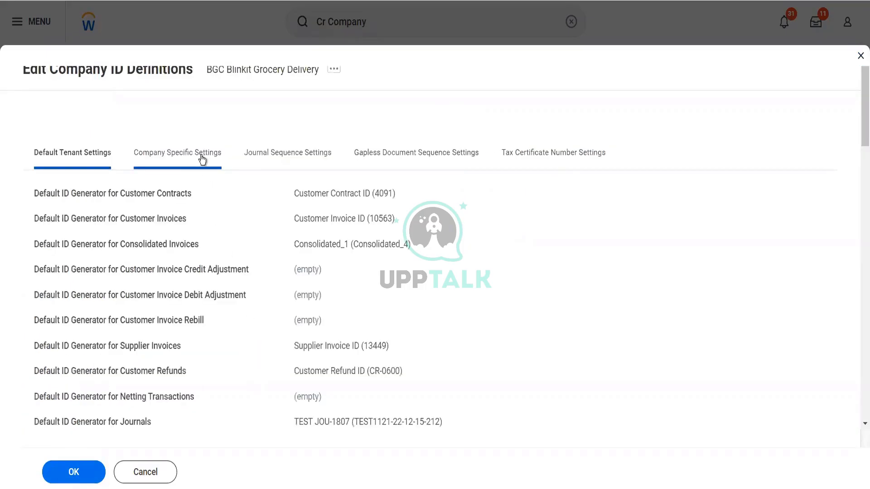
Step: Launch a new sequence generator from the Journals ID field under Company Specific Settings
{"action": "left_click", "coordinate": [203, 158]}
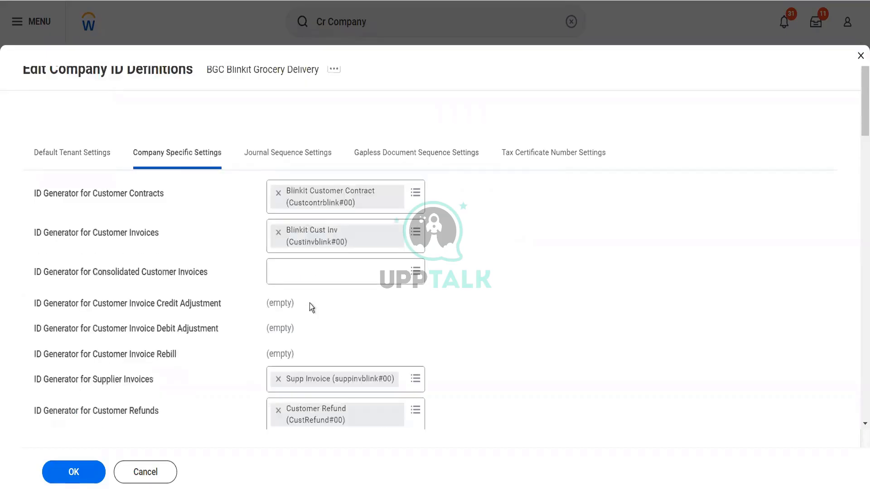
{"action": "scroll", "coordinate": [310, 306], "scroll_direction": "down", "scroll_amount": 5}
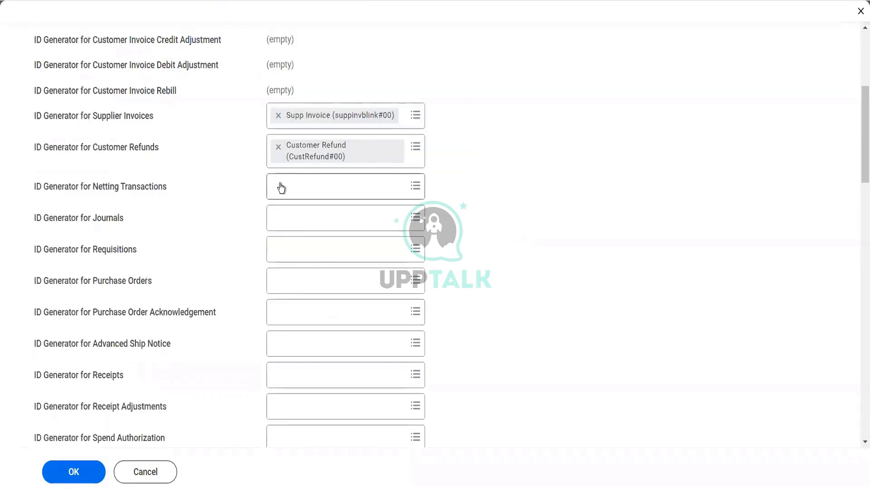
{"action": "left_click", "coordinate": [283, 223]}
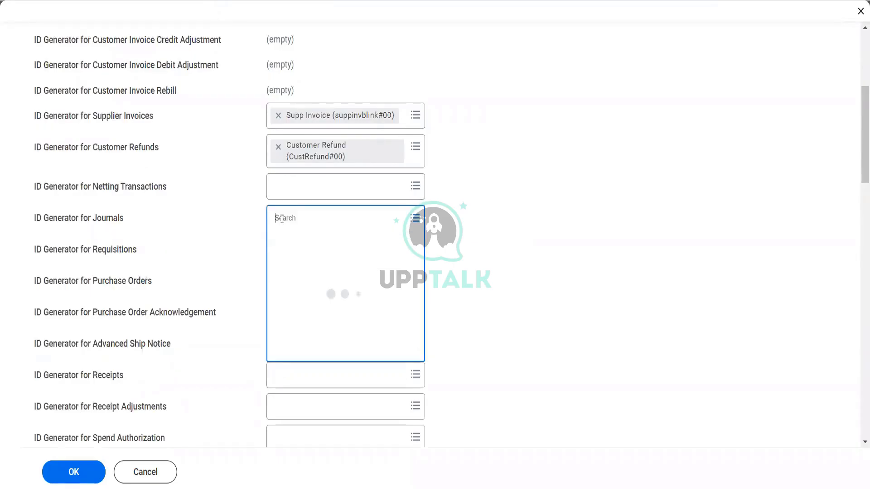
{"action": "left_click", "coordinate": [293, 247]}
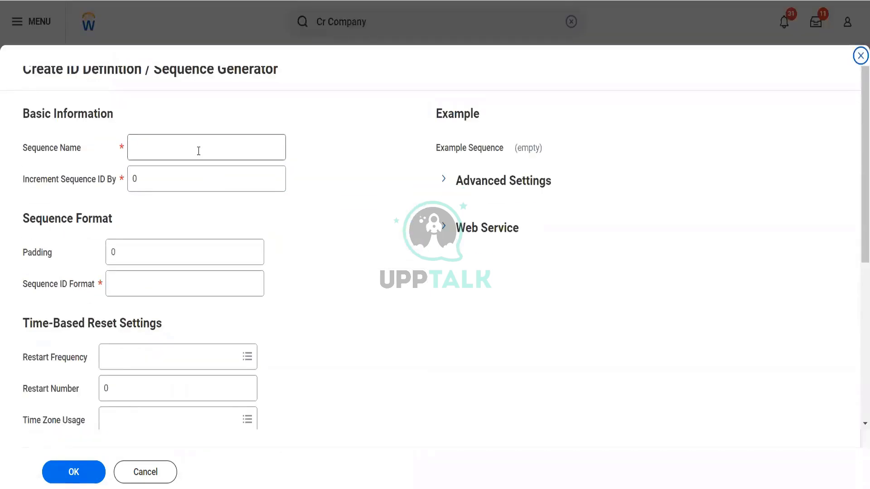
Step: Save the Blinkit Journals sequence with increment 1, padding 1 and format Journal#[seq]0
{"action": "left_click", "coordinate": [198, 151]}
{"action": "type", "text": "Bl"}
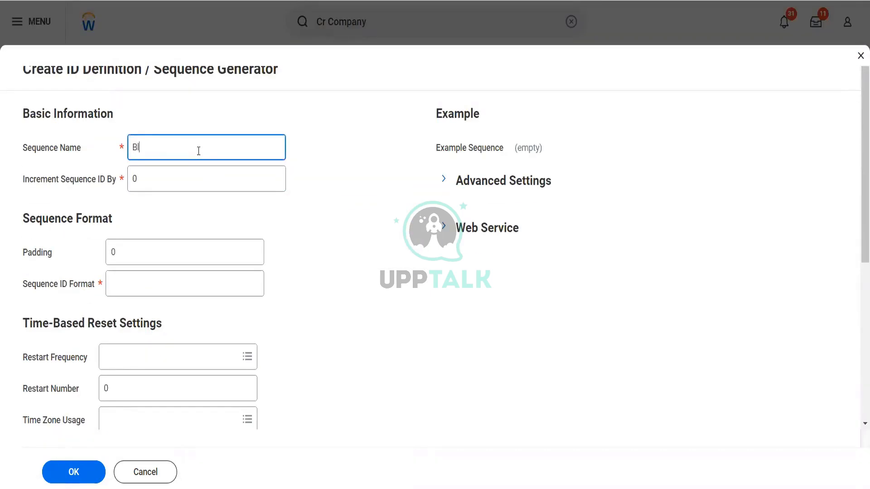
{"action": "type", "text": "inkit Journals"}
{"action": "key", "text": "Tab"}
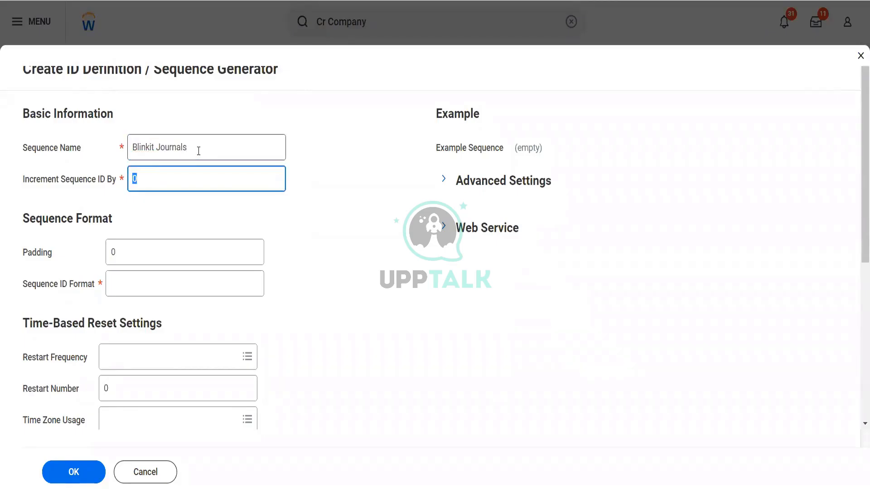
{"action": "type", "text": "1"}
{"action": "key", "text": "Tab"}
{"action": "type", "text": "1"}
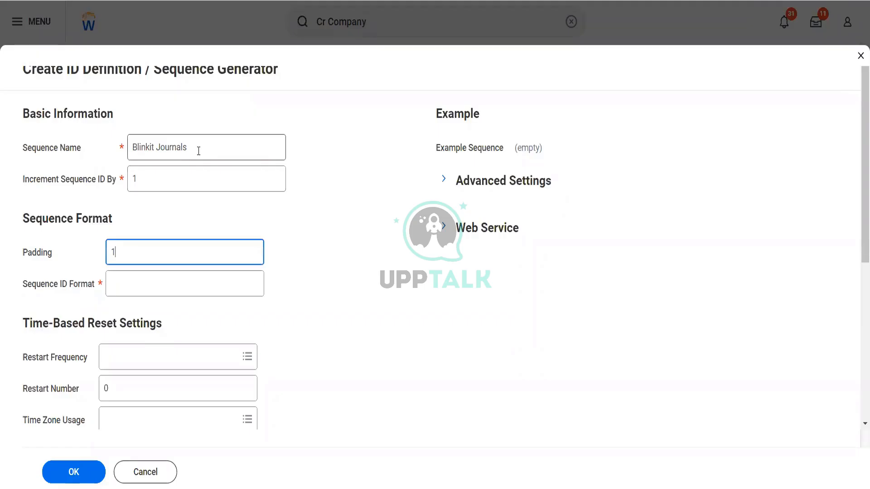
{"action": "key", "text": "Tab"}
{"action": "type", "text": "Jour"}
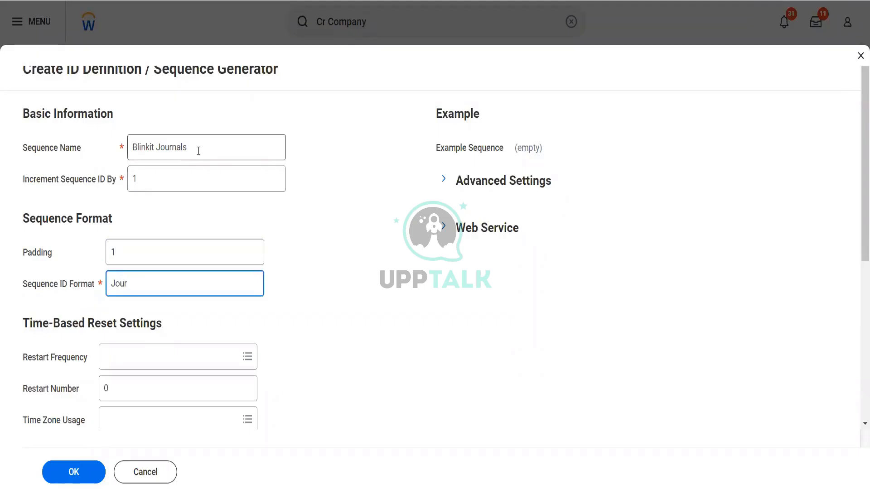
{"action": "type", "text": "nal#[seq]0#"}
{"action": "key", "text": "Tab"}
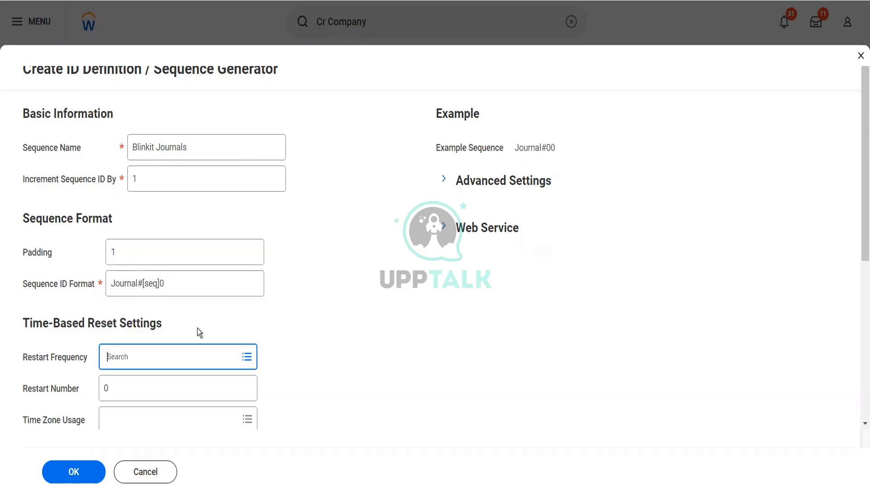
{"action": "left_click", "coordinate": [72, 474]}
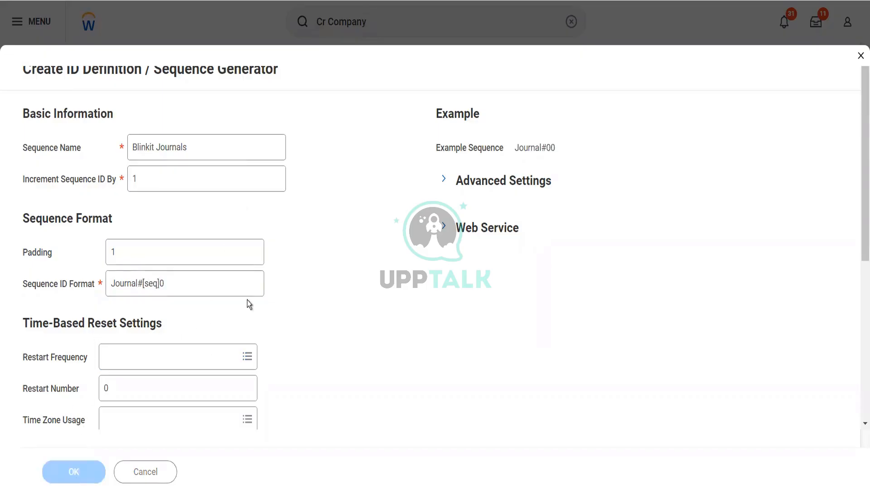
{"action": "left_click", "coordinate": [205, 160]}
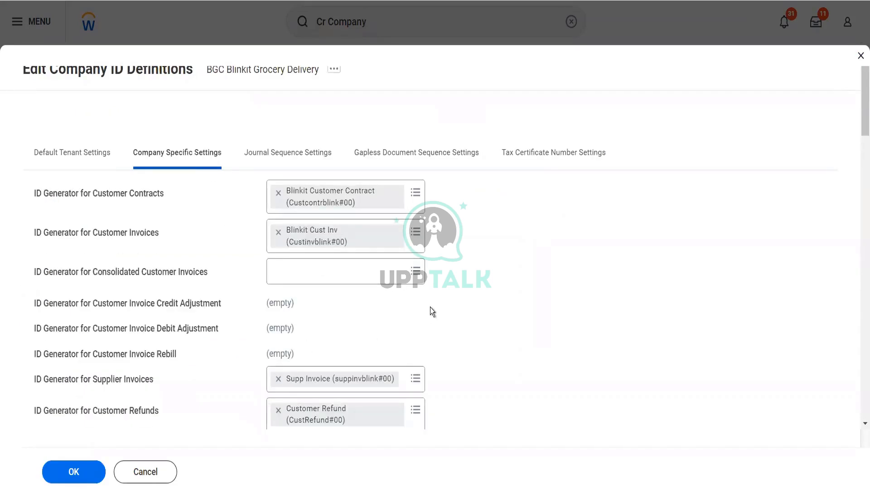
Step: Launch a new sequence generator from the Requisitions ID field
{"action": "scroll", "coordinate": [408, 308], "scroll_direction": "down", "scroll_amount": 5}
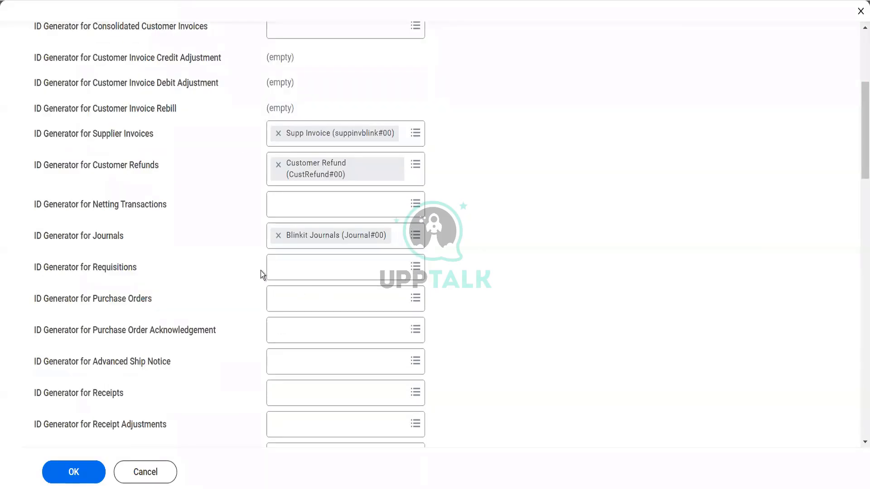
{"action": "left_click", "coordinate": [288, 268]}
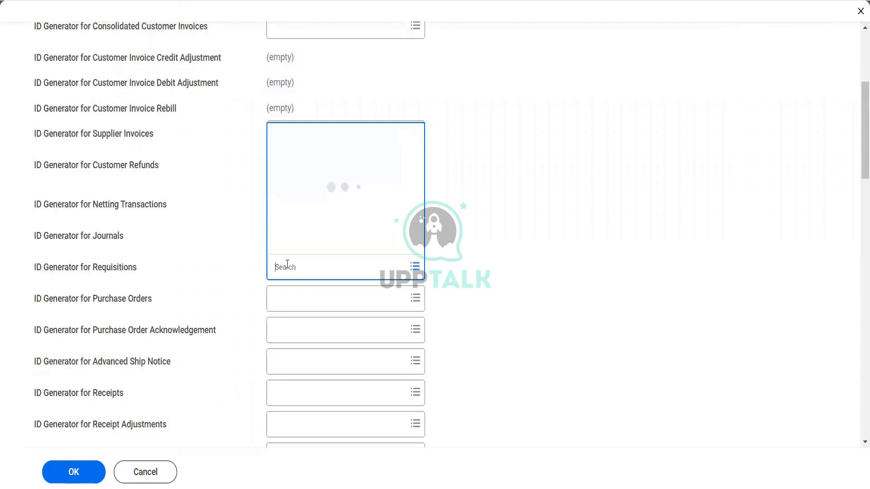
{"action": "left_click", "coordinate": [302, 246]}
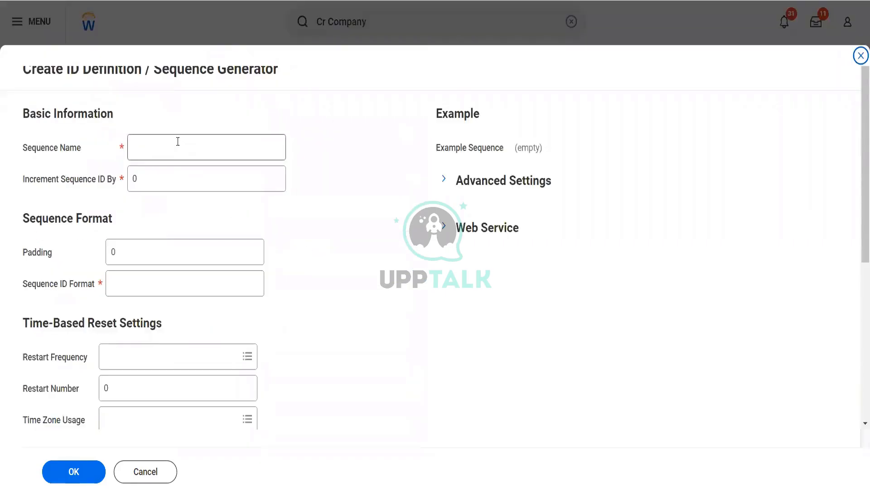
Step: Save the Requisition sequence with increment 1, padding 1 and format Requisition#[seq]0
{"action": "left_click", "coordinate": [178, 141]}
{"action": "type", "text": "Requ"}
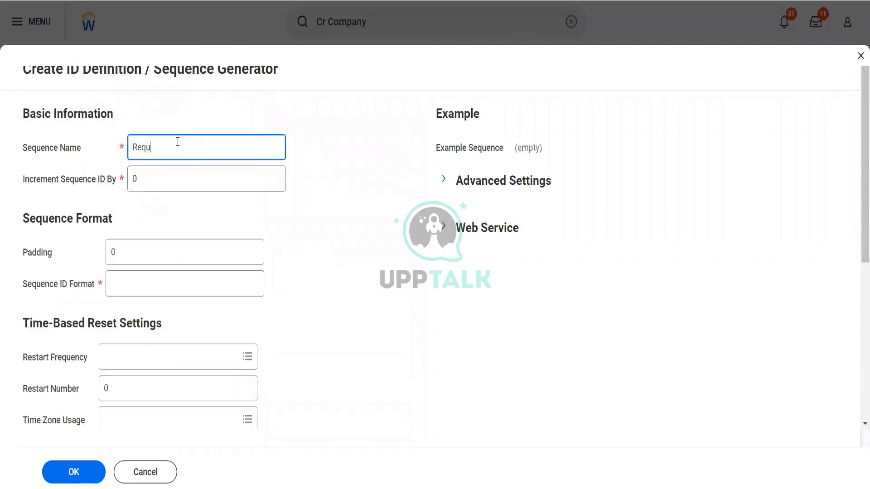
{"action": "type", "text": "isition"}
{"action": "key", "text": "Tab"}
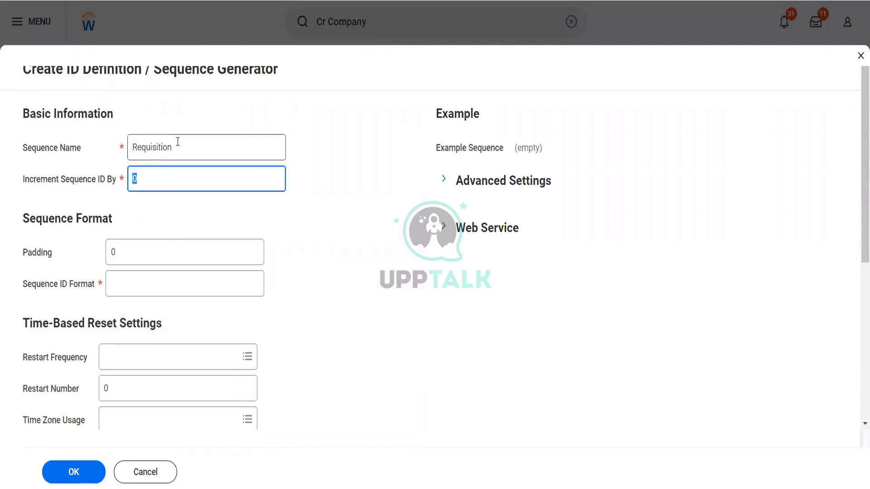
{"action": "type", "text": "1"}
{"action": "key", "text": "Tab"}
{"action": "type", "text": "1"}
{"action": "key", "text": "Tab"}
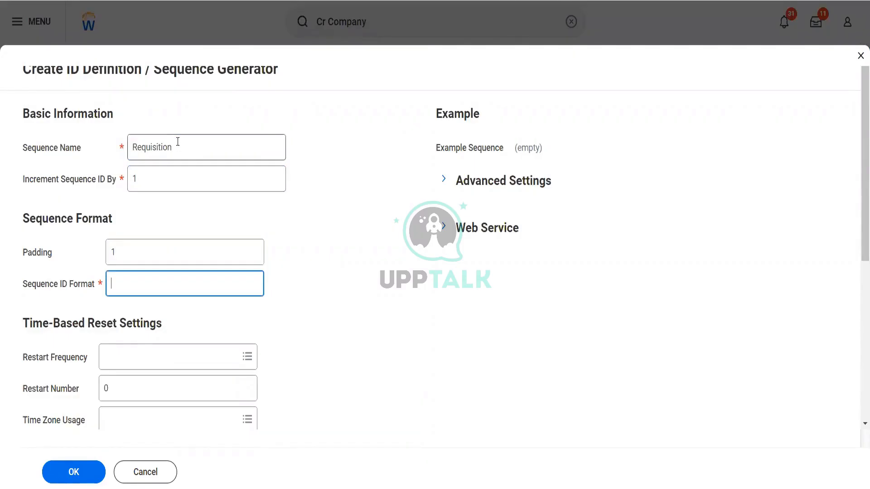
{"action": "type", "text": "Requistion#[seq]"}
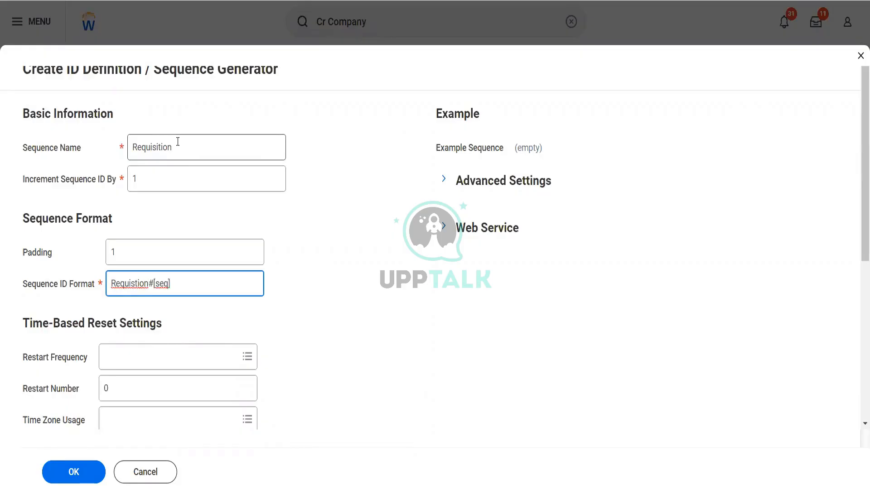
{"action": "type", "text": "0"}
{"action": "key", "text": "Tab"}
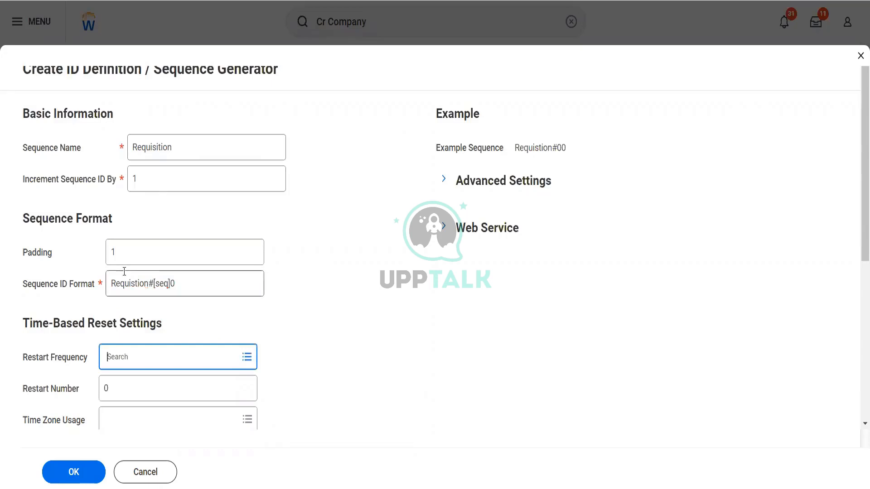
{"action": "left_click", "coordinate": [73, 473]}
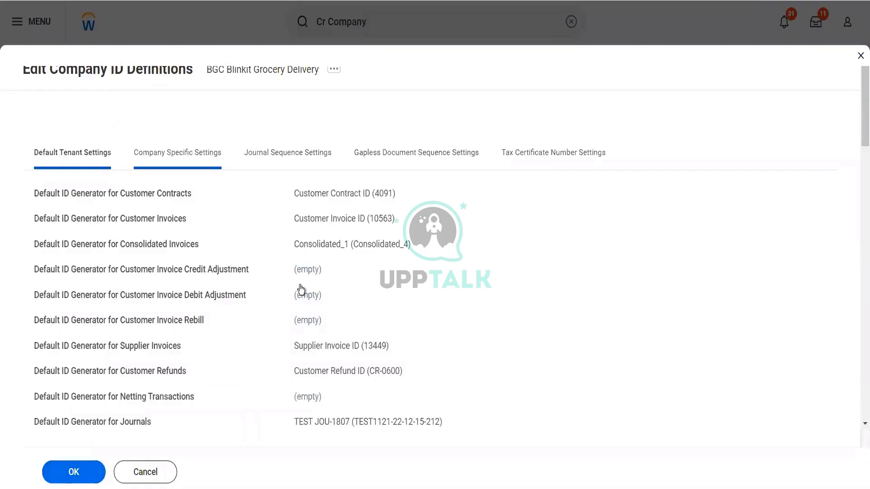
Step: Launch a new sequence generator from the Purchase Orders ID field
{"action": "scroll", "coordinate": [300, 287], "scroll_direction": "down", "scroll_amount": 5}
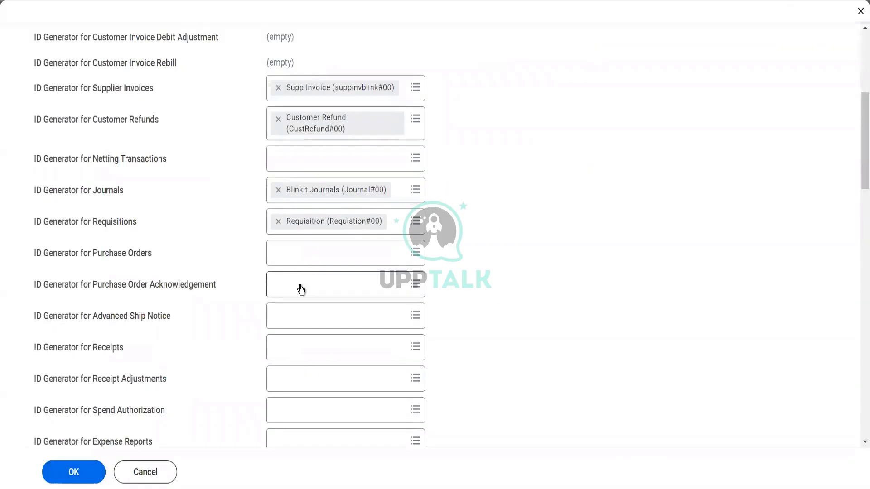
{"action": "left_click", "coordinate": [288, 251]}
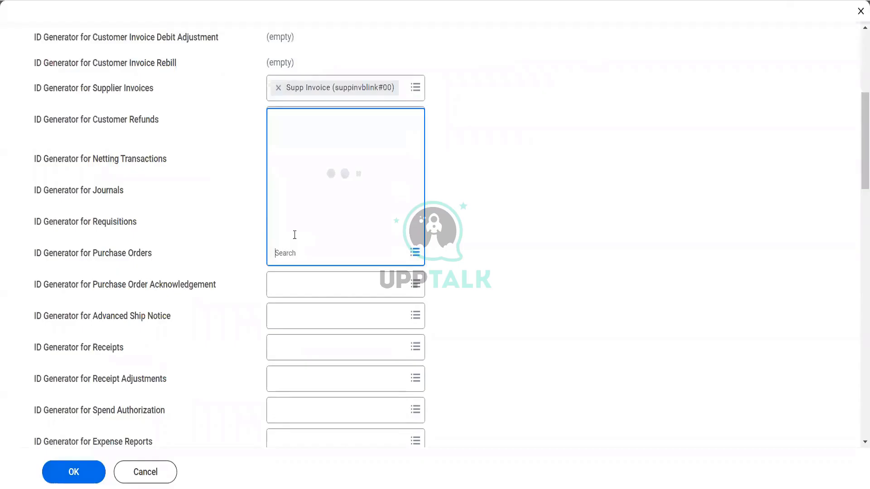
{"action": "left_click", "coordinate": [297, 231]}
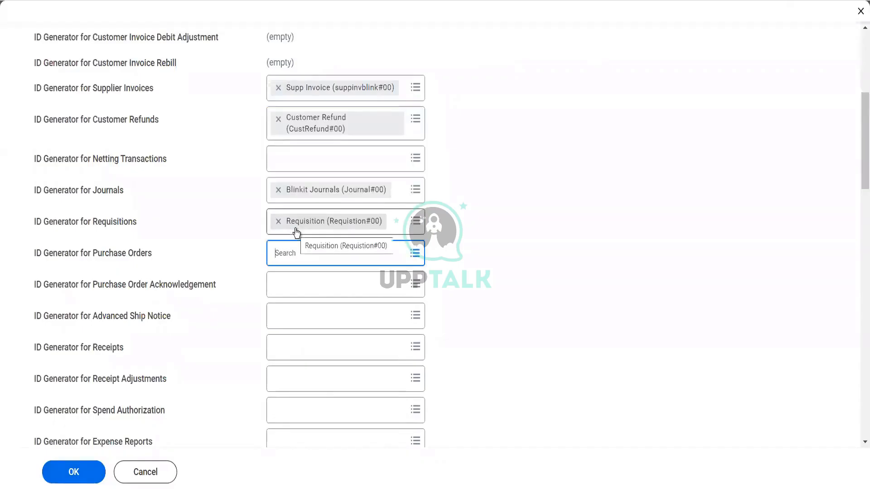
{"action": "left_click", "coordinate": [208, 148]}
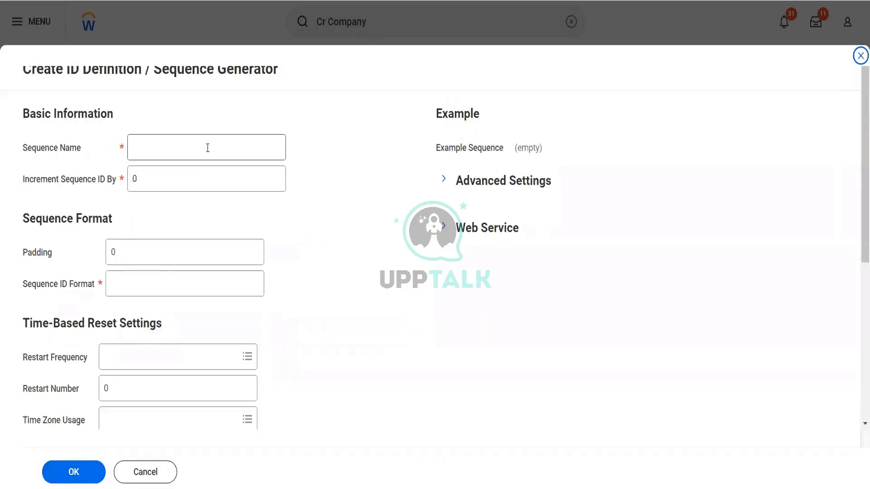
Step: Save the Purch Order sequence with increment 1, padding 1 and format PurchOrder#[seq]0
{"action": "type", "text": "Purc"}
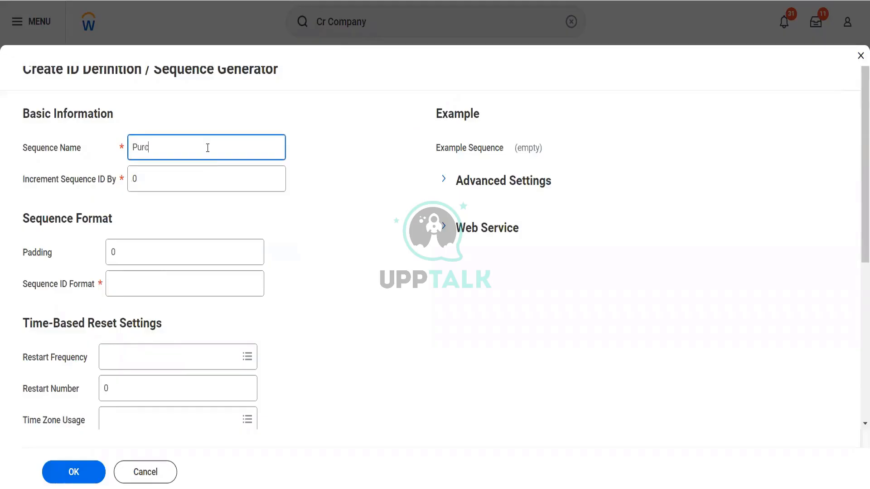
{"action": "type", "text": "h Order"}
{"action": "left_click", "coordinate": [144, 169]}
{"action": "key", "text": "BackSpace"}
{"action": "type", "text": "1"}
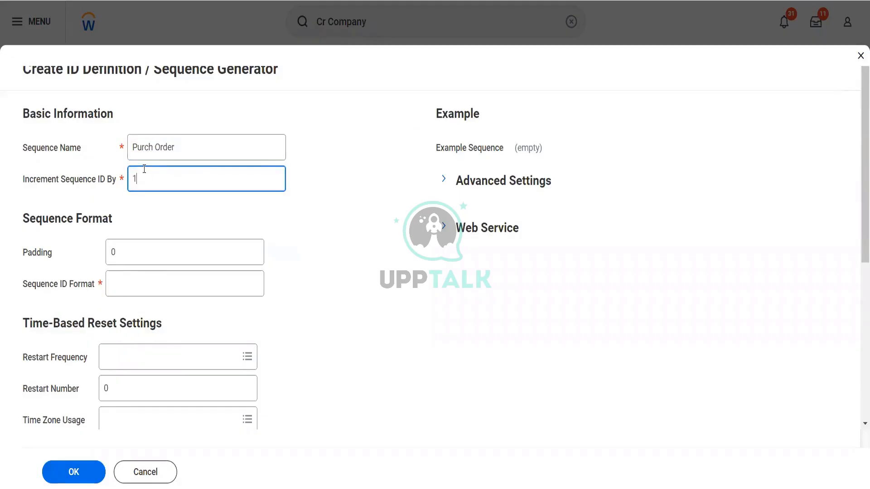
{"action": "key", "text": "Tab"}
{"action": "type", "text": "1"}
{"action": "key", "text": "Tab"}
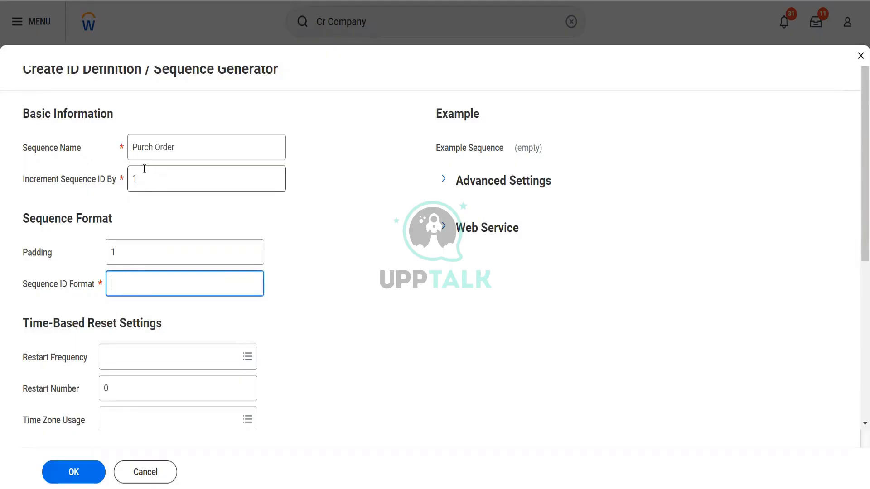
{"action": "type", "text": "PurchOrder#[seq]"}
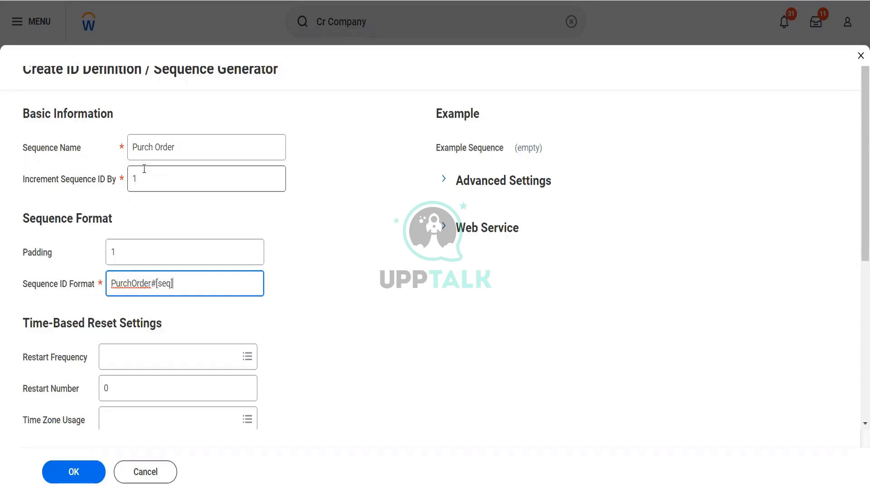
{"action": "type", "text": "0"}
{"action": "key", "text": "Tab"}
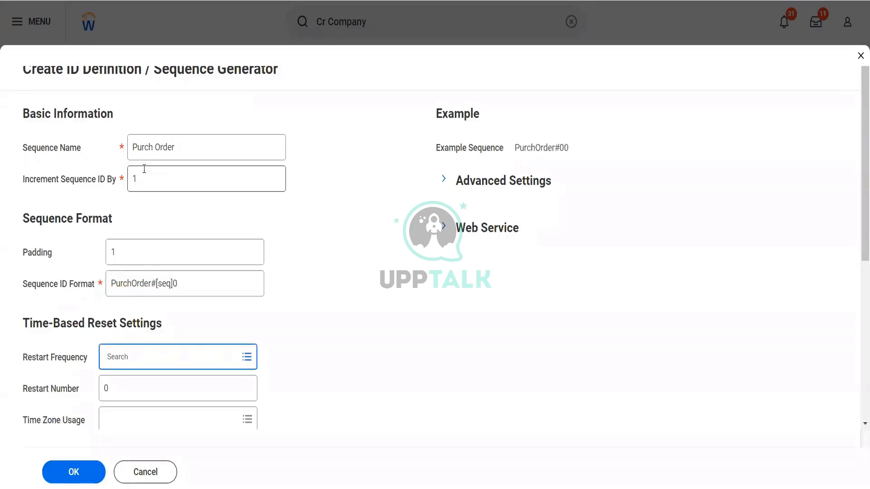
{"action": "left_click", "coordinate": [84, 470]}
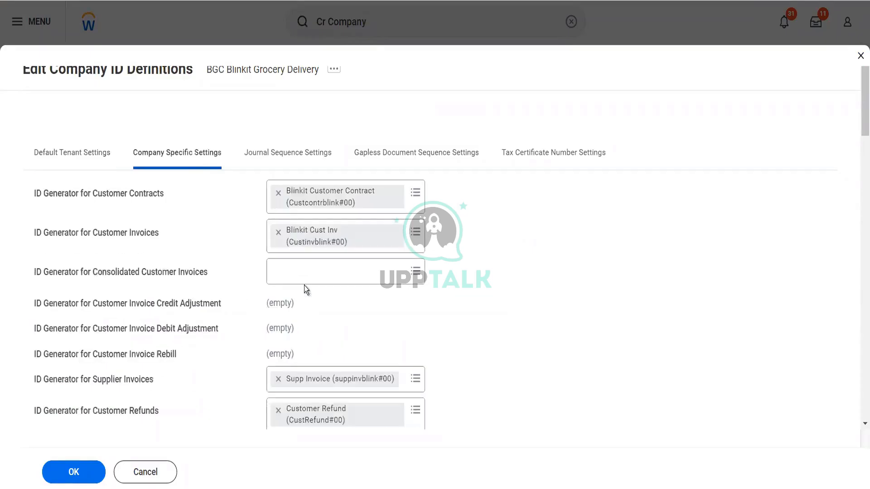
Step: Launch a new sequence generator from the Purchase Order Acknowledgement ID field
{"action": "scroll", "coordinate": [306, 290], "scroll_direction": "down", "scroll_amount": 4}
{"action": "scroll", "coordinate": [305, 289], "scroll_direction": "down", "scroll_amount": 3}
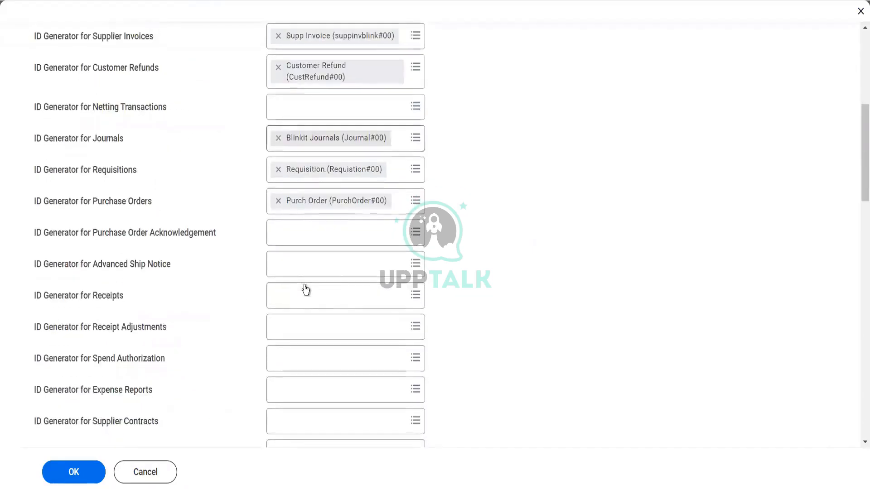
{"action": "left_click", "coordinate": [283, 232]}
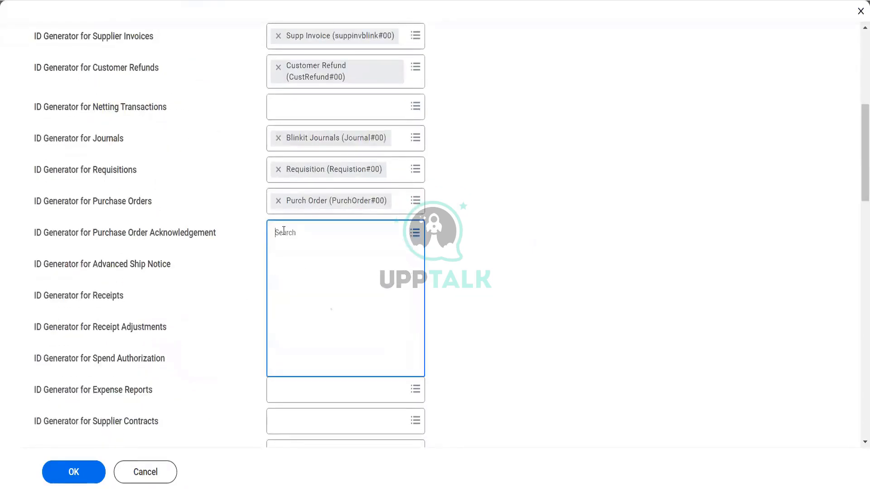
{"action": "left_click", "coordinate": [305, 264]}
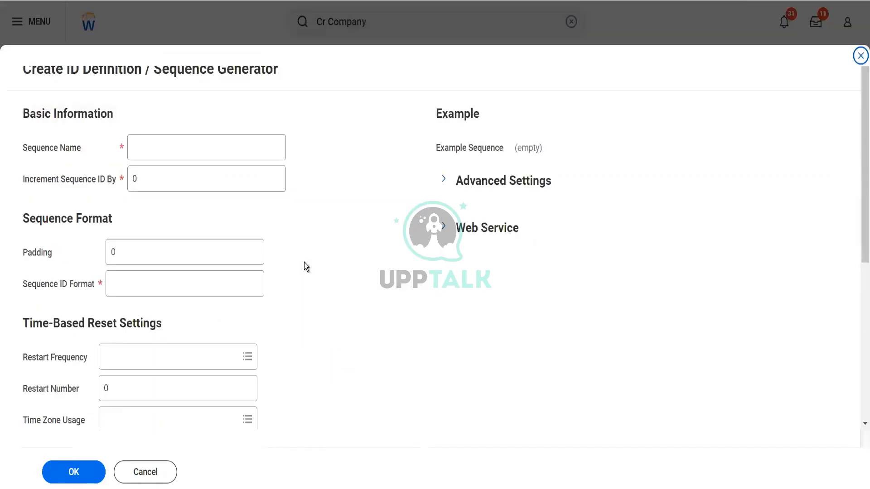
Step: Save the Purch Order Ack sequence with increment 1, padding 1 and format PurchorderAck#[seq]0
{"action": "left_click", "coordinate": [183, 153]}
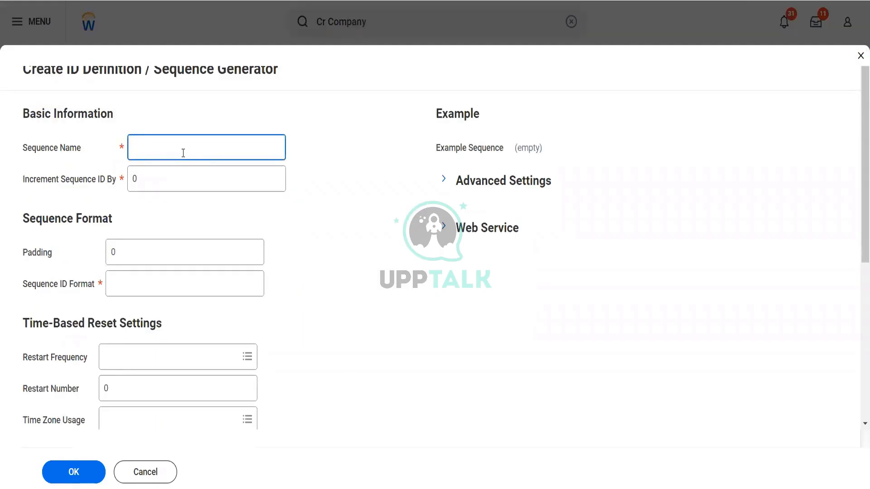
{"action": "type", "text": "Purch Order Ack"}
{"action": "key", "text": "Tab"}
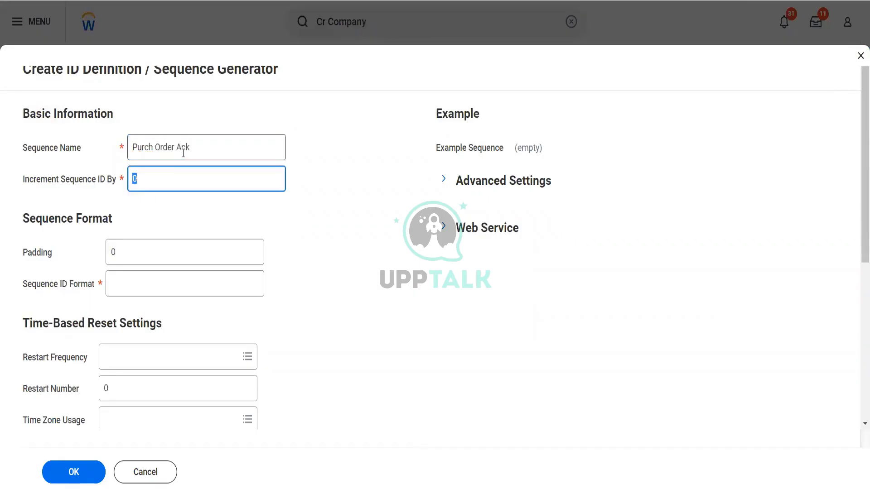
{"action": "type", "text": "1"}
{"action": "key", "text": "Tab"}
{"action": "type", "text": "1"}
{"action": "key", "text": "Tab"}
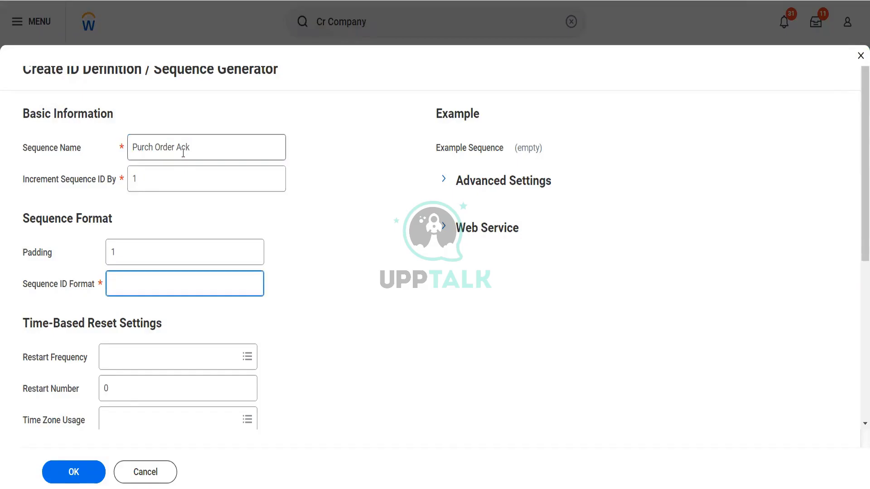
{"action": "type", "text": "PurchorderAck#"}
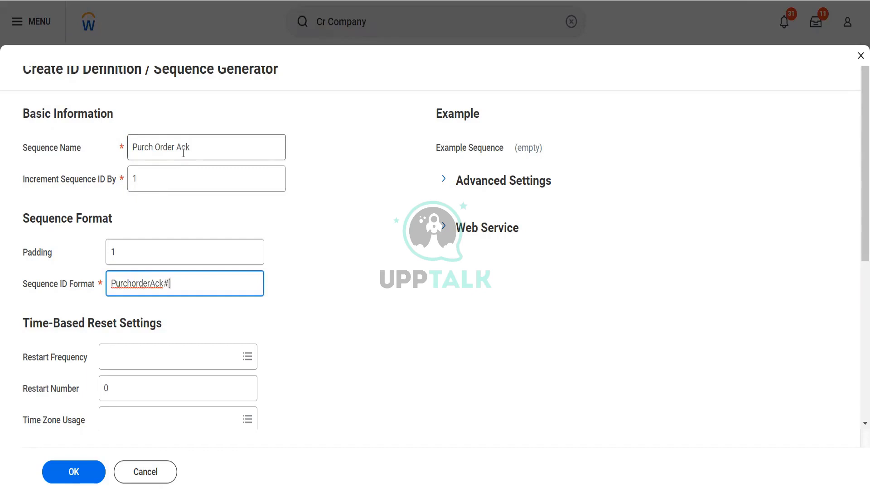
{"action": "type", "text": "[seq]0"}
{"action": "key", "text": "Tab"}
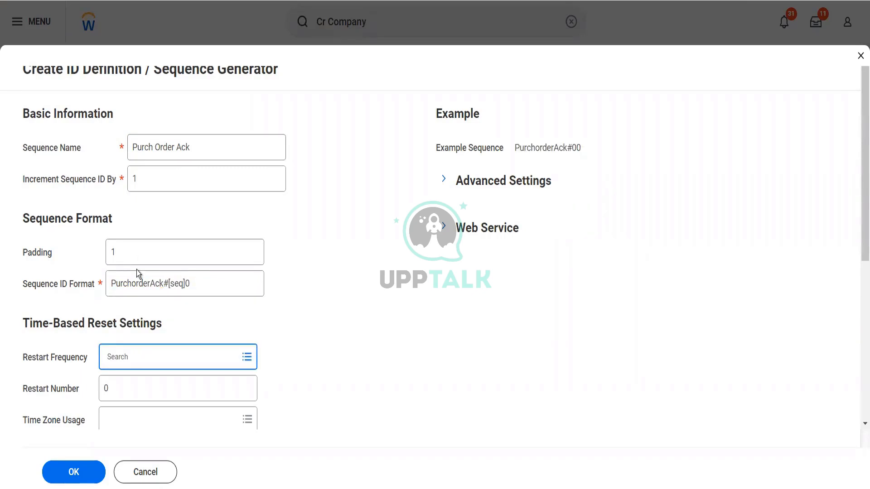
{"action": "left_click", "coordinate": [80, 474]}
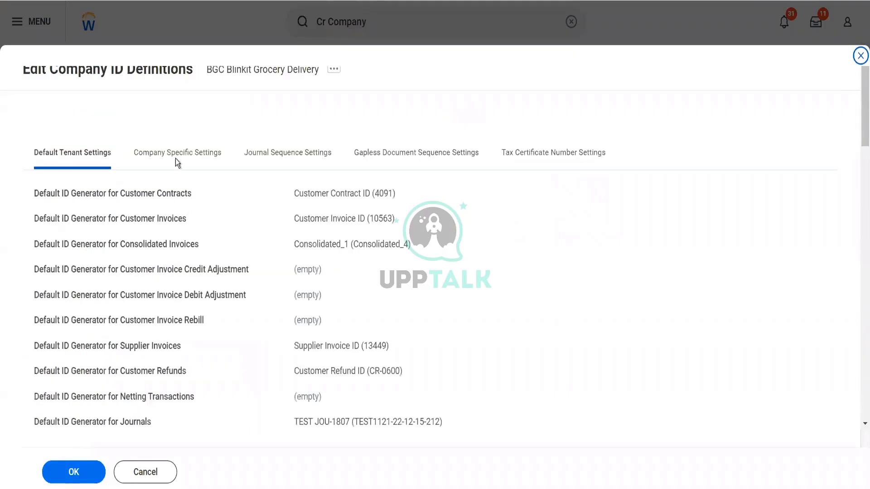
Step: Launch a new sequence generator from the Advanced Ship Notice ID field
{"action": "left_click", "coordinate": [176, 156]}
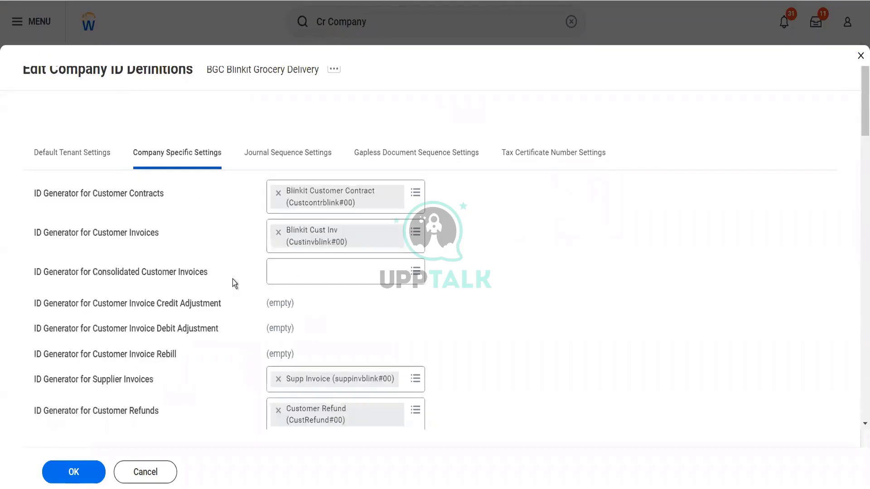
{"action": "scroll", "coordinate": [249, 294], "scroll_direction": "down", "scroll_amount": 5}
{"action": "left_click", "coordinate": [295, 315]}
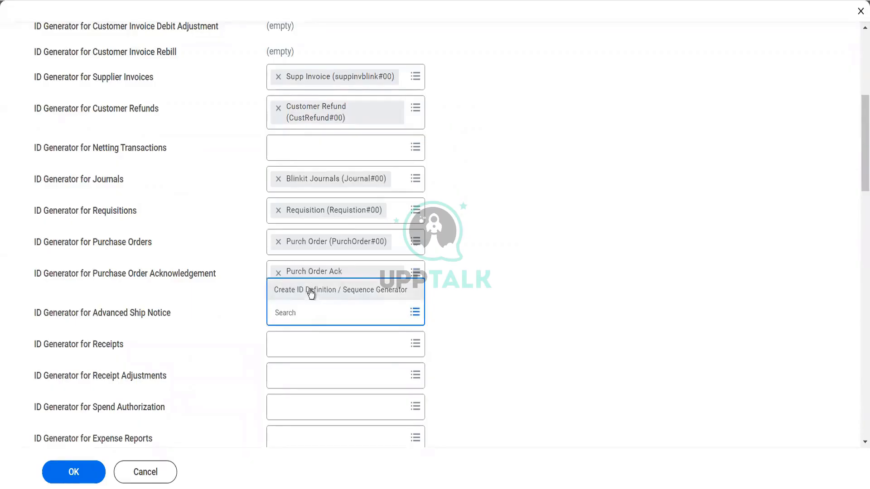
{"action": "left_click", "coordinate": [311, 292]}
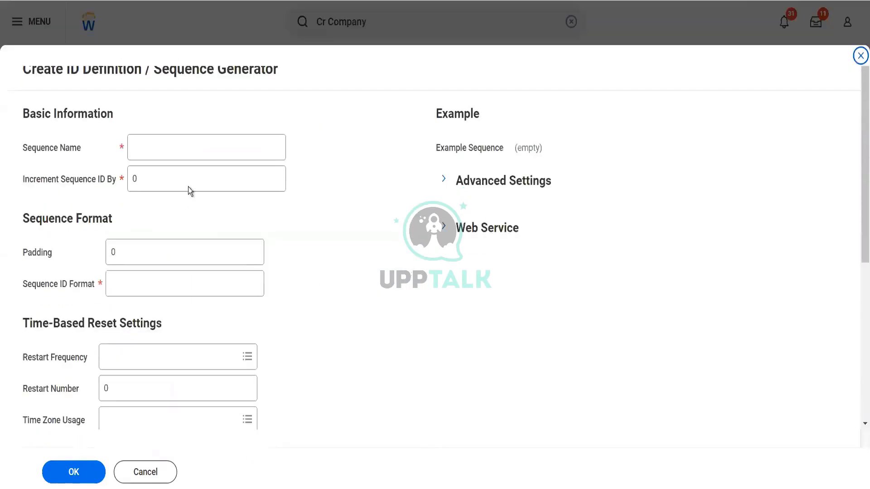
Step: Save the Adv Ship Notice sequence with increment 1, padding 1 and format Advshipnotice#[seq]0
{"action": "left_click", "coordinate": [187, 153]}
{"action": "type", "text": "A"}
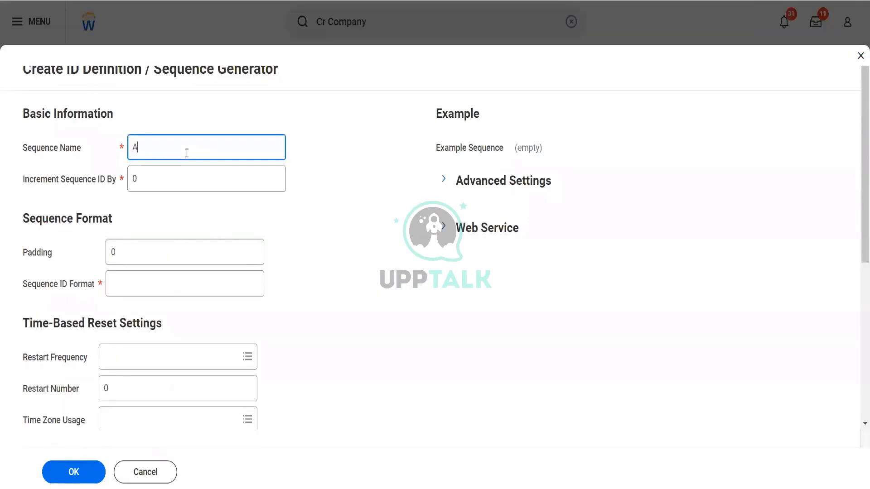
{"action": "type", "text": "dv Ship Notice"}
{"action": "key", "text": "Tab"}
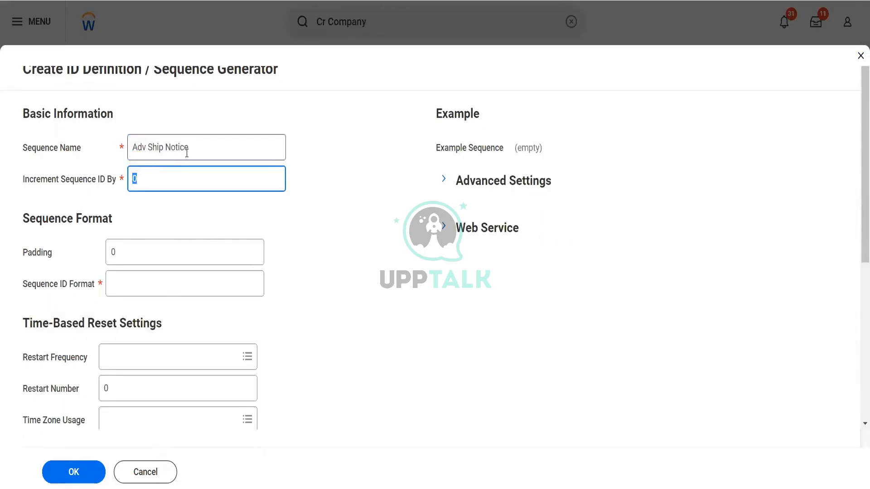
{"action": "type", "text": "1"}
{"action": "key", "text": "Tab"}
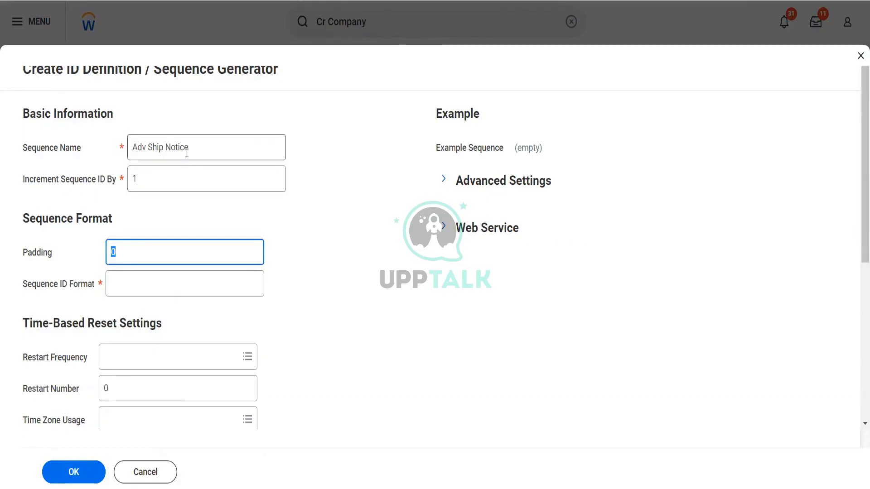
{"action": "type", "text": "1"}
{"action": "key", "text": "Tab"}
{"action": "type", "text": "A"}
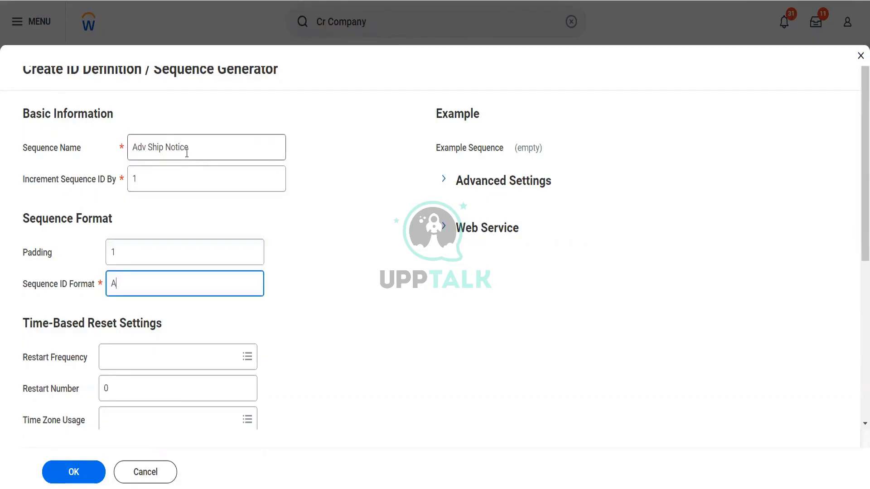
{"action": "type", "text": "dv"}
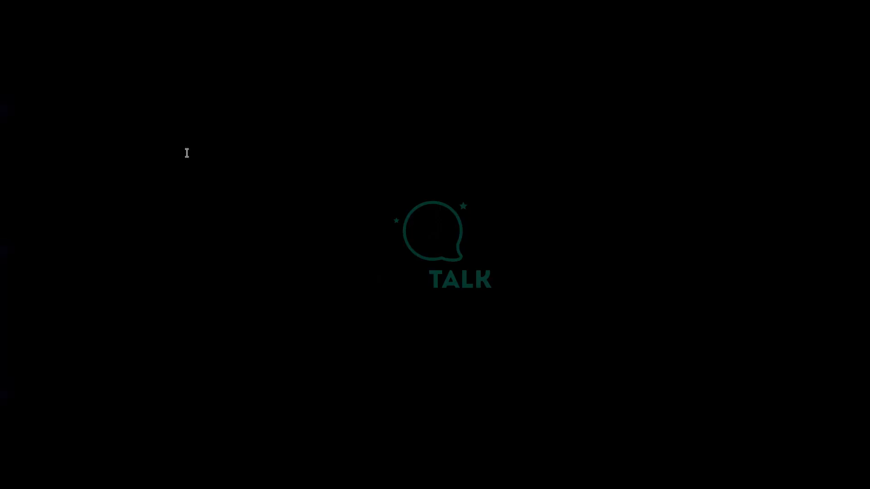
{"action": "type", "text": "notie"}
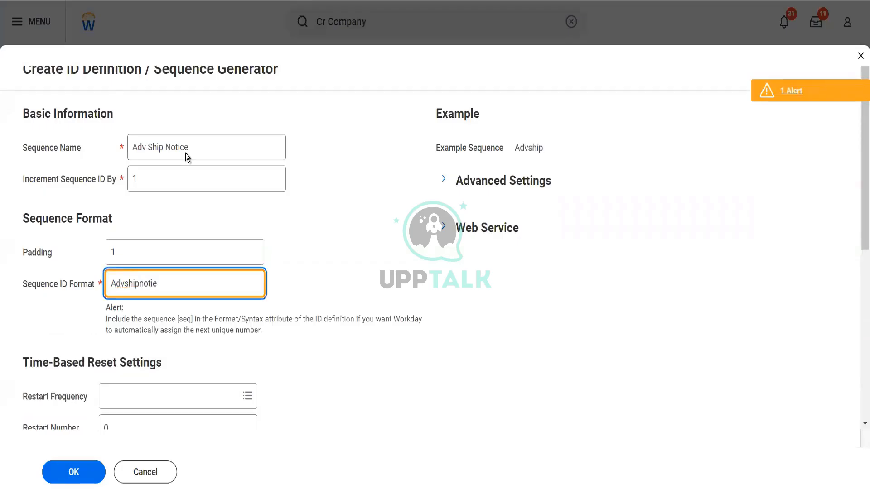
{"action": "key", "text": "BackSpace"}
{"action": "type", "text": "ce#[seq]0"}
{"action": "key", "text": "Tab"}
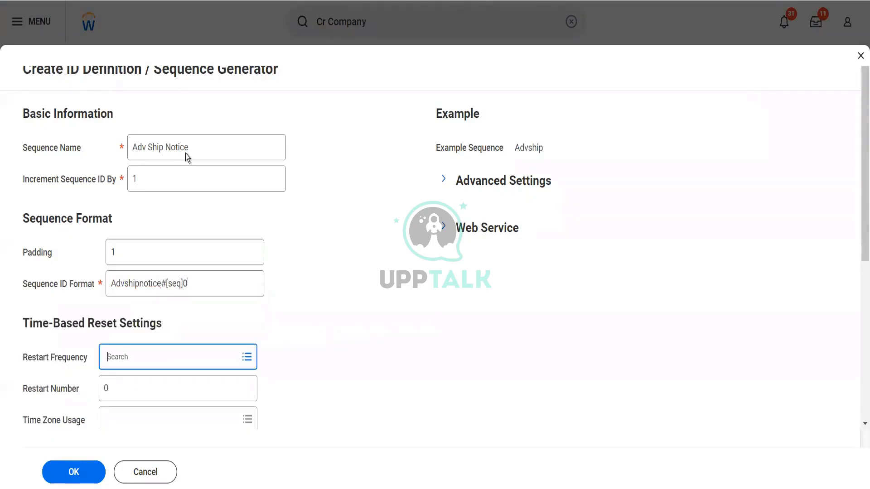
{"action": "left_click", "coordinate": [64, 481]}
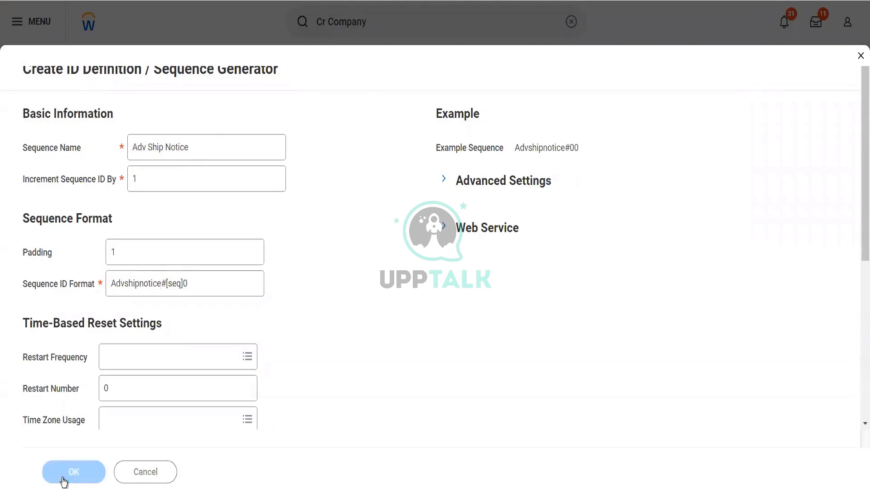
{"action": "left_click", "coordinate": [173, 157]}
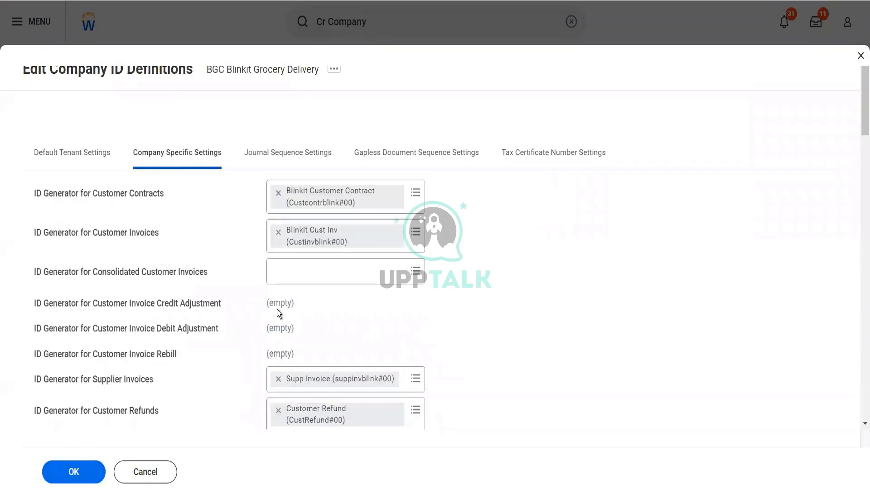
Step: Start a new ID sequence generator for Receipts named 'Receipts'
{"action": "scroll", "coordinate": [277, 313], "scroll_direction": "down", "scroll_amount": 5}
{"action": "scroll", "coordinate": [277, 313], "scroll_direction": "down", "scroll_amount": 4}
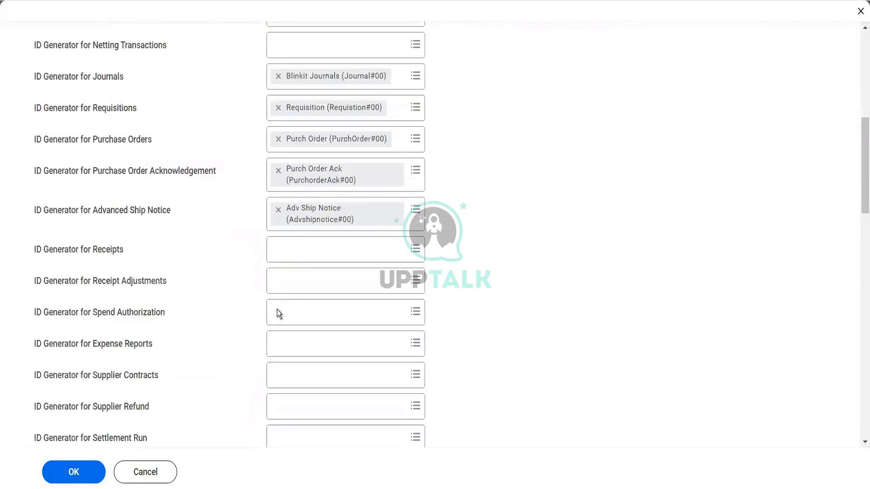
{"action": "left_click", "coordinate": [294, 252]}
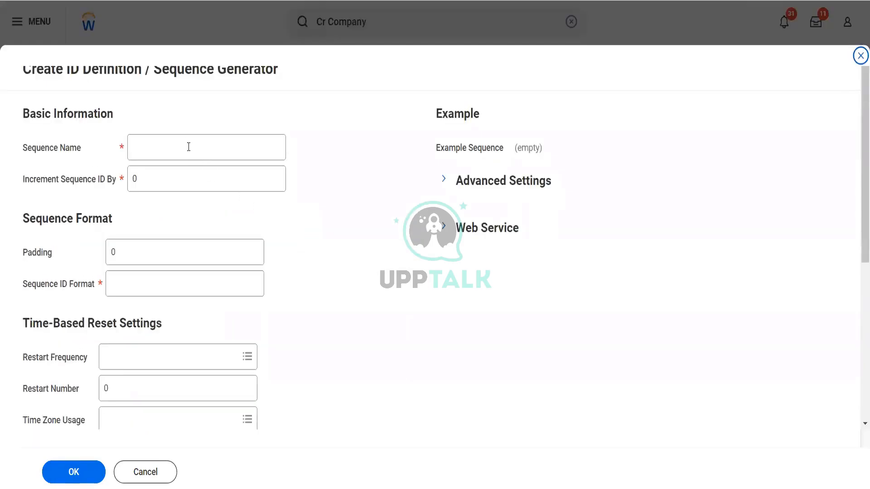
{"action": "left_click", "coordinate": [187, 143]}
{"action": "type", "text": "Reex"}
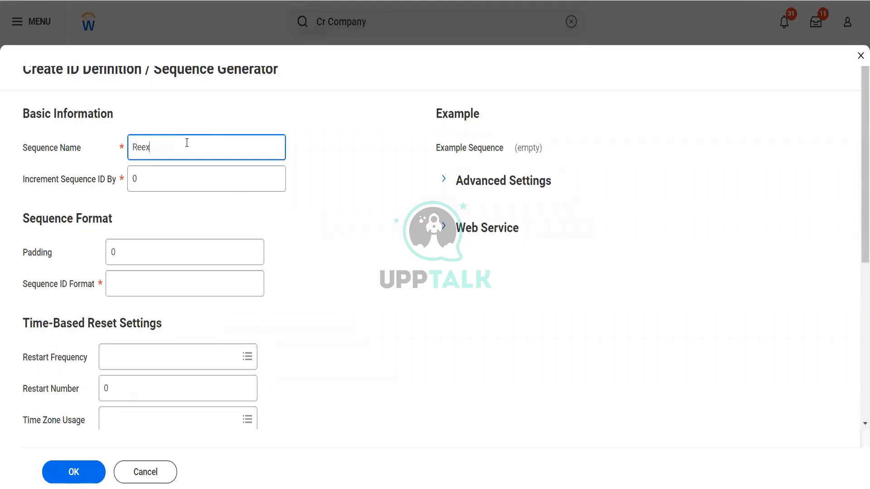
{"action": "key", "text": "BackSpace"}
{"action": "key", "text": "BackSpace"}
{"action": "type", "text": "ceipts"}
Step: Give the Receipts sequence increment 1, padding 1 and format Receipts#[seq]0, then submit it
{"action": "key", "text": "Tab"}
{"action": "type", "text": "1"}
{"action": "key", "text": "Tab"}
{"action": "type", "text": "1"}
{"action": "key", "text": "Tab"}
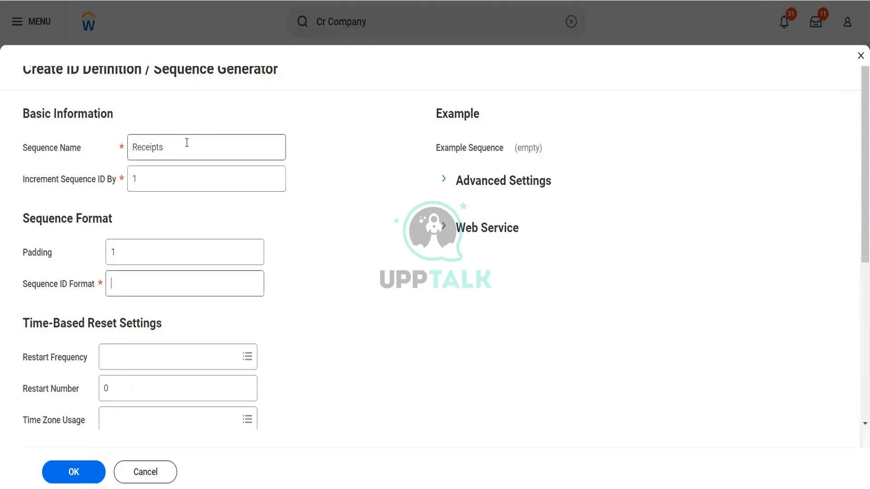
{"action": "type", "text": "Receipts"}
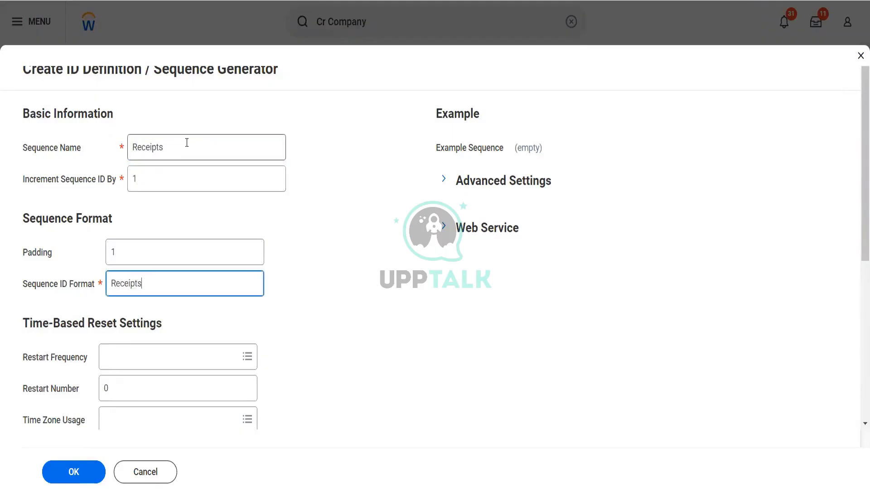
{"action": "type", "text": "#[seq]0"}
{"action": "key", "text": "Tab"}
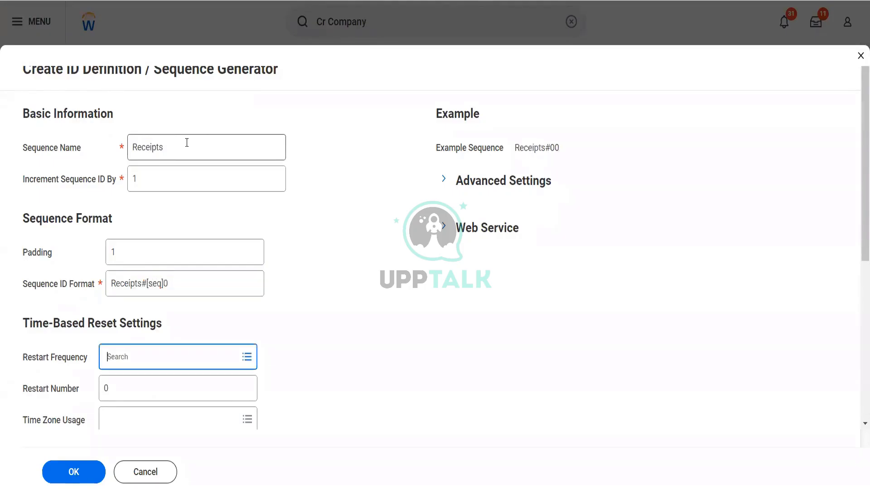
{"action": "left_click", "coordinate": [82, 471]}
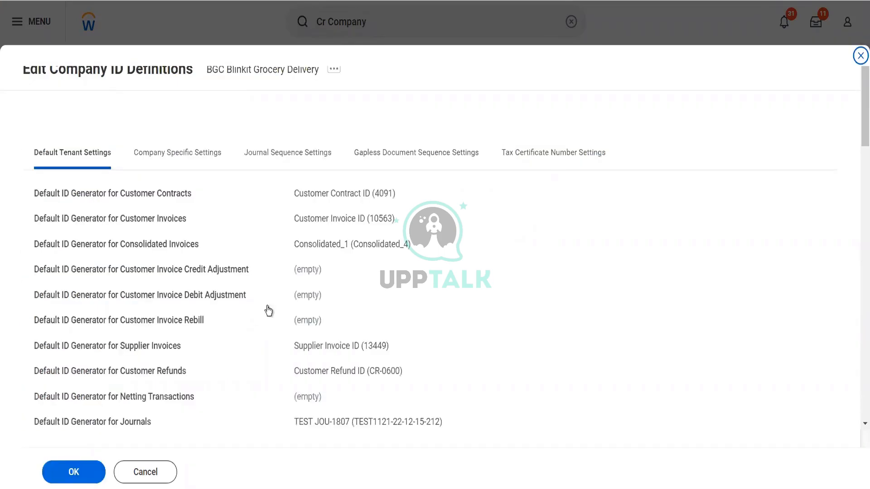
Step: Create a new sequence generator for Receipt Adjustments named 'Rec Adjustment'
{"action": "left_click", "coordinate": [184, 158]}
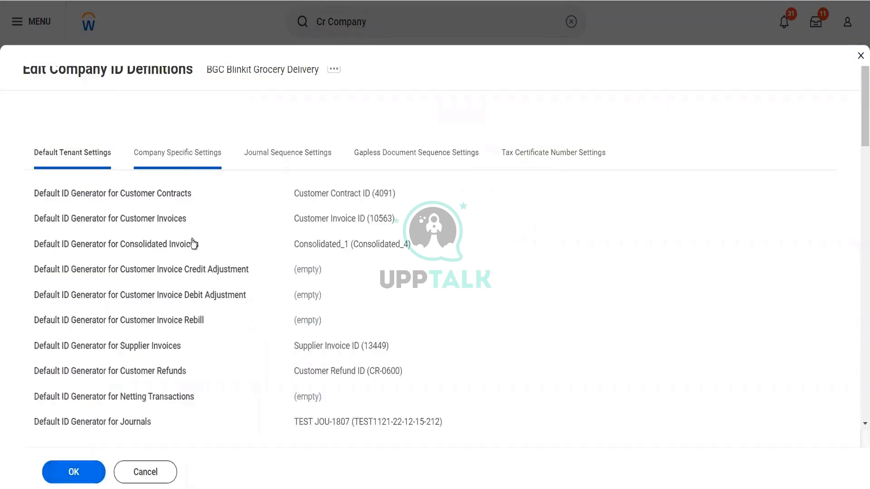
{"action": "scroll", "coordinate": [202, 272], "scroll_direction": "down", "scroll_amount": 9}
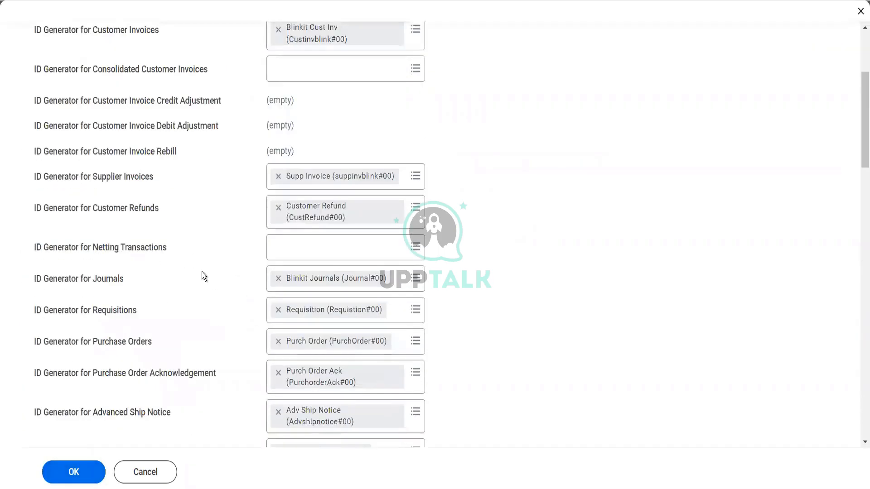
{"action": "left_click", "coordinate": [305, 276]}
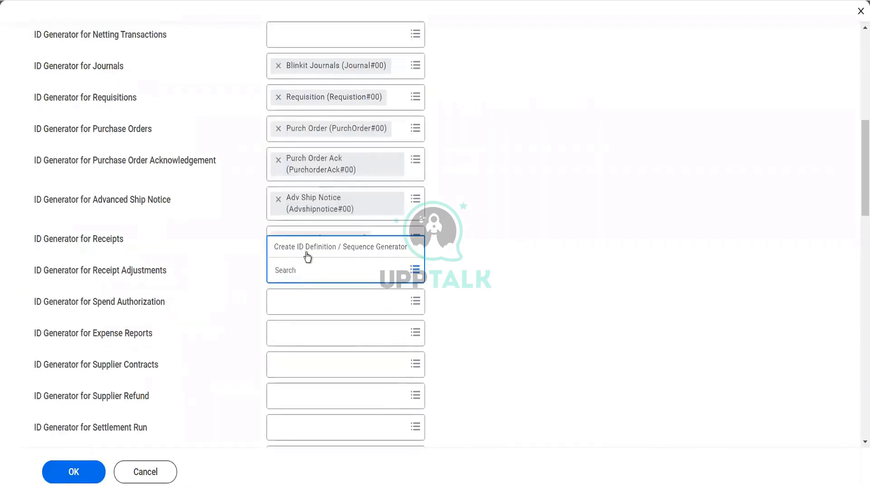
{"action": "left_click", "coordinate": [306, 248]}
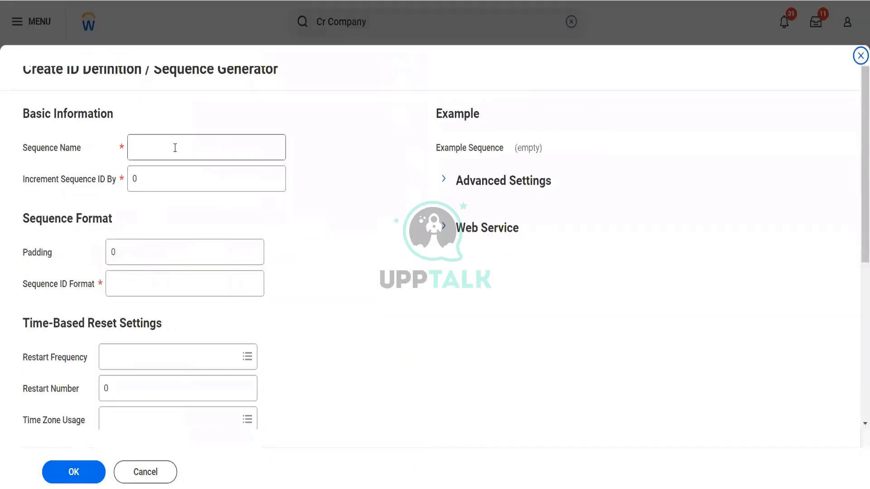
{"action": "left_click", "coordinate": [175, 148]}
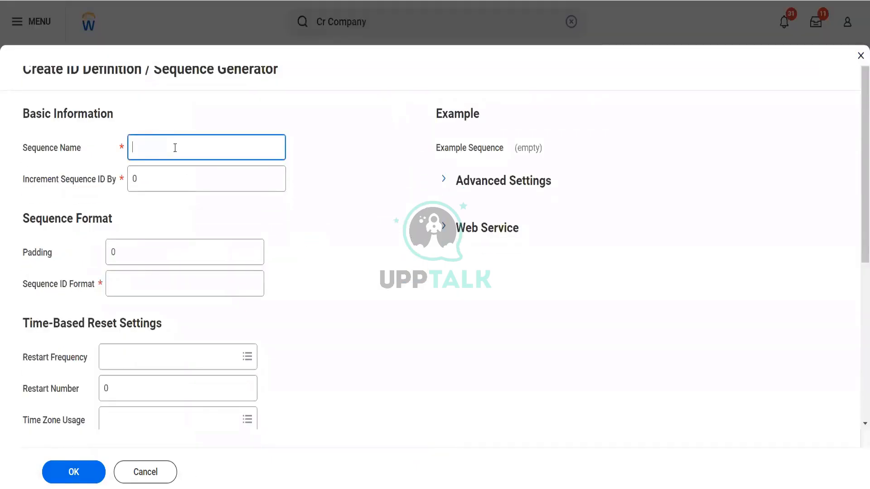
{"action": "type", "text": "Rec Adjustment"}
Step: Set Rec Adjustment to increment 1, padding 1 and format Recadjsut#[seq]0, then submit it
{"action": "key", "text": "Tab"}
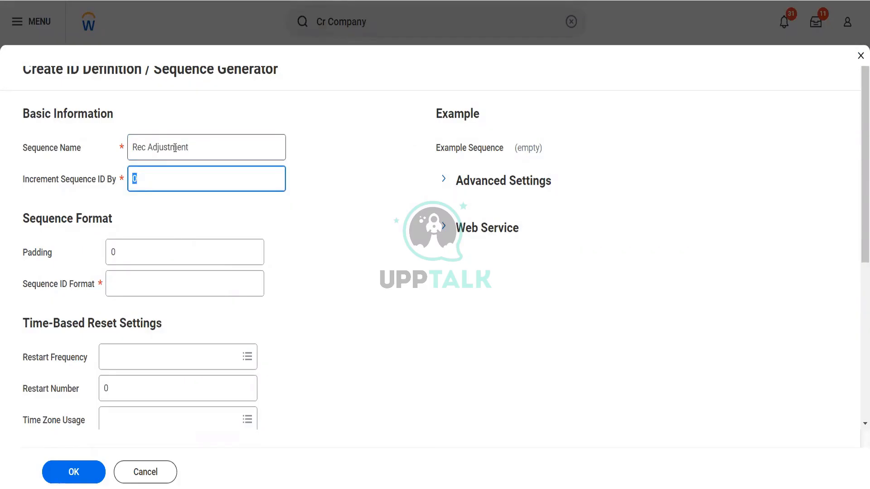
{"action": "type", "text": "1"}
{"action": "key", "text": "Tab"}
{"action": "type", "text": "1"}
{"action": "key", "text": "Tab"}
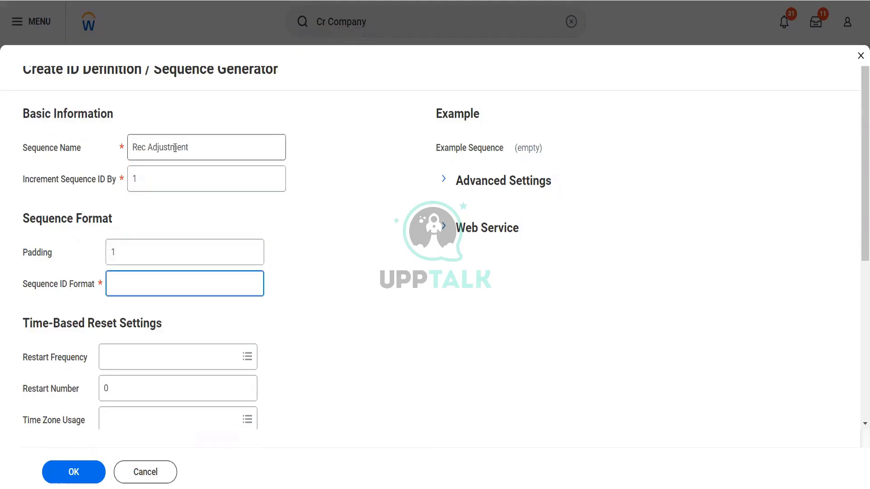
{"action": "type", "text": "Recadjsut#[seq]0"}
{"action": "key", "text": "Tab"}
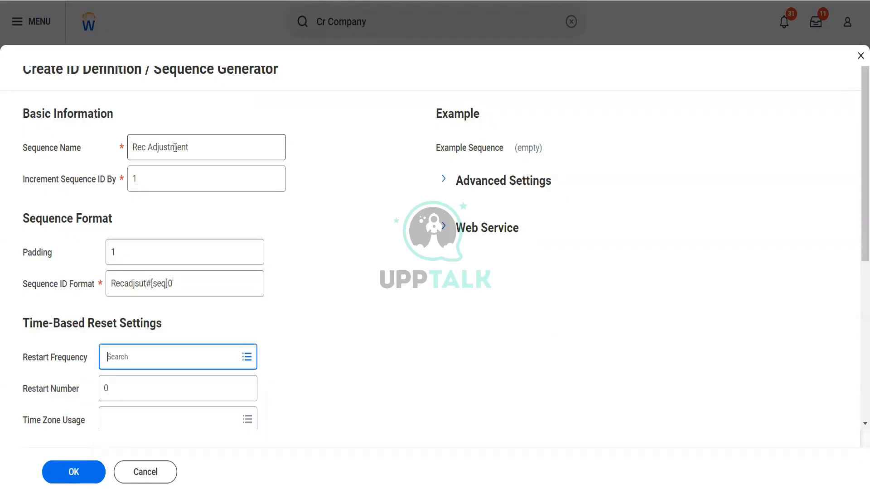
{"action": "left_click", "coordinate": [77, 475]}
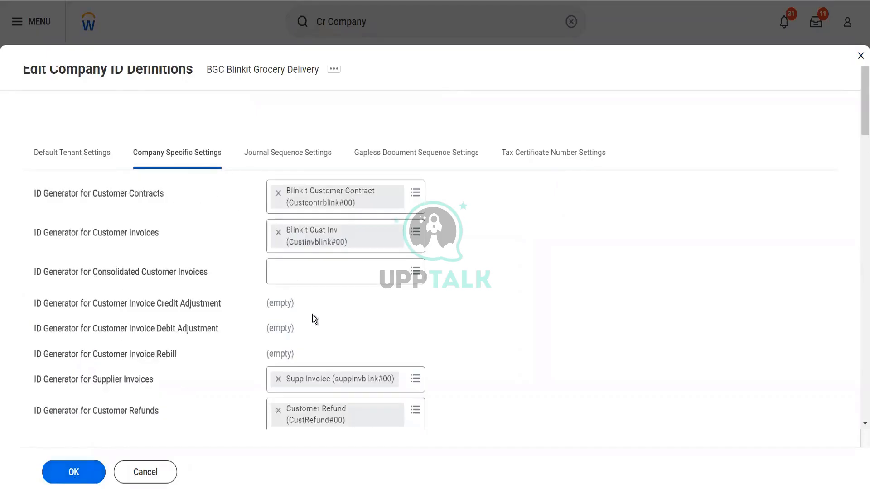
Step: Create a new sequence generator for Spend Authorization named 'Spend Autho'
{"action": "scroll", "coordinate": [314, 320], "scroll_direction": "down", "scroll_amount": 5}
{"action": "scroll", "coordinate": [314, 319], "scroll_direction": "down", "scroll_amount": 4}
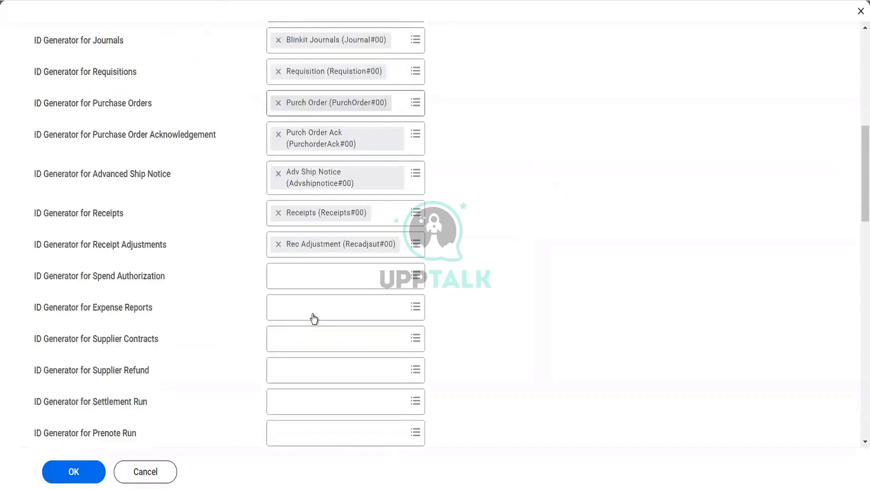
{"action": "scroll", "coordinate": [313, 319], "scroll_direction": "down", "scroll_amount": 2}
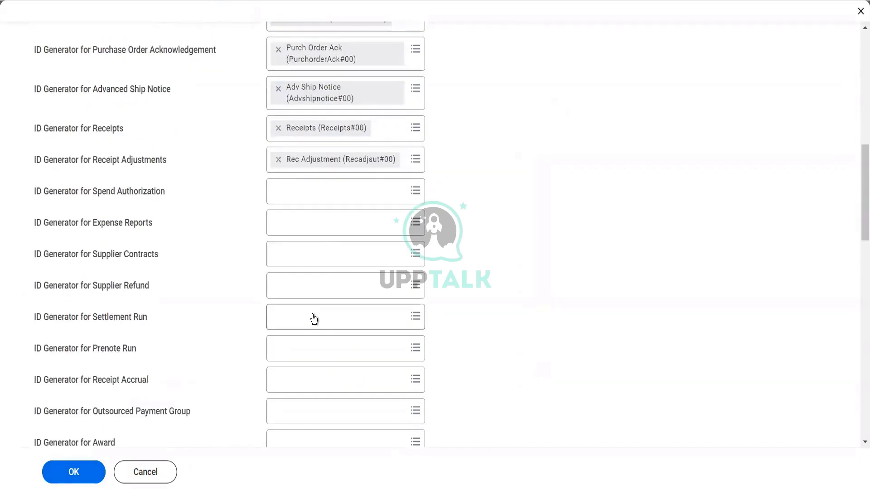
{"action": "left_click", "coordinate": [291, 190]}
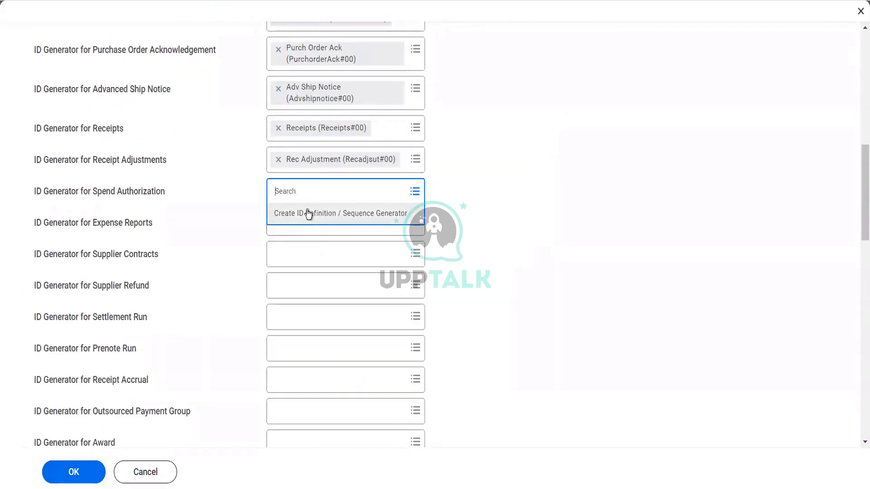
{"action": "left_click", "coordinate": [308, 213]}
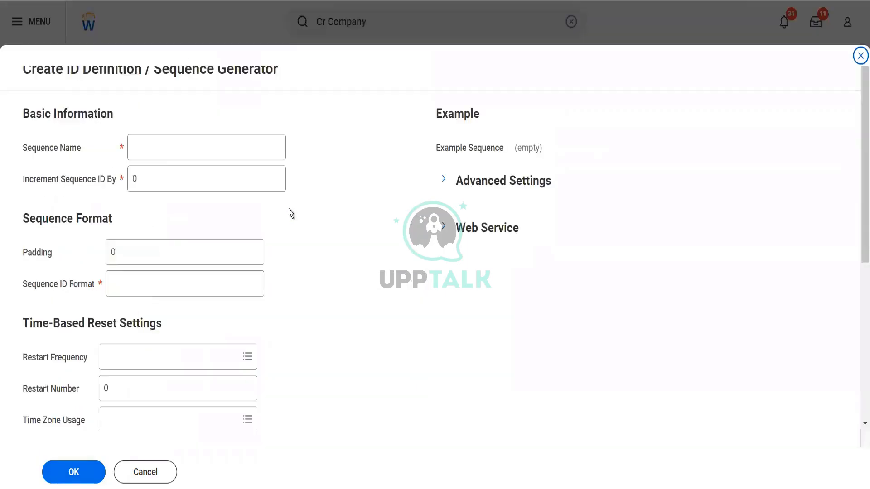
{"action": "left_click", "coordinate": [169, 141]}
{"action": "type", "text": "Spedn"}
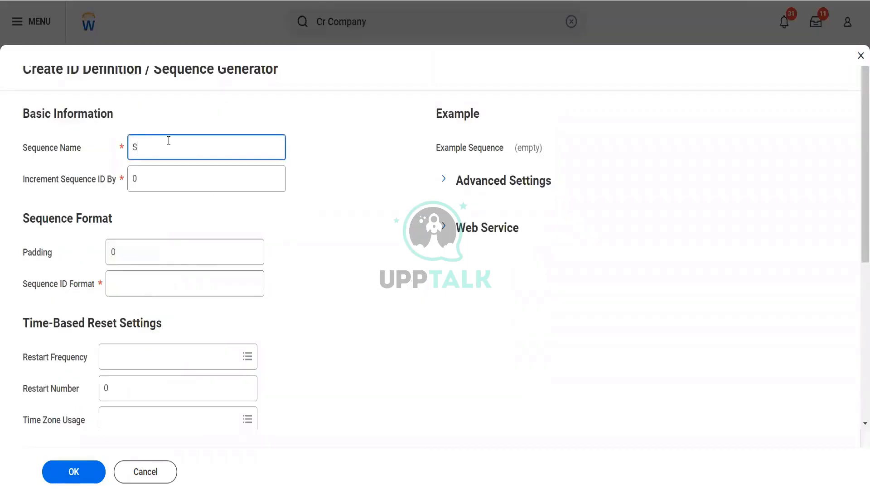
{"action": "key", "text": "BackSpace"}
{"action": "key", "text": "BackSpace"}
{"action": "type", "text": "nd Autho"}
Step: Set Spend Autho to increment 1, padding 1 and format SpendAuth#[seq]0, then submit it
{"action": "key", "text": "Tab"}
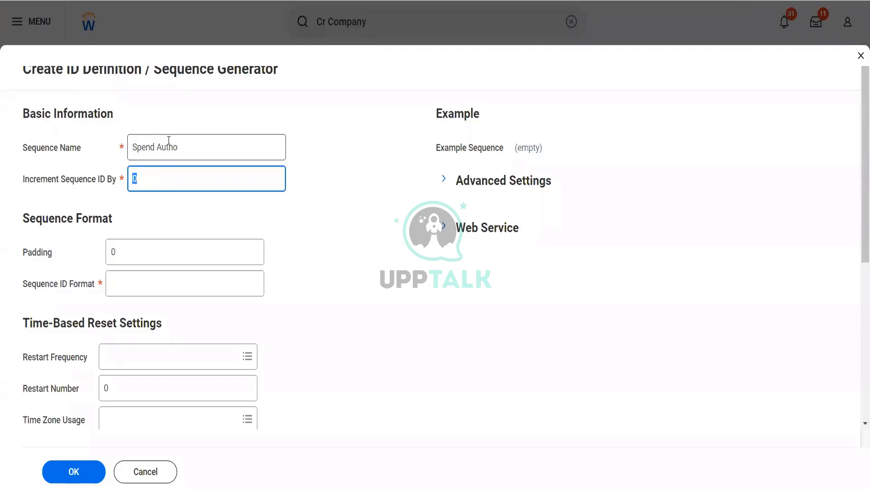
{"action": "type", "text": "1"}
{"action": "key", "text": "Tab"}
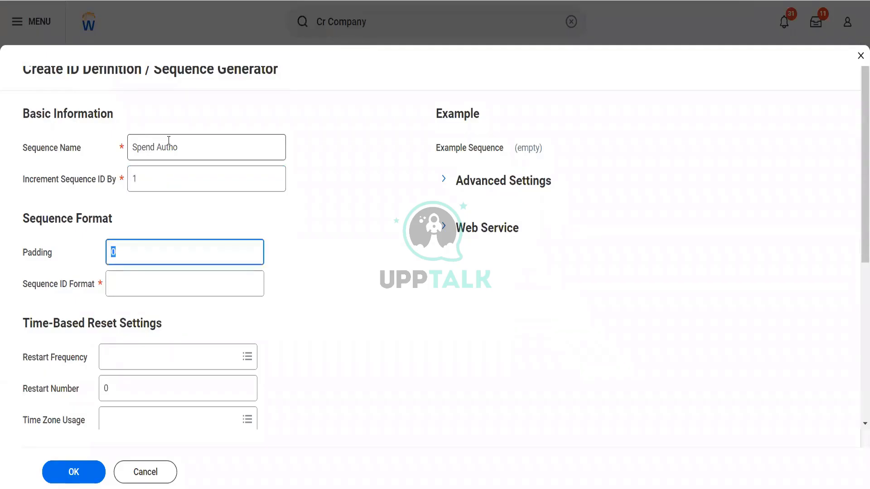
{"action": "type", "text": "1"}
{"action": "key", "text": "Tab"}
{"action": "type", "text": "S"}
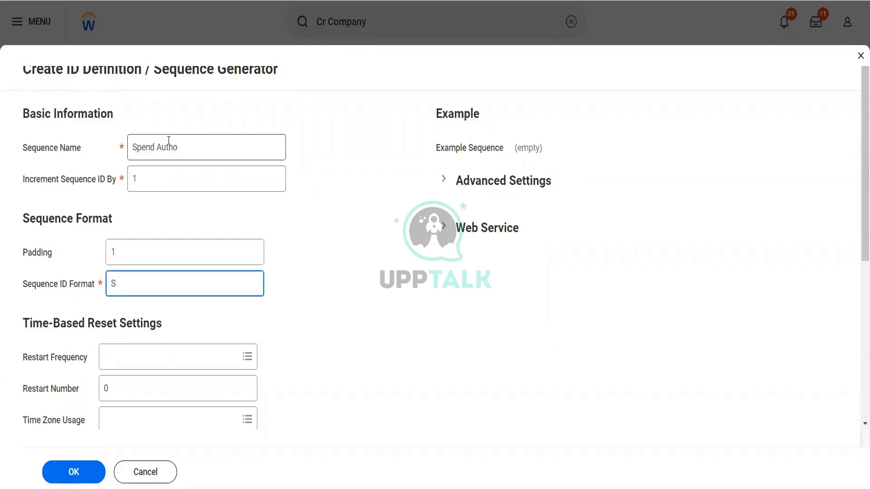
{"action": "type", "text": "pendAuth#[seq]"}
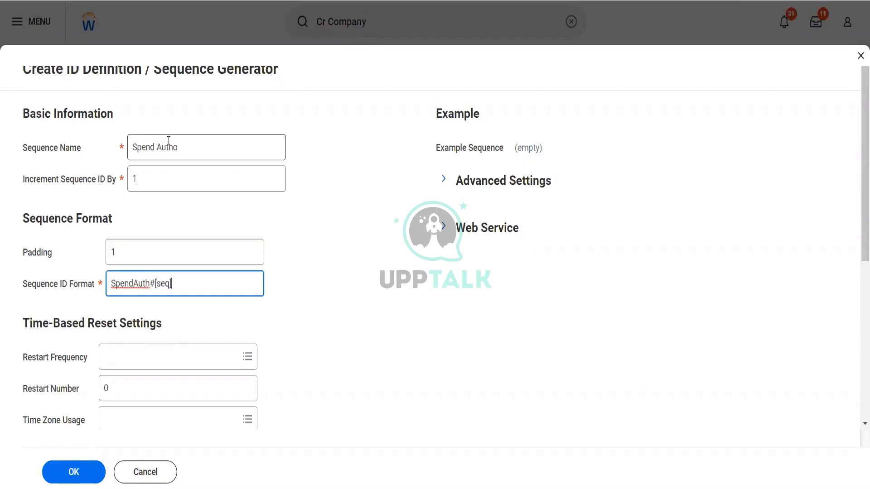
{"action": "type", "text": "0"}
{"action": "key", "text": "Tab"}
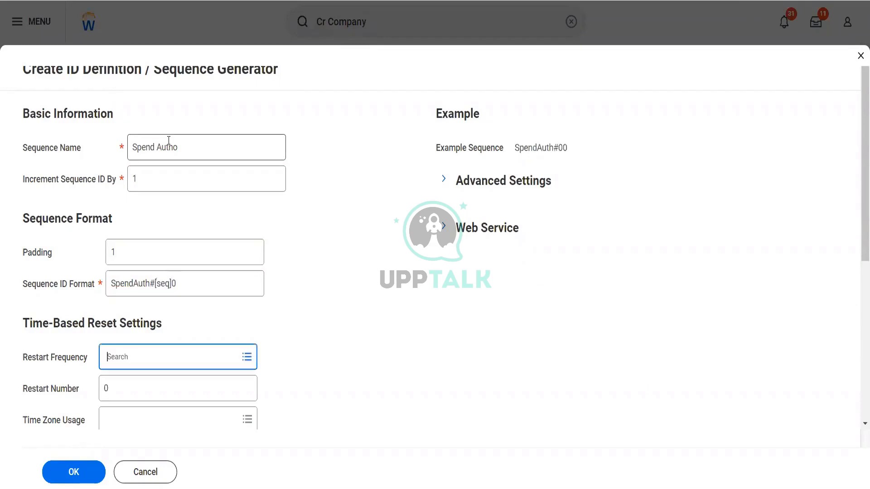
{"action": "left_click", "coordinate": [86, 475]}
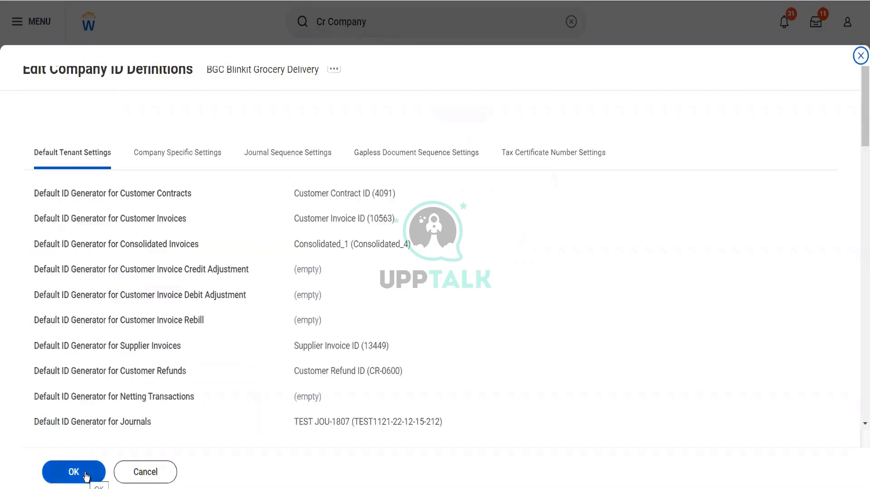
Step: Create a new sequence generator for Expense Reports named 'Exp Reports'
{"action": "left_click", "coordinate": [211, 156]}
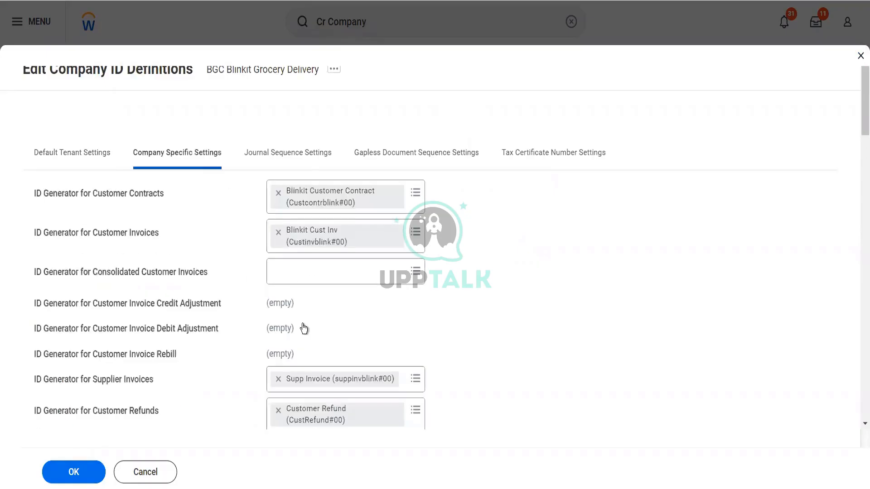
{"action": "scroll", "coordinate": [303, 324], "scroll_direction": "down", "scroll_amount": 7}
{"action": "scroll", "coordinate": [303, 328], "scroll_direction": "down", "scroll_amount": 4}
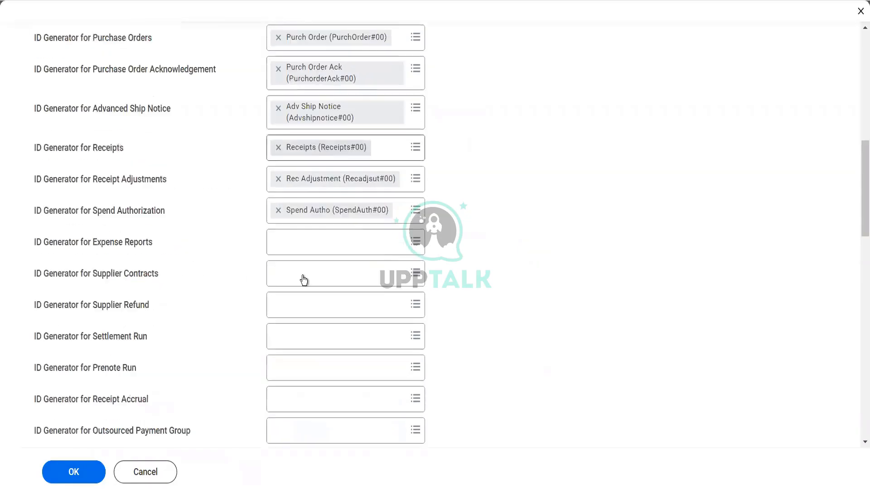
{"action": "left_click", "coordinate": [282, 247]}
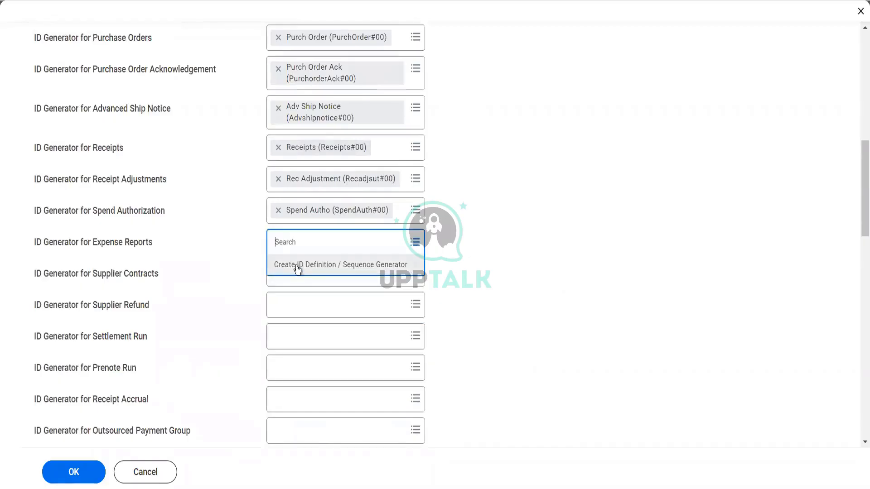
{"action": "left_click", "coordinate": [296, 266]}
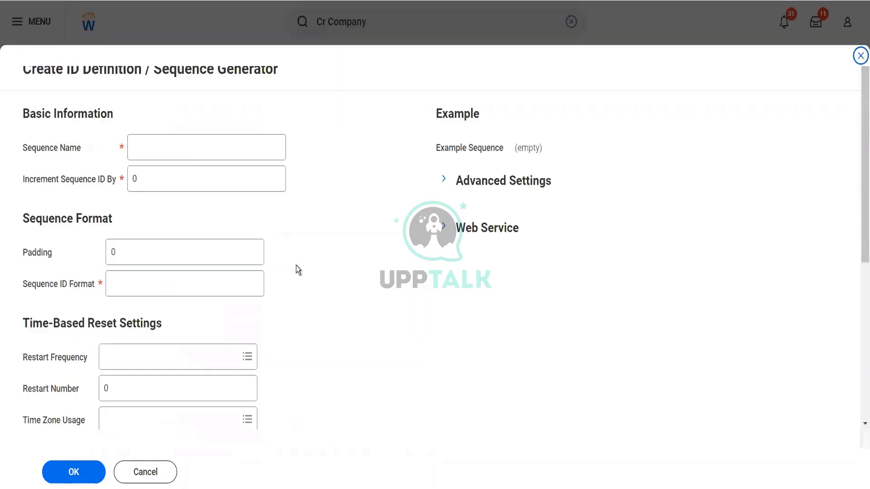
{"action": "left_click", "coordinate": [180, 148]}
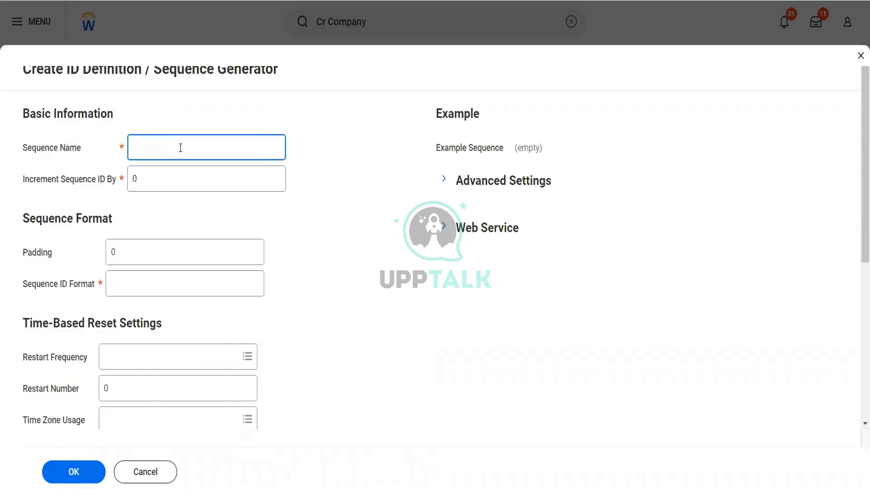
{"action": "type", "text": "Exp Reports"}
Step: Set Exp Reports to increment 1, padding 1 and format ExpReports#[seq]0, then submit it
{"action": "key", "text": "Tab"}
{"action": "type", "text": "1"}
{"action": "key", "text": "Tab"}
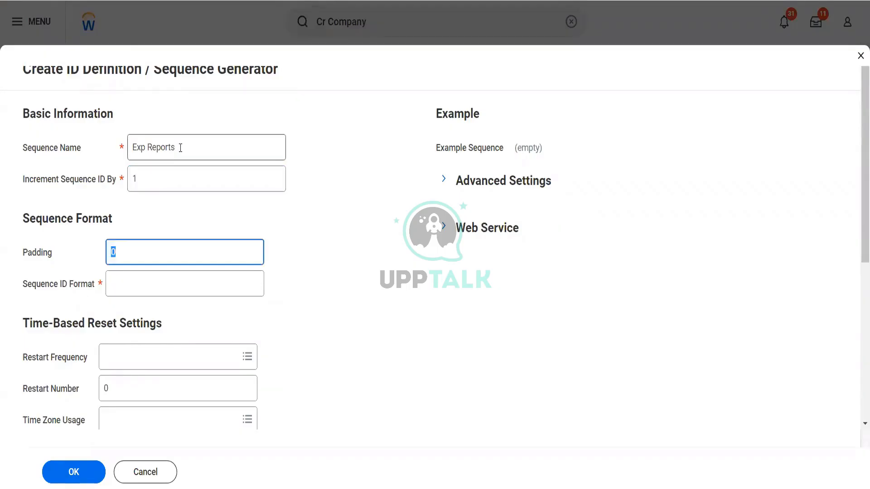
{"action": "type", "text": "1"}
{"action": "key", "text": "Tab"}
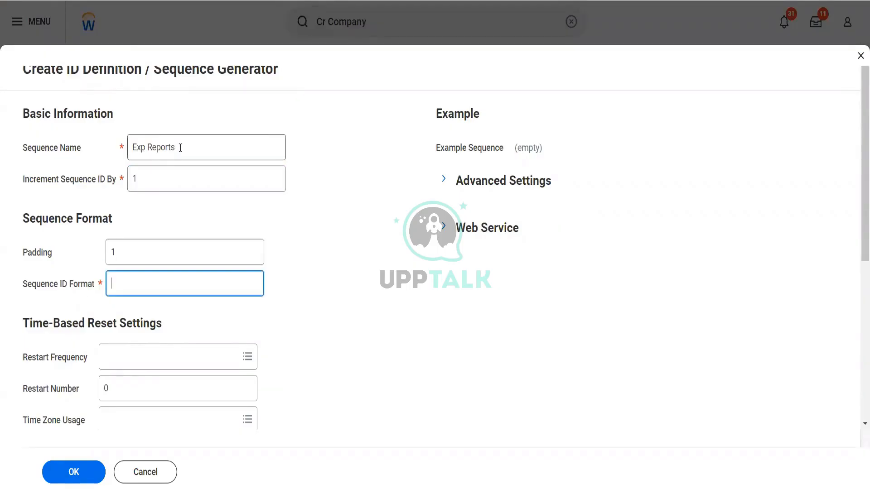
{"action": "type", "text": "ExpReports#[seq]0"}
{"action": "key", "text": "Tab"}
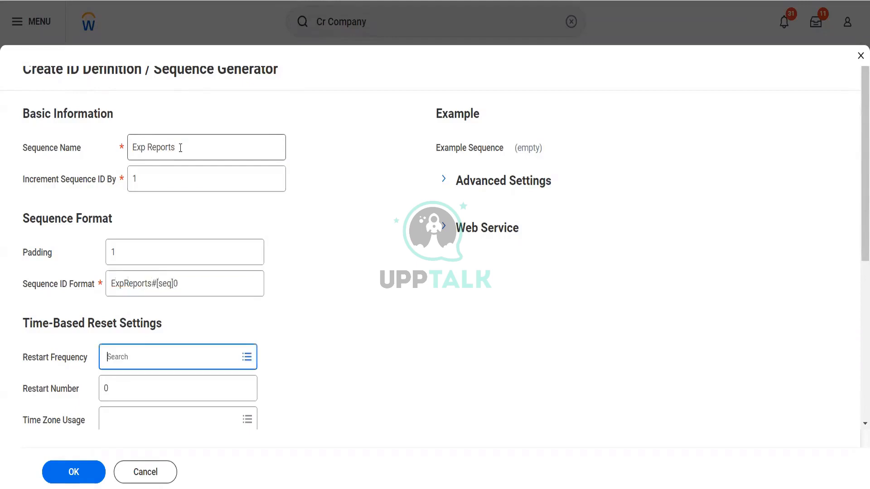
{"action": "left_click", "coordinate": [93, 477]}
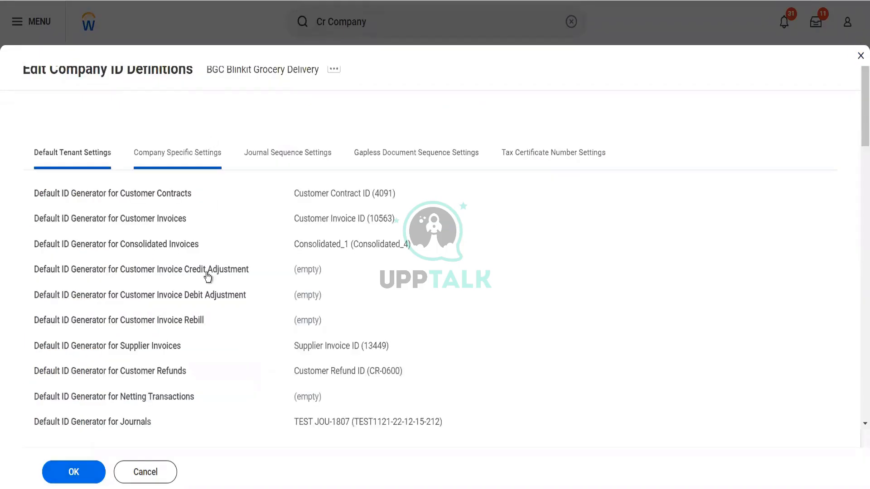
Step: Create a new sequence generator for Supplier Contracts named 'Supp Con'
{"action": "left_click", "coordinate": [191, 158]}
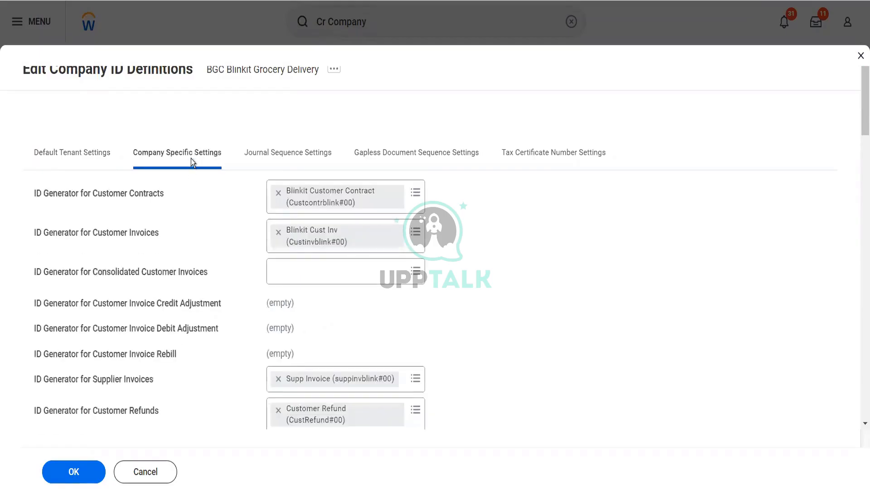
{"action": "scroll", "coordinate": [216, 251], "scroll_direction": "down", "scroll_amount": 10}
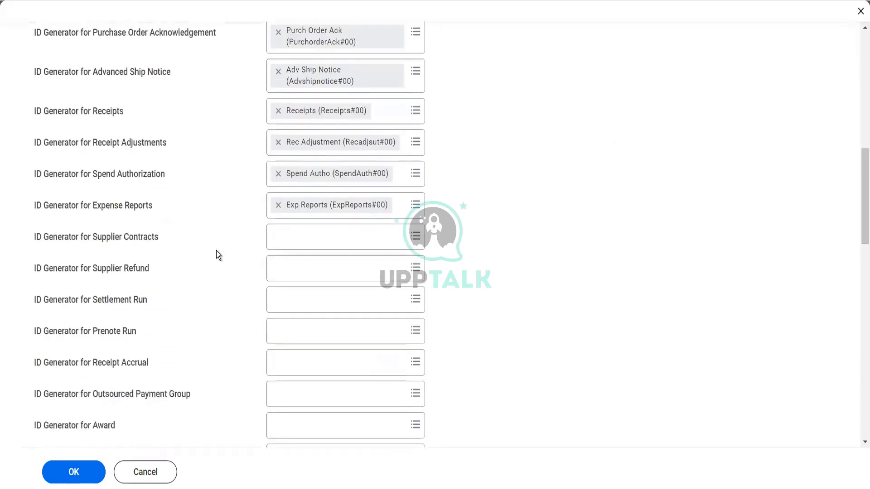
{"action": "left_click", "coordinate": [278, 240]}
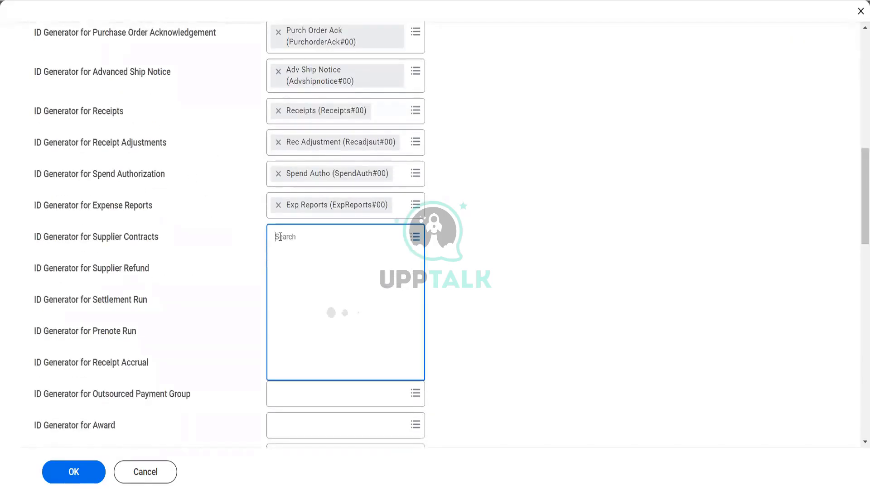
{"action": "left_click", "coordinate": [294, 267]}
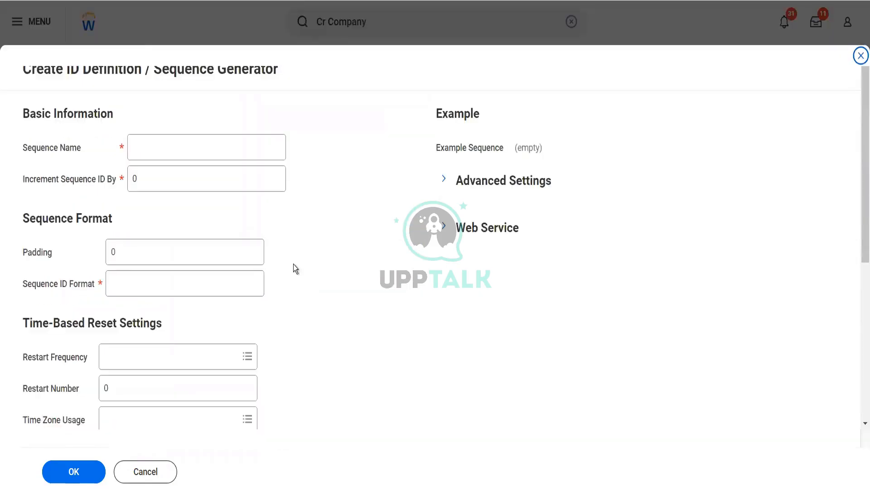
{"action": "left_click", "coordinate": [200, 148]}
{"action": "type", "text": "Sup"}
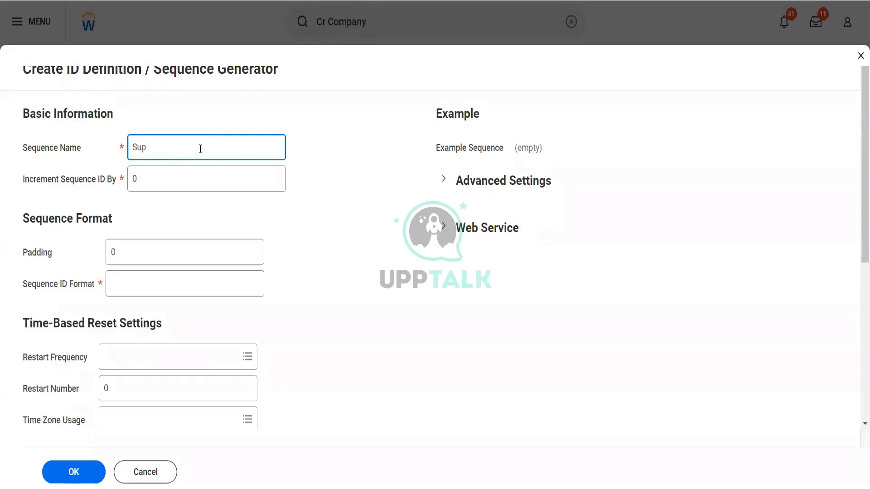
{"action": "type", "text": "p Con"}
Step: Set Supp Con to increment 1, padding 1 and format SuppContract#[seq]0, then submit it
{"action": "key", "text": "Tab"}
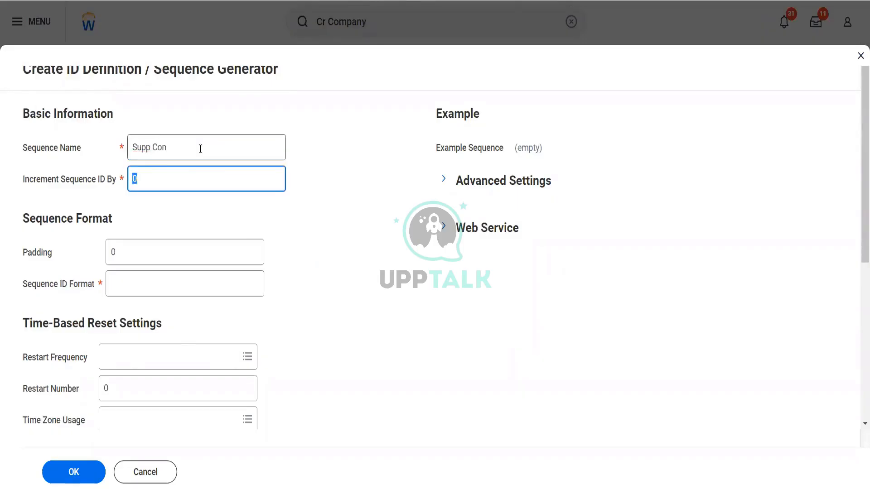
{"action": "type", "text": "1"}
{"action": "key", "text": "Tab"}
{"action": "type", "text": "1"}
{"action": "key", "text": "Tab"}
{"action": "type", "text": "SuppConttac"}
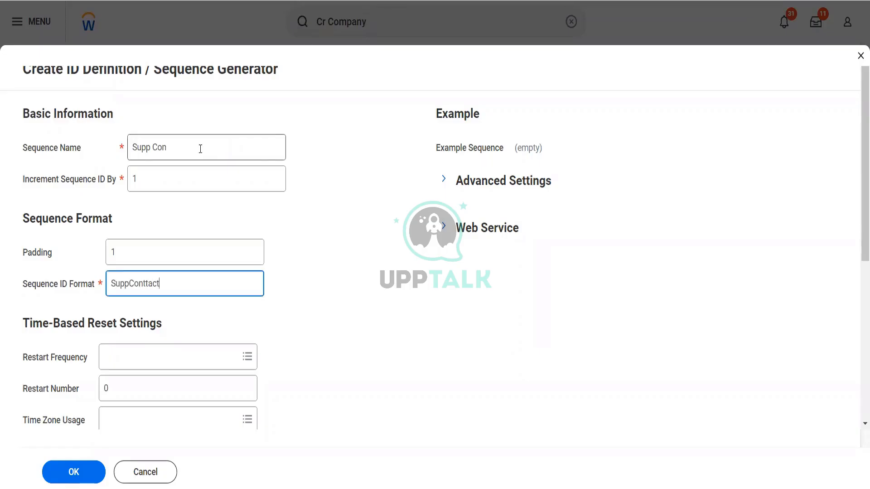
{"action": "key", "text": "BackSpace"}
{"action": "key", "text": "BackSpace"}
{"action": "key", "text": "BackSpace"}
{"action": "type", "text": "ract#[seq]0"}
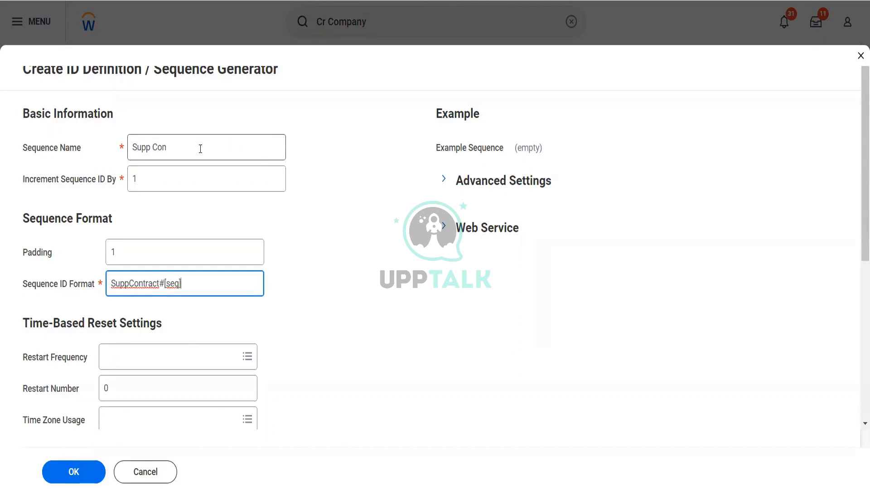
{"action": "key", "text": "Tab"}
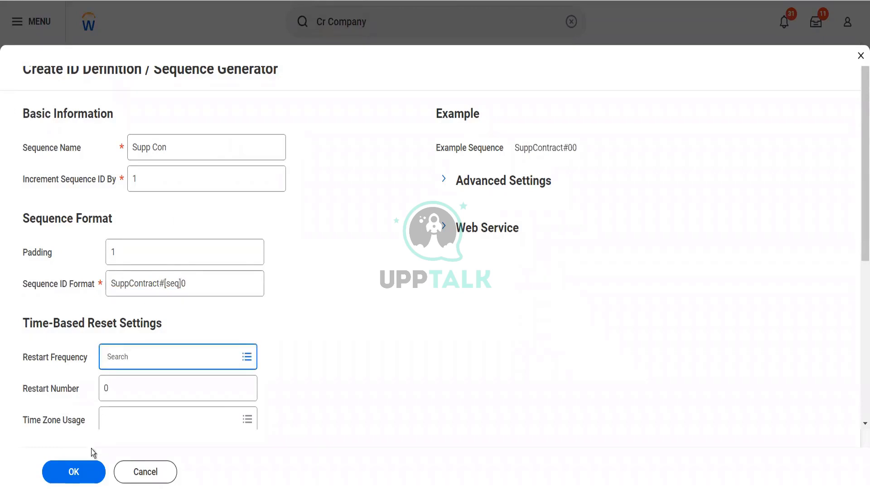
{"action": "left_click", "coordinate": [79, 473]}
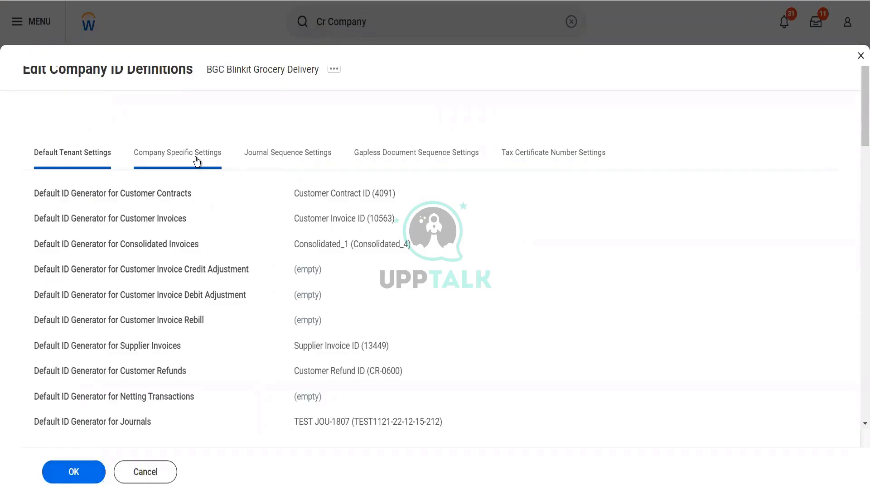
Step: Create a new sequence generator for Supplier Refund named 'SuppRefund'
{"action": "left_click", "coordinate": [197, 161]}
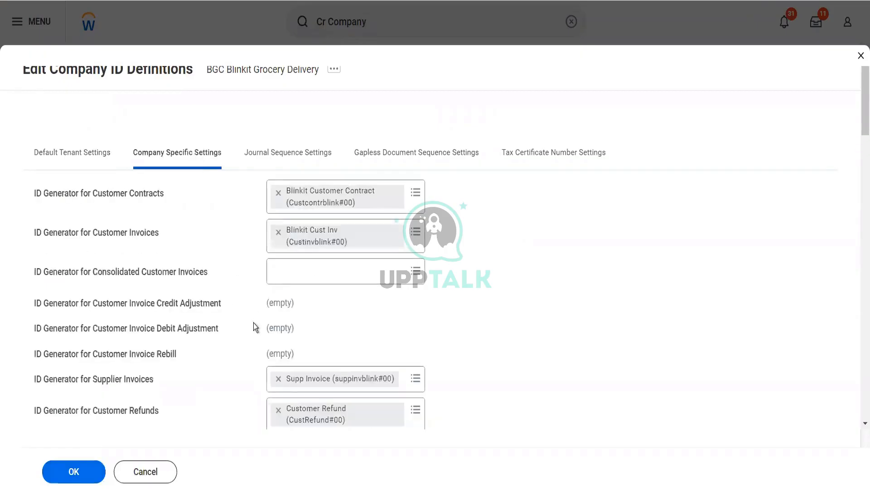
{"action": "scroll", "coordinate": [254, 323], "scroll_direction": "down", "scroll_amount": 5}
{"action": "scroll", "coordinate": [253, 323], "scroll_direction": "down", "scroll_amount": 4}
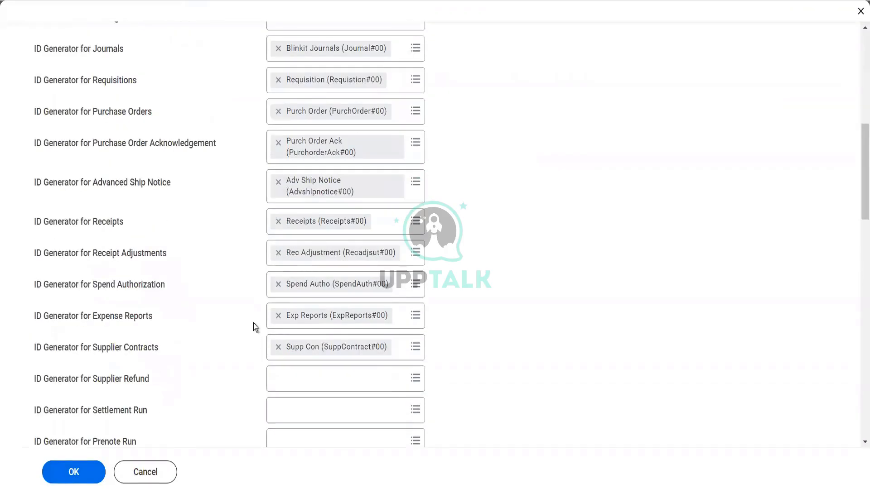
{"action": "scroll", "coordinate": [254, 322], "scroll_direction": "down", "scroll_amount": 3}
{"action": "left_click", "coordinate": [321, 241]}
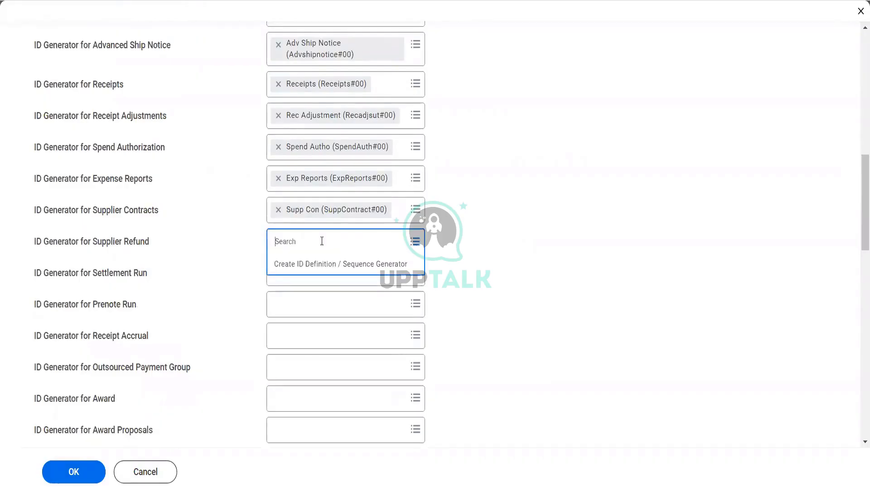
{"action": "left_click", "coordinate": [318, 268]}
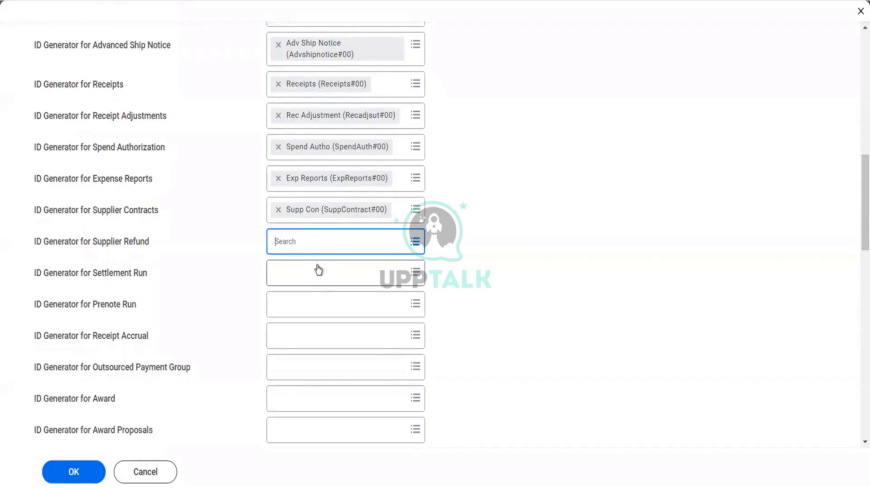
{"action": "left_click", "coordinate": [196, 135]}
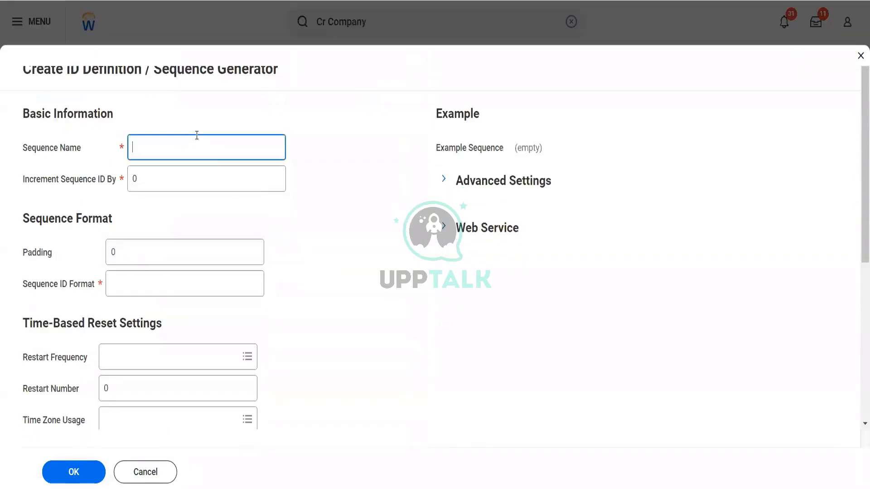
{"action": "type", "text": "SuppRefund"}
Step: Set SuppRefund to increment 1, padding 1 and format Supprefund#[seq]0, then submit it
{"action": "key", "text": "Tab"}
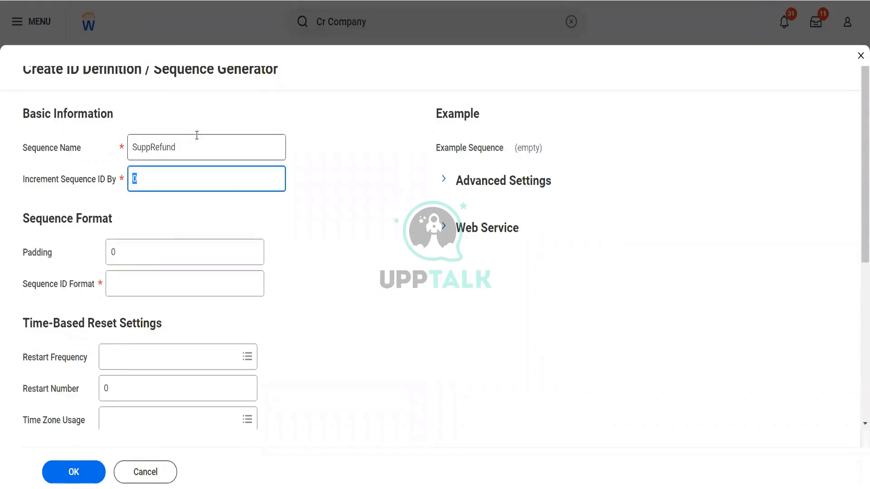
{"action": "type", "text": "1"}
{"action": "key", "text": "Tab"}
{"action": "type", "text": "1"}
{"action": "key", "text": "Tab"}
{"action": "type", "text": "Supprefund"}
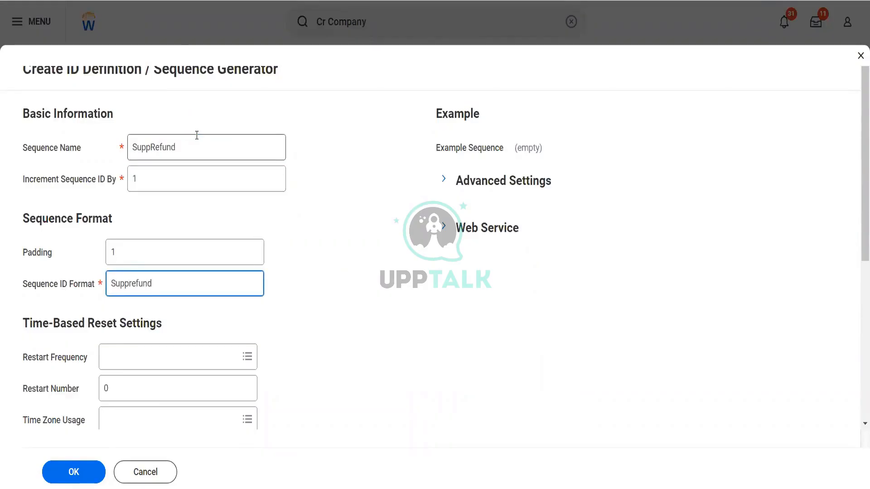
{"action": "type", "text": "#[seq]0"}
{"action": "key", "text": "Tab"}
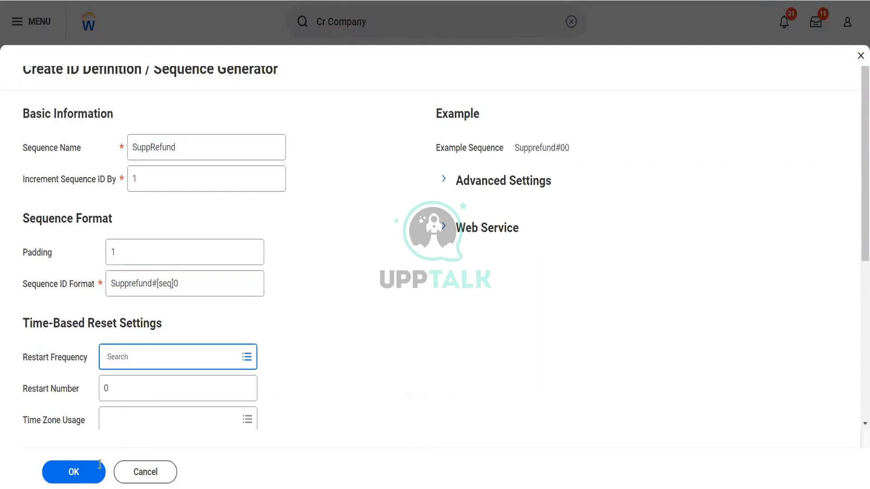
{"action": "left_click", "coordinate": [88, 482]}
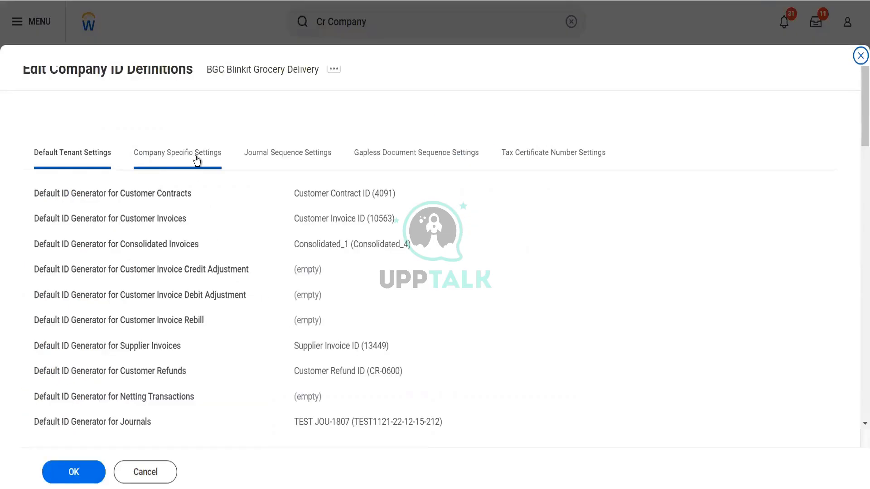
Step: Create a new sequence generator for Settlement Run named 'Sett Run'
{"action": "left_click", "coordinate": [197, 159]}
{"action": "scroll", "coordinate": [259, 292], "scroll_direction": "down", "scroll_amount": 15}
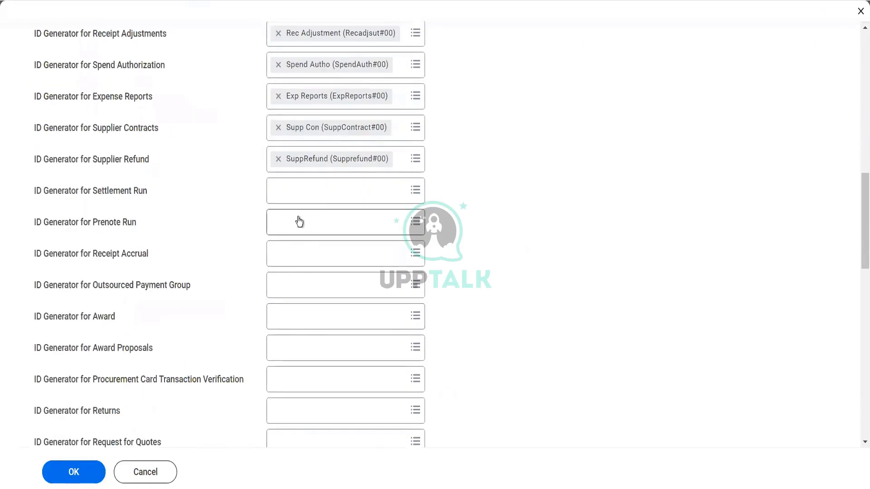
{"action": "left_click", "coordinate": [315, 194]}
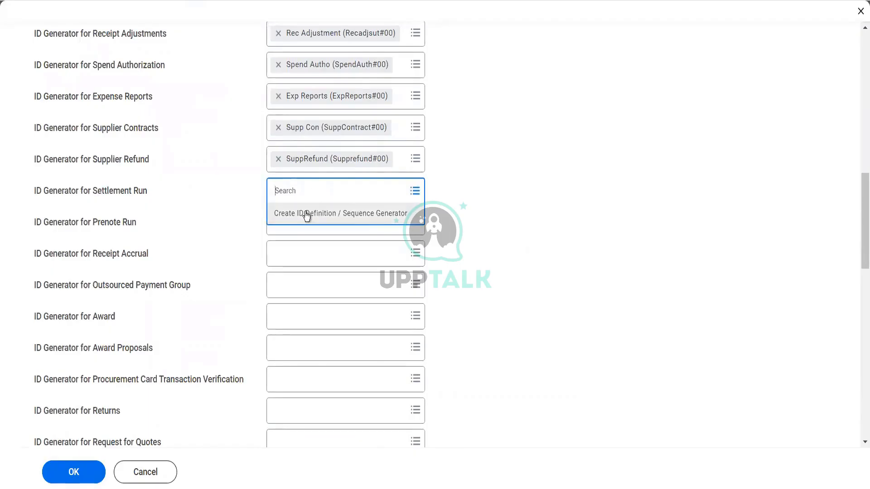
{"action": "left_click", "coordinate": [307, 214]}
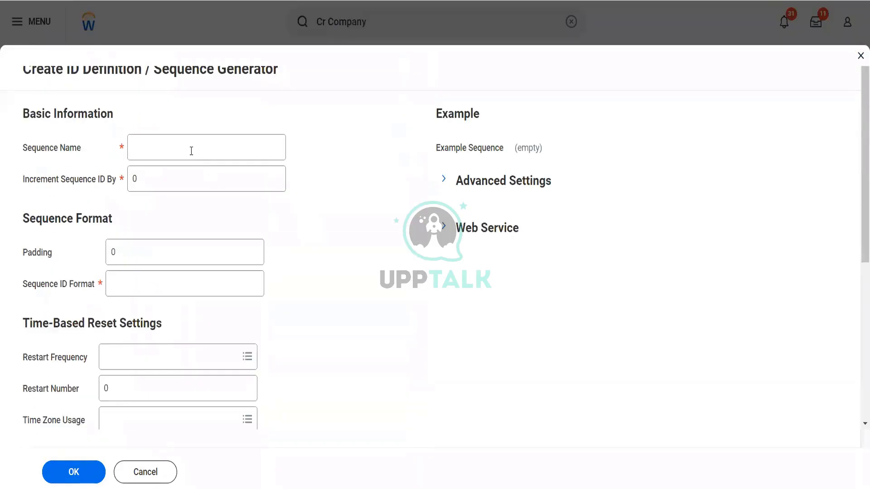
{"action": "left_click", "coordinate": [191, 151]}
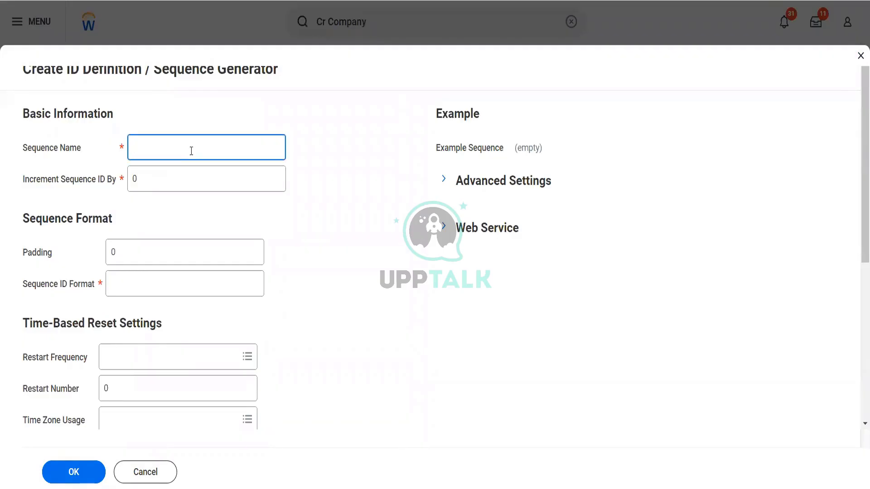
{"action": "type", "text": "Sett Runu"}
{"action": "key", "text": "Tab"}
{"action": "key", "text": "shift+Tab"}
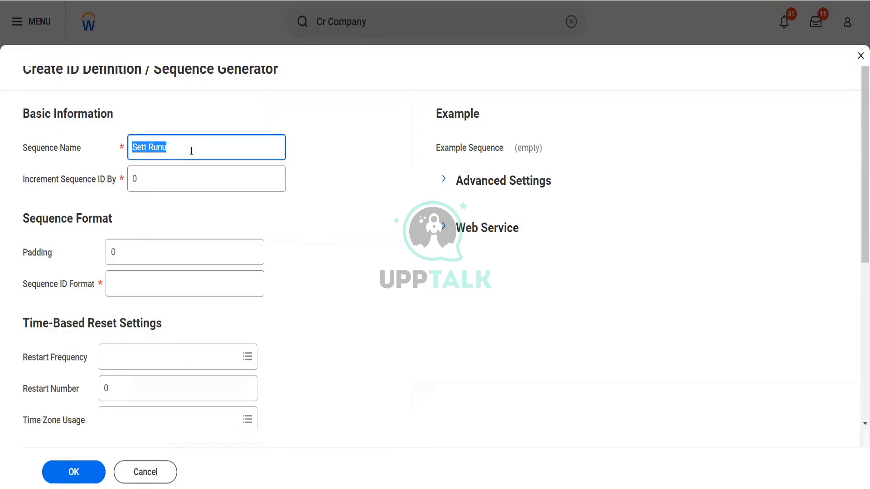
{"action": "key", "text": "End"}
{"action": "key", "text": "BackSpace"}
{"action": "key", "text": "Tab"}
Step: Set Sett Run to increment 1, padding 1 and format Settrun#[seq]0 (Settrun#00), then submit it
{"action": "type", "text": "1"}
{"action": "key", "text": "Tab"}
{"action": "type", "text": "1"}
{"action": "key", "text": "Tab"}
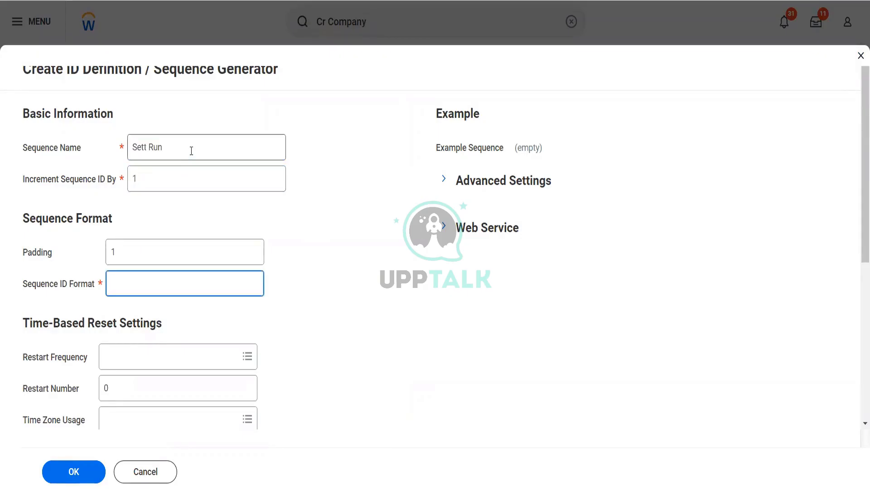
{"action": "type", "text": "Settrun#[seq]"}
{"action": "key", "text": "Tab"}
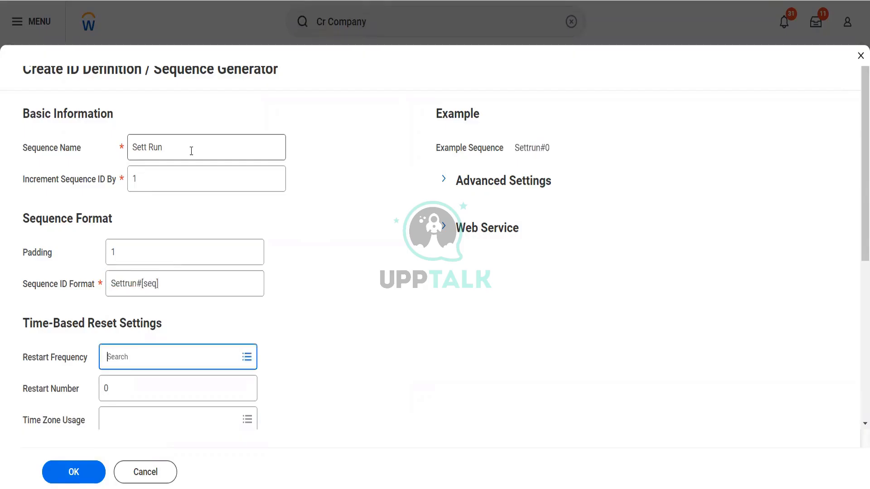
{"action": "left_click", "coordinate": [194, 291]}
{"action": "type", "text": "0"}
{"action": "key", "text": "Tab"}
{"action": "left_click", "coordinate": [83, 472]}
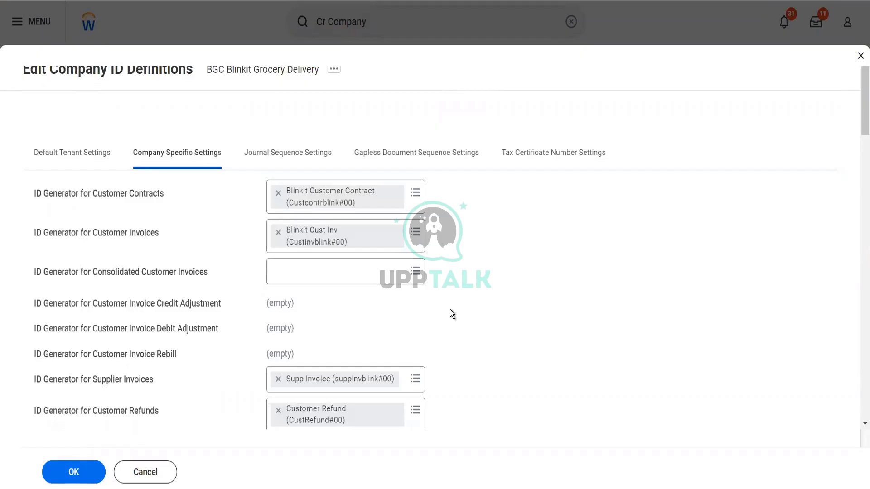
{"action": "scroll", "coordinate": [450, 308], "scroll_direction": "down", "scroll_amount": 2}
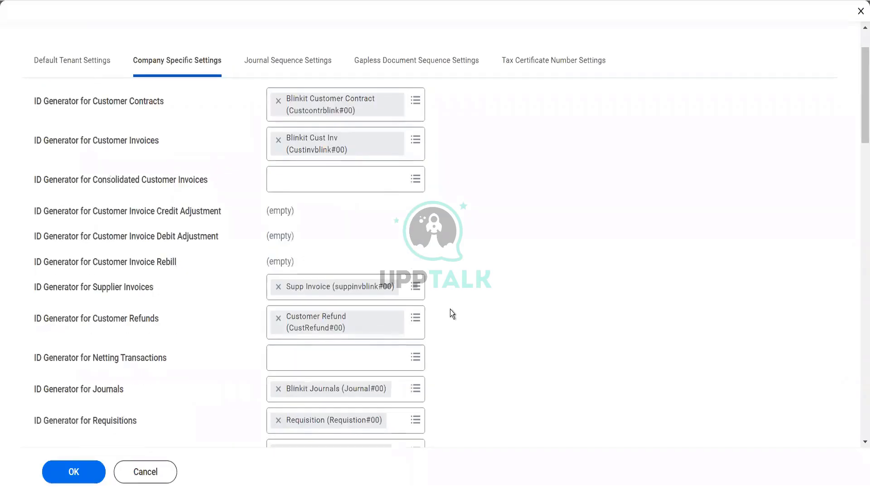
{"action": "scroll", "coordinate": [450, 309], "scroll_direction": "down", "scroll_amount": 7}
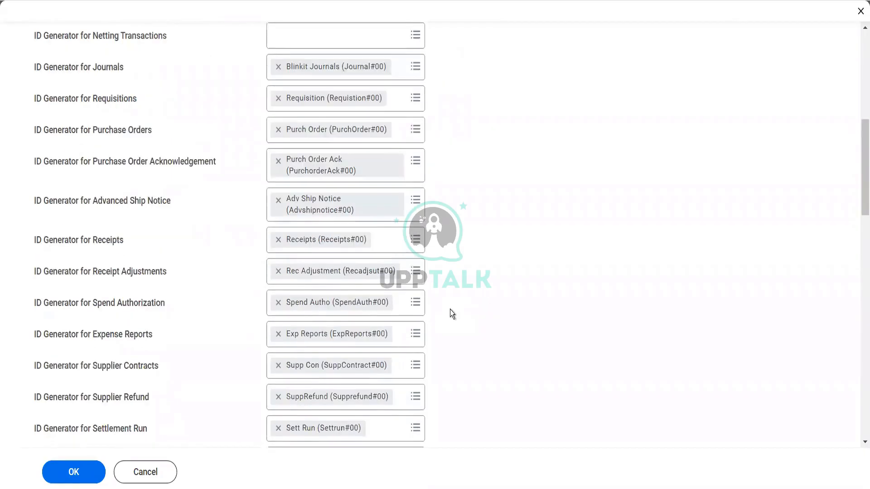
{"action": "scroll", "coordinate": [450, 309], "scroll_direction": "down", "scroll_amount": 6}
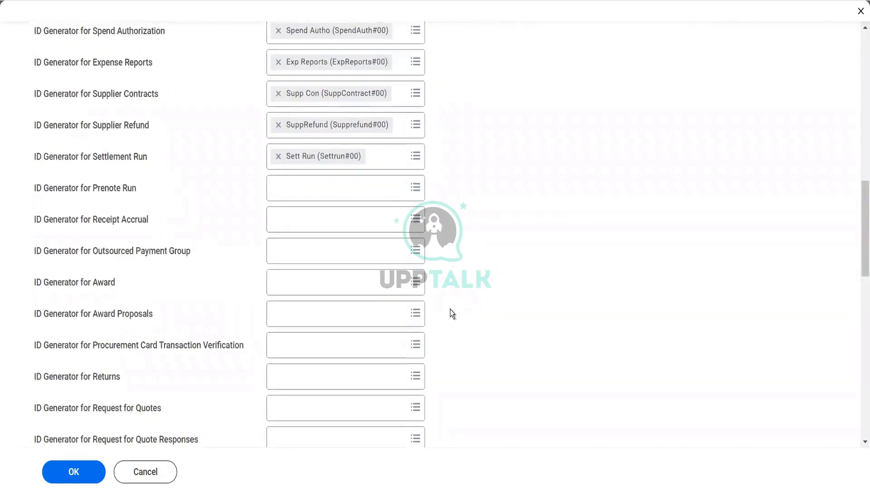
{"action": "scroll", "coordinate": [450, 309], "scroll_direction": "down", "scroll_amount": 1}
{"action": "scroll", "coordinate": [450, 309], "scroll_direction": "down", "scroll_amount": 1}
{"action": "scroll", "coordinate": [449, 309], "scroll_direction": "down", "scroll_amount": 1}
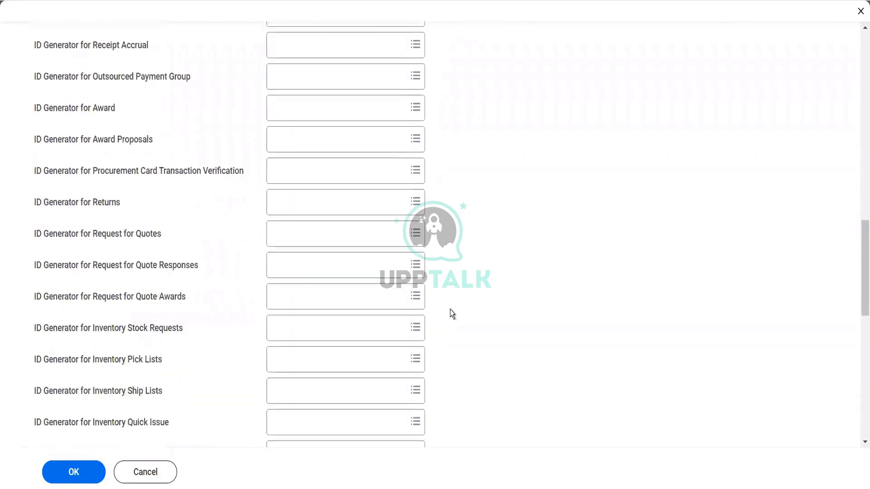
{"action": "scroll", "coordinate": [450, 309], "scroll_direction": "down", "scroll_amount": 1}
{"action": "scroll", "coordinate": [449, 309], "scroll_direction": "down", "scroll_amount": 1}
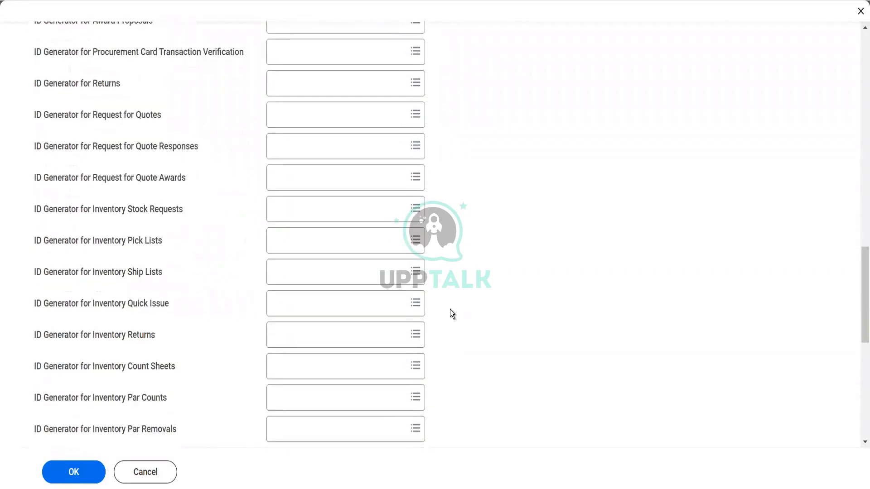
{"action": "scroll", "coordinate": [450, 309], "scroll_direction": "down", "scroll_amount": 2}
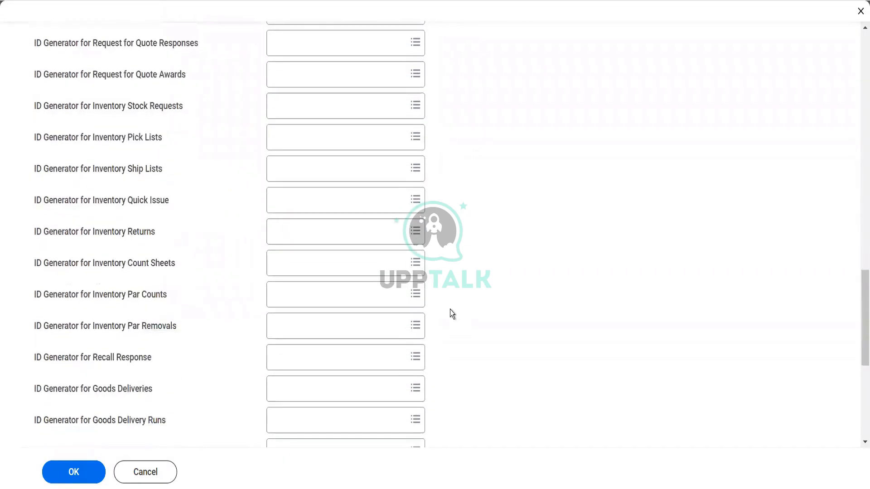
{"action": "scroll", "coordinate": [450, 309], "scroll_direction": "down", "scroll_amount": 2}
{"action": "scroll", "coordinate": [450, 309], "scroll_direction": "down", "scroll_amount": 1}
{"action": "scroll", "coordinate": [450, 312], "scroll_direction": "down", "scroll_amount": 1}
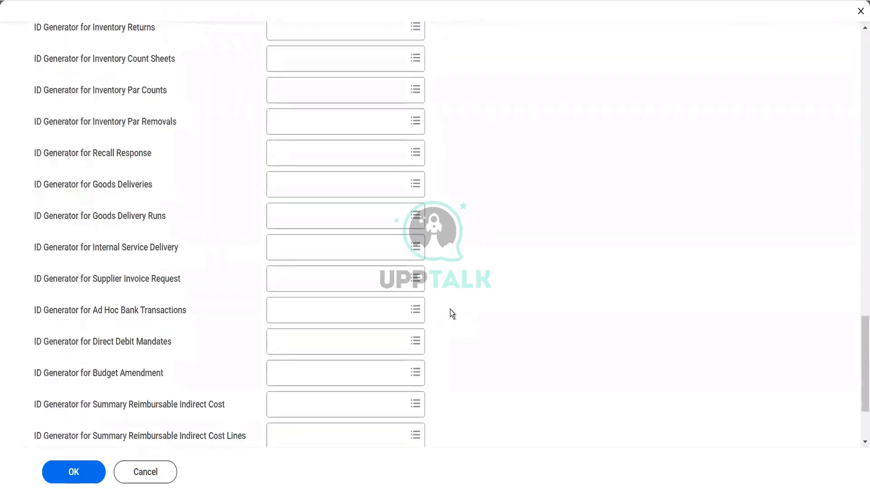
{"action": "scroll", "coordinate": [450, 313], "scroll_direction": "down", "scroll_amount": 1}
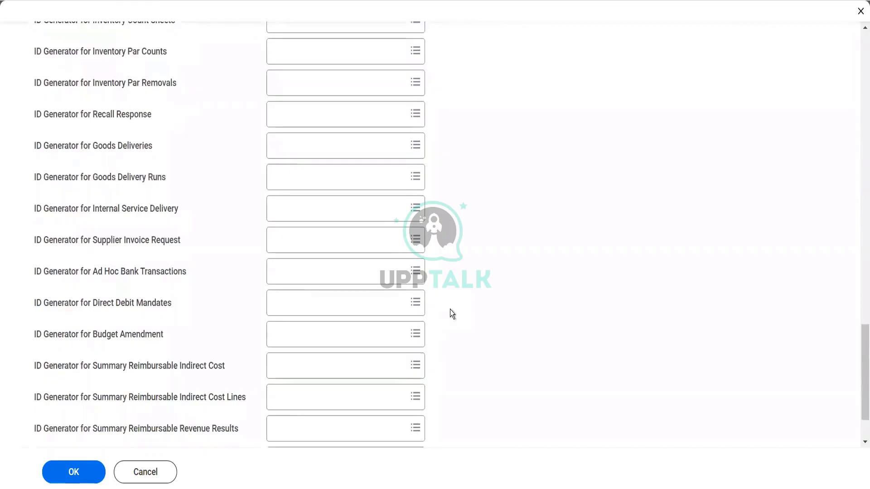
Step: Create a new sequence generator for Ad Hoc Bank Transactions named 'Adhoc bank Request'
{"action": "left_click", "coordinate": [330, 278]}
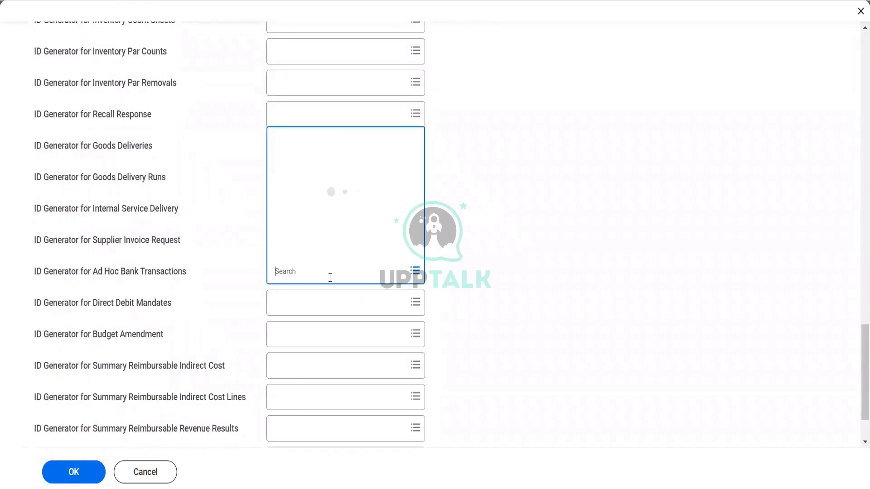
{"action": "left_click", "coordinate": [329, 257]}
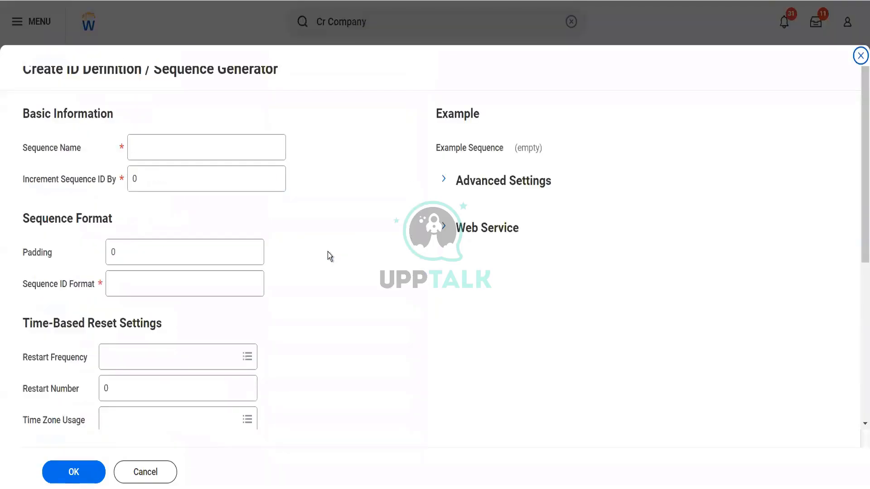
{"action": "left_click", "coordinate": [220, 146]}
{"action": "type", "text": "A"}
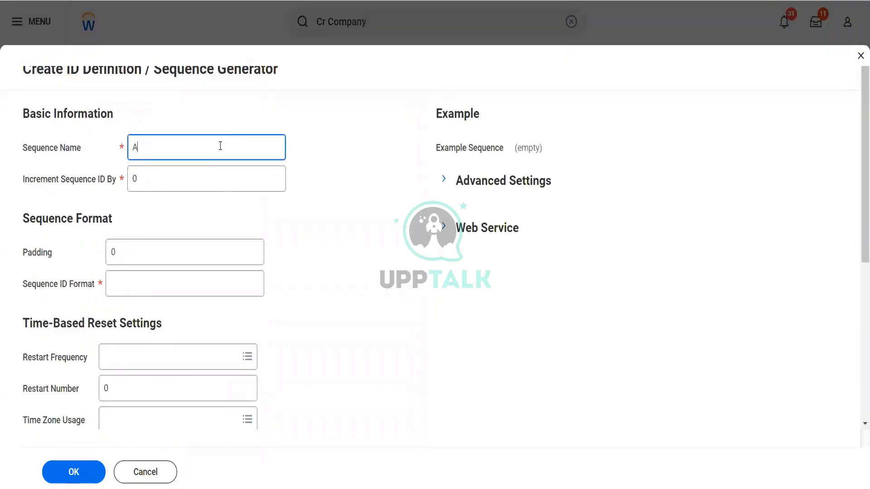
{"action": "type", "text": "dhoc bank Request"}
Step: Set Adhoc bank Request to increment 1, padding 1 and format AdhocBankReq#[seq]0, then submit it
{"action": "key", "text": "Tab"}
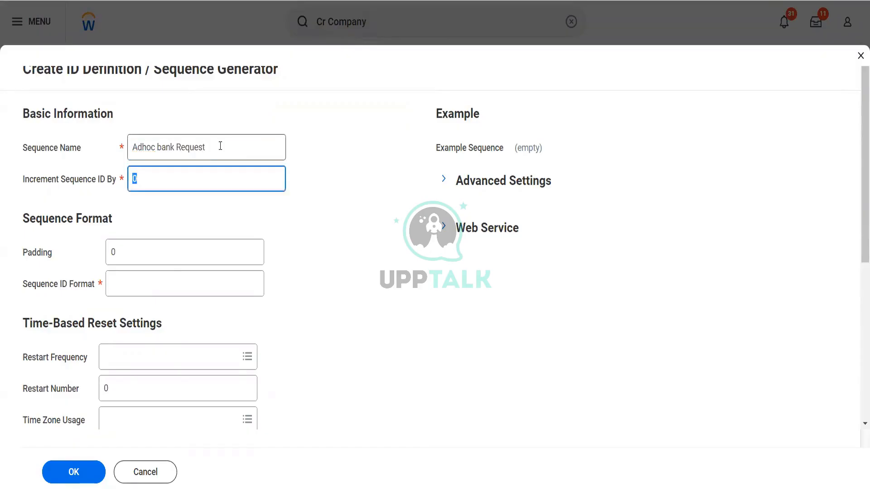
{"action": "type", "text": "1"}
{"action": "key", "text": "Tab"}
{"action": "type", "text": "1"}
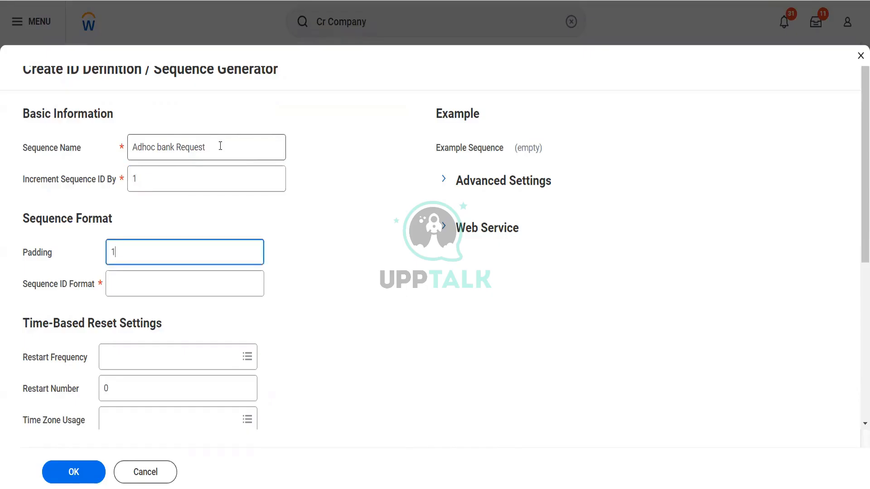
{"action": "key", "text": "Tab"}
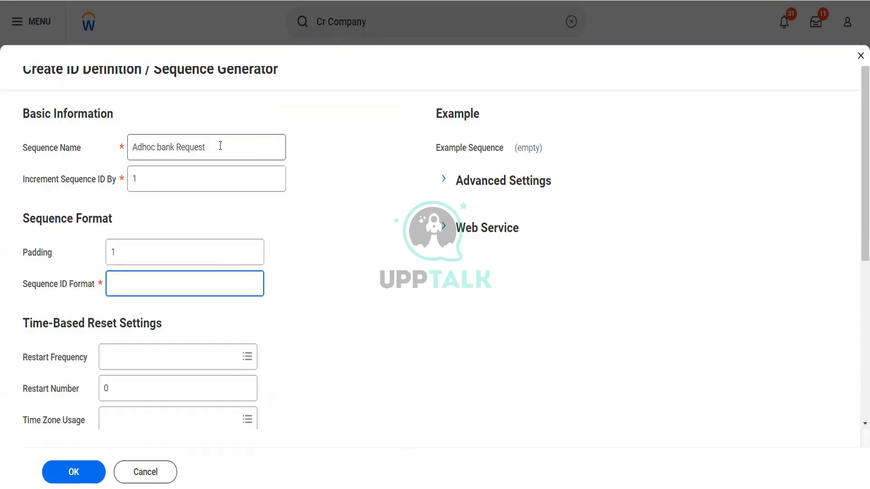
{"action": "type", "text": "AdhocBankReq#[s"}
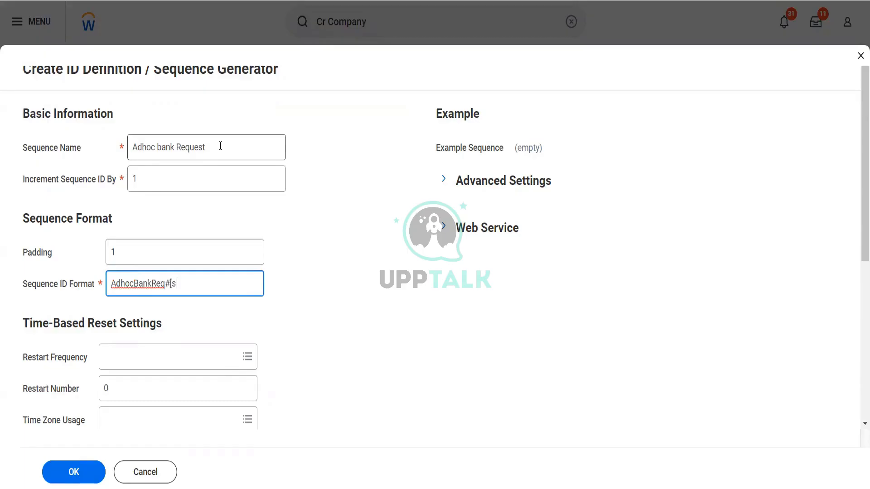
{"action": "type", "text": "eq]0"}
{"action": "key", "text": "Tab"}
{"action": "left_click", "coordinate": [83, 473]}
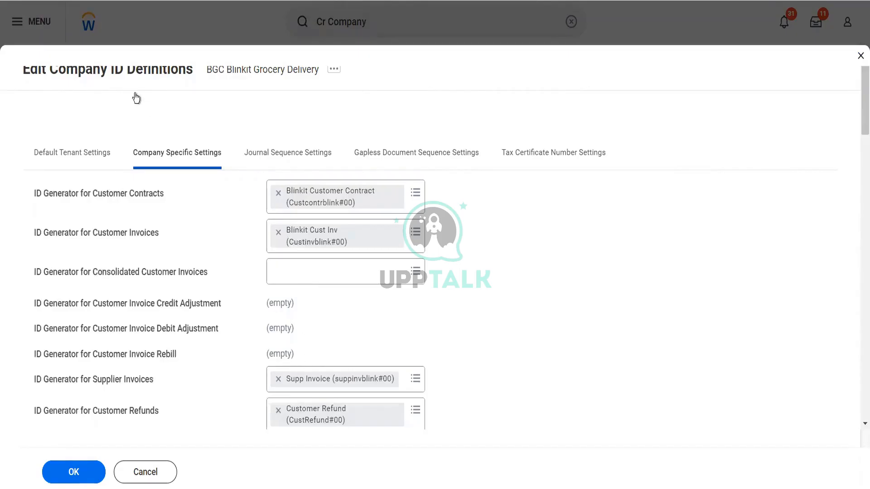
Step: Scroll the company ID definitions to confirm Ad Hoc Bank Transactions uses Adhoc bank Request (AdhocBankReq#00)
{"action": "scroll", "coordinate": [350, 243], "scroll_direction": "down", "scroll_amount": 8}
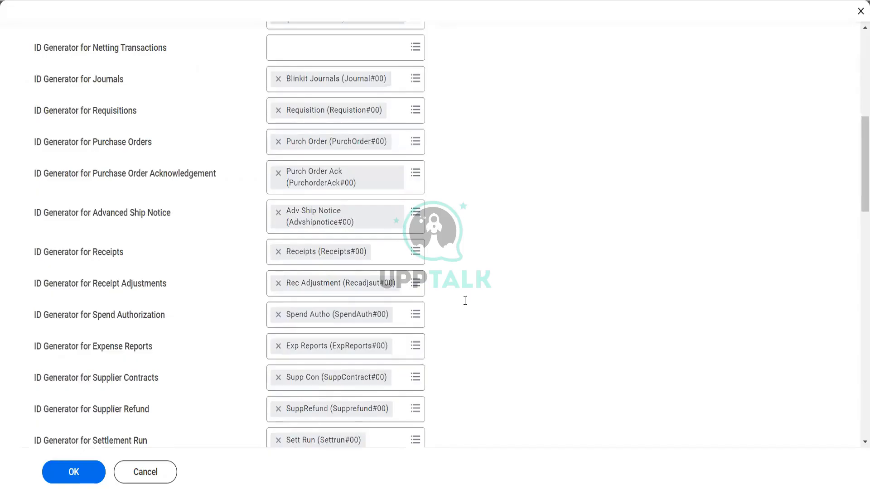
{"action": "scroll", "coordinate": [464, 301], "scroll_direction": "down", "scroll_amount": 7}
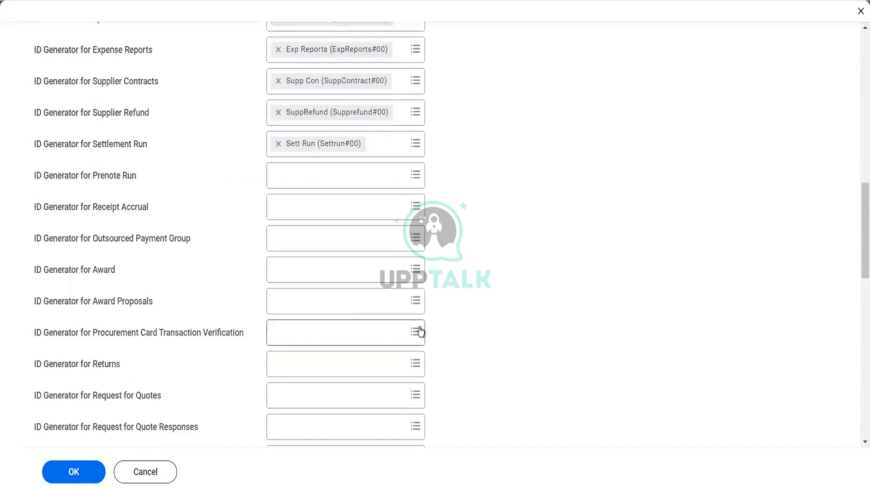
{"action": "scroll", "coordinate": [420, 332], "scroll_direction": "down", "scroll_amount": 3}
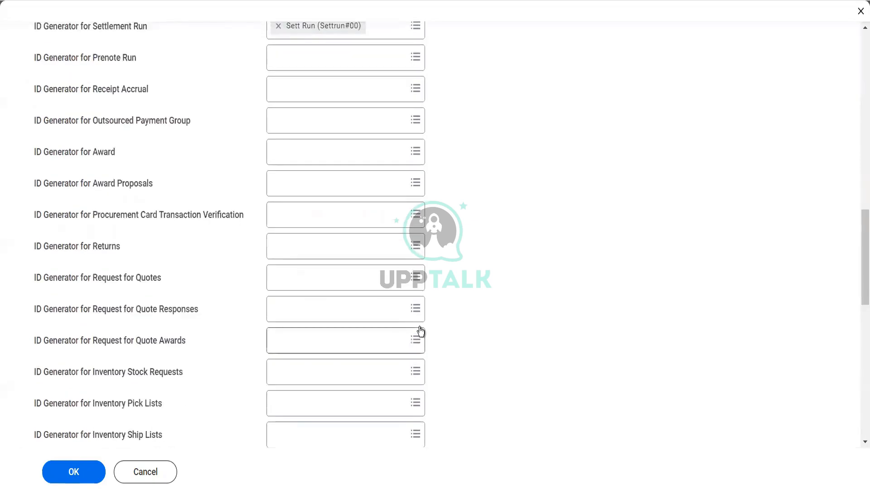
{"action": "scroll", "coordinate": [420, 332], "scroll_direction": "down", "scroll_amount": 3}
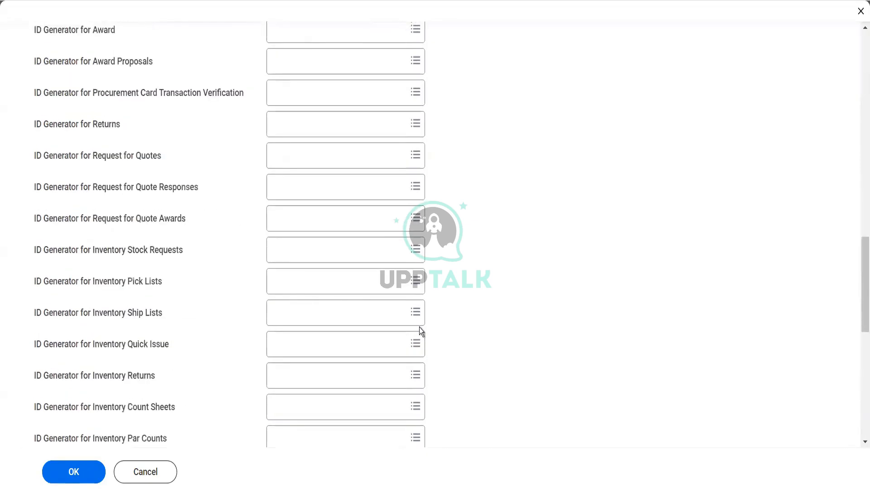
{"action": "scroll", "coordinate": [419, 327], "scroll_direction": "down", "scroll_amount": 5}
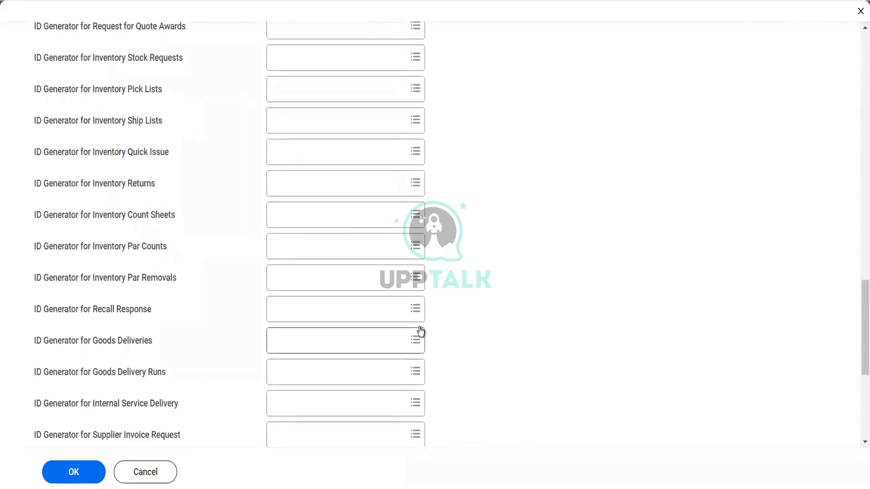
{"action": "scroll", "coordinate": [421, 331], "scroll_direction": "down", "scroll_amount": 2}
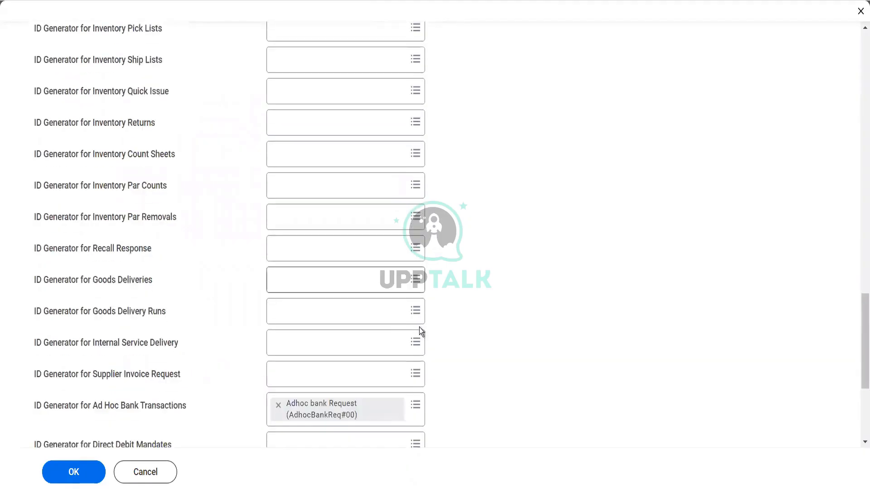
{"action": "scroll", "coordinate": [421, 331], "scroll_direction": "down", "scroll_amount": 5}
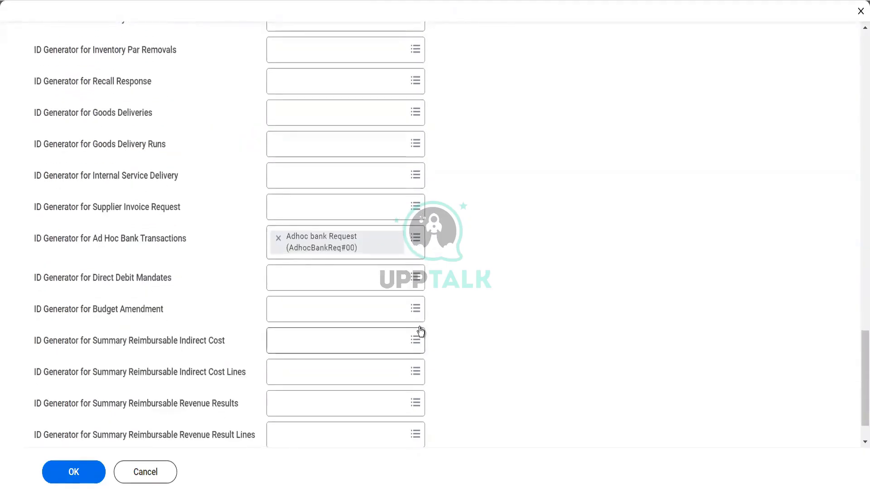
{"action": "scroll", "coordinate": [421, 331], "scroll_direction": "down", "scroll_amount": 2}
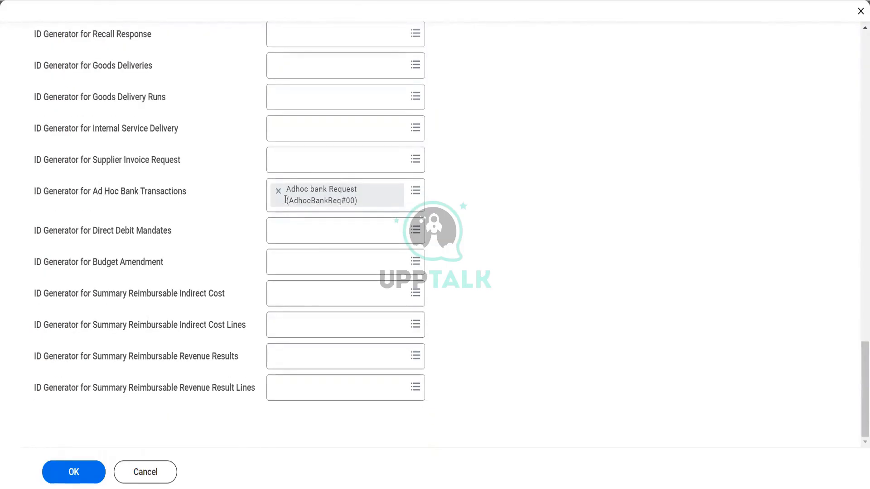
Step: Start a new SuppInvreq sequence generator for Supplier Invoice Request with increment 1 and padding 1
{"action": "left_click", "coordinate": [291, 166]}
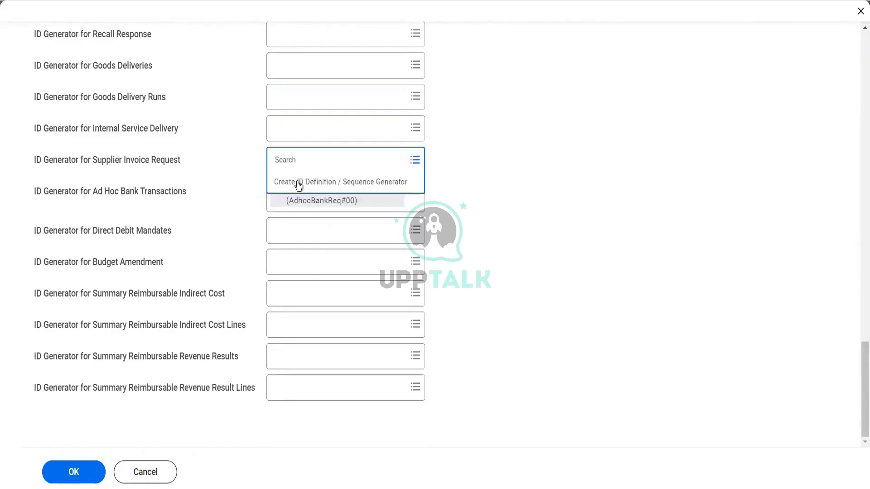
{"action": "left_click", "coordinate": [297, 184]}
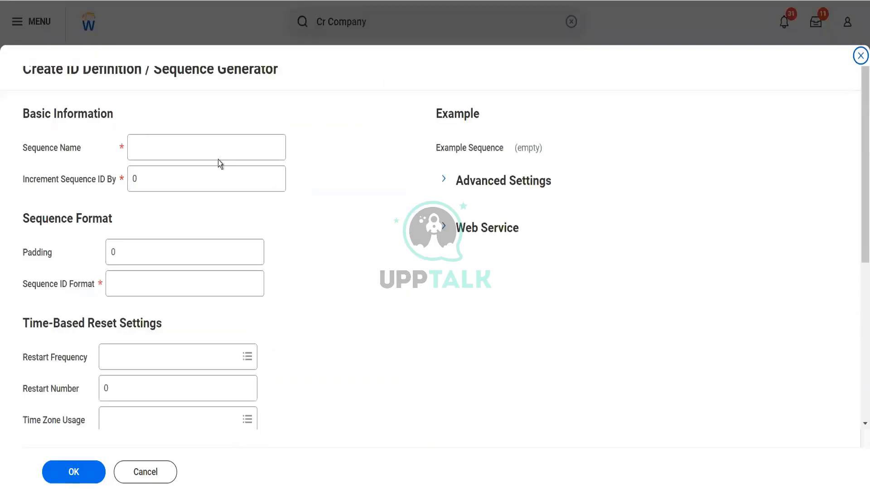
{"action": "left_click", "coordinate": [213, 148]}
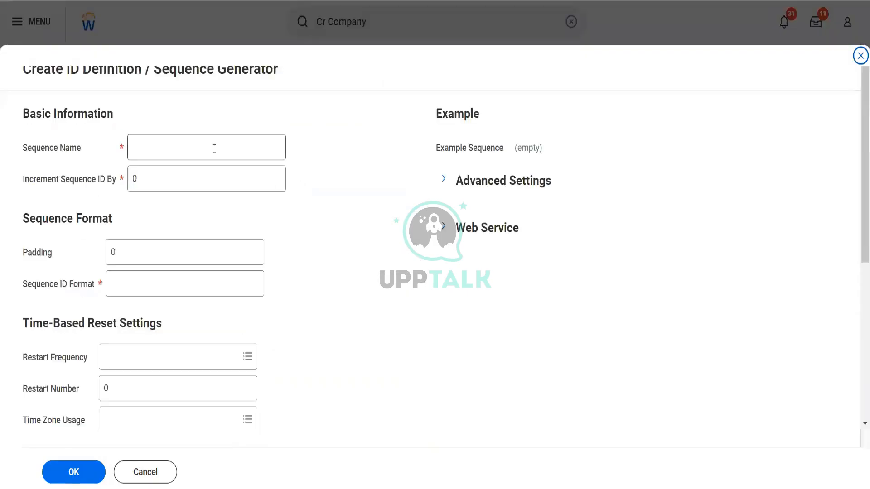
{"action": "type", "text": "Sup"}
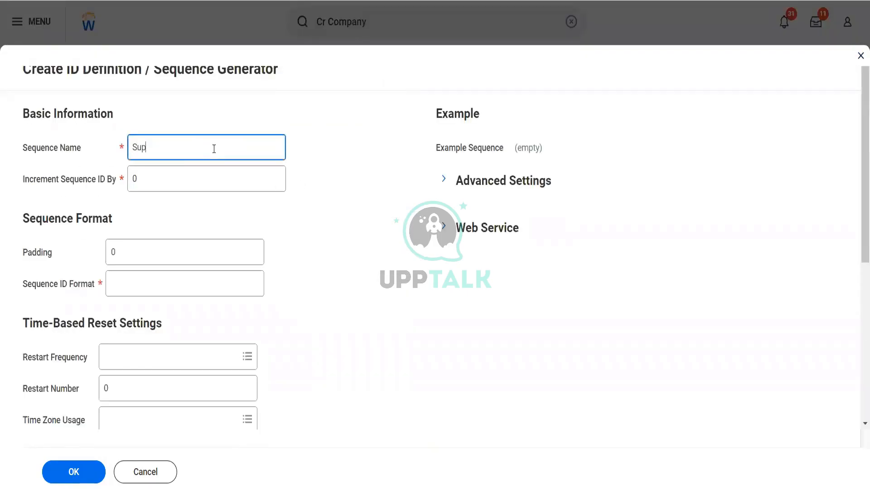
{"action": "type", "text": "pInvreq"}
{"action": "key", "text": "Tab"}
{"action": "type", "text": "1"}
{"action": "key", "text": "Tab"}
{"action": "type", "text": "1"}
{"action": "key", "text": "Tab"}
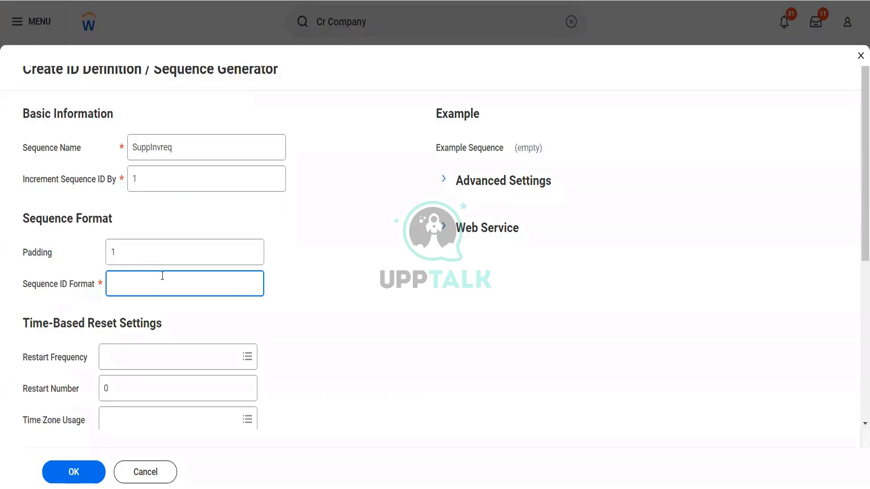
Step: Set the Sequence ID Format to suppinvreq#[seq]0 and save the generator
{"action": "left_click", "coordinate": [158, 252]}
{"action": "key", "text": "Tab"}
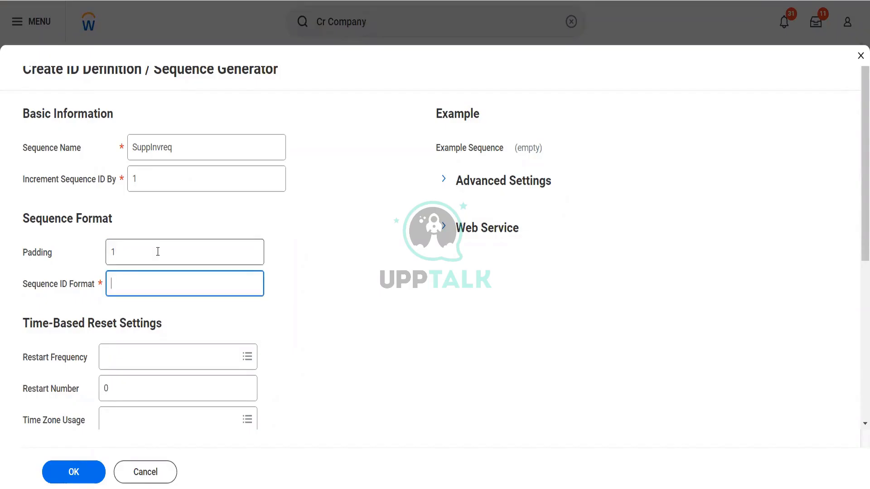
{"action": "type", "text": "suppinvreq#[seq]"}
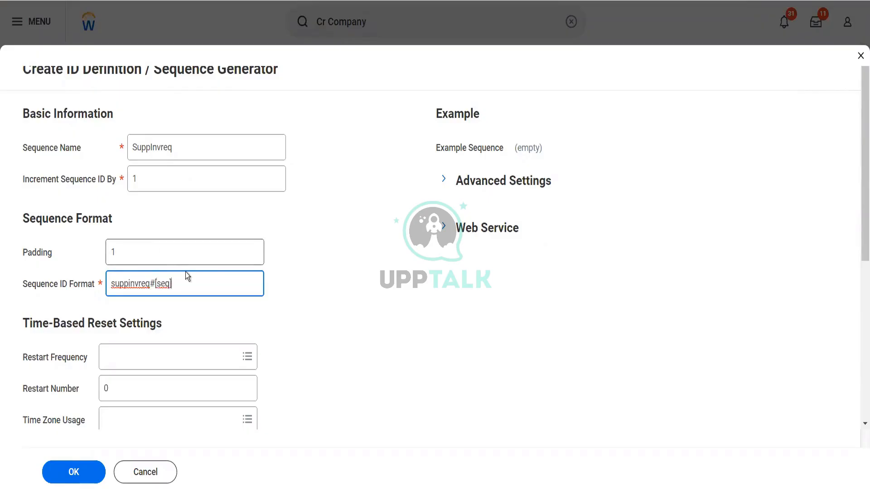
{"action": "type", "text": "0"}
{"action": "key", "text": "Tab"}
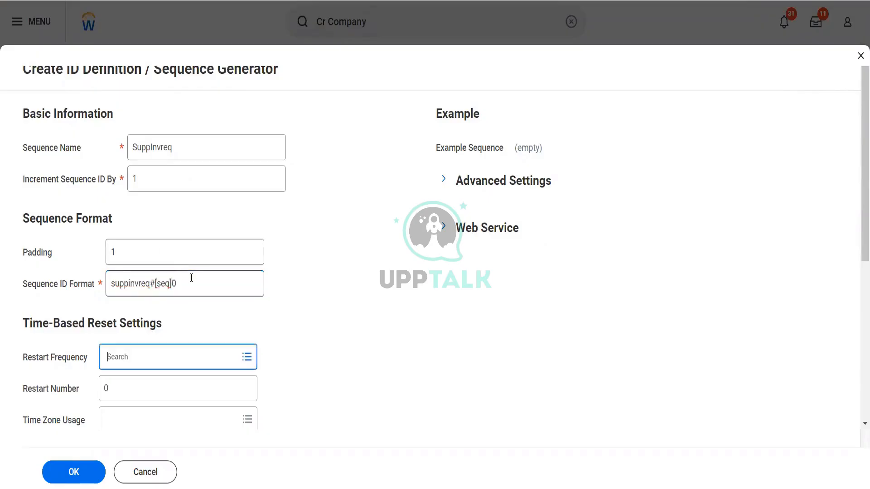
{"action": "left_click", "coordinate": [67, 469]}
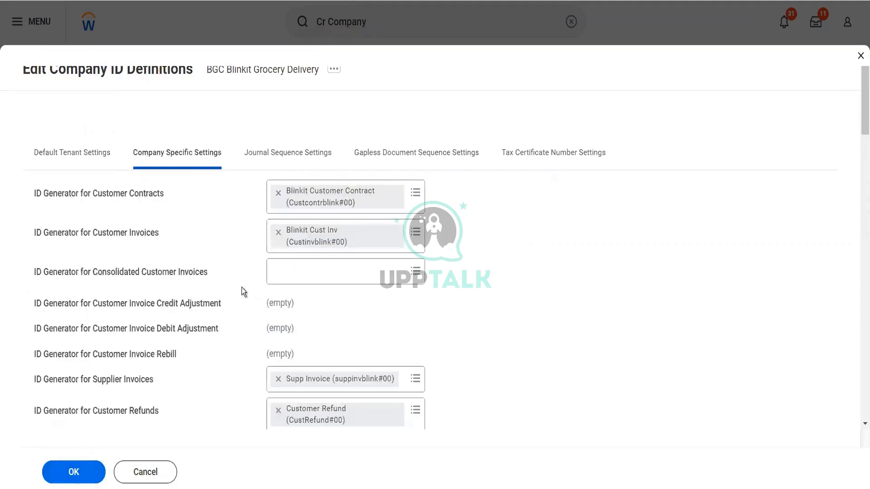
Step: Save the edited company ID definitions and return to the BGC Blinkit Grocery Delivery page
{"action": "scroll", "coordinate": [241, 288], "scroll_direction": "down", "scroll_amount": 20}
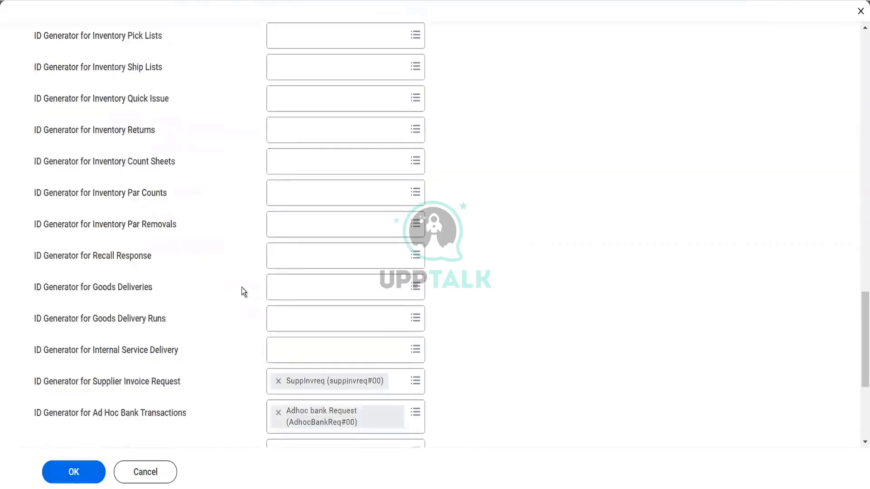
{"action": "scroll", "coordinate": [241, 288], "scroll_direction": "down", "scroll_amount": 5}
{"action": "left_click", "coordinate": [81, 475]}
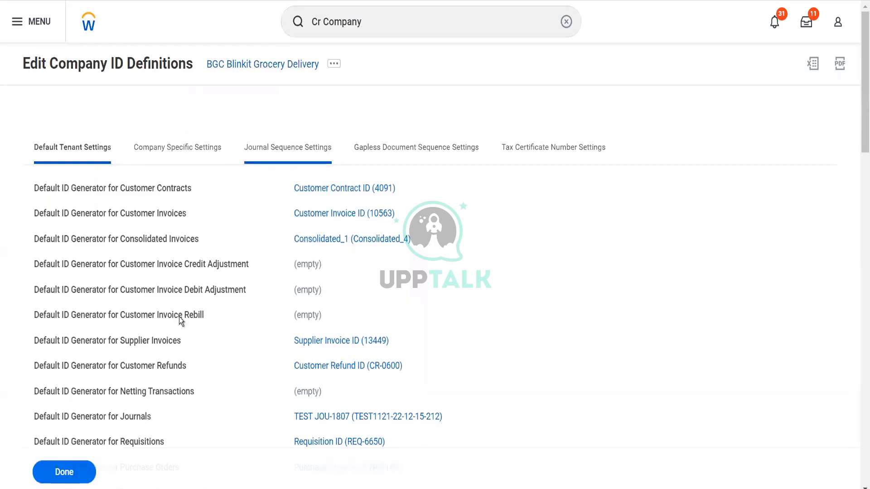
{"action": "left_click", "coordinate": [78, 474]}
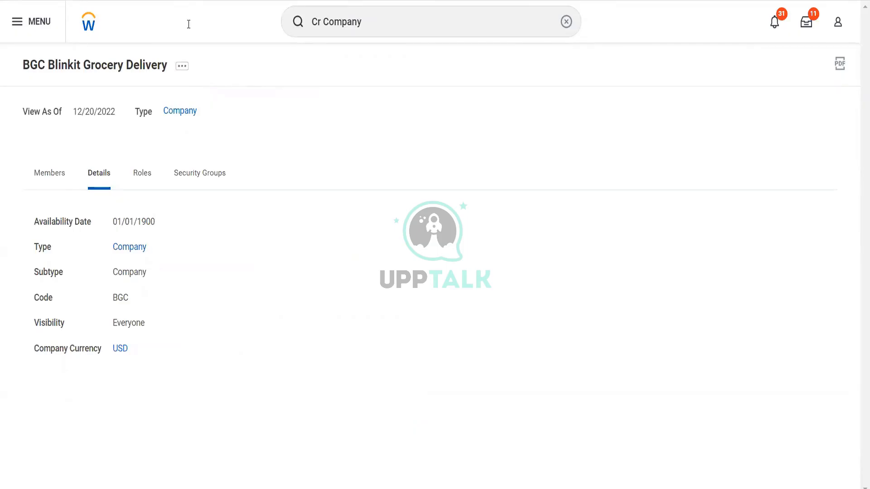
Step: From the company's related actions, choose Company > Edit Company Accounting Details for BGC Blinkit Grocery Delivery
{"action": "left_click", "coordinate": [182, 66]}
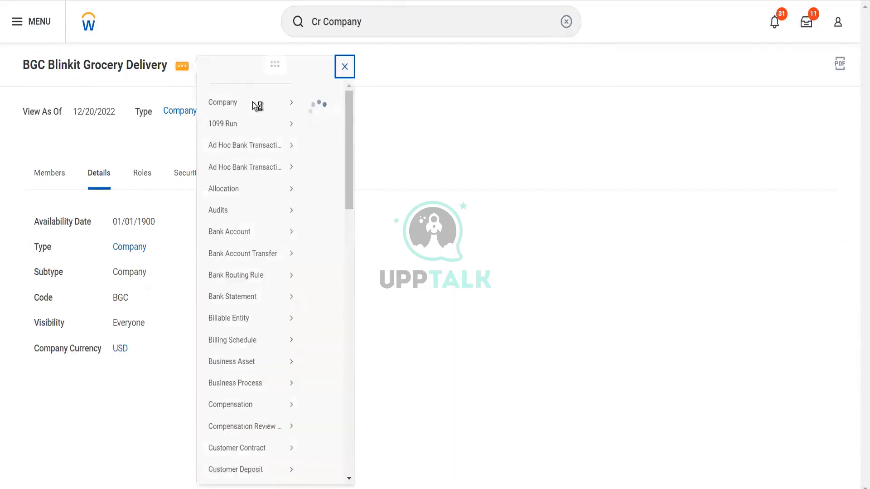
{"action": "mouse_move", "coordinate": [271, 120]}
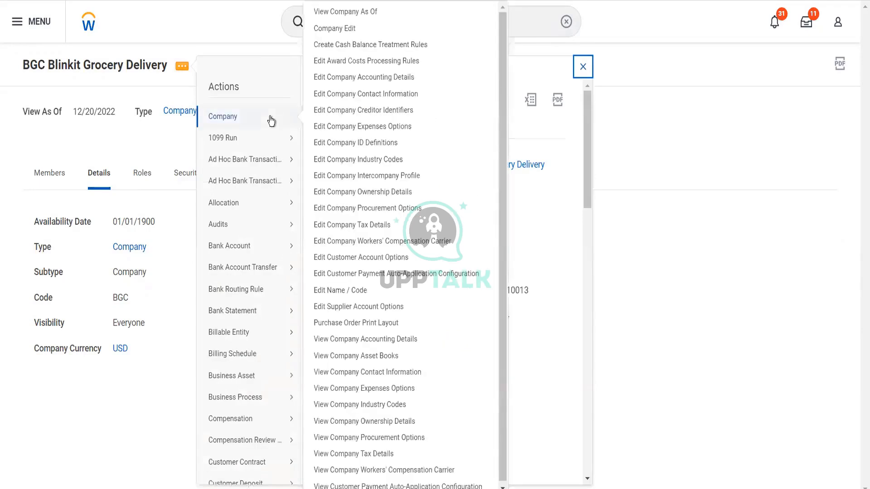
{"action": "left_click", "coordinate": [360, 81]}
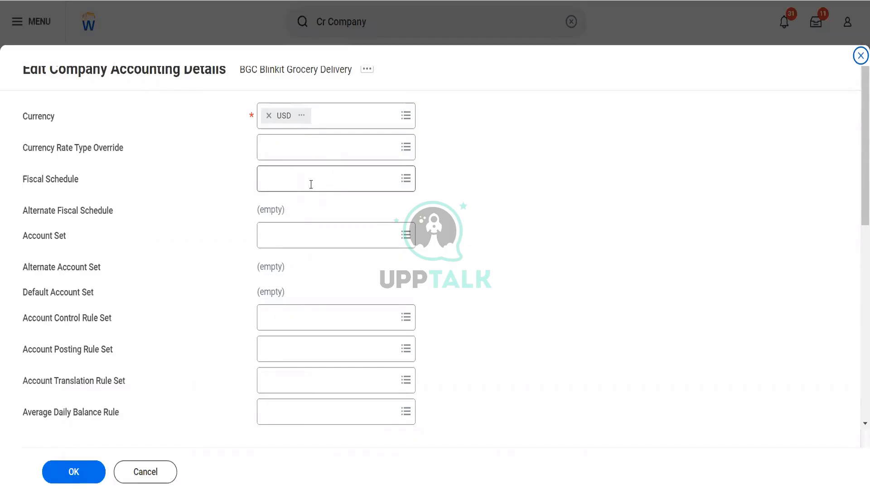
Step: List all available fiscal schedules in the Fiscal Schedule prompt and scroll through them
{"action": "left_click", "coordinate": [311, 184]}
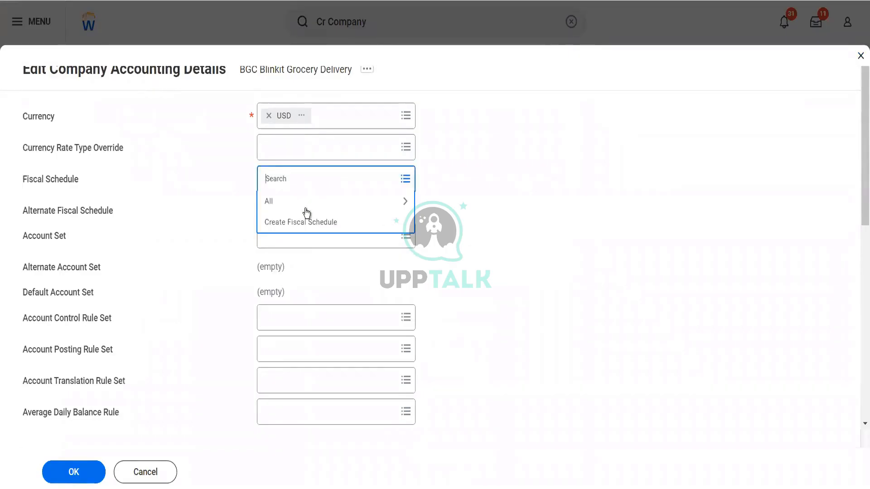
{"action": "left_click", "coordinate": [305, 208]}
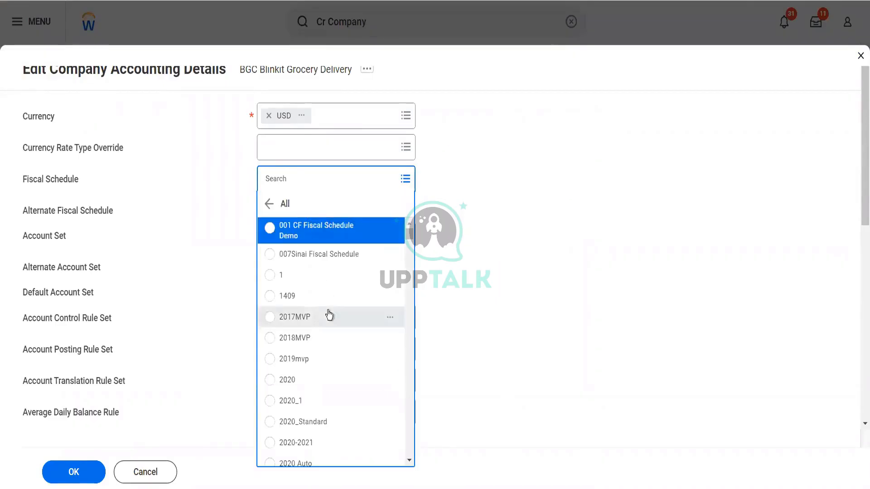
{"action": "scroll", "coordinate": [326, 289], "scroll_direction": "down", "scroll_amount": 5}
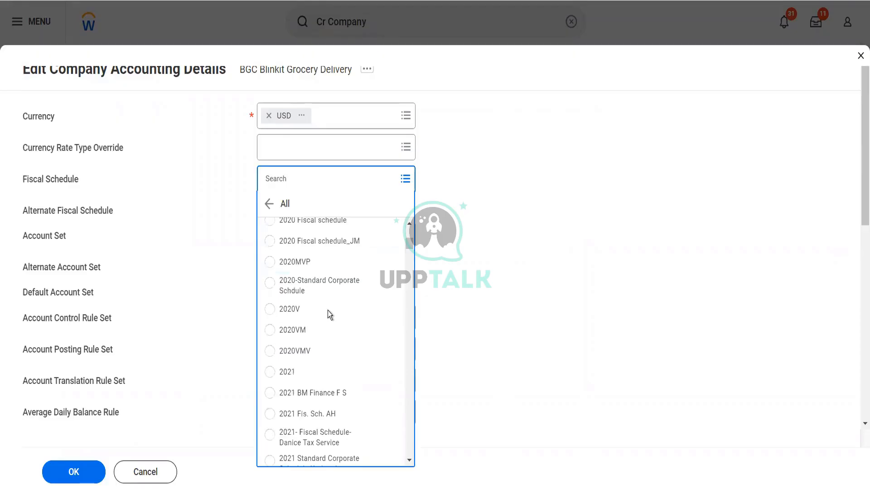
{"action": "scroll", "coordinate": [327, 311], "scroll_direction": "down", "scroll_amount": 2}
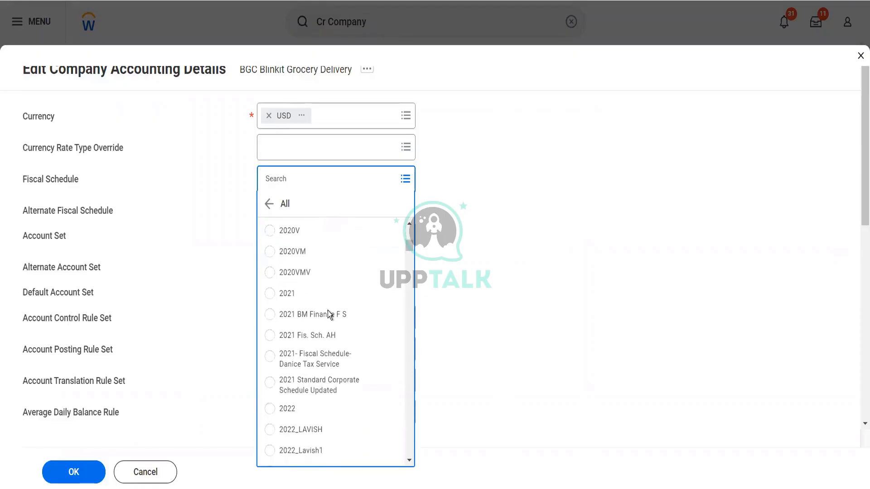
{"action": "scroll", "coordinate": [327, 311], "scroll_direction": "down", "scroll_amount": 4}
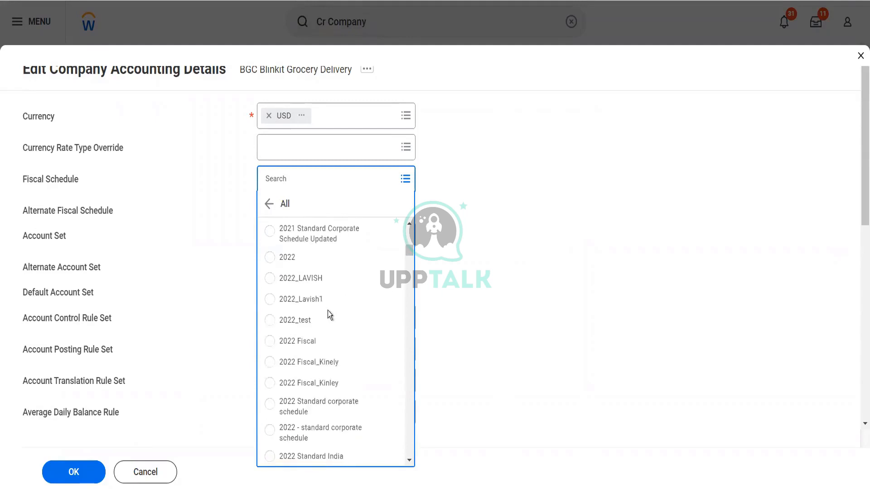
{"action": "scroll", "coordinate": [328, 311], "scroll_direction": "down", "scroll_amount": 2}
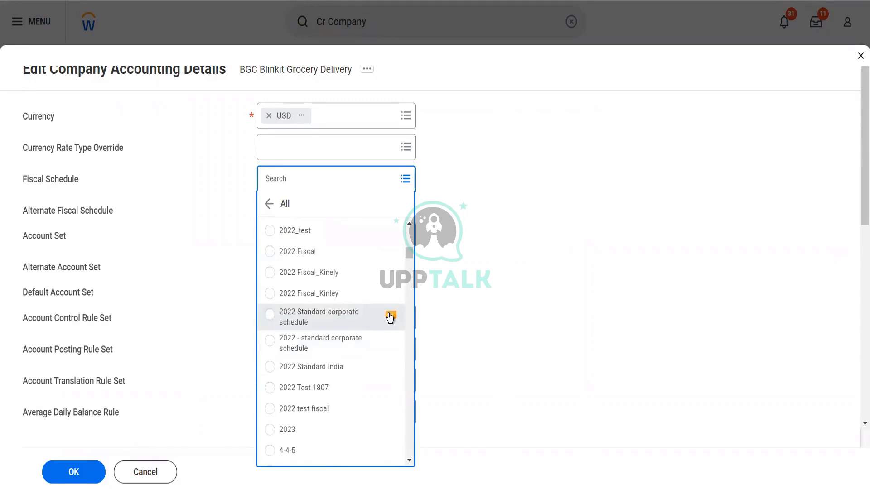
Step: Preview the 2022 Standard corporate schedule details and scroll through them
{"action": "left_click", "coordinate": [390, 316]}
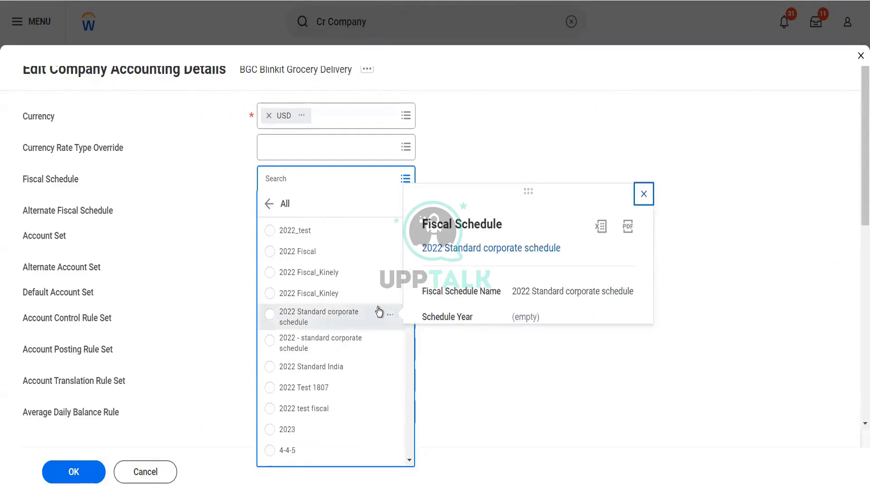
{"action": "scroll", "coordinate": [340, 353], "scroll_direction": "down", "scroll_amount": 2}
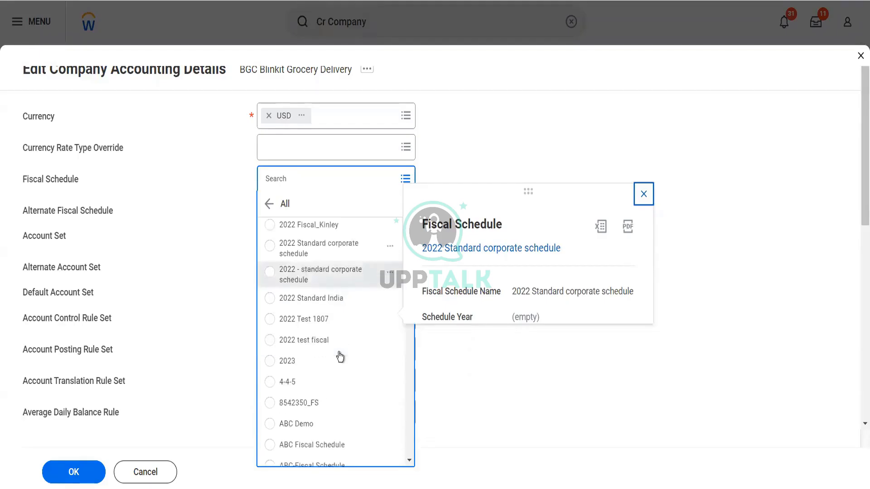
{"action": "scroll", "coordinate": [340, 357], "scroll_direction": "down", "scroll_amount": 6}
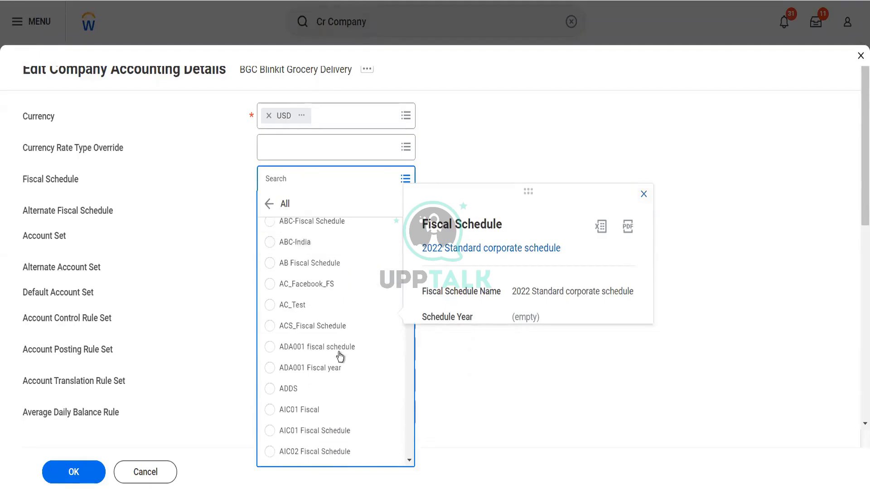
{"action": "scroll", "coordinate": [340, 355], "scroll_direction": "down", "scroll_amount": 6}
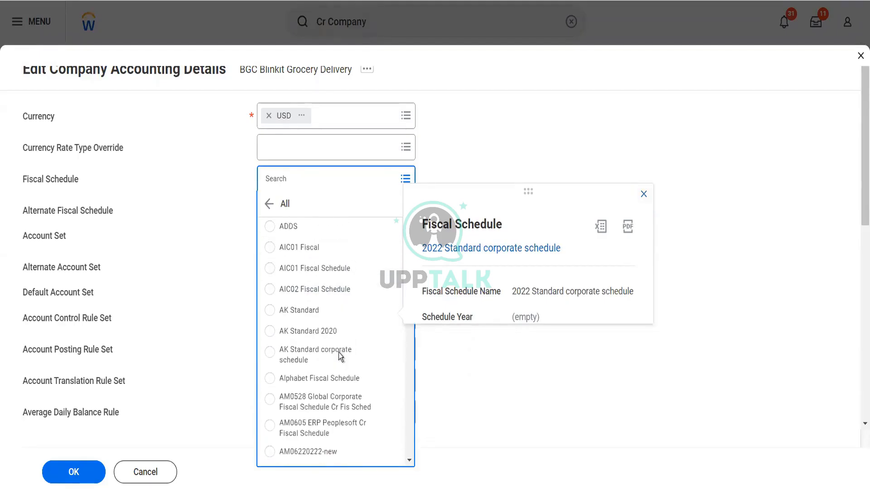
{"action": "scroll", "coordinate": [340, 356], "scroll_direction": "down", "scroll_amount": 8}
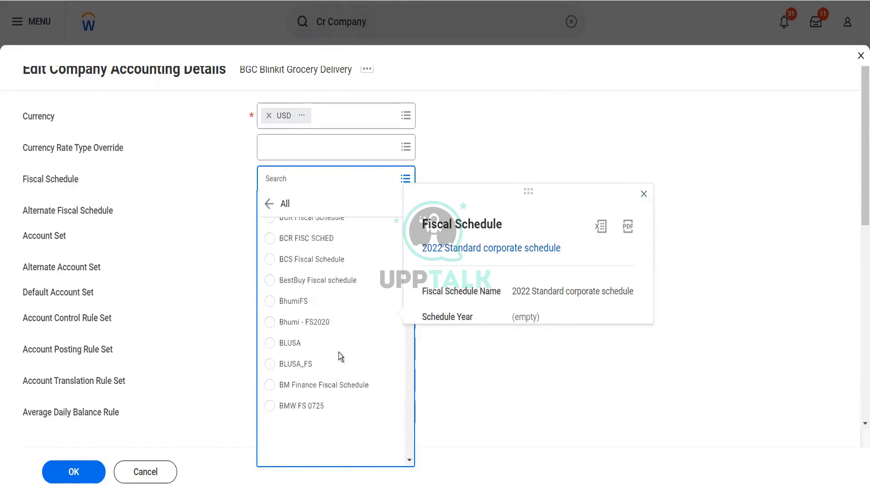
{"action": "scroll", "coordinate": [339, 353], "scroll_direction": "down", "scroll_amount": 5}
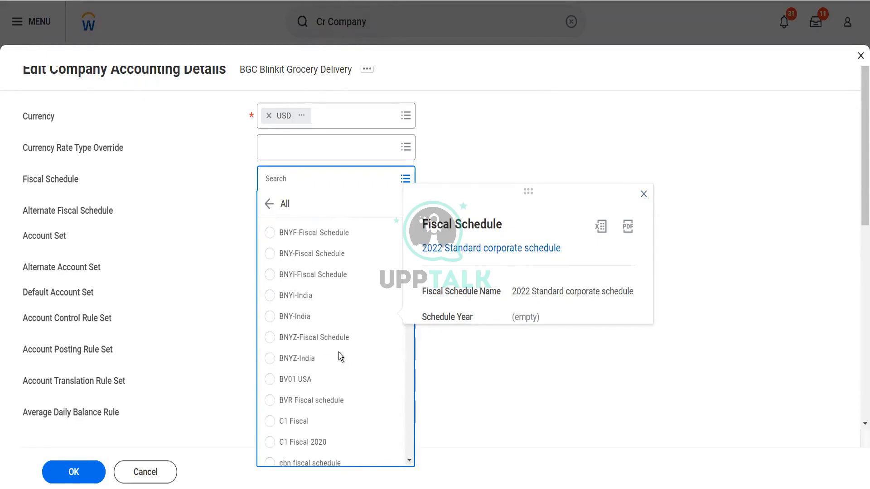
{"action": "scroll", "coordinate": [338, 352], "scroll_direction": "down", "scroll_amount": 2}
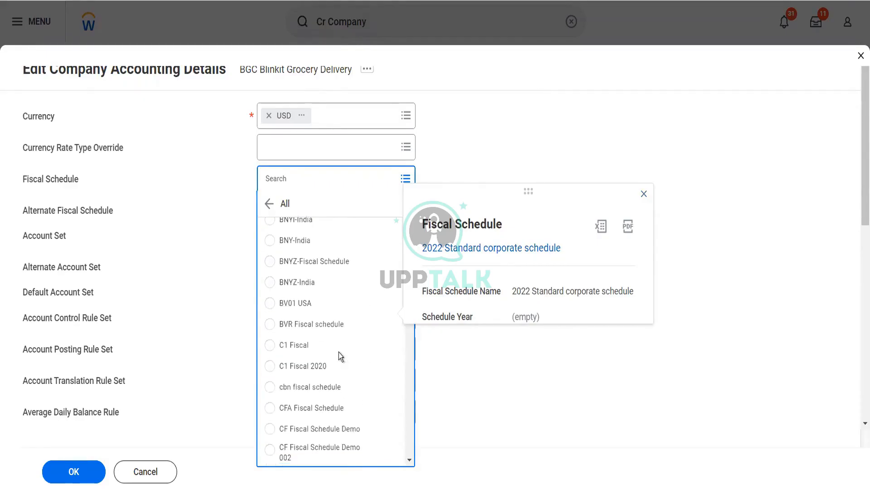
Step: In a new tab, open The Olive Garden's accounting details and copy its fiscal schedule name
{"action": "left_click", "coordinate": [301, 117]}
{"action": "left_click", "coordinate": [332, 136]}
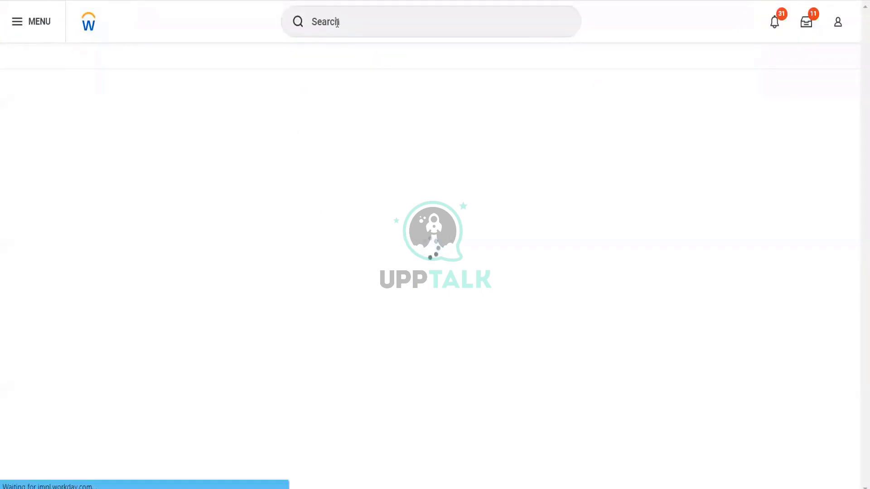
{"action": "left_click", "coordinate": [337, 22]}
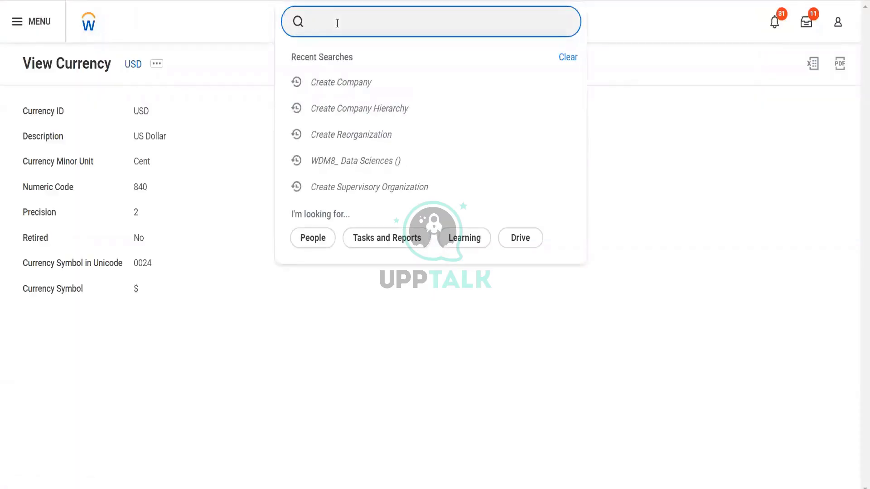
{"action": "type", "text": "cOMPANY: OLIVE"}
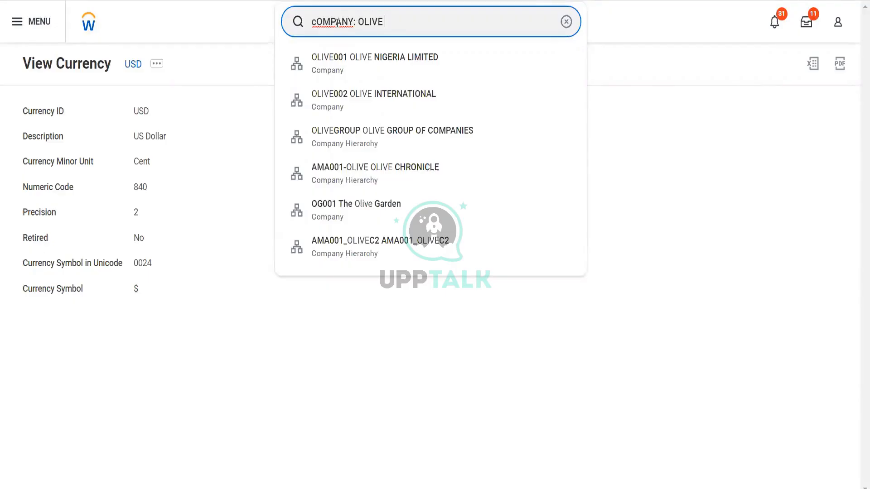
{"action": "left_click", "coordinate": [338, 209]}
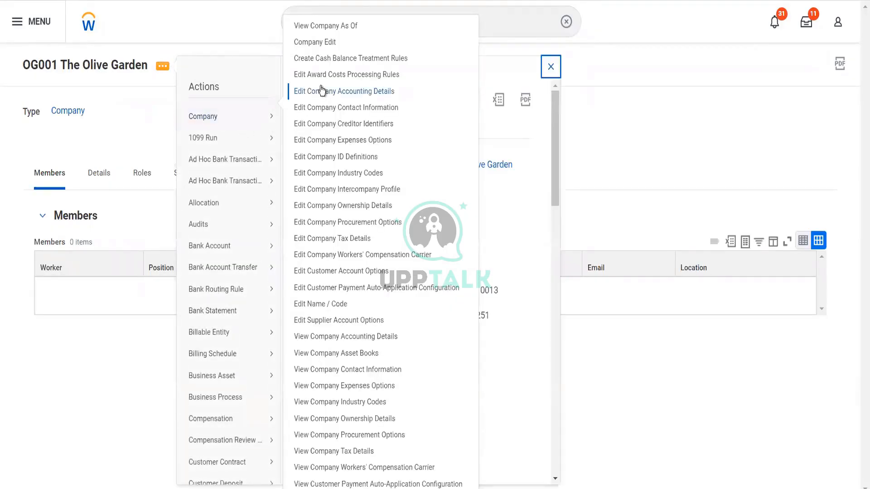
{"action": "left_click", "coordinate": [319, 86]}
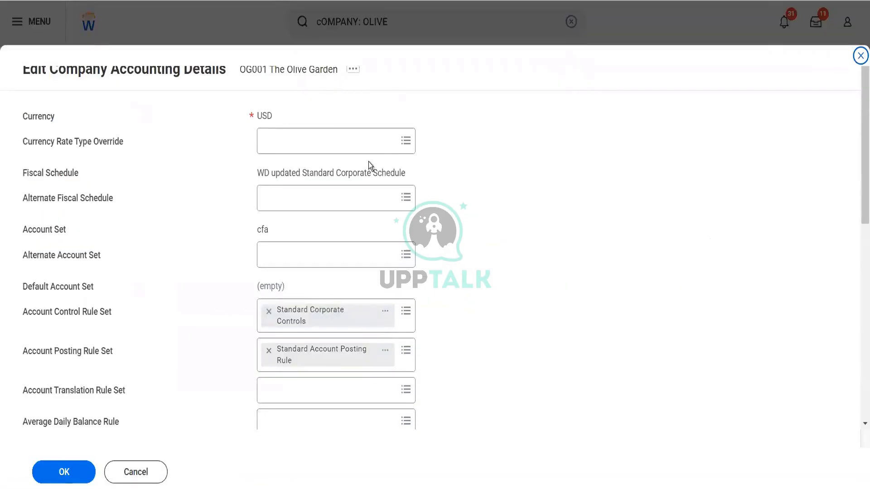
{"action": "left_click_drag", "start_coordinate": [258, 175], "coordinate": [403, 164]}
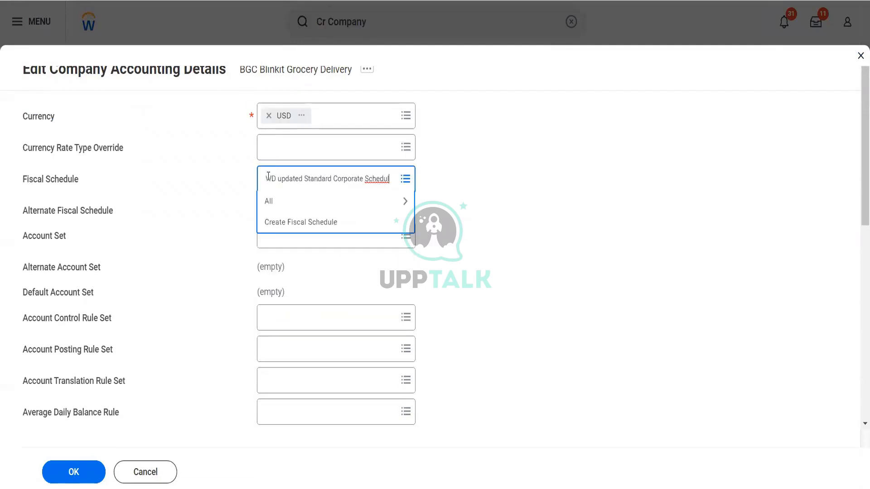
Step: Choose WD updated Standard Corporate Schedule as fiscal schedule and cfa as the account set
{"action": "key", "text": "Return"}
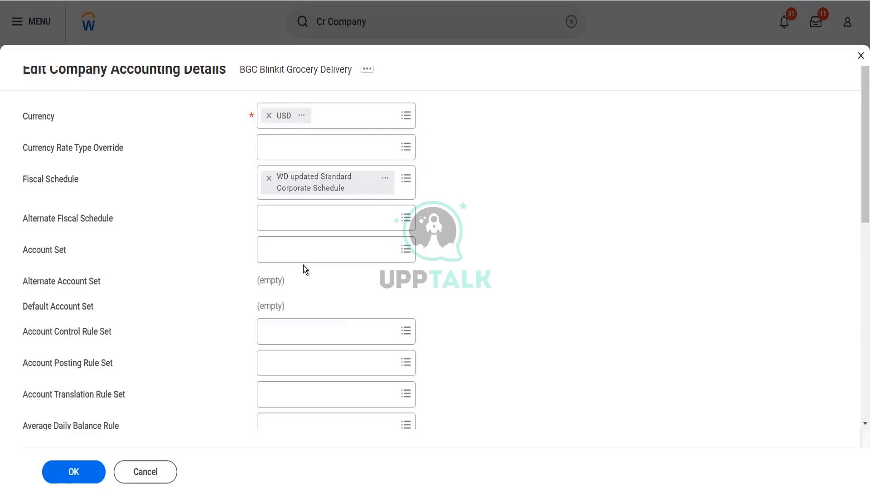
{"action": "left_click", "coordinate": [291, 251]}
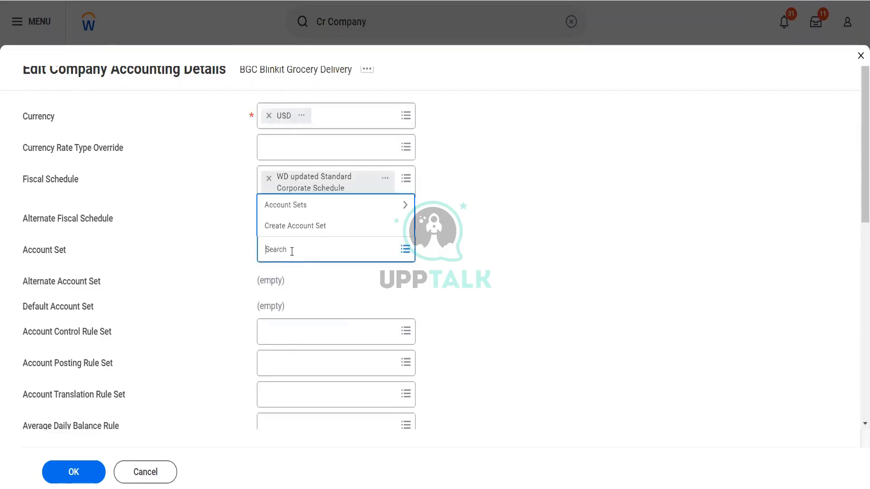
{"action": "type", "text": "CFA"}
{"action": "key", "text": "Return"}
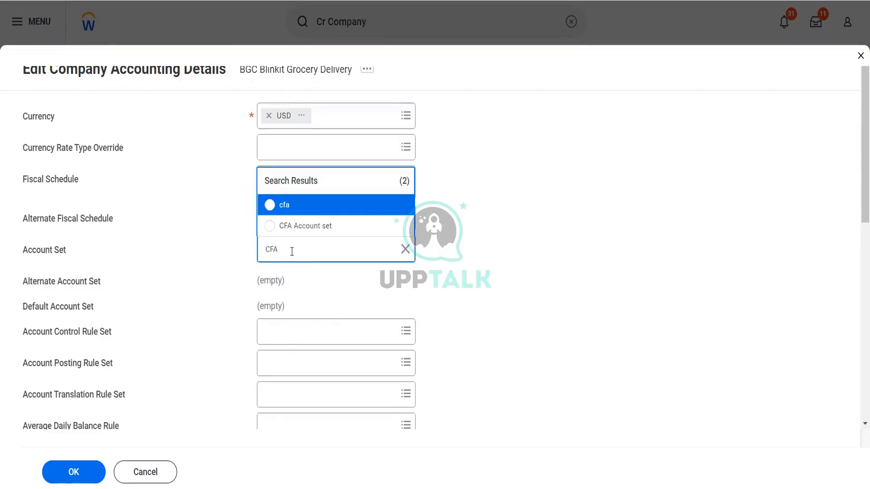
{"action": "left_click", "coordinate": [297, 209]}
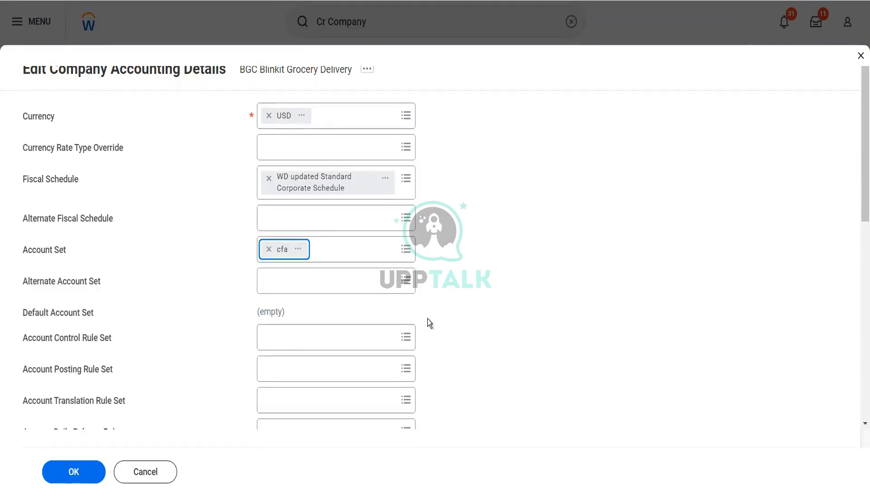
{"action": "scroll", "coordinate": [350, 268], "scroll_direction": "down", "scroll_amount": 2}
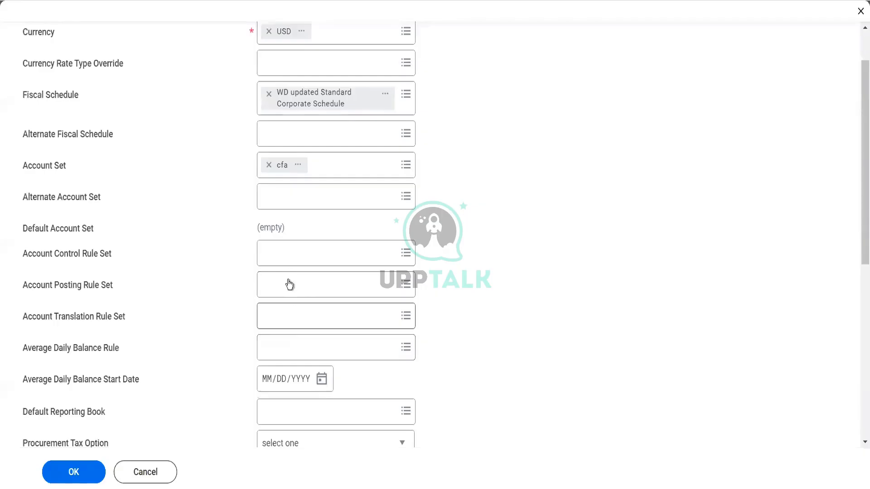
Step: Pick Standard Corporate Controls as control rule set and Standard Account Posting Rule for posting
{"action": "left_click", "coordinate": [284, 254]}
{"action": "type", "text": "s"}
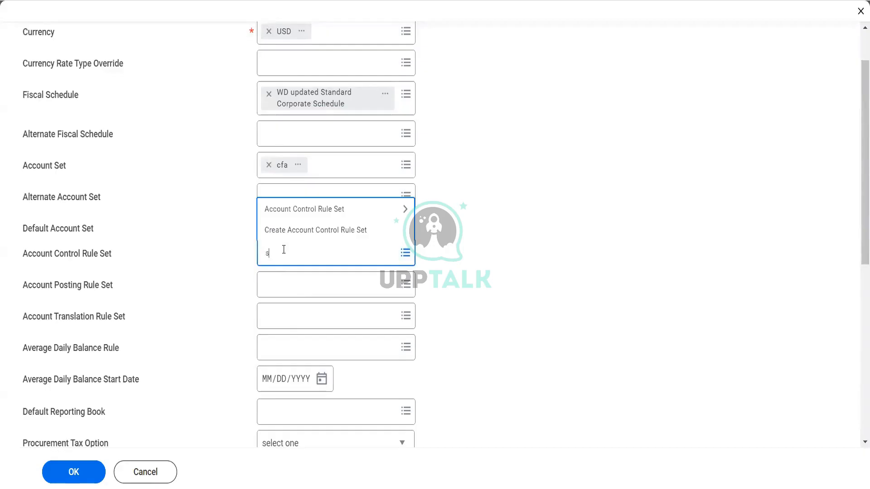
{"action": "type", "text": "ta"}
{"action": "key", "text": "BackSpace"}
{"action": "key", "text": "BackSpace"}
{"action": "key", "text": "BackSpace"}
{"action": "type", "text": "t"}
{"action": "key", "text": "BackSpace"}
{"action": "type", "text": "standard corporate"}
{"action": "key", "text": "Return"}
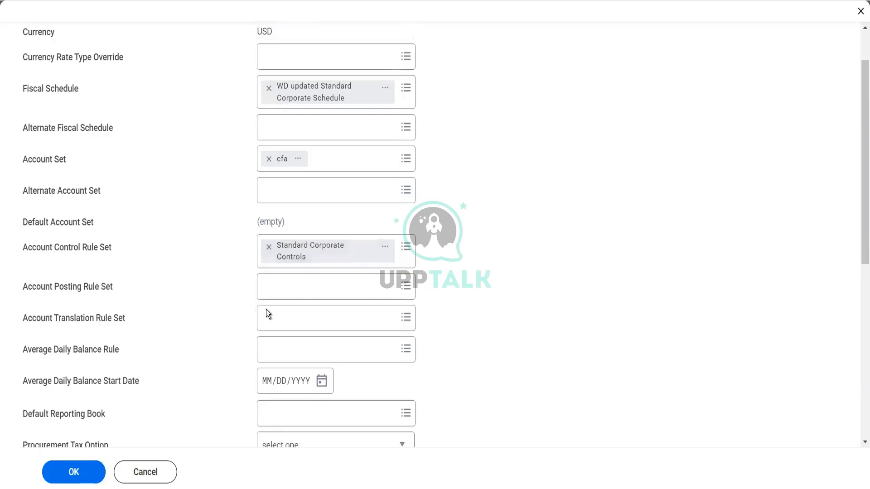
{"action": "left_click", "coordinate": [271, 291]}
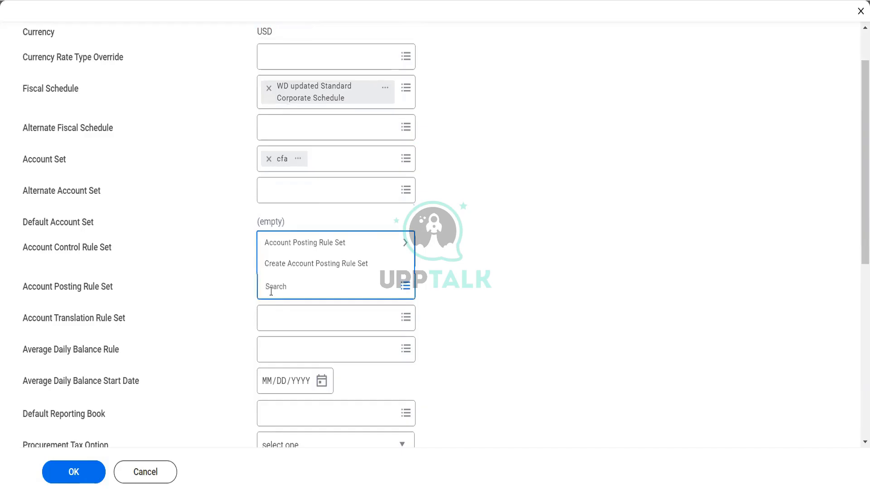
{"action": "type", "text": "Standard acc post rule"}
{"action": "key", "text": "Return"}
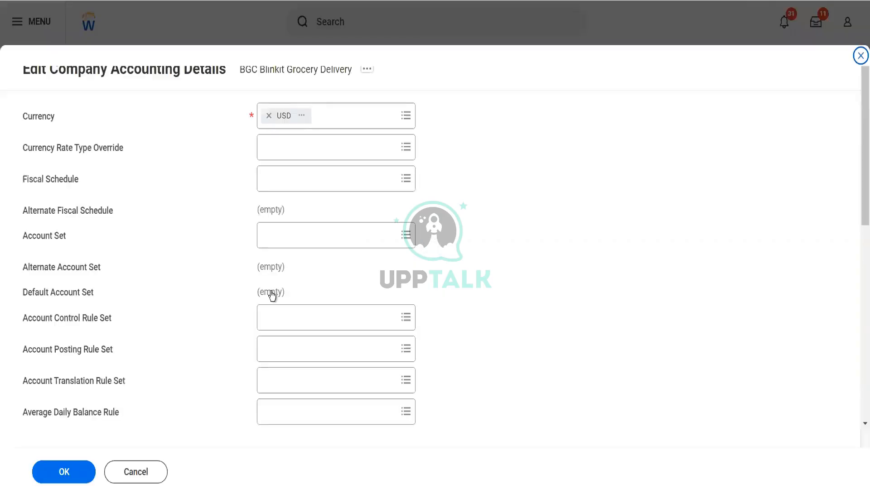
Step: Refill the fiscal schedule with WD updated Standard Corporate Schedule and the account set with cfa
{"action": "left_click", "coordinate": [290, 178]}
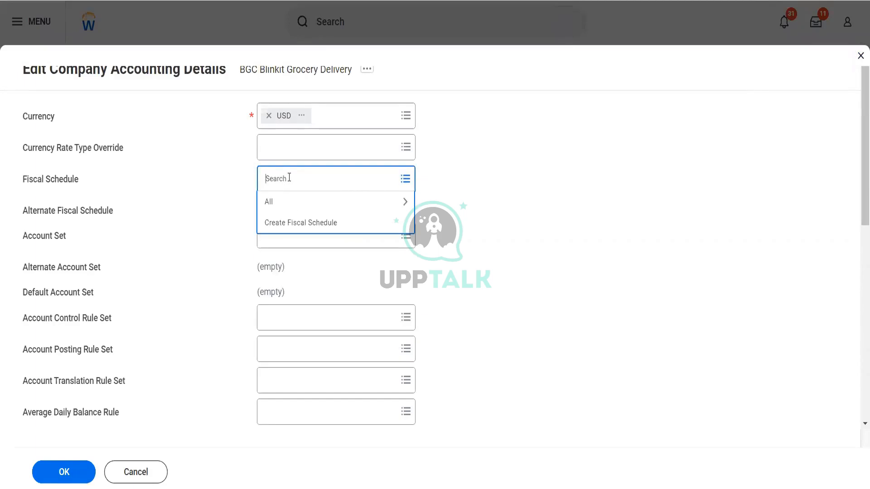
{"action": "type", "text": "wd updated"}
{"action": "key", "text": "Return"}
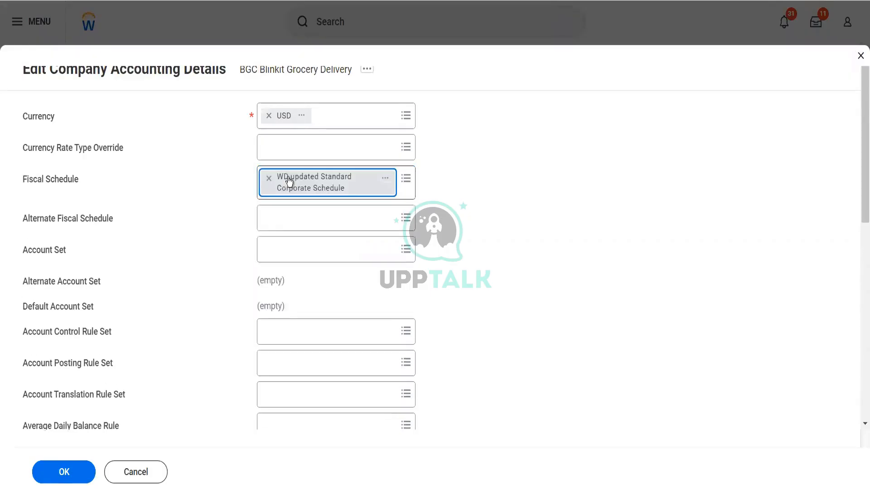
{"action": "left_click", "coordinate": [278, 250]}
{"action": "type", "text": "cfa"}
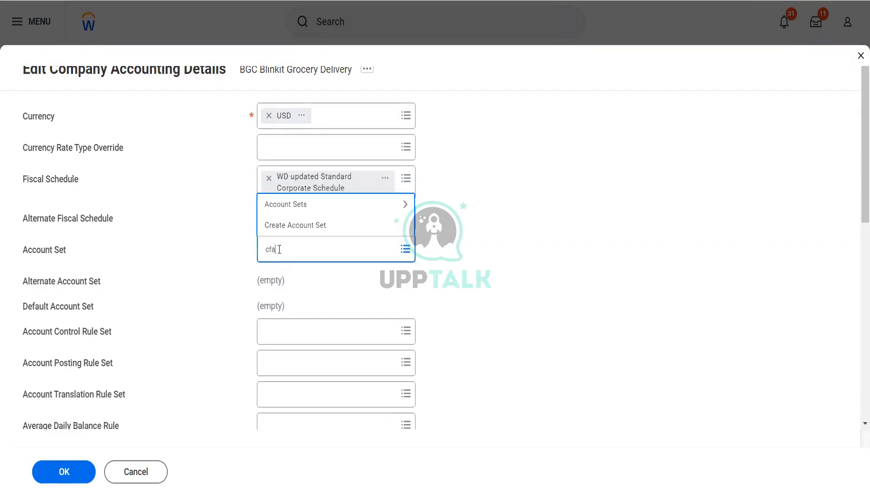
{"action": "key", "text": "Return"}
{"action": "left_click", "coordinate": [285, 207]}
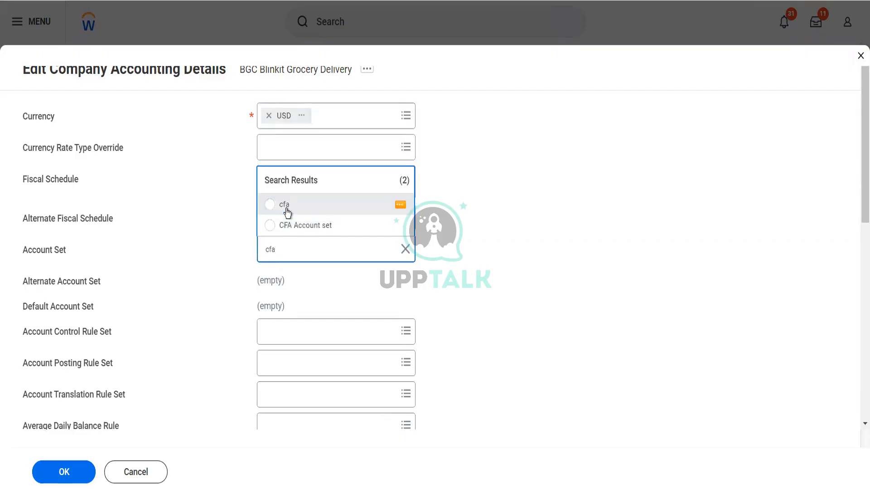
Step: Set control rule set to Standard Corporate Controls and posting rule set to Standard Account Posting Rule
{"action": "left_click", "coordinate": [288, 330]}
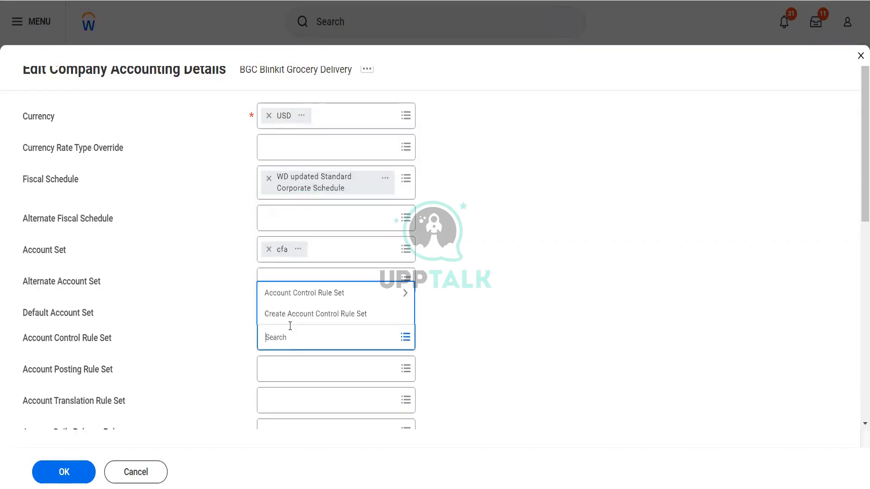
{"action": "type", "text": "Standard"}
{"action": "key", "text": "Return"}
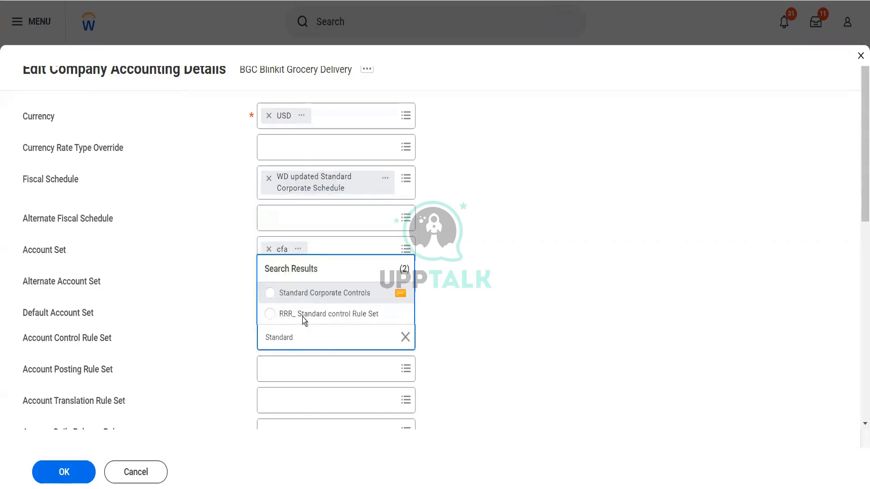
{"action": "left_click", "coordinate": [317, 292]}
{"action": "left_click", "coordinate": [295, 376]}
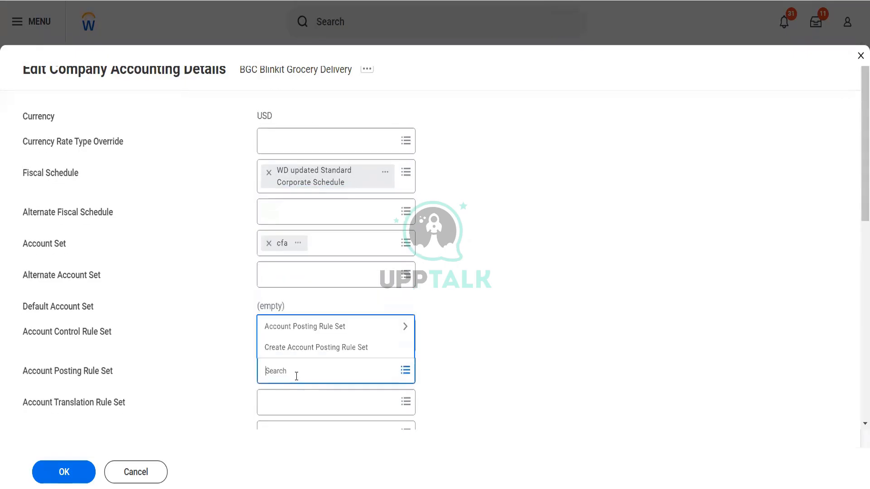
{"action": "type", "text": "Standard"}
{"action": "key", "text": "Return"}
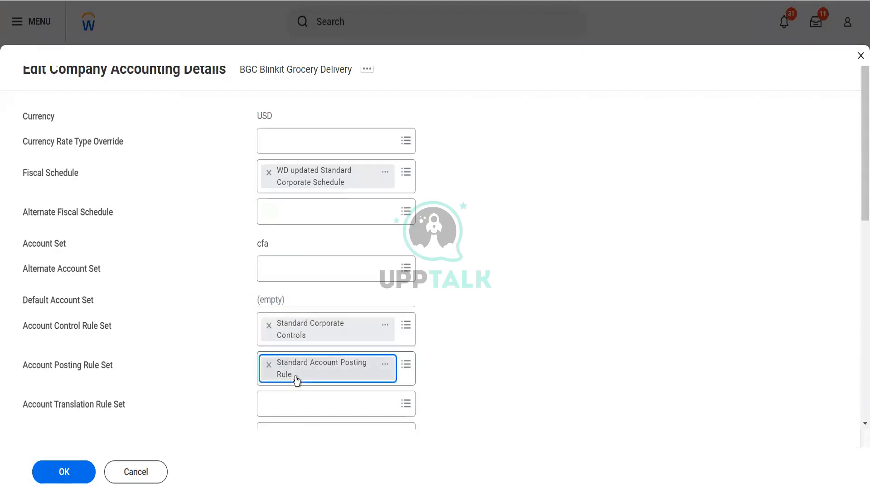
Step: Choose Reverse Debit/Credit as the journal reversal option and save the accounting details
{"action": "scroll", "coordinate": [434, 349], "scroll_direction": "down", "scroll_amount": 3}
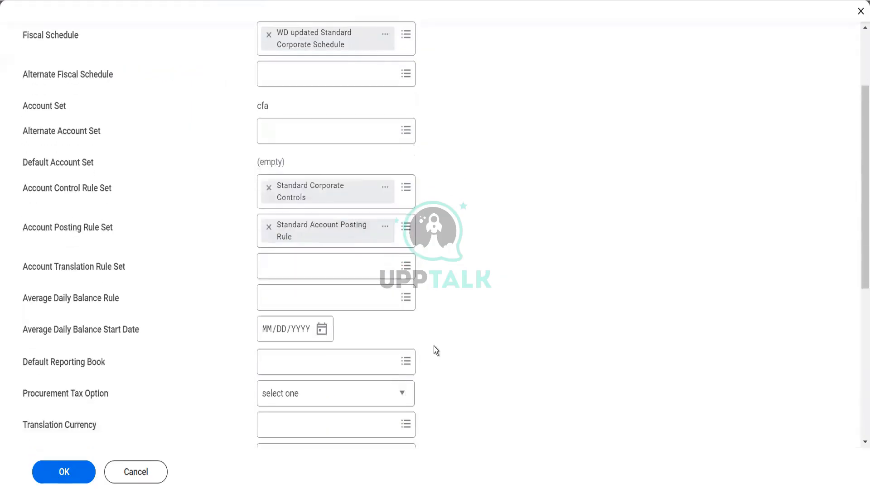
{"action": "scroll", "coordinate": [433, 346], "scroll_direction": "down", "scroll_amount": 1}
{"action": "scroll", "coordinate": [434, 346], "scroll_direction": "down", "scroll_amount": 2}
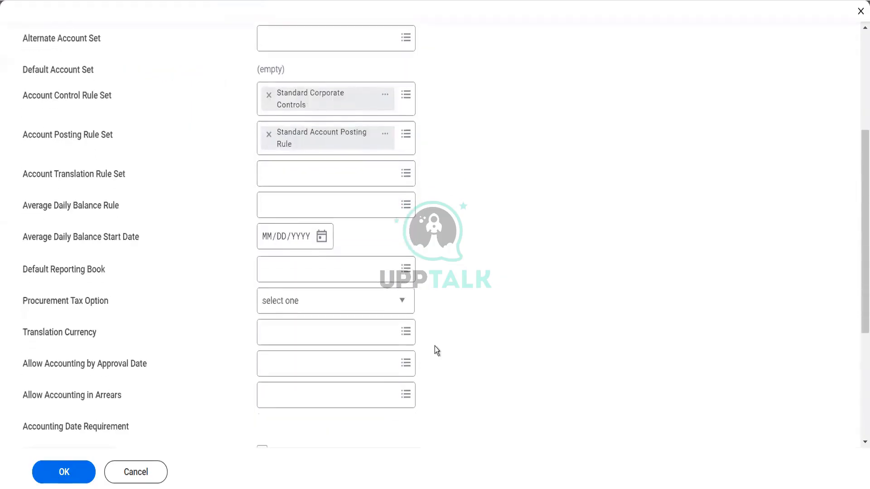
{"action": "scroll", "coordinate": [434, 346], "scroll_direction": "down", "scroll_amount": 2}
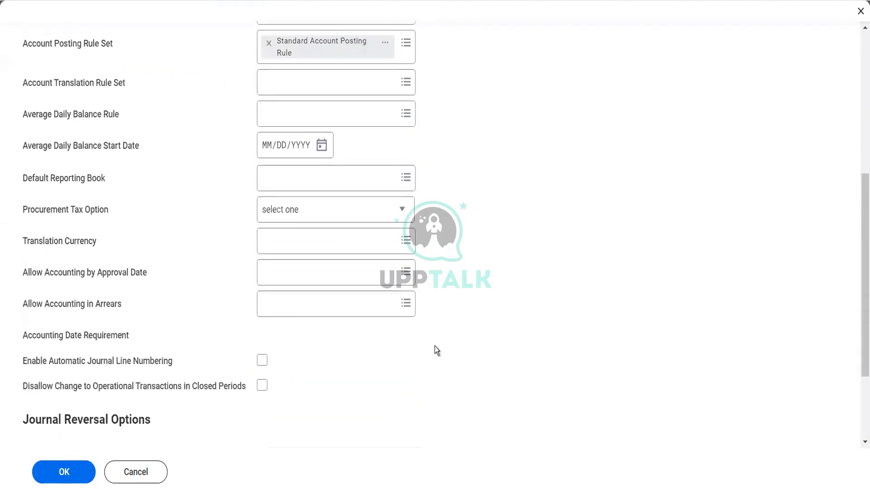
{"action": "scroll", "coordinate": [434, 346], "scroll_direction": "down", "scroll_amount": 1}
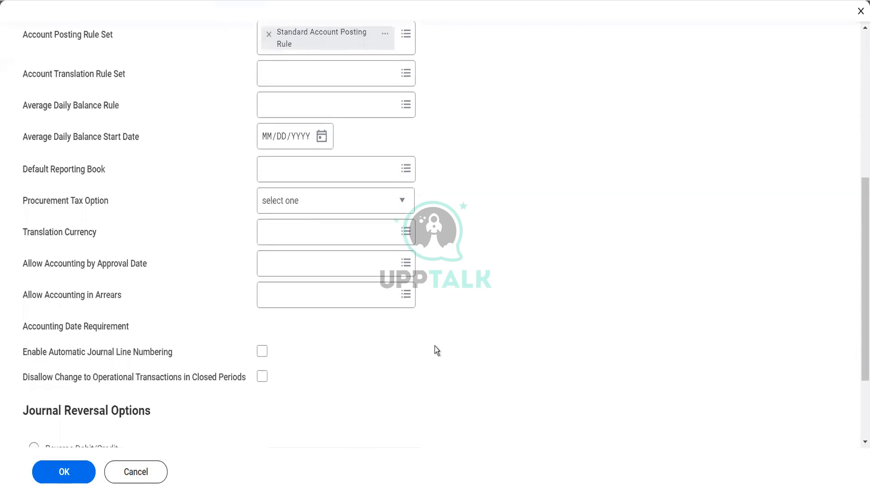
{"action": "scroll", "coordinate": [434, 346], "scroll_direction": "down", "scroll_amount": 2}
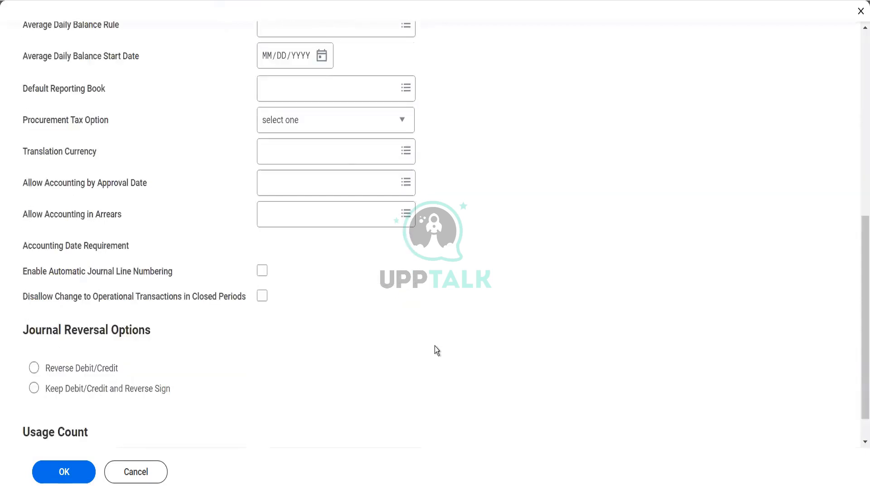
{"action": "left_click", "coordinate": [105, 369]}
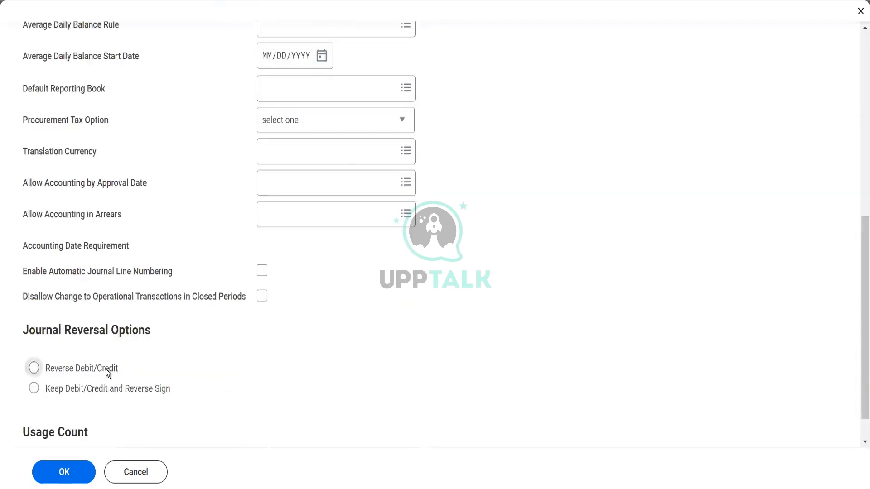
{"action": "left_click", "coordinate": [48, 479]}
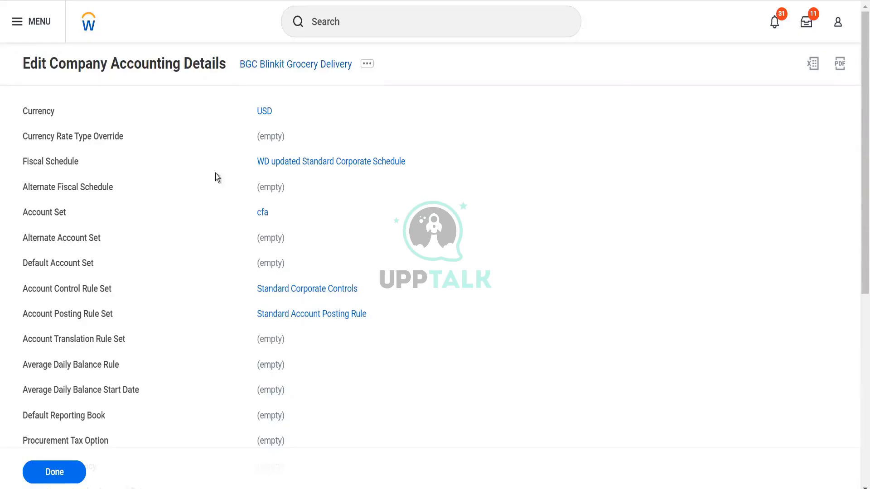
Step: From the saved accounting summary, open the WD updated Standard Corporate Schedule
{"action": "left_click", "coordinate": [271, 166]}
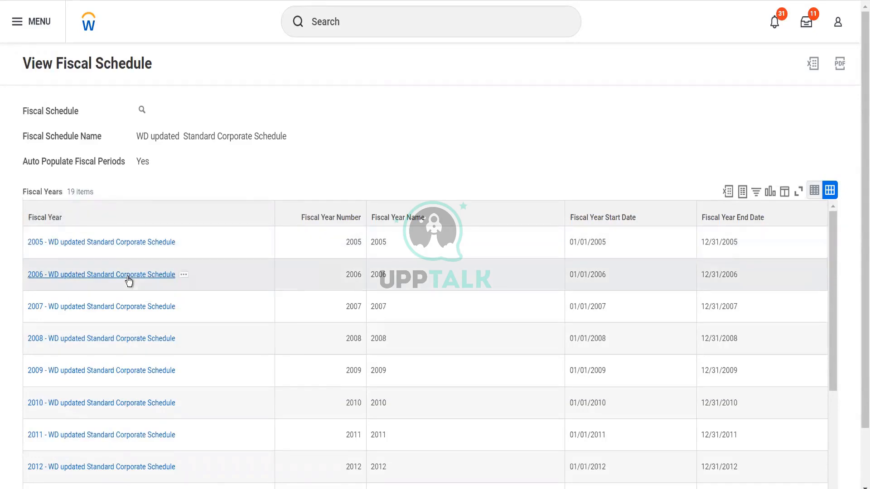
Step: Scroll the Fiscal Years table through all 19 years, down to 2022V and FY2021
{"action": "scroll", "coordinate": [129, 281], "scroll_direction": "down", "scroll_amount": 6}
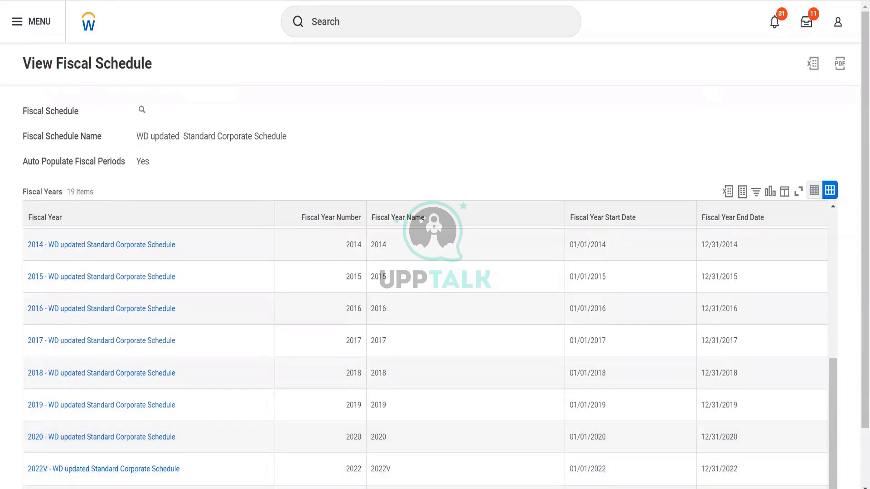
{"action": "scroll", "coordinate": [435, 271], "scroll_direction": "down", "scroll_amount": 3}
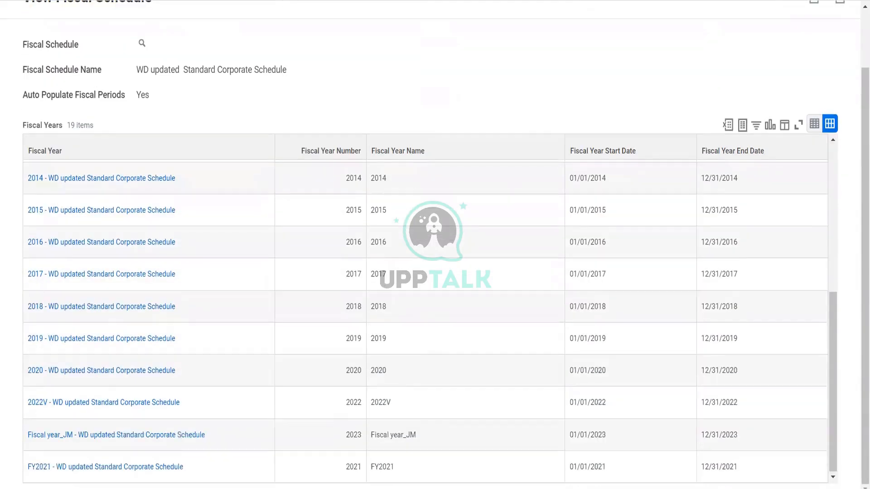
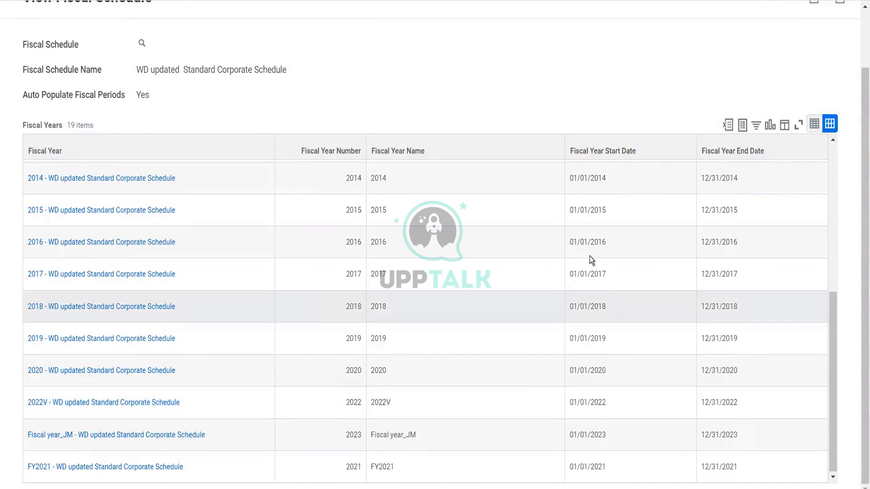
Step: Scroll back to the top of the View Fiscal Schedule report and open the global search
{"action": "scroll", "coordinate": [529, 149], "scroll_direction": "up", "scroll_amount": 7}
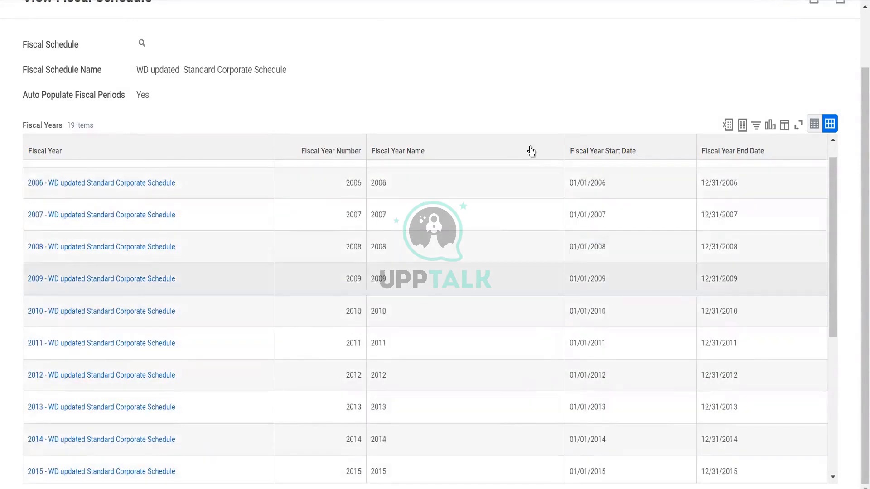
{"action": "scroll", "coordinate": [530, 149], "scroll_direction": "up", "scroll_amount": 2}
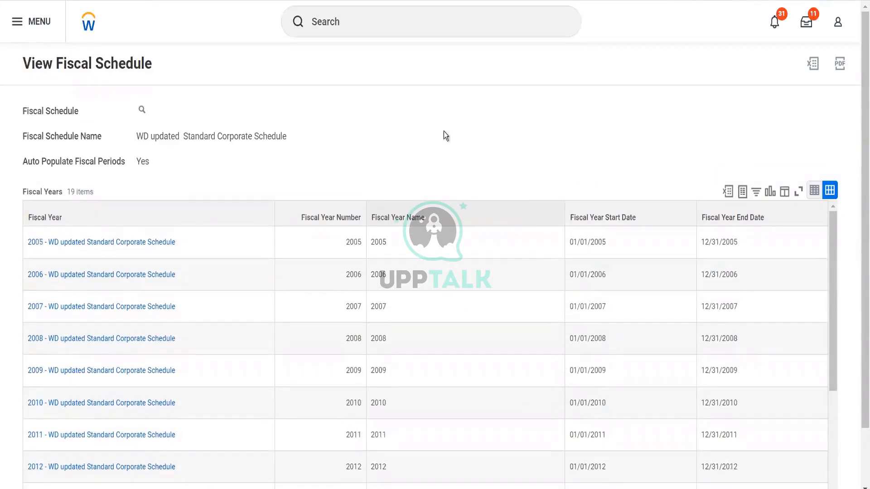
{"action": "left_click", "coordinate": [427, 18]}
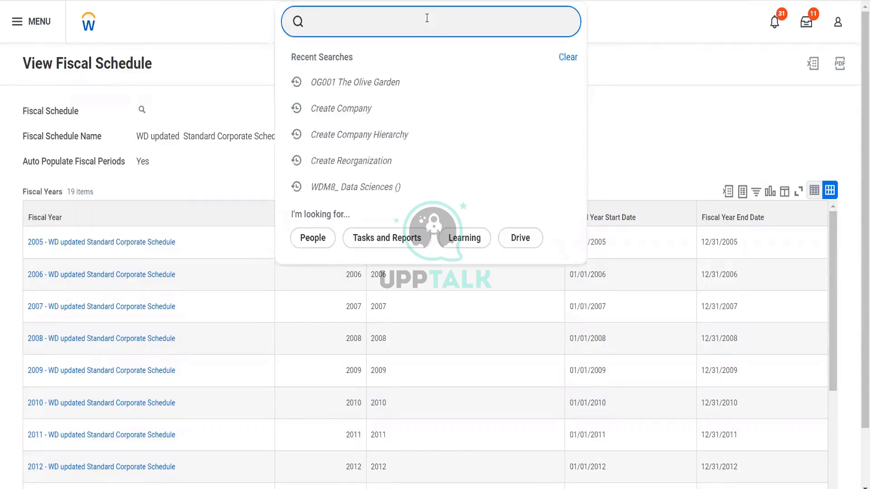
Step: Create fiscal schedule 'Demo FS 2022' via 'cr fisc sched', with Auto Populate Fiscal Periods enabled
{"action": "type", "text": "cr fisc sched"}
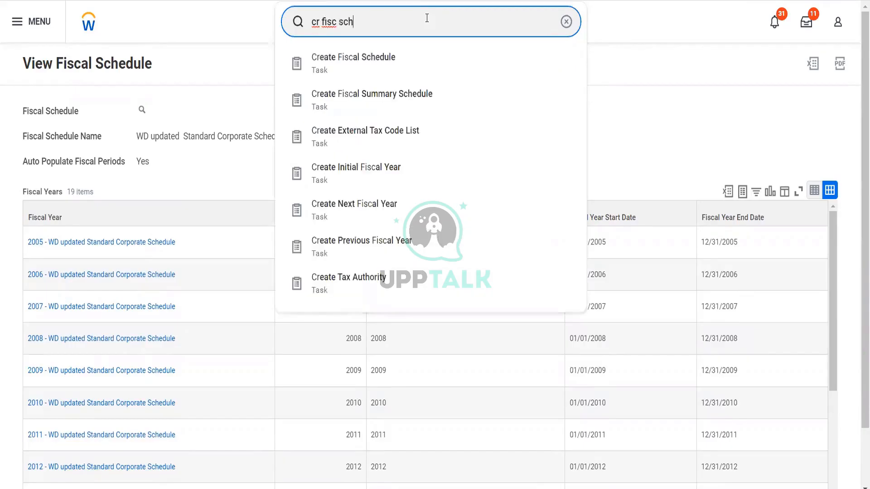
{"action": "left_click", "coordinate": [391, 65]}
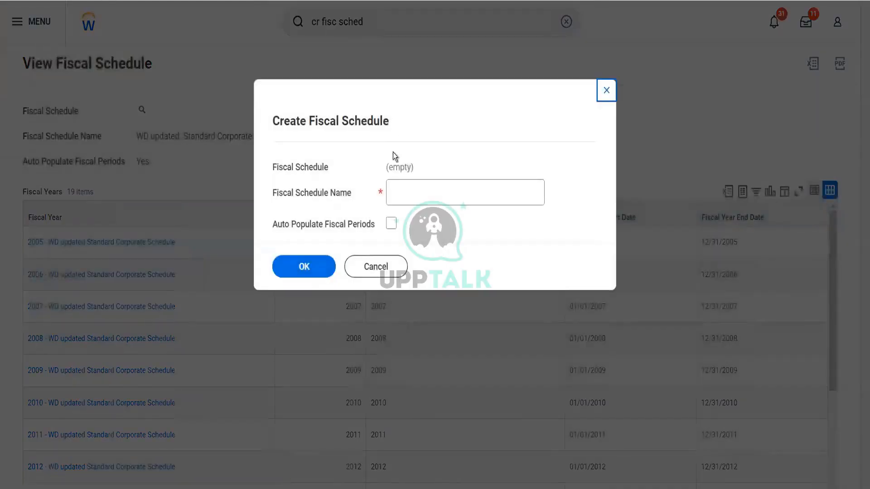
{"action": "left_click", "coordinate": [404, 196]}
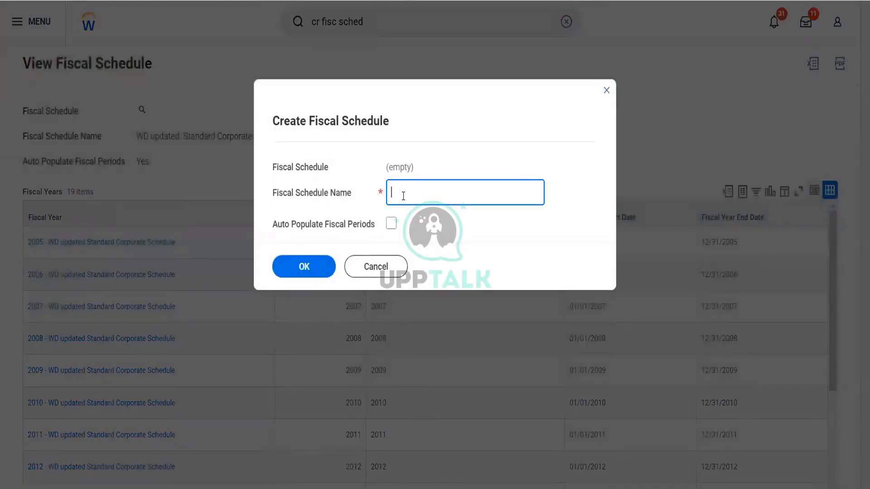
{"action": "type", "text": "Demo "}
{"action": "type", "text": "FS"}
{"action": "type", "text": " part1"}
{"action": "key", "text": "BackSpace"}
{"action": "key", "text": "BackSpace"}
{"action": "key", "text": "BackSpace"}
{"action": "key", "text": "BackSpace"}
{"action": "key", "text": "BackSpace"}
{"action": "type", "text": "2022"}
{"action": "left_click", "coordinate": [391, 223]}
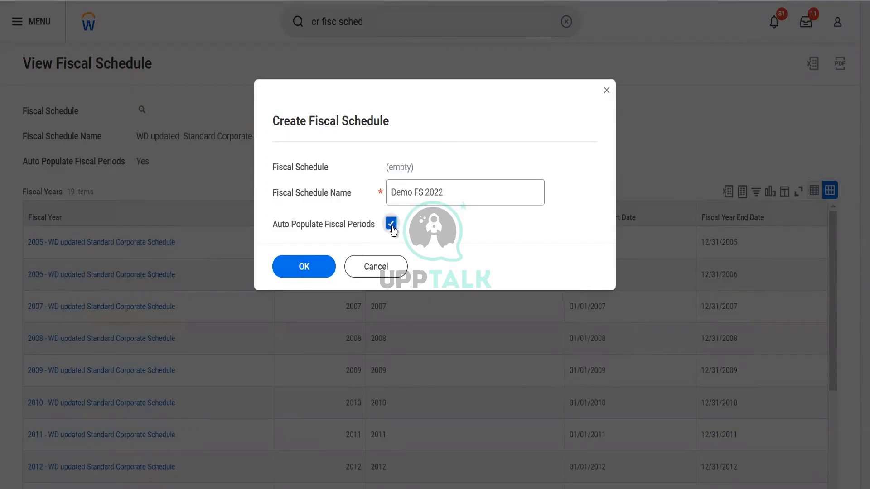
{"action": "left_click", "coordinate": [312, 277]}
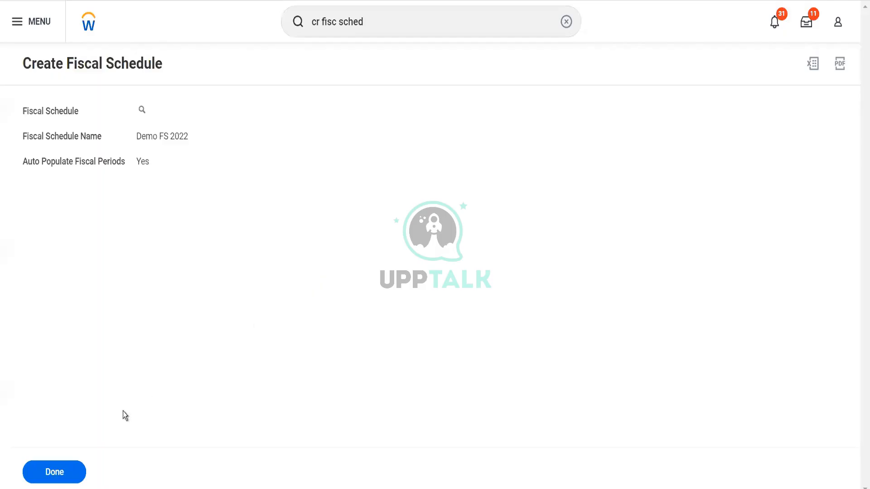
{"action": "left_click", "coordinate": [73, 470]}
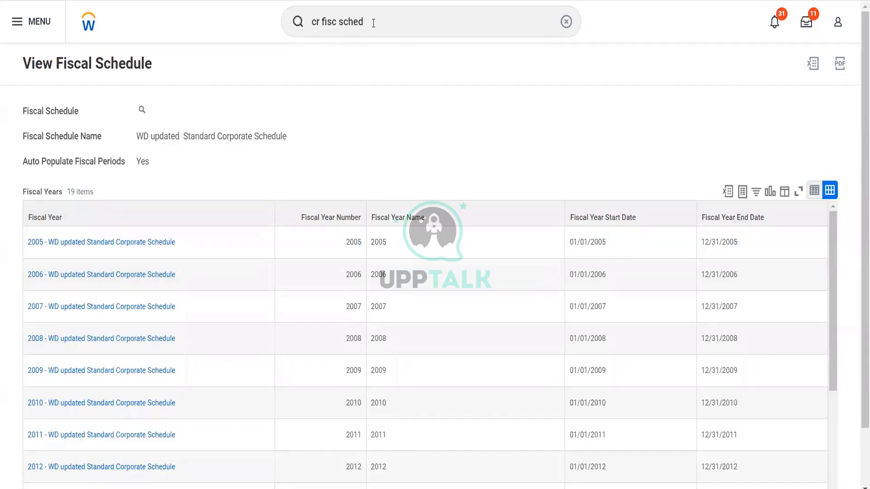
{"action": "left_click", "coordinate": [374, 23]}
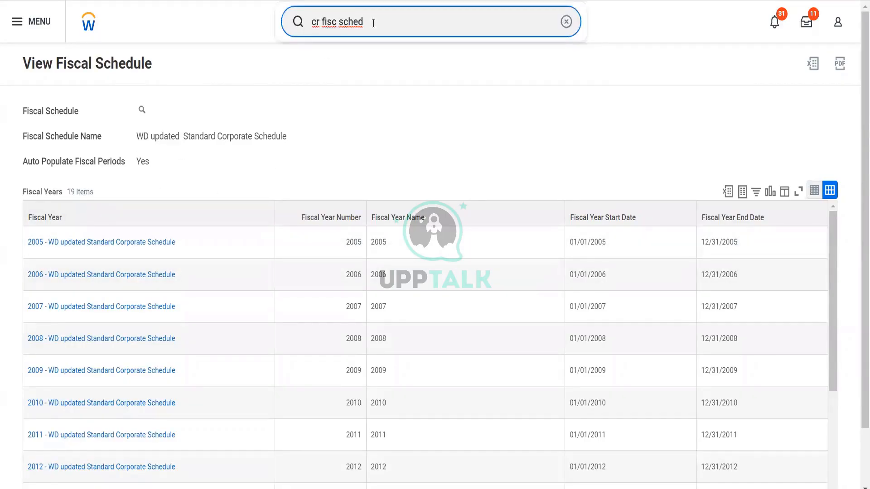
{"action": "key", "text": "BackSpace"}
{"action": "key", "text": "BackSpace"}
{"action": "key", "text": "BackSpace"}
{"action": "key", "text": "BackSpace"}
{"action": "key", "text": "BackSpace"}
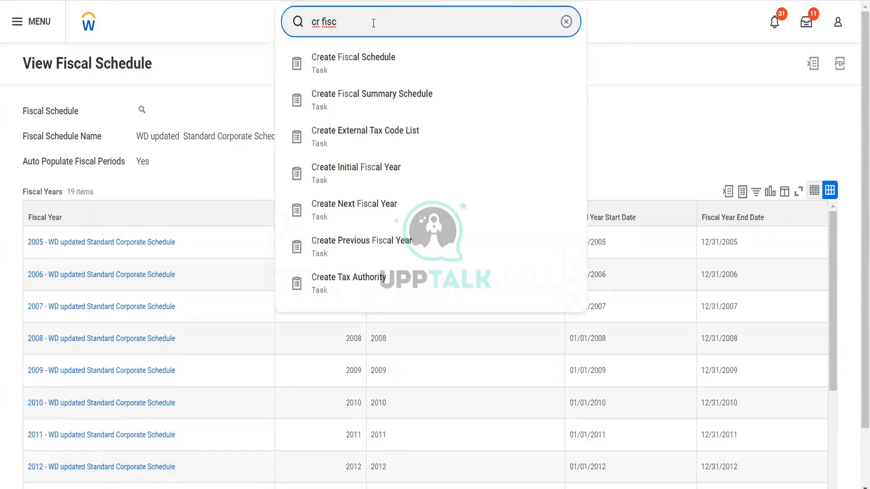
{"action": "type", "text": "year"}
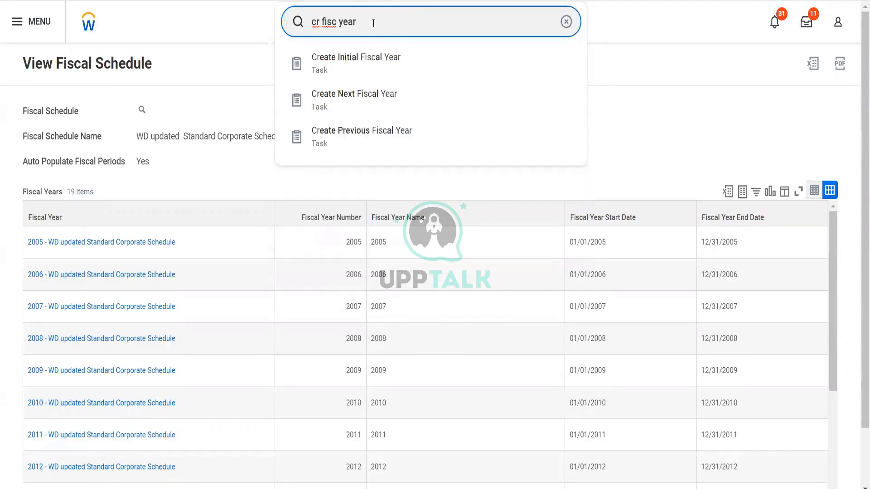
{"action": "left_click", "coordinate": [367, 76]}
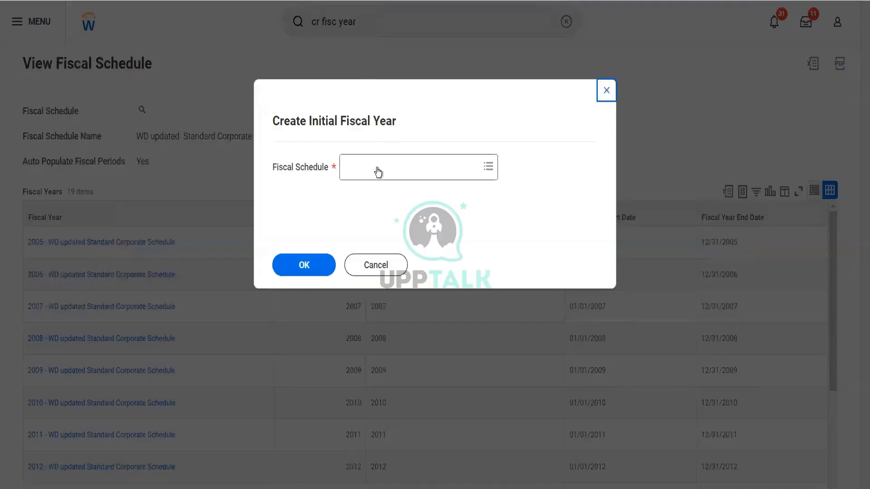
{"action": "left_click", "coordinate": [377, 168]}
{"action": "type", "text": "Demo"}
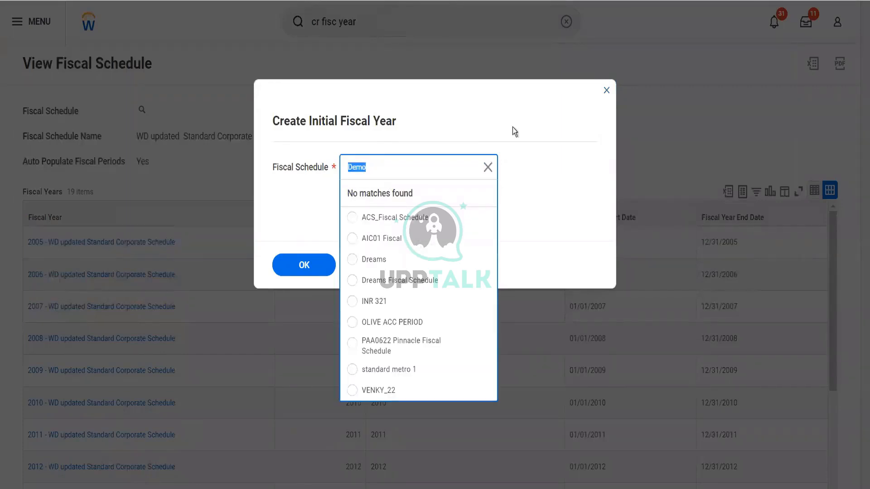
{"action": "left_click", "coordinate": [605, 94]}
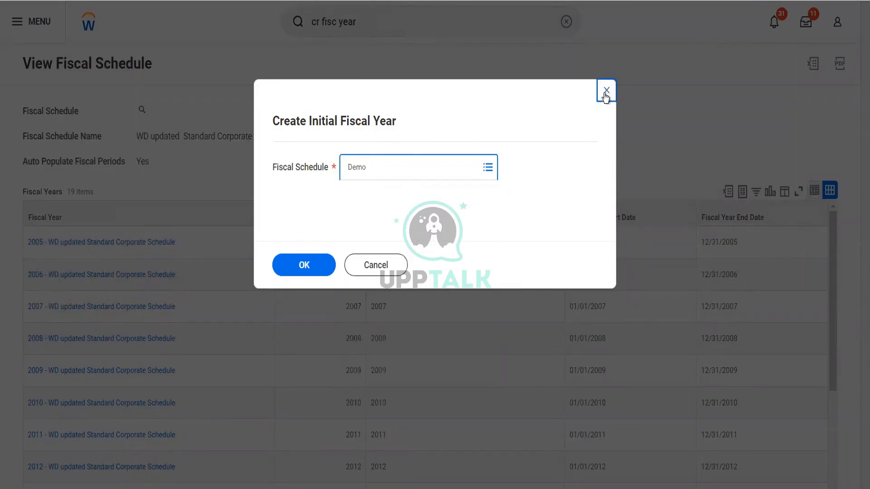
{"action": "left_click", "coordinate": [605, 93]}
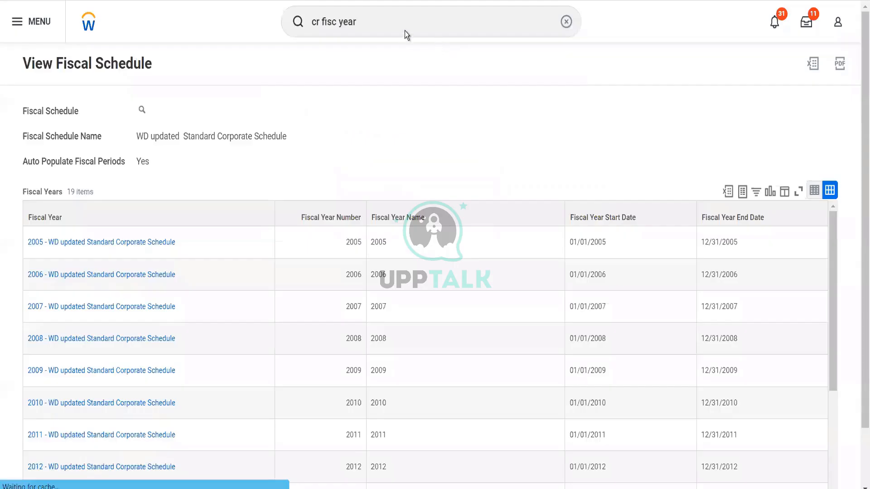
{"action": "left_click", "coordinate": [380, 26]}
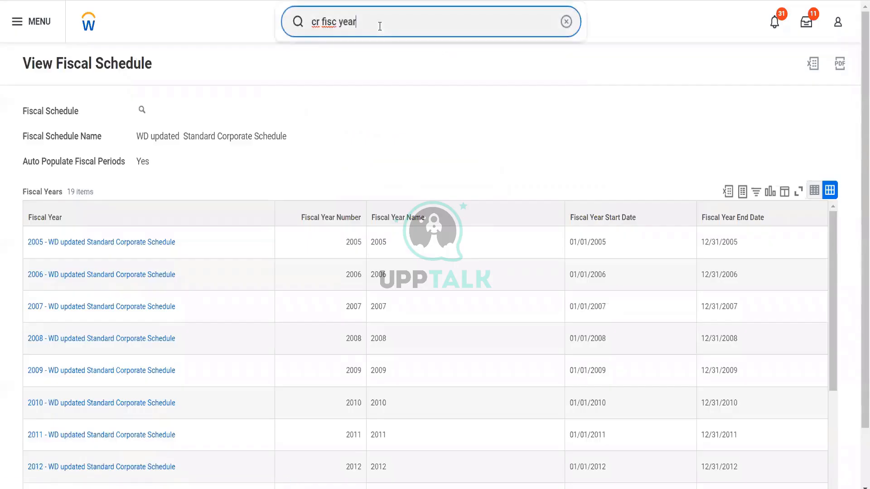
{"action": "key", "text": "BackSpace"}
{"action": "key", "text": "BackSpace"}
{"action": "key", "text": "BackSpace"}
{"action": "key", "text": "BackSpace"}
{"action": "key", "text": "BackSpace"}
{"action": "key", "text": "BackSpace"}
{"action": "key", "text": "BackSpace"}
{"action": "key", "text": "BackSpace"}
{"action": "key", "text": "BackSpace"}
{"action": "key", "text": "BackSpace"}
{"action": "key", "text": "BackSpace"}
{"action": "key", "text": "BackSpace"}
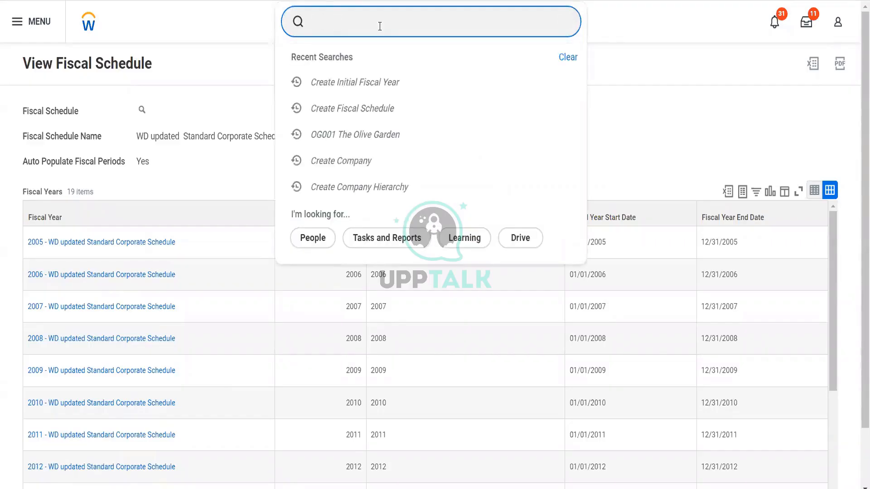
{"action": "type", "text": "edit fiscal sc"}
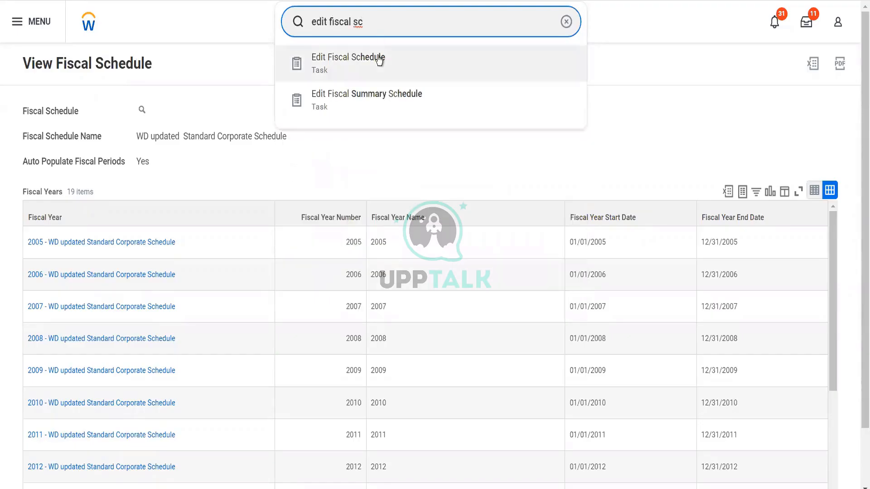
{"action": "left_click", "coordinate": [378, 59]}
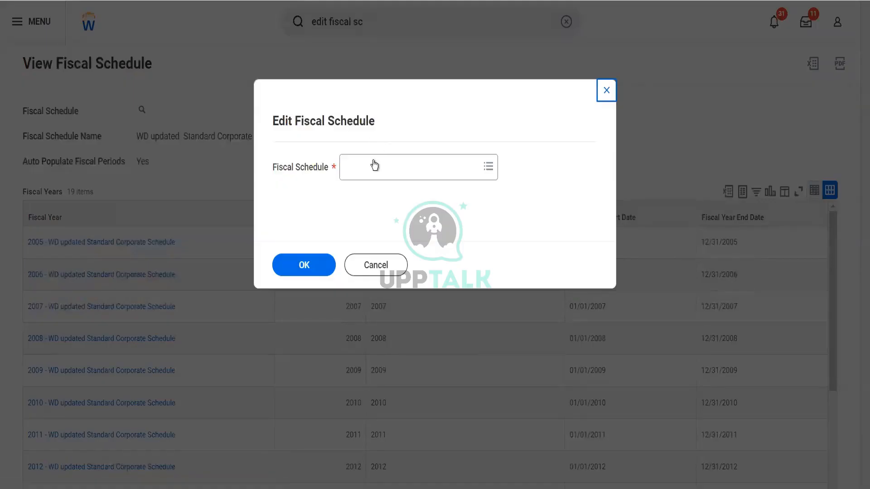
{"action": "left_click", "coordinate": [373, 164]}
{"action": "type", "text": "Demo"}
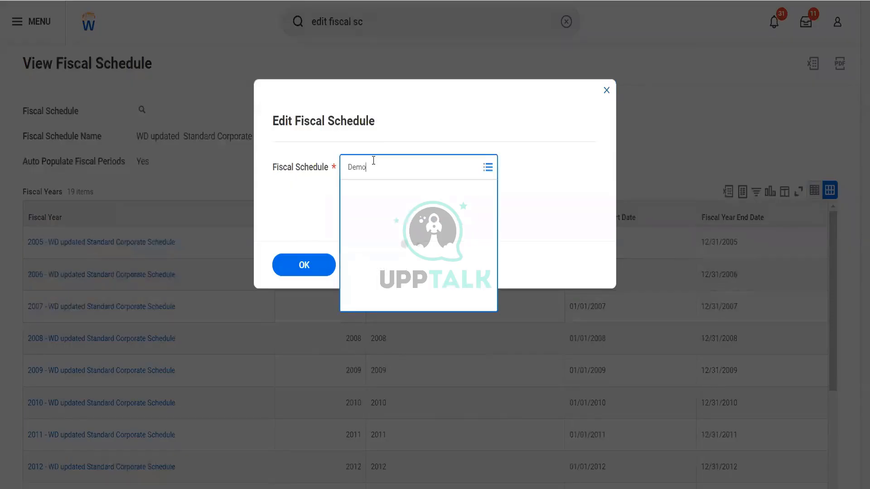
{"action": "key", "text": "Return"}
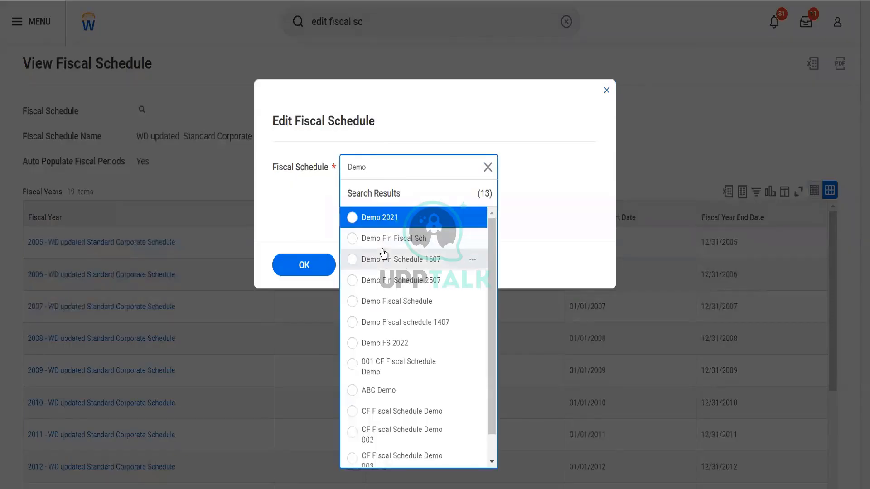
{"action": "left_click", "coordinate": [396, 345]}
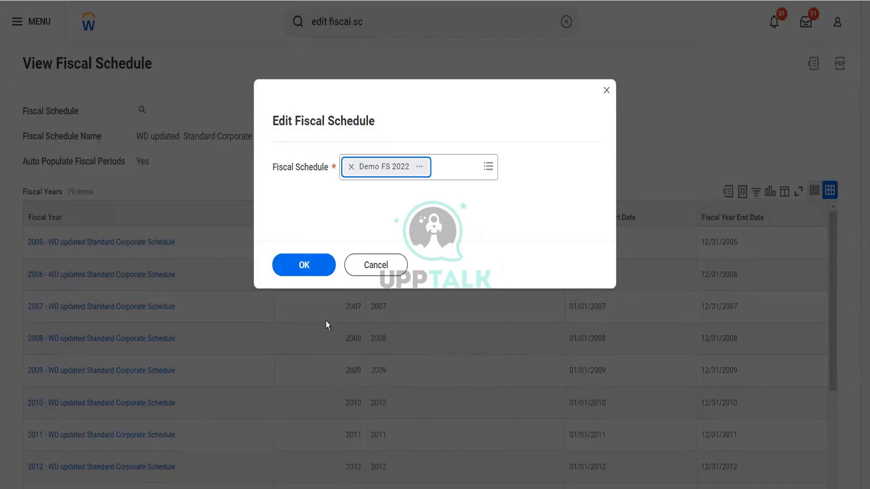
{"action": "left_click", "coordinate": [306, 276]}
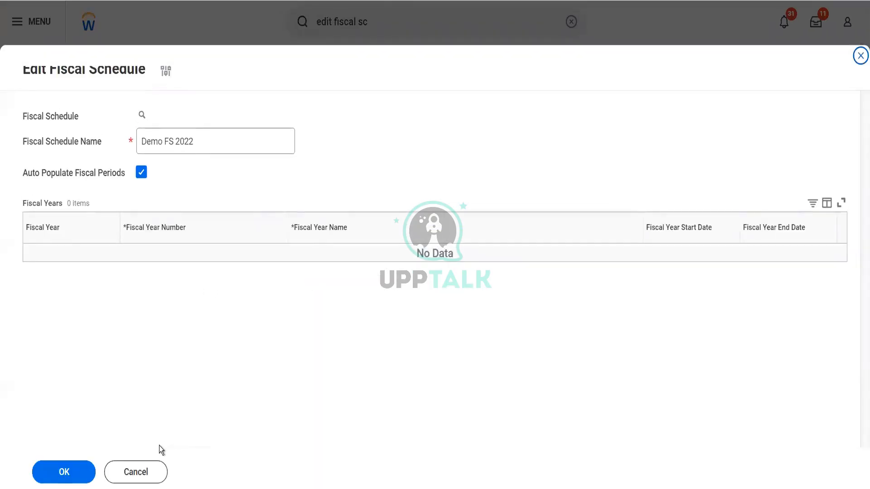
{"action": "left_click", "coordinate": [133, 471]}
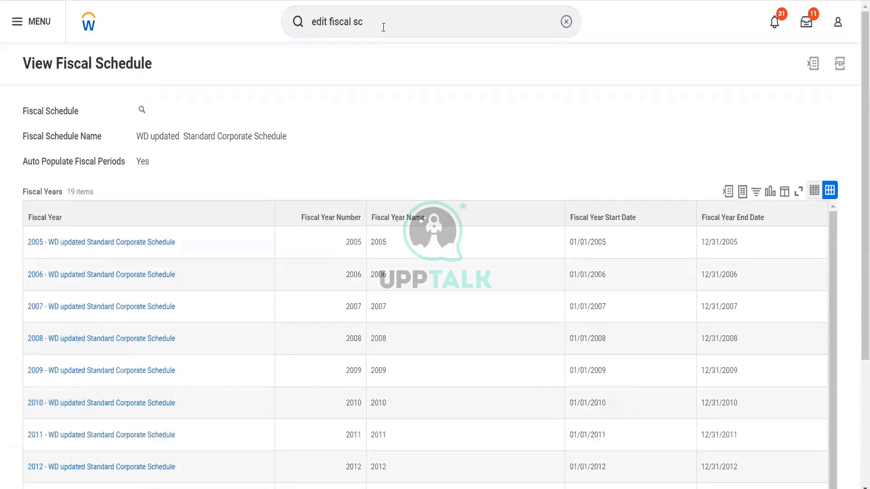
{"action": "left_click", "coordinate": [383, 28]}
{"action": "key", "text": "BackSpace"}
{"action": "key", "text": "BackSpace"}
{"action": "key", "text": "BackSpace"}
{"action": "key", "text": "BackSpace"}
{"action": "key", "text": "BackSpace"}
{"action": "key", "text": "BackSpace"}
{"action": "key", "text": "BackSpace"}
{"action": "key", "text": "BackSpace"}
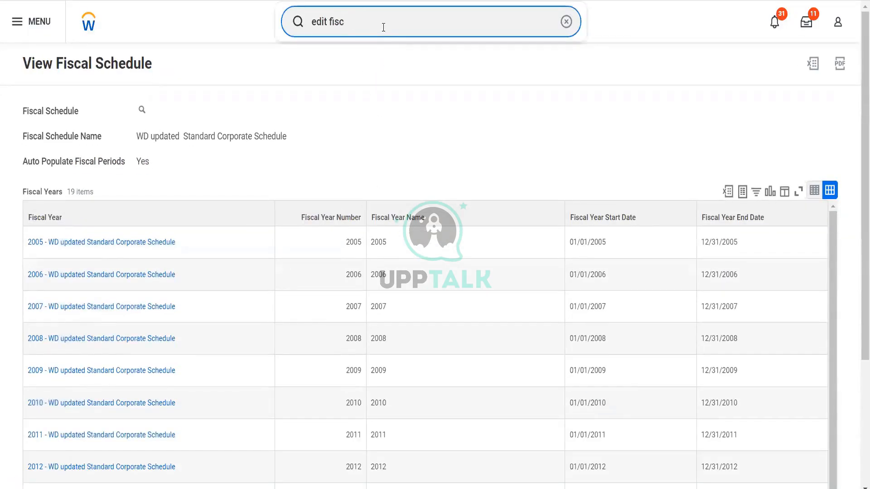
{"action": "key", "text": "BackSpace"}
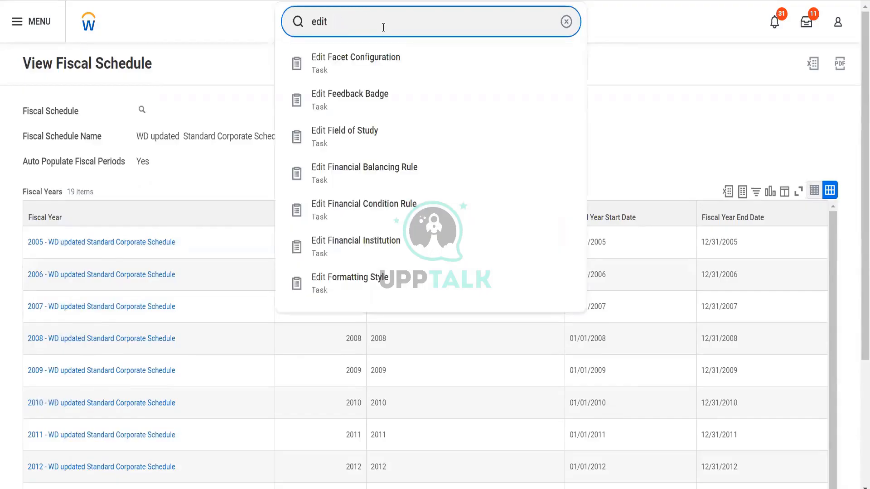
{"action": "type", "text": "period"}
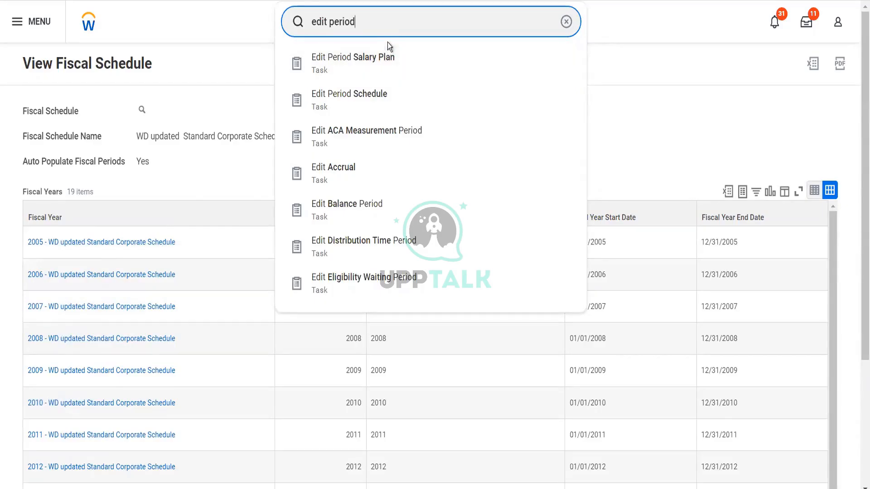
{"action": "key", "text": "Return"}
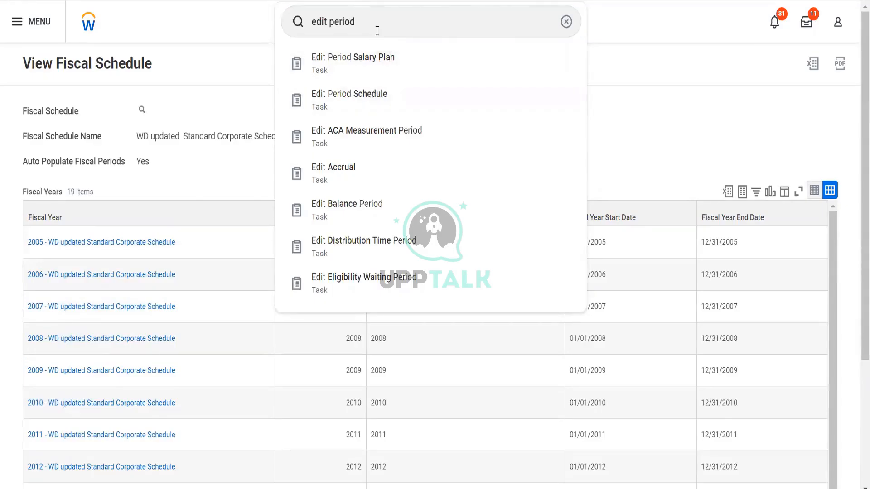
{"action": "left_click_drag", "start_coordinate": [360, 24], "coordinate": [331, 24]}
{"action": "key", "text": "BackSpace"}
{"action": "key", "text": "BackSpace"}
{"action": "key", "text": "BackSpace"}
{"action": "key", "text": "BackSpace"}
{"action": "key", "text": "BackSpace"}
{"action": "key", "text": "BackSpace"}
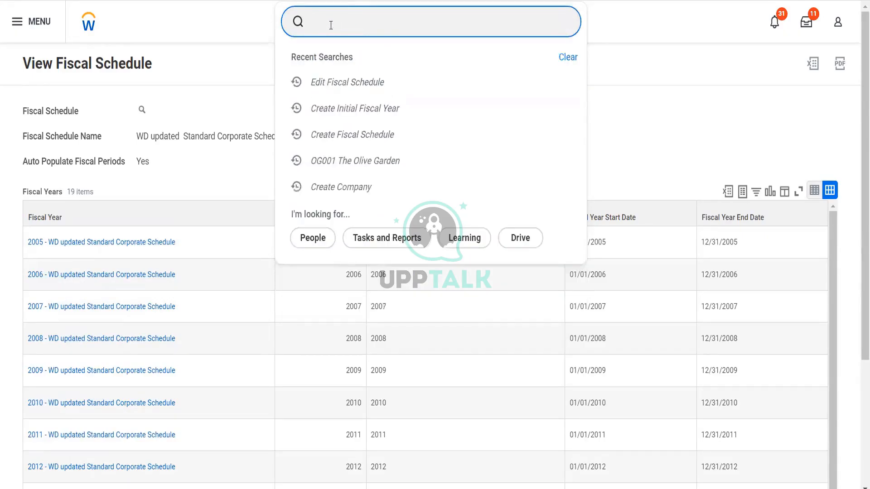
{"action": "type", "text": "fiscal year"}
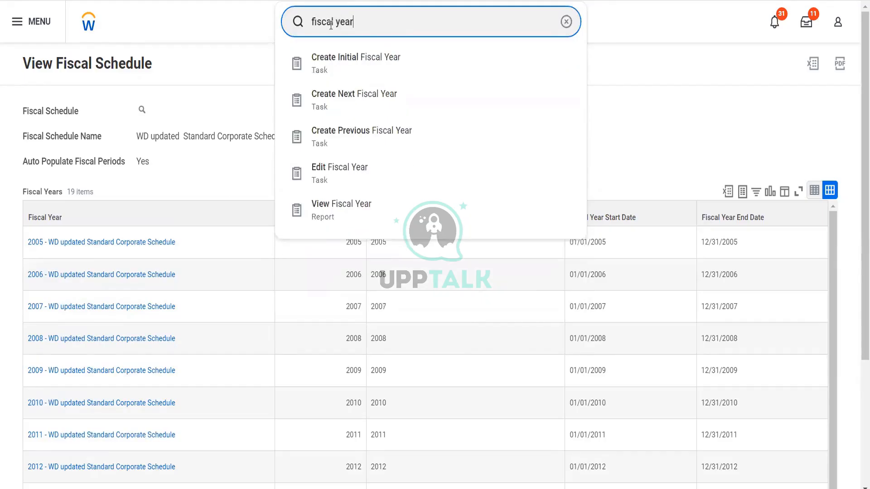
{"action": "left_click", "coordinate": [357, 186]}
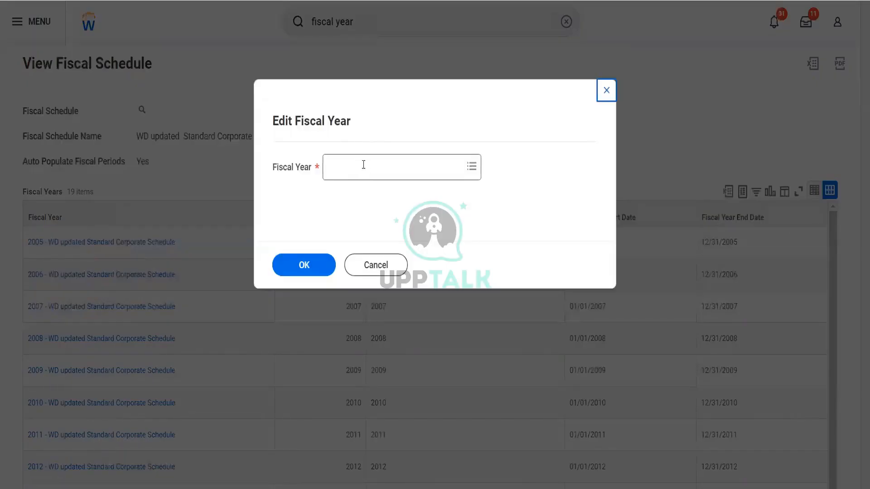
{"action": "left_click", "coordinate": [362, 164]}
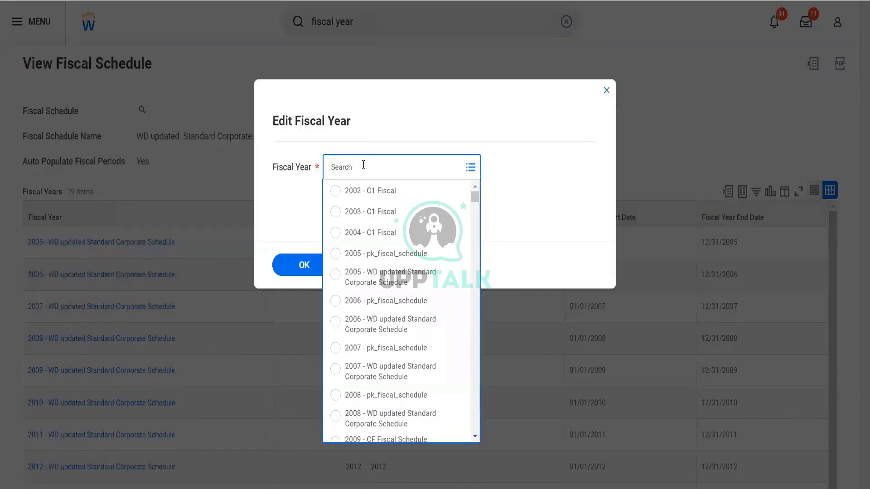
{"action": "type", "text": "2022"}
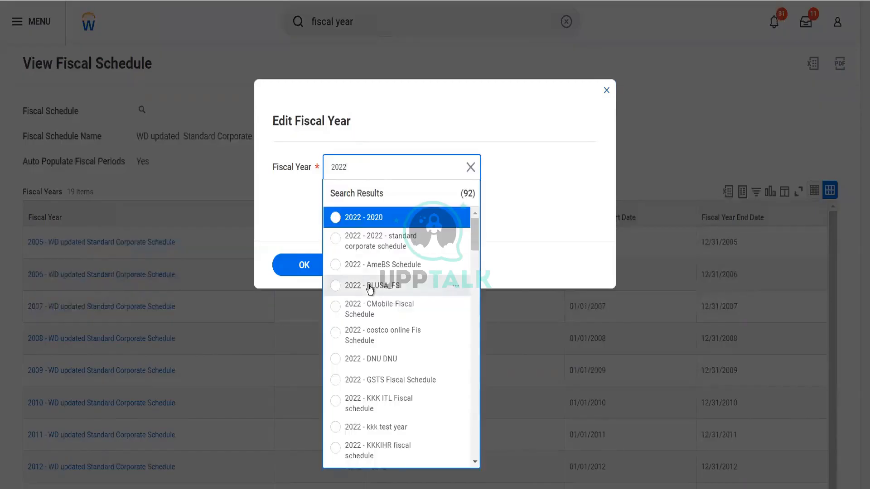
{"action": "scroll", "coordinate": [369, 288], "scroll_direction": "down", "scroll_amount": 10}
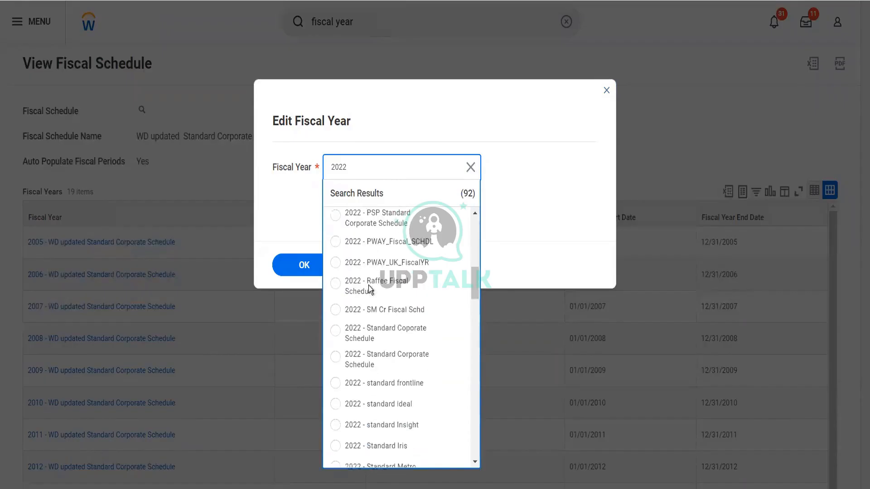
{"action": "scroll", "coordinate": [368, 285], "scroll_direction": "down", "scroll_amount": 8}
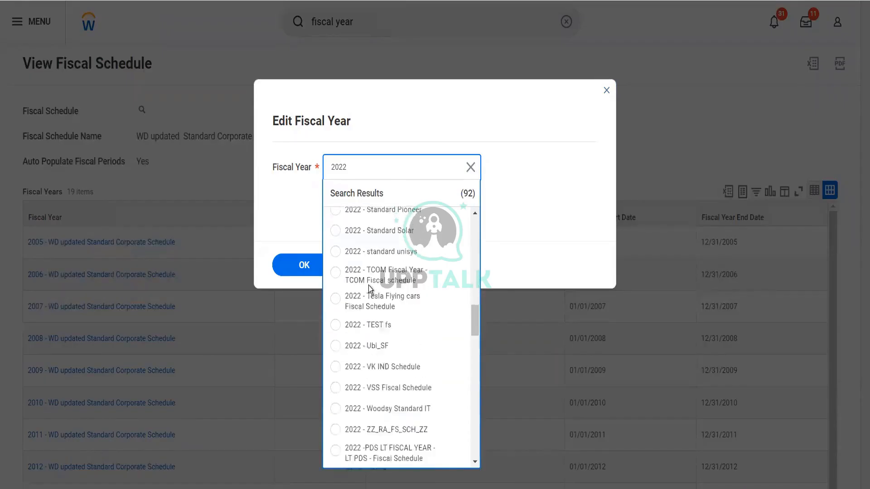
{"action": "scroll", "coordinate": [368, 285], "scroll_direction": "down", "scroll_amount": 5}
{"action": "left_click", "coordinate": [301, 240]}
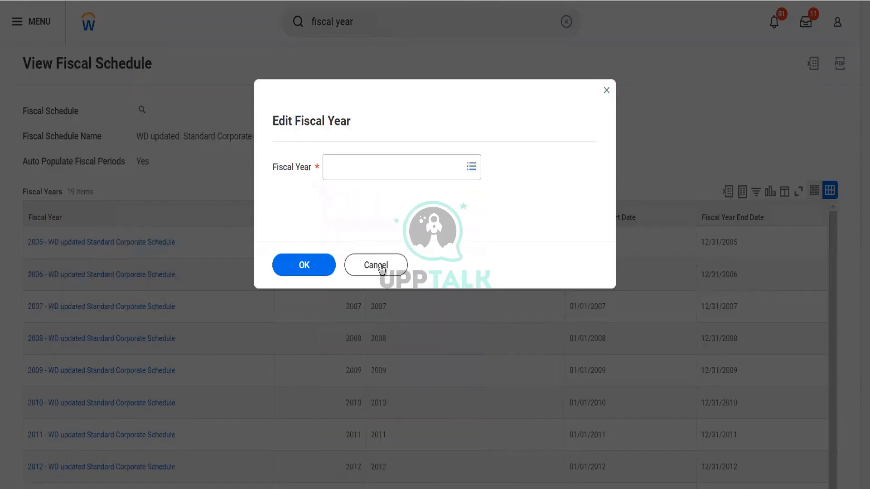
{"action": "left_click", "coordinate": [382, 268]}
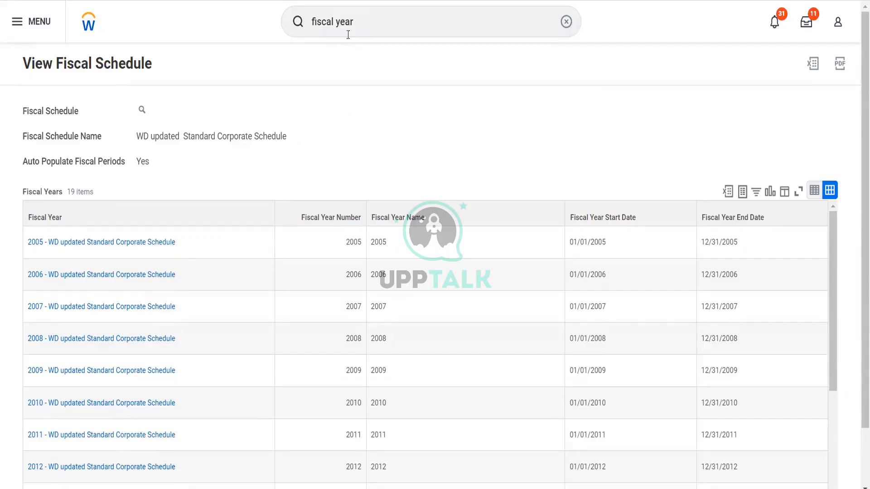
{"action": "left_click", "coordinate": [364, 19]}
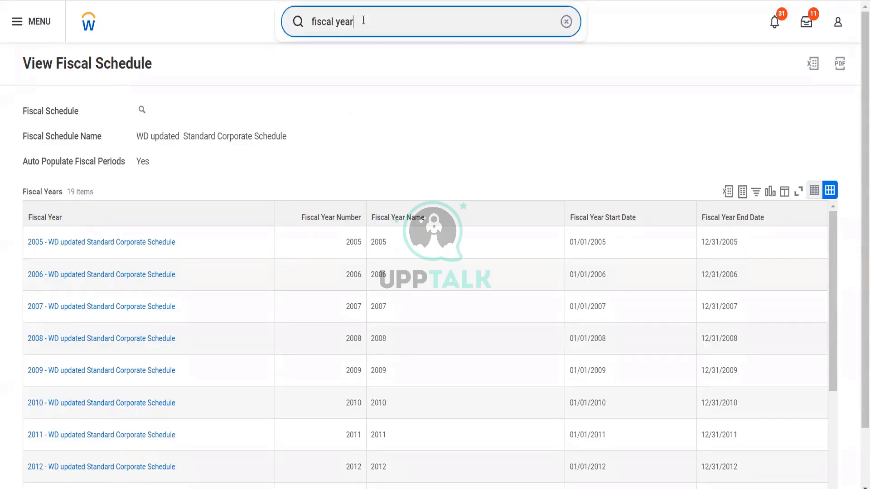
{"action": "key", "text": "BackSpace"}
{"action": "key", "text": "BackSpace"}
{"action": "key", "text": "BackSpace"}
{"action": "key", "text": "BackSpace"}
{"action": "key", "text": "BackSpace"}
{"action": "key", "text": "BackSpace"}
{"action": "key", "text": "BackSpace"}
{"action": "key", "text": "BackSpace"}
{"action": "key", "text": "BackSpace"}
{"action": "key", "text": "BackSpace"}
{"action": "key", "text": "BackSpace"}
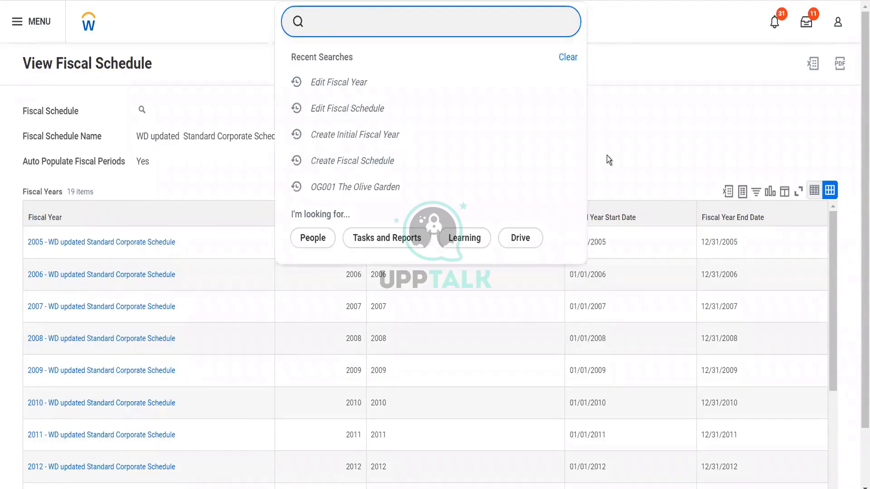
{"action": "left_click", "coordinate": [619, 159]}
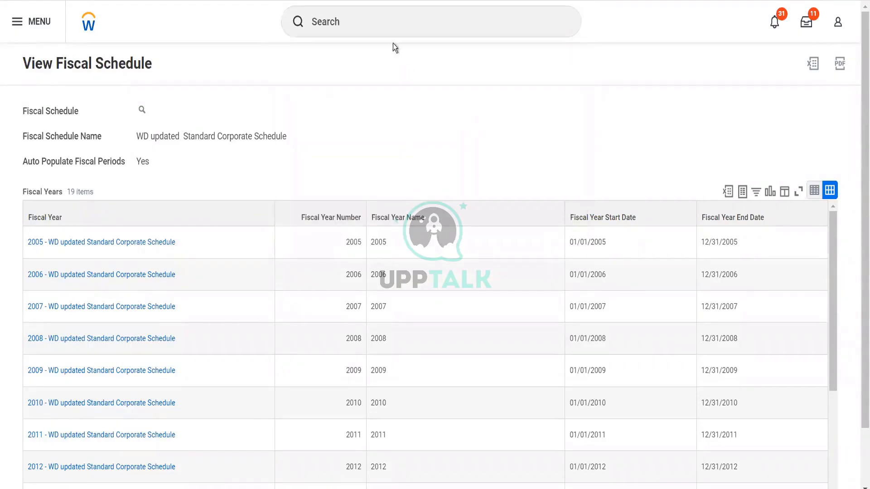
Step: From Create Initial Fiscal Year's schedule prompt, open the full view of the AIC01 Fiscal schedule
{"action": "left_click", "coordinate": [385, 30]}
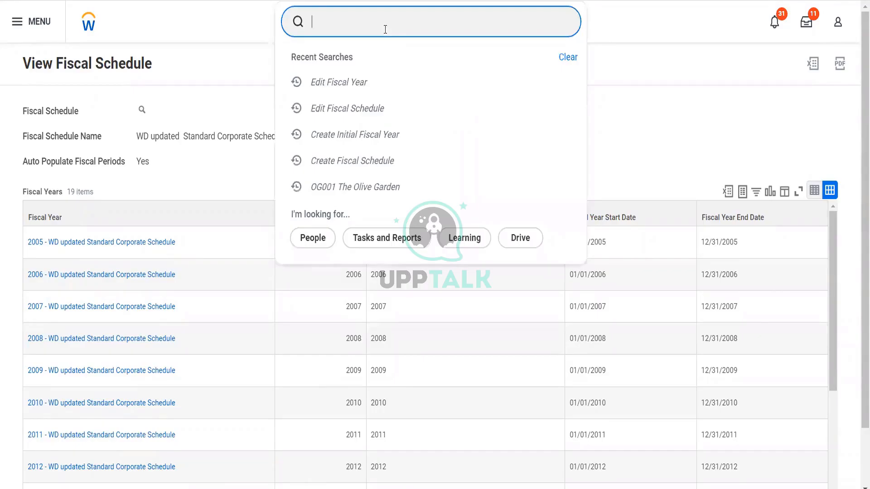
{"action": "type", "text": "fiscal year"}
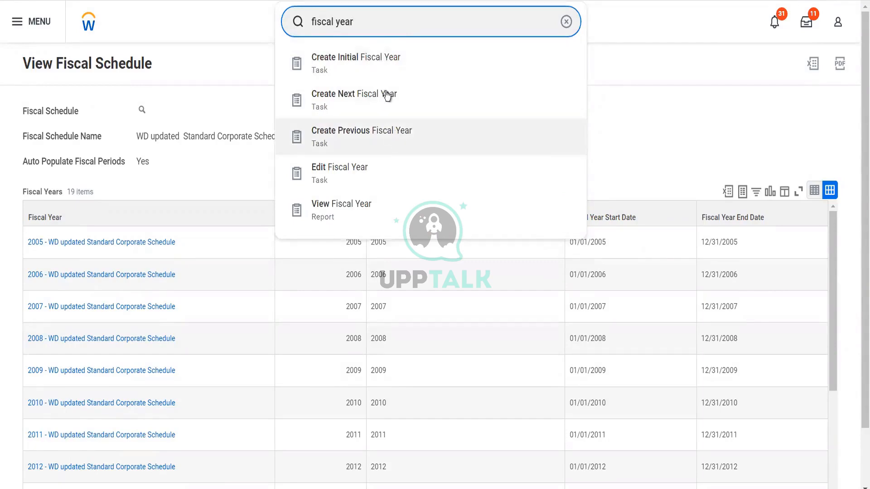
{"action": "left_click", "coordinate": [391, 66]}
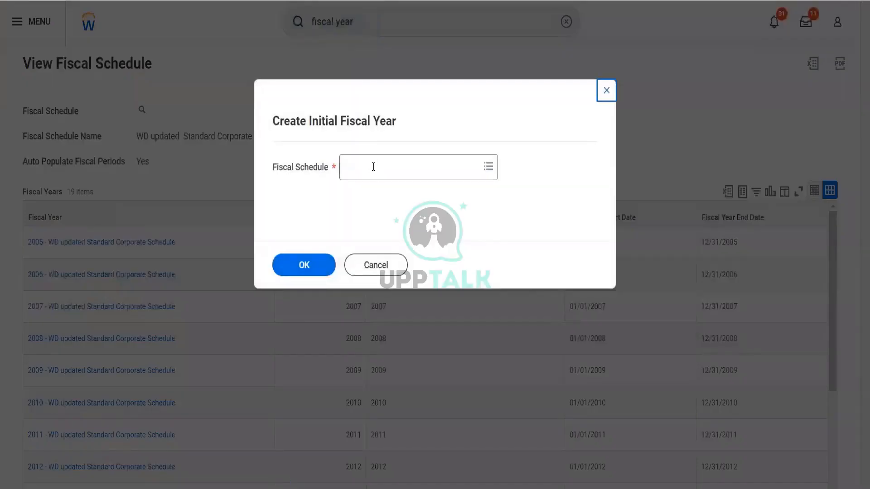
{"action": "left_click", "coordinate": [373, 167]}
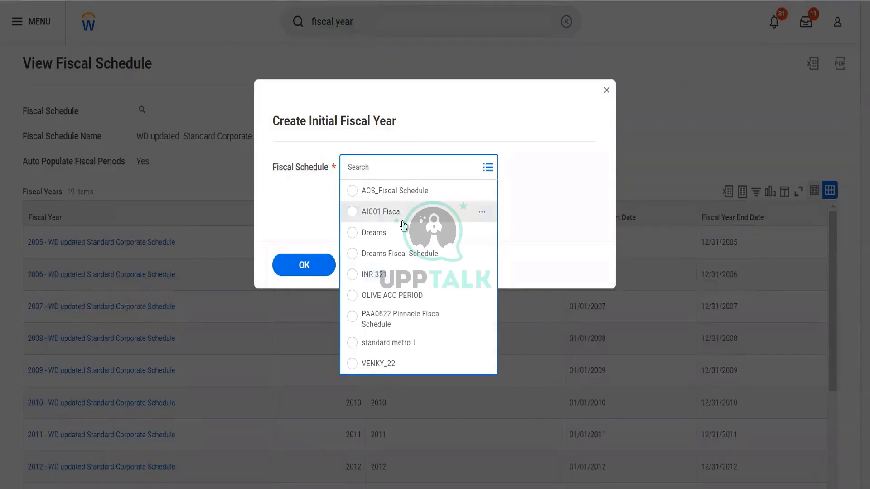
{"action": "left_click", "coordinate": [481, 213]}
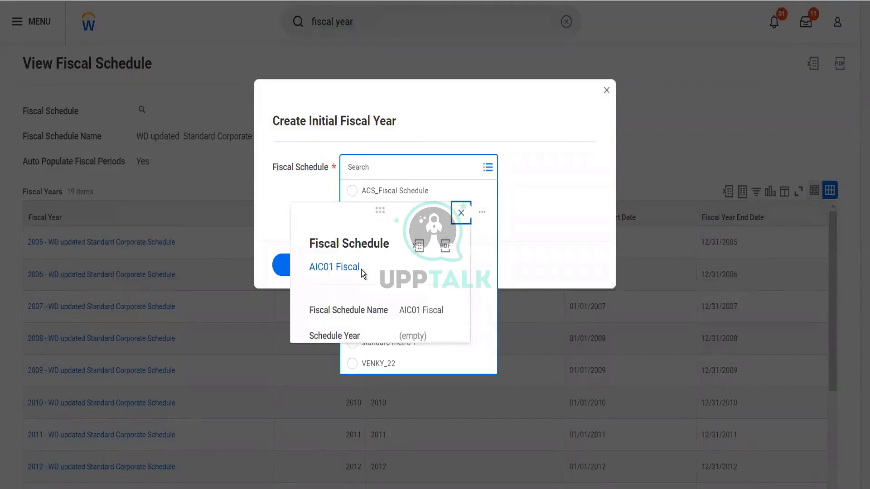
{"action": "left_click", "coordinate": [354, 272]}
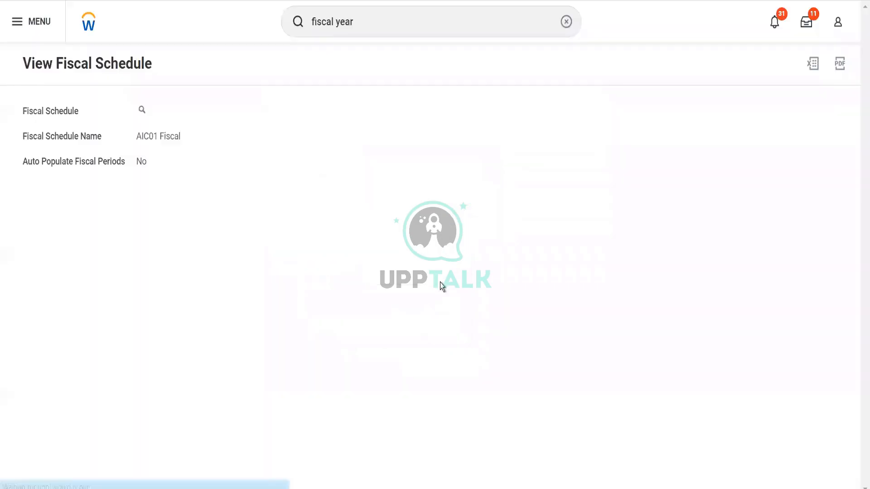
{"action": "left_click", "coordinate": [358, 32]}
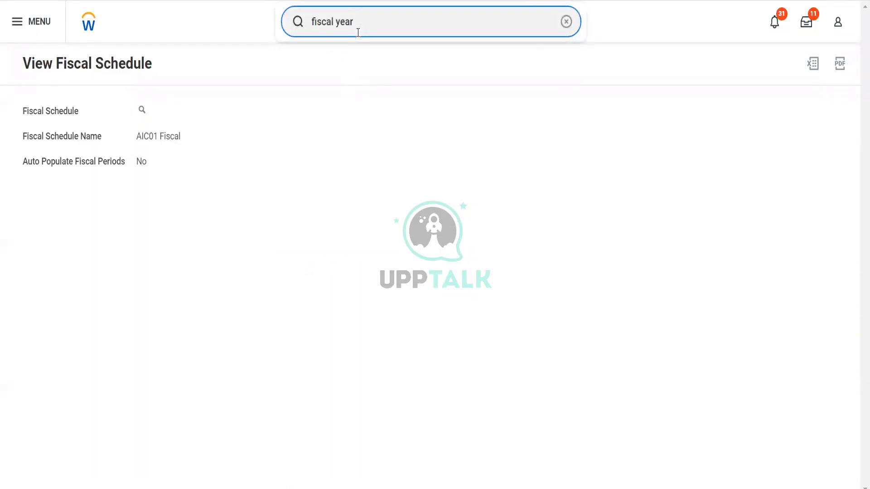
{"action": "left_click_drag", "start_coordinate": [358, 32], "coordinate": [319, 36]}
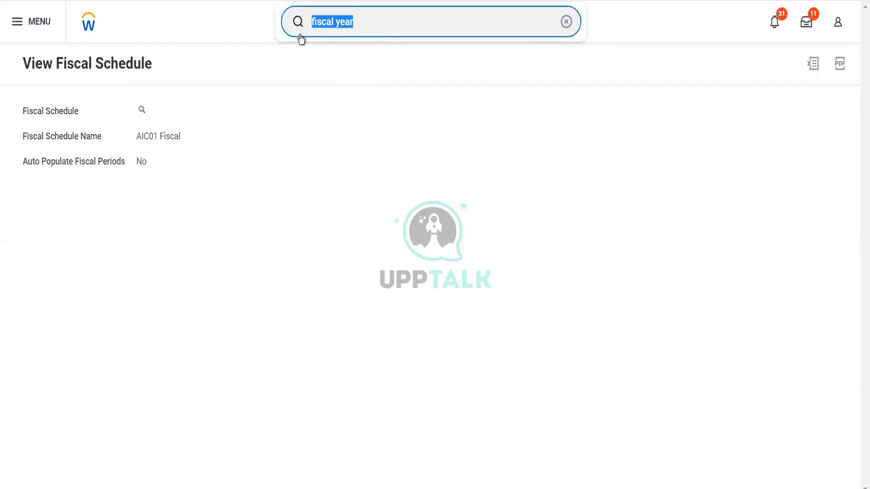
Step: Open Maintain Fiscal Schedule Posting Intervals ('main post inter') for the Demo FS 2022 schedule
{"action": "type", "text": "f"}
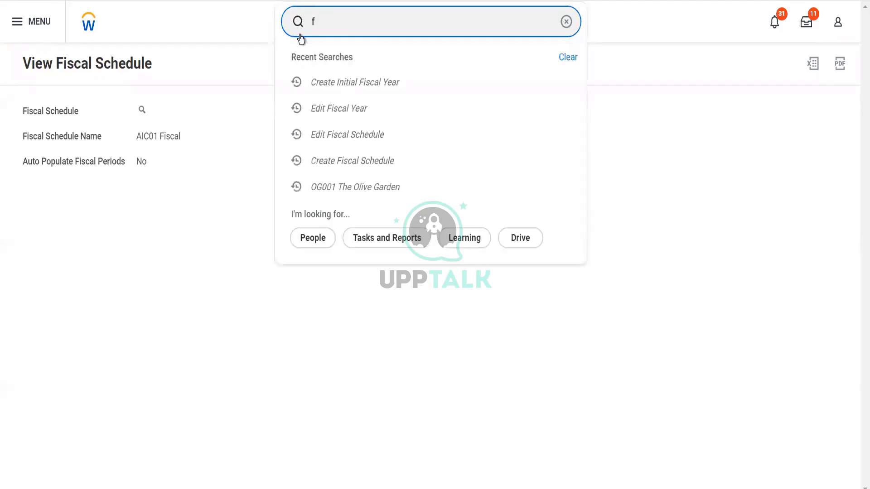
{"action": "key", "text": "BackSpace"}
{"action": "type", "text": "main post inter"}
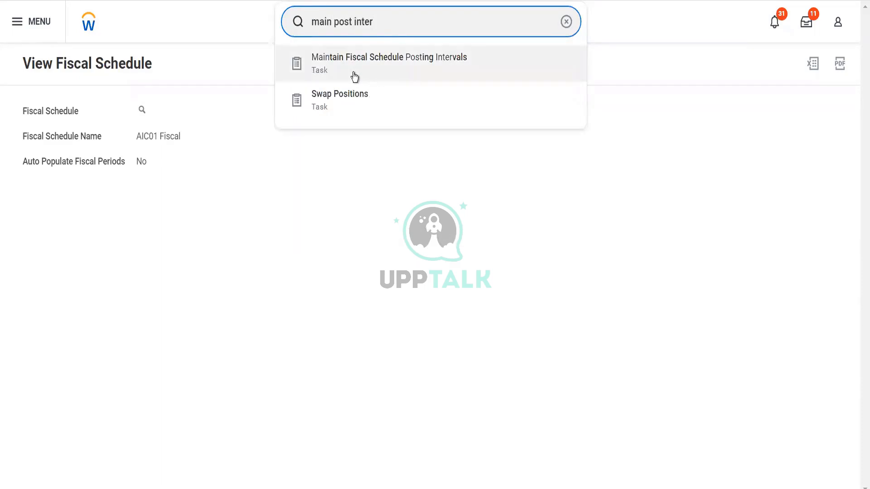
{"action": "left_click", "coordinate": [354, 76]}
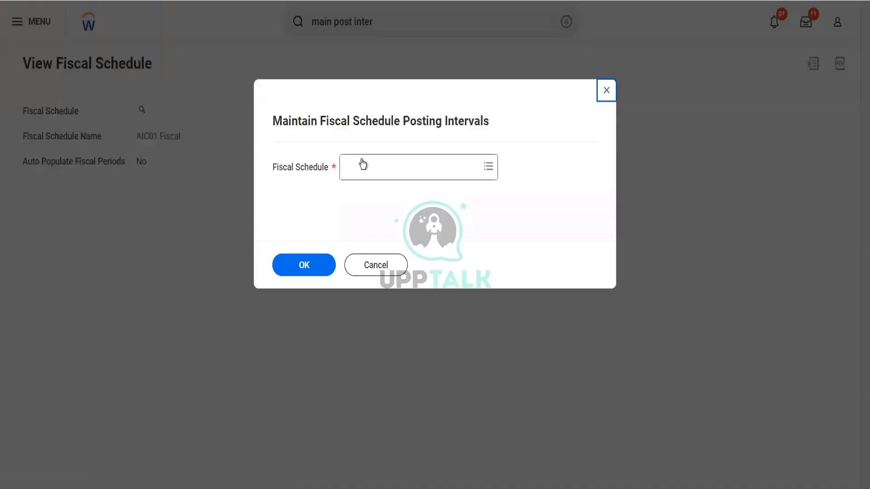
{"action": "left_click", "coordinate": [363, 165]}
{"action": "type", "text": "demo"}
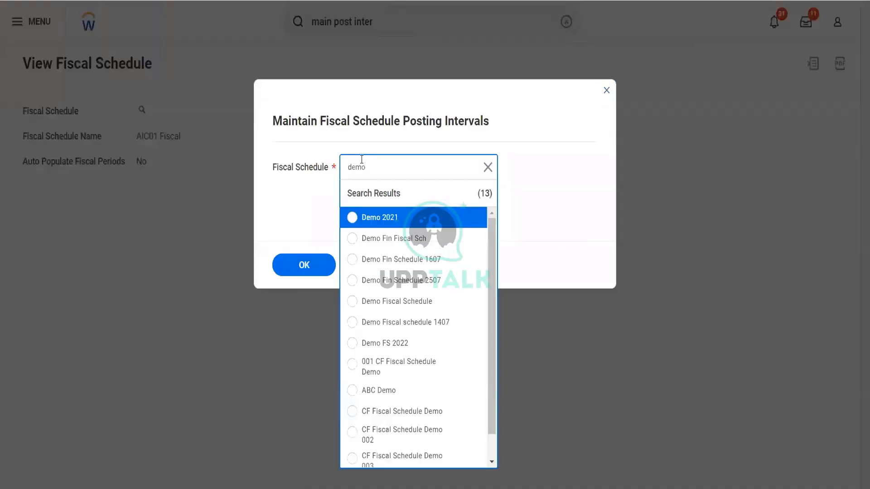
{"action": "left_click", "coordinate": [399, 344]}
{"action": "left_click", "coordinate": [297, 273]}
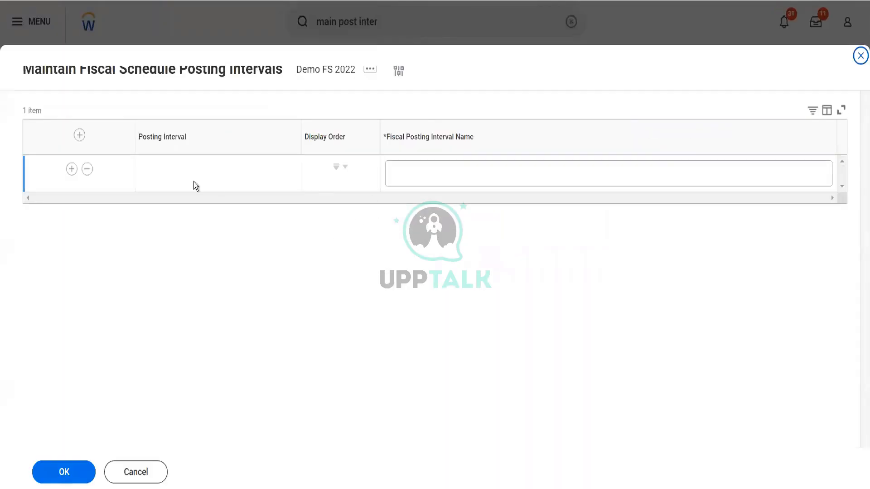
Step: Name the first five posting intervals Jan, Feb, Mar, Apr and May, adding a row for each
{"action": "left_click", "coordinate": [429, 180]}
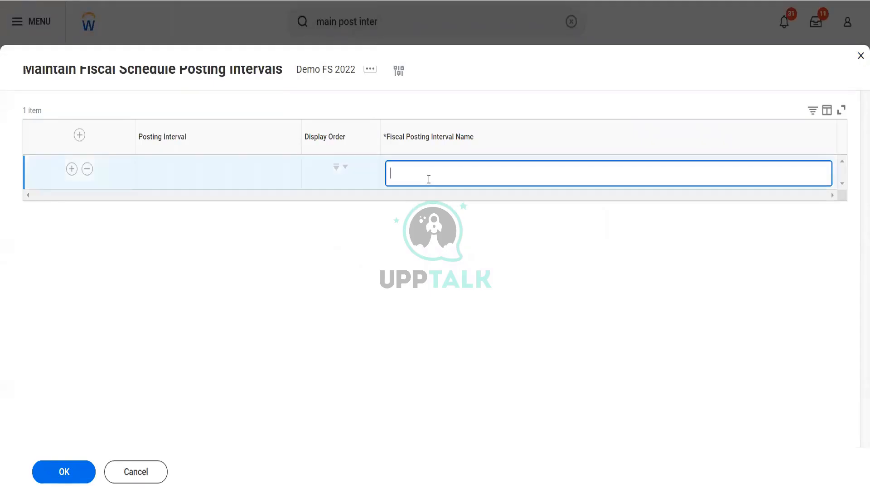
{"action": "type", "text": "Jan"}
{"action": "left_click", "coordinate": [72, 168]}
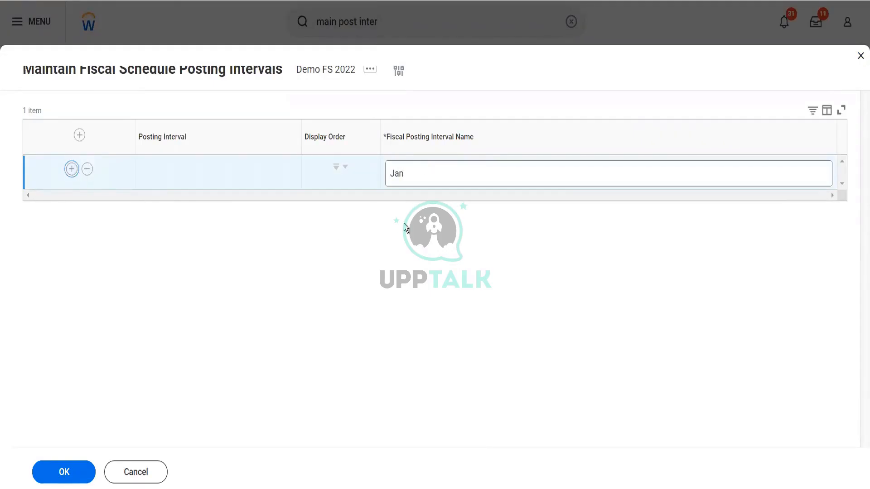
{"action": "left_click", "coordinate": [409, 211]}
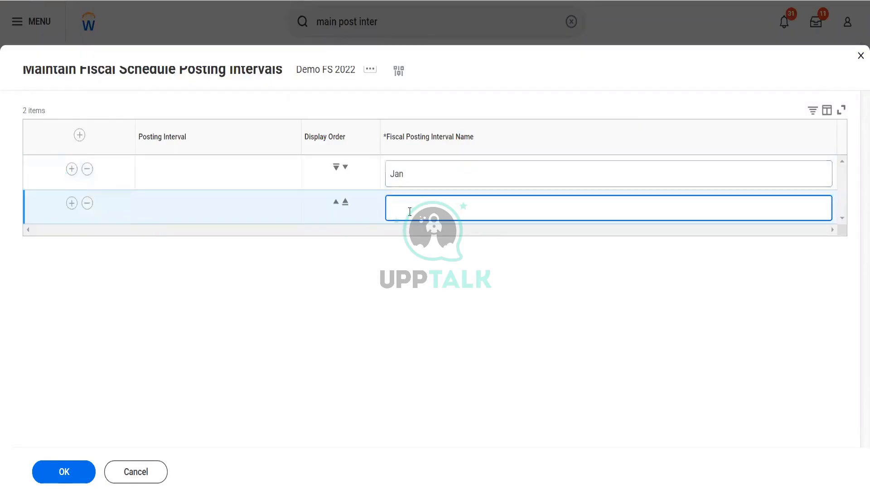
{"action": "type", "text": "Feb"}
{"action": "left_click", "coordinate": [71, 204]}
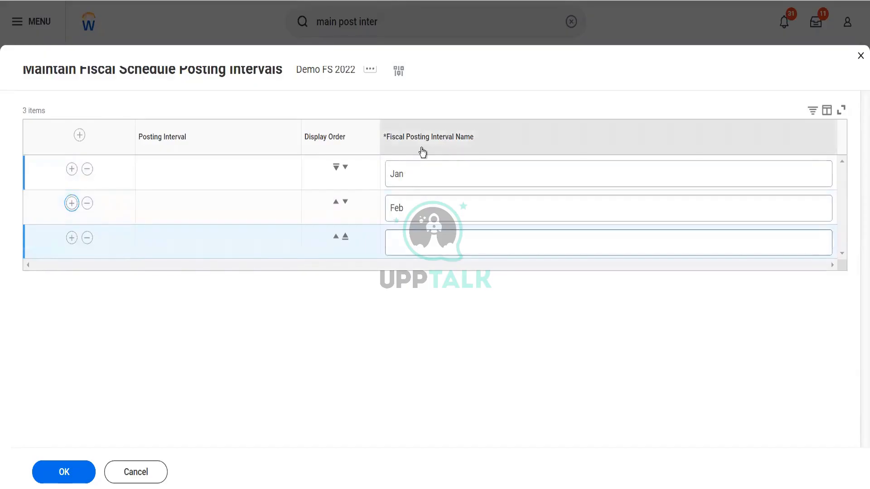
{"action": "left_click", "coordinate": [426, 244]}
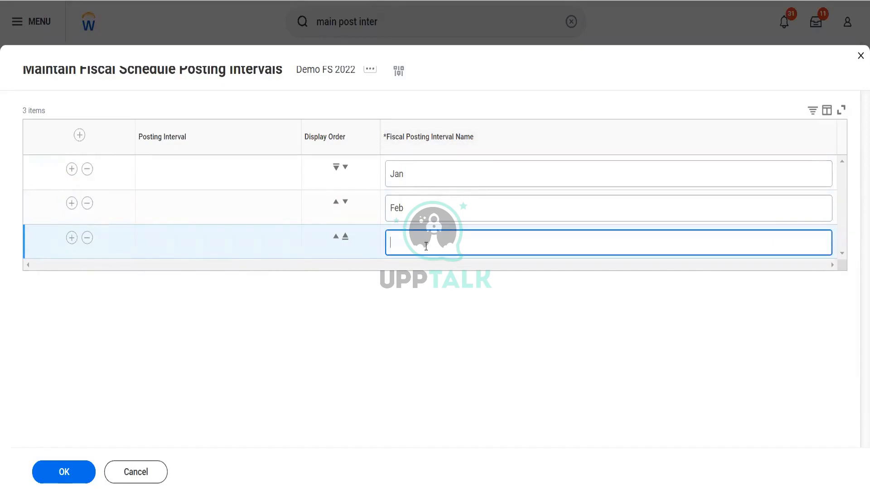
{"action": "type", "text": "Mar"}
{"action": "left_click", "coordinate": [71, 238]}
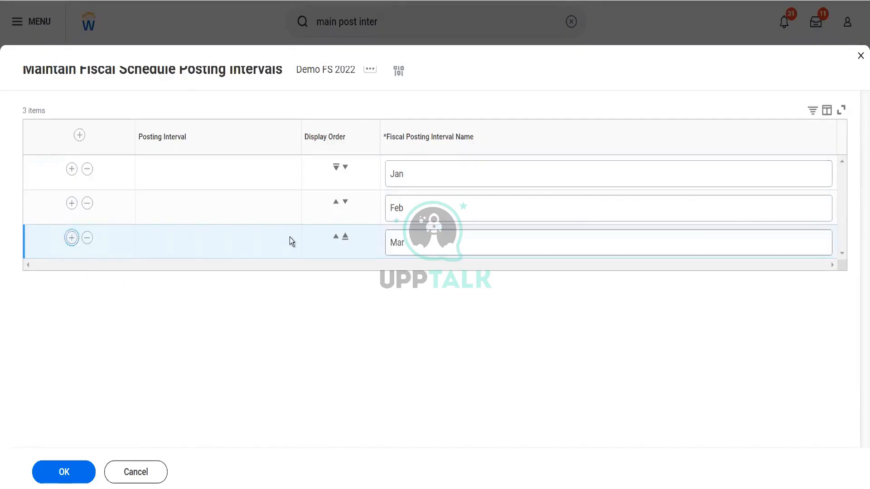
{"action": "left_click", "coordinate": [406, 275]}
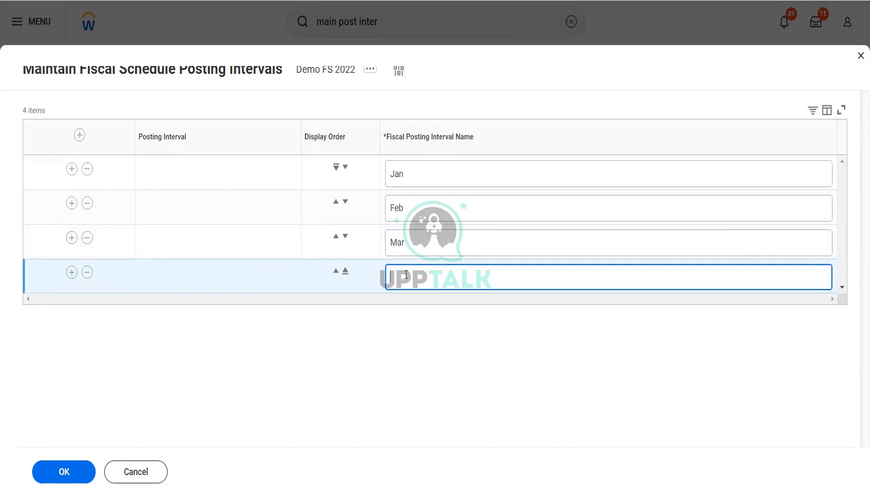
{"action": "type", "text": "Apr"}
{"action": "left_click", "coordinate": [72, 273]}
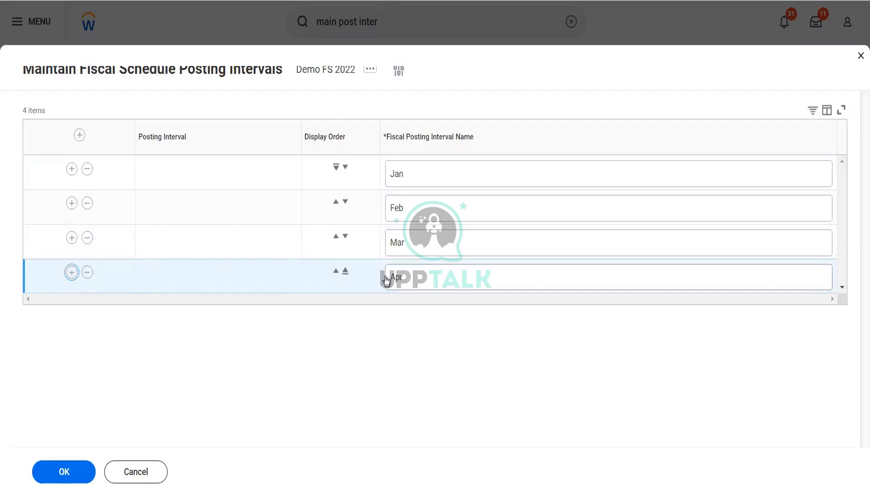
{"action": "left_click", "coordinate": [405, 315]}
{"action": "type", "text": "May"}
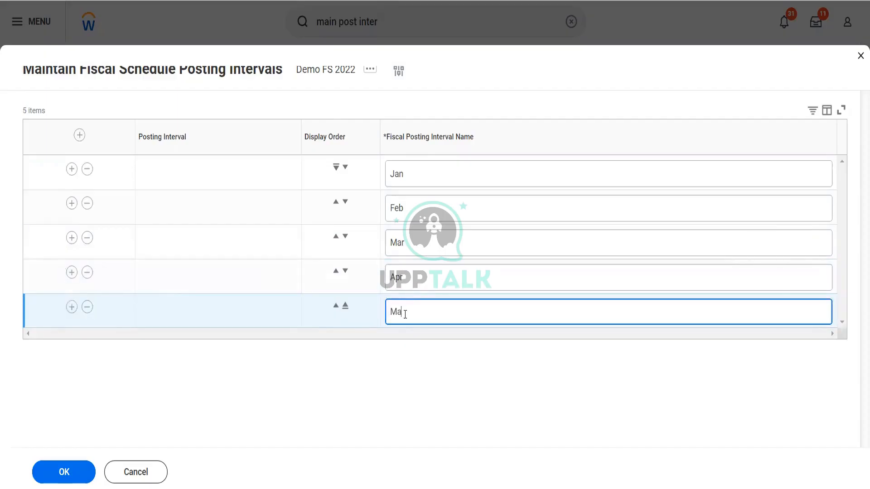
Step: Remove a misplaced Aug row, then add and name the Aug and Sep intervals
{"action": "left_click", "coordinate": [72, 308]}
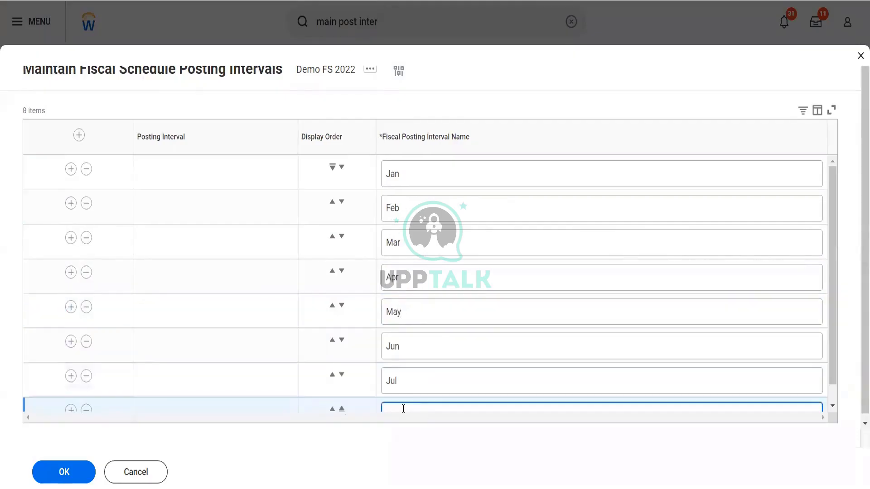
{"action": "type", "text": "Aug"}
{"action": "scroll", "coordinate": [403, 401], "scroll_direction": "down", "scroll_amount": 1}
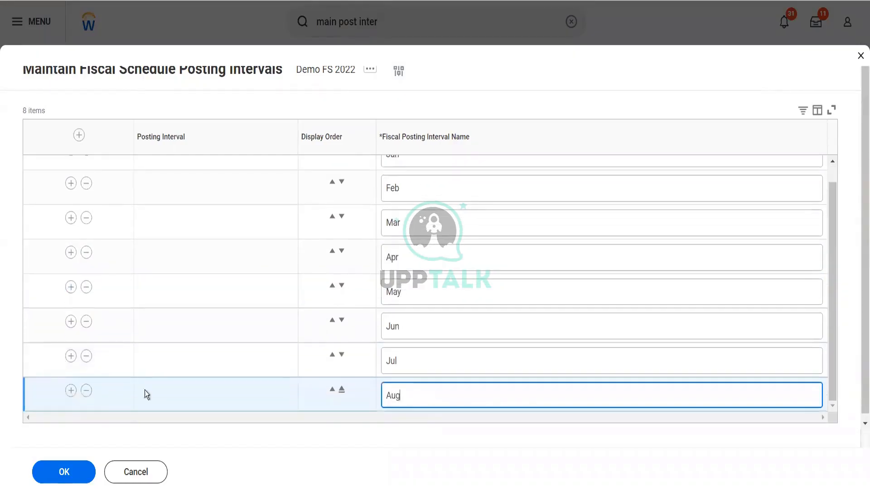
{"action": "left_click", "coordinate": [78, 392]}
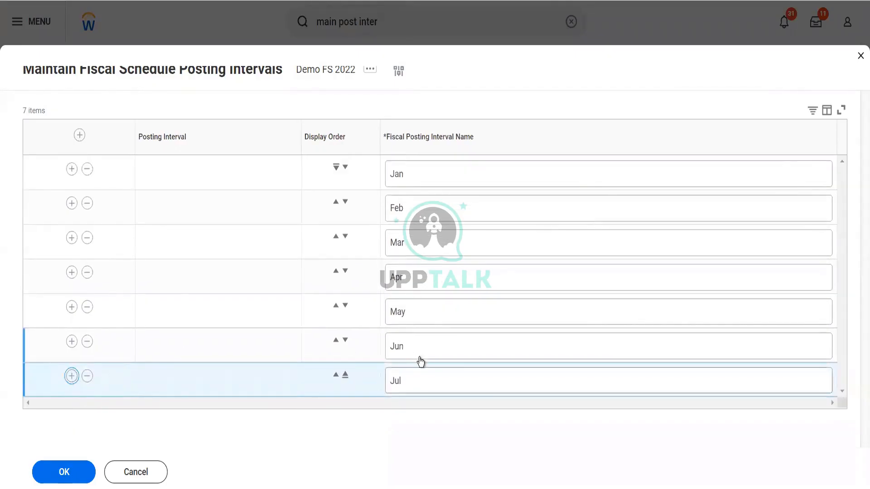
{"action": "key", "text": "Return"}
{"action": "left_click", "coordinate": [396, 396]}
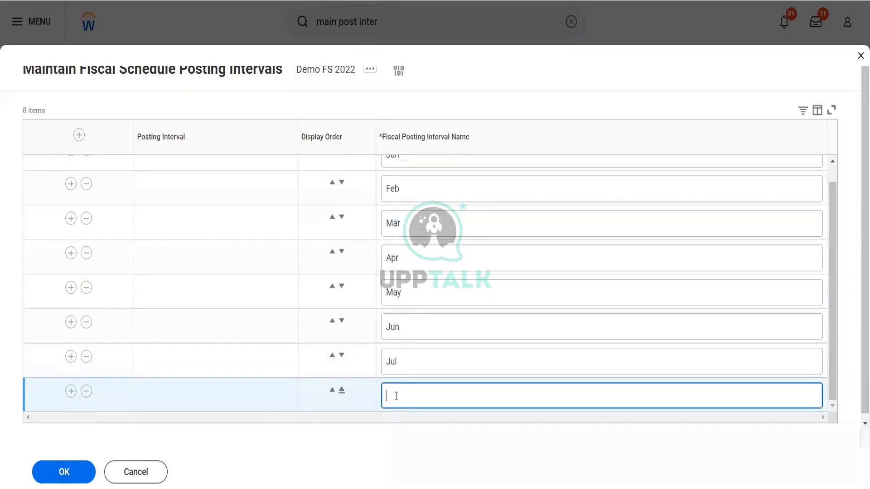
{"action": "type", "text": "Aug"}
{"action": "left_click", "coordinate": [70, 391]}
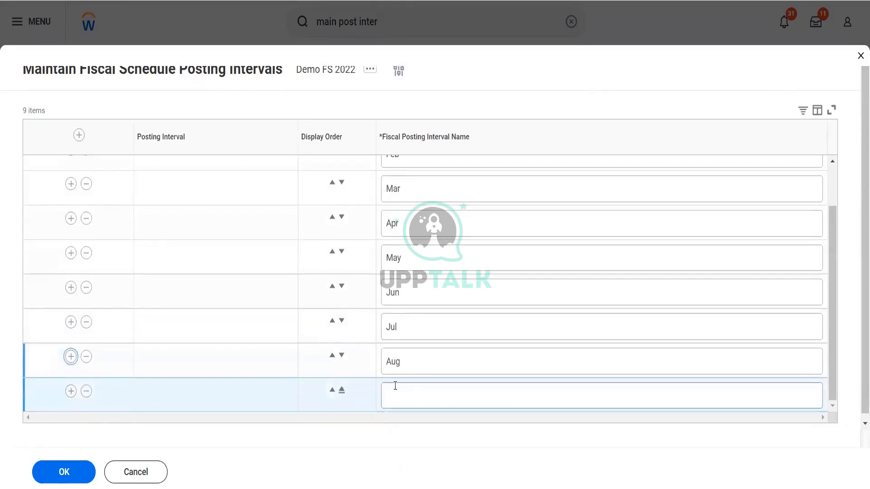
{"action": "left_click", "coordinate": [395, 386]}
{"action": "type", "text": "Sep"}
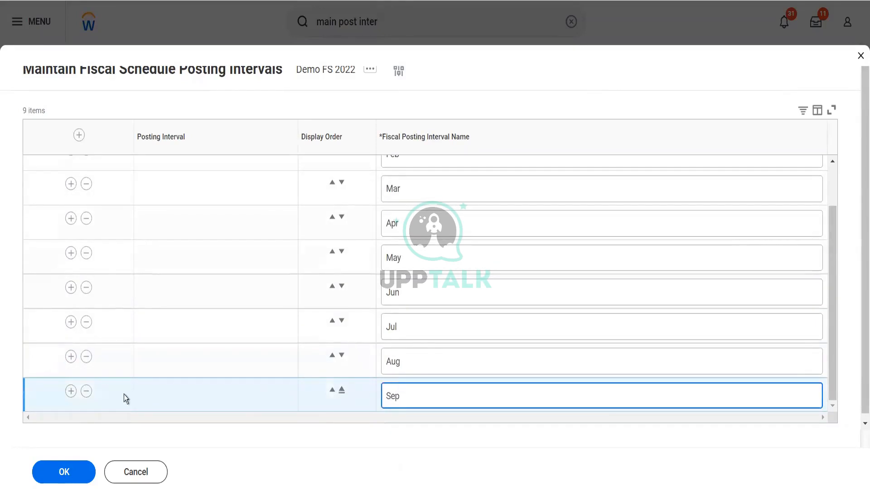
Step: Add and name the Oct, Nov and Dec intervals, then save all twelve
{"action": "left_click", "coordinate": [70, 393]}
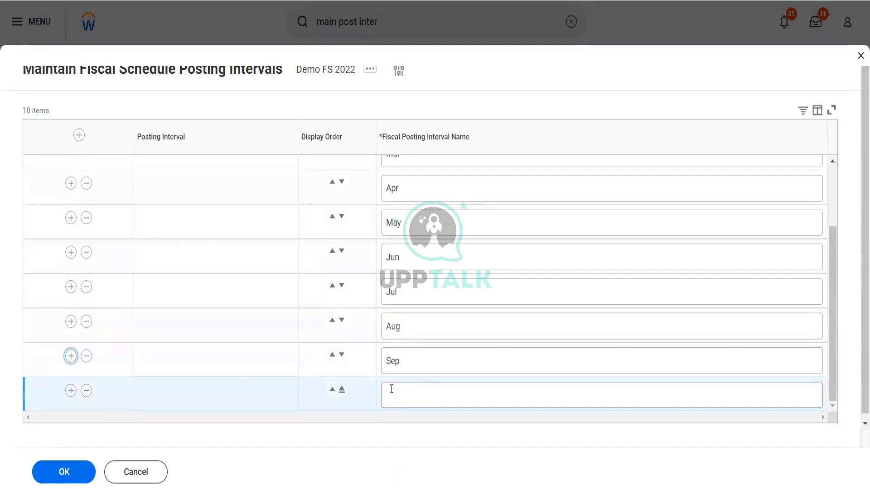
{"action": "left_click", "coordinate": [392, 389]}
{"action": "type", "text": "Oct"}
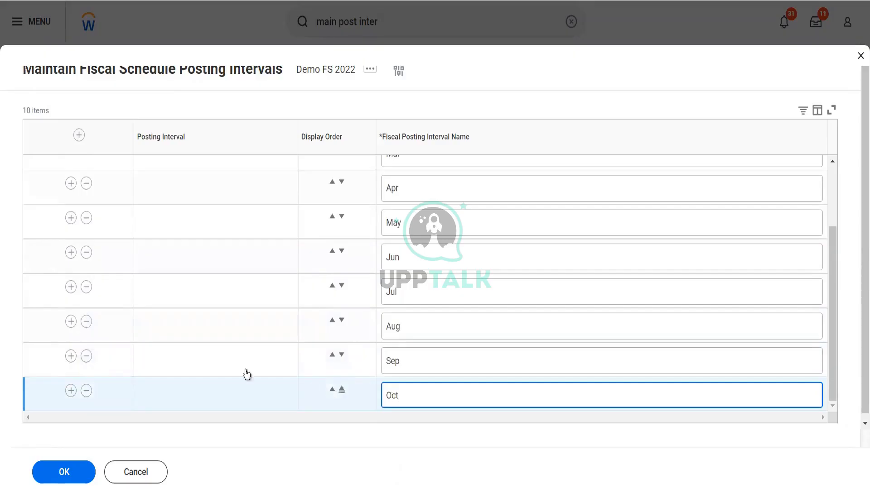
{"action": "left_click", "coordinate": [71, 390]}
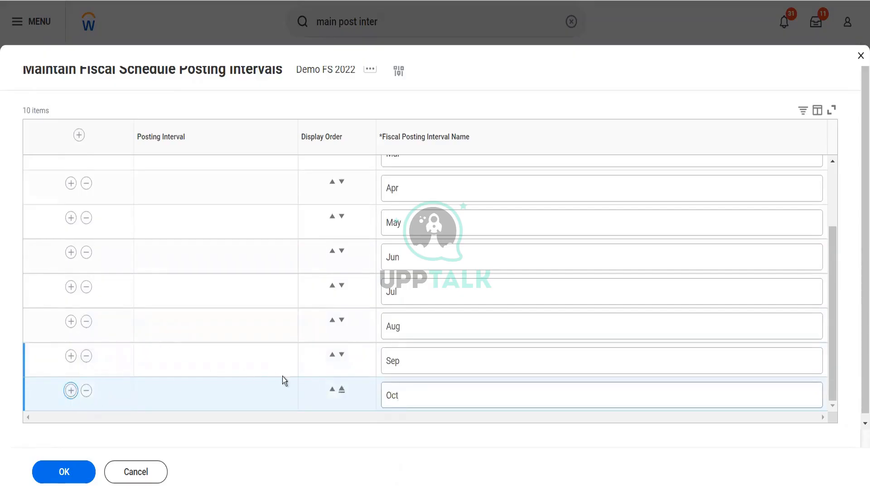
{"action": "left_click", "coordinate": [394, 389]}
{"action": "type", "text": "No"}
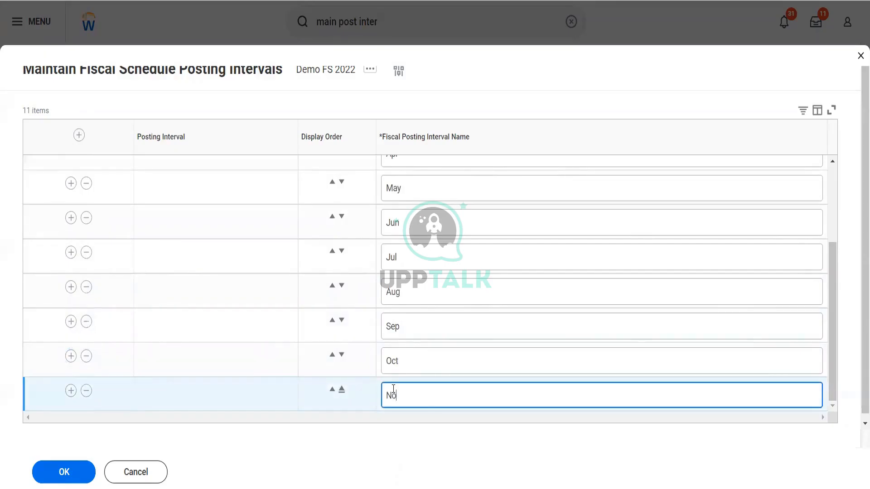
{"action": "type", "text": "v"}
{"action": "left_click", "coordinate": [71, 392]}
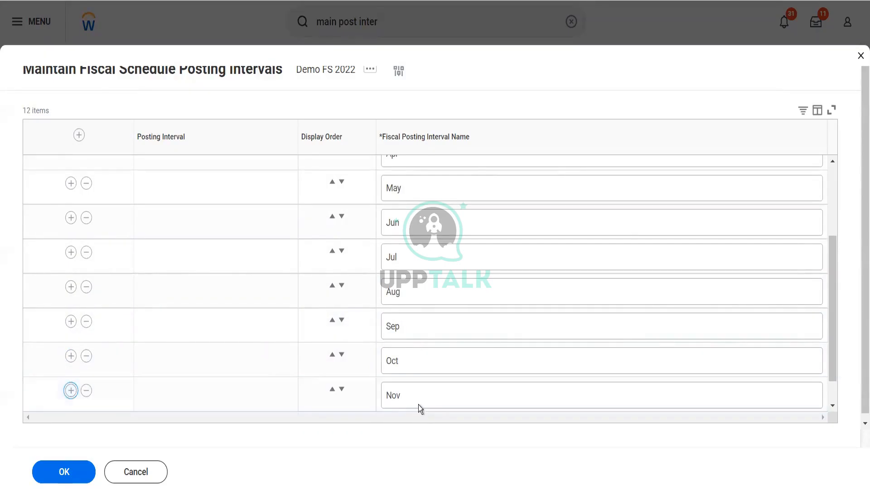
{"action": "left_click", "coordinate": [401, 393]}
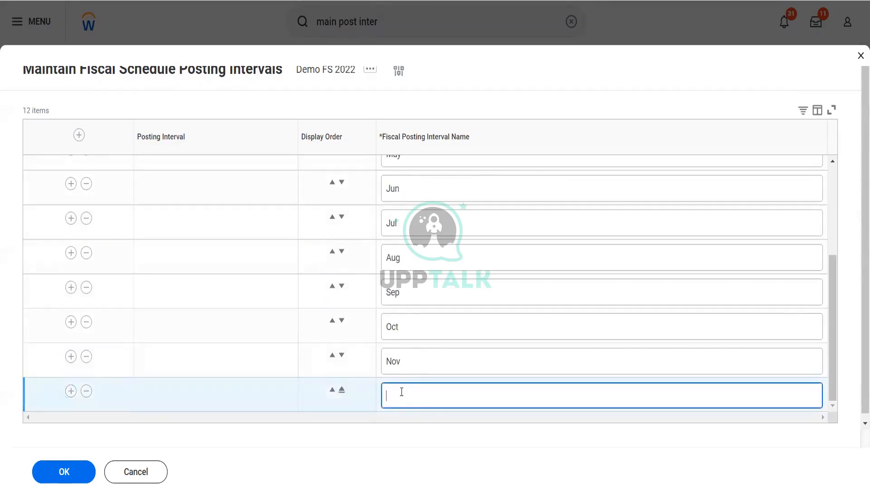
{"action": "type", "text": "Dec"}
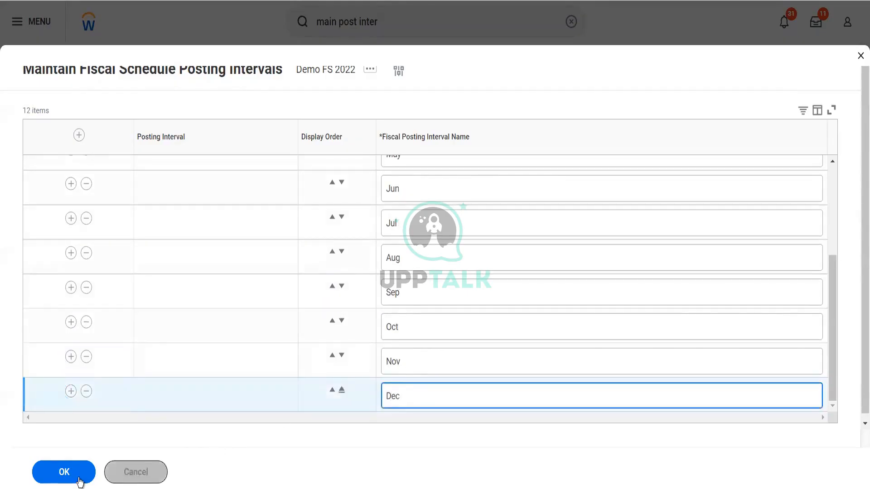
{"action": "left_click", "coordinate": [64, 471]}
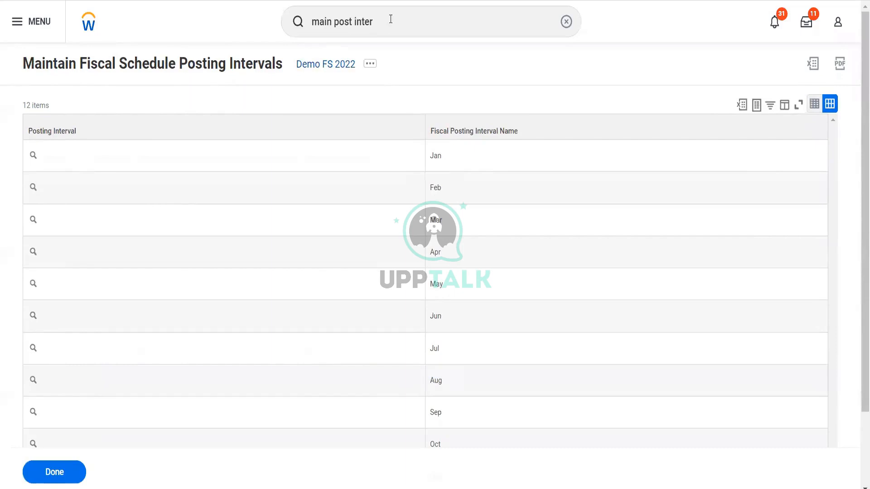
Step: Replace the search text with 'cr init' and launch Create Initial Fiscal Year
{"action": "left_click", "coordinate": [292, 17]}
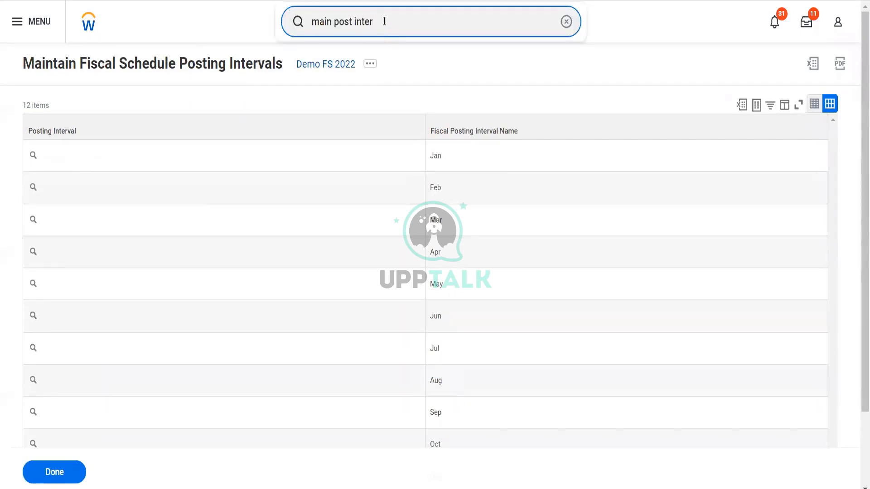
{"action": "key", "text": "ctrl+a"}
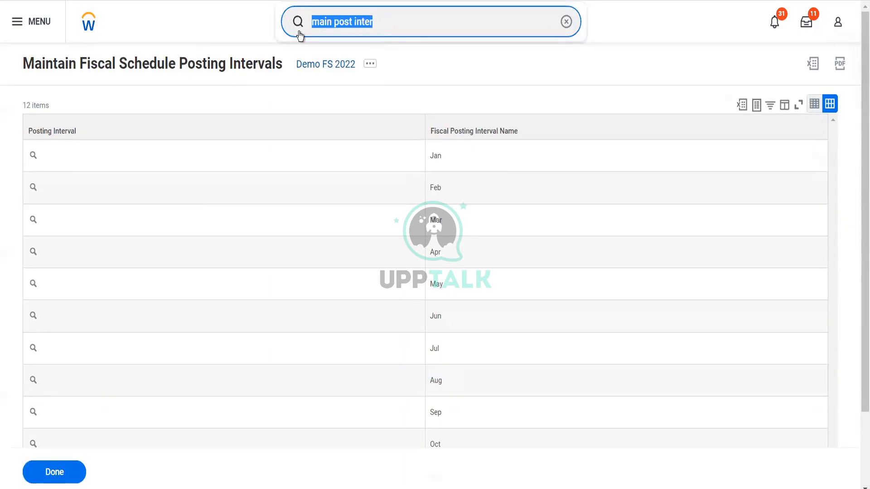
{"action": "type", "text": "cr in"}
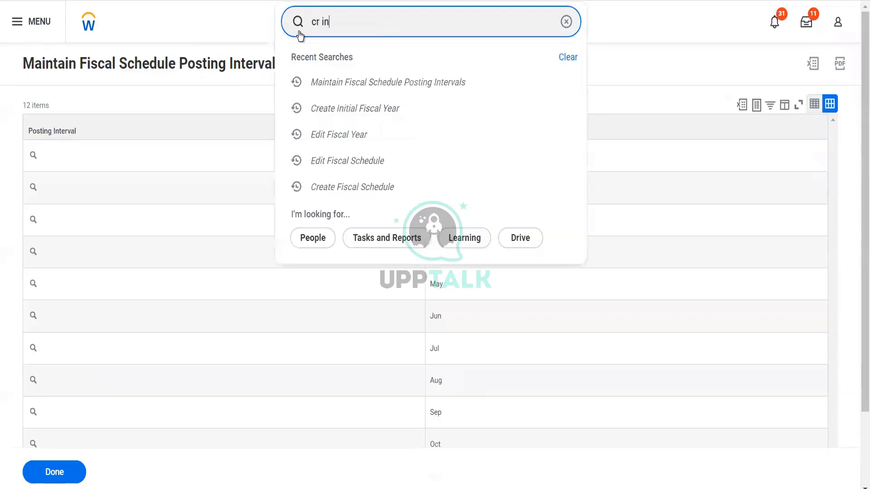
{"action": "type", "text": "it"}
{"action": "left_click", "coordinate": [360, 64]}
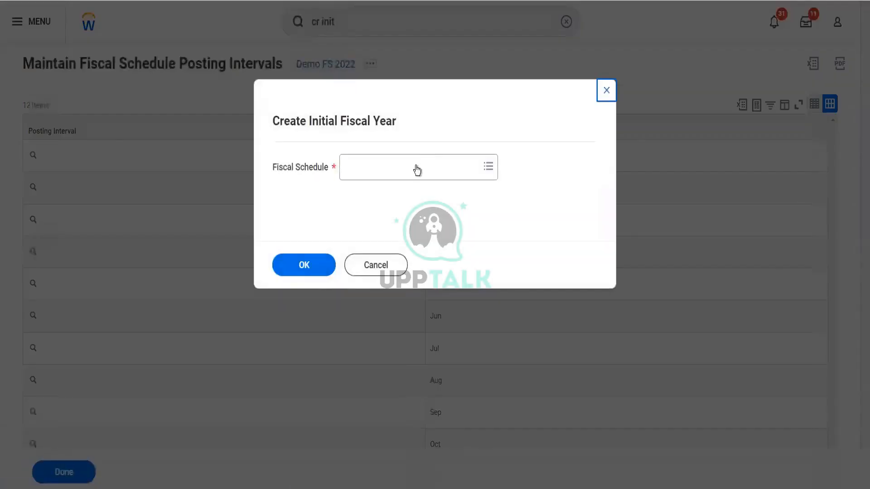
Step: Pick Demo FS 2022 as the fiscal schedule and confirm it to open the fiscal year form
{"action": "left_click", "coordinate": [417, 170]}
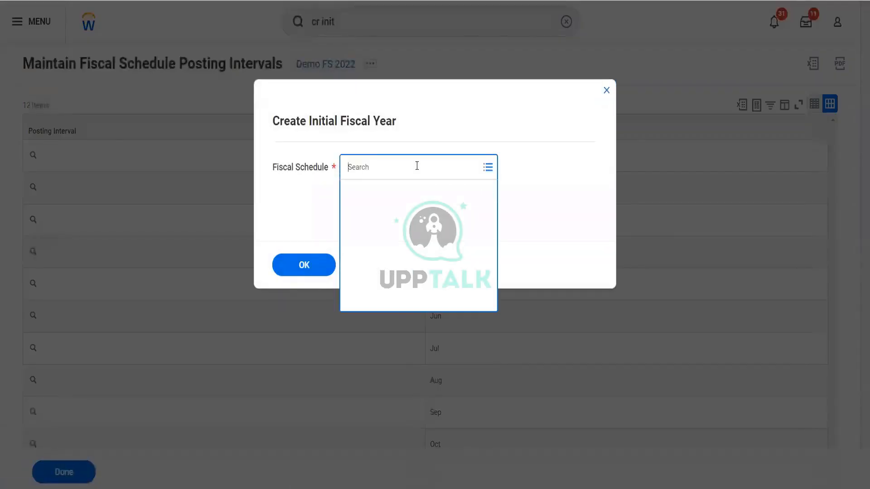
{"action": "type", "text": "Demo"}
{"action": "key", "text": "Return"}
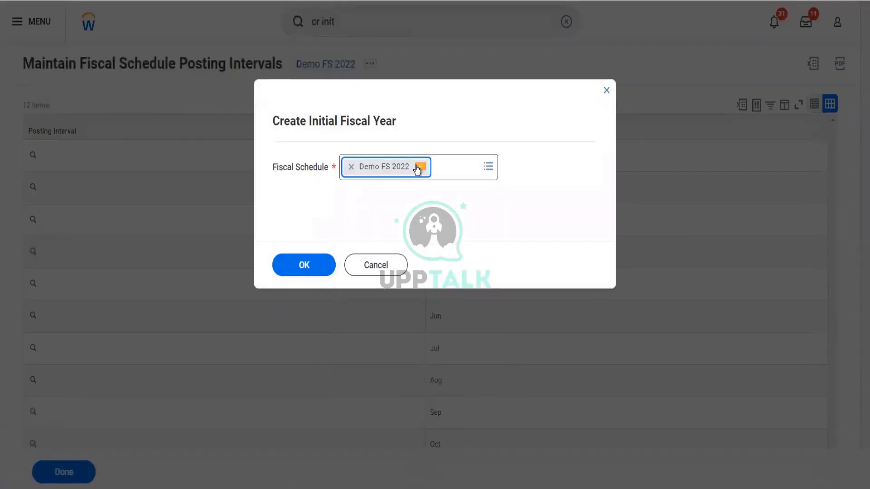
{"action": "left_click", "coordinate": [305, 265]}
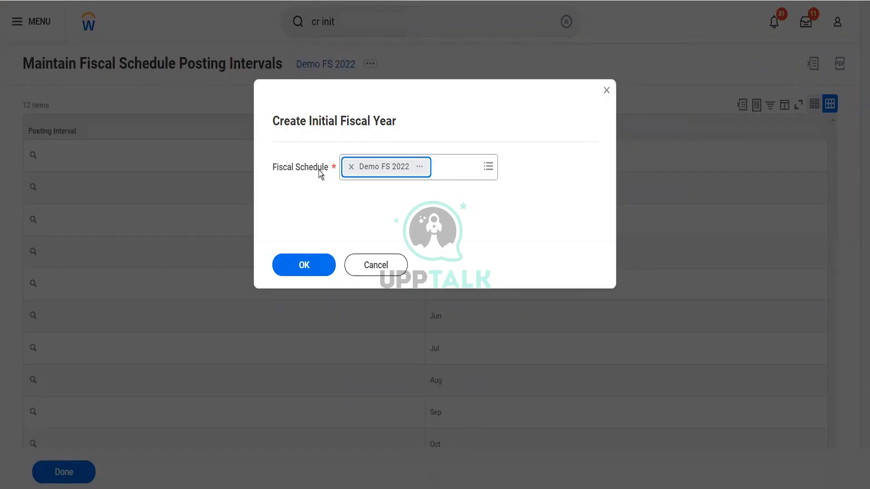
{"action": "left_click", "coordinate": [308, 271]}
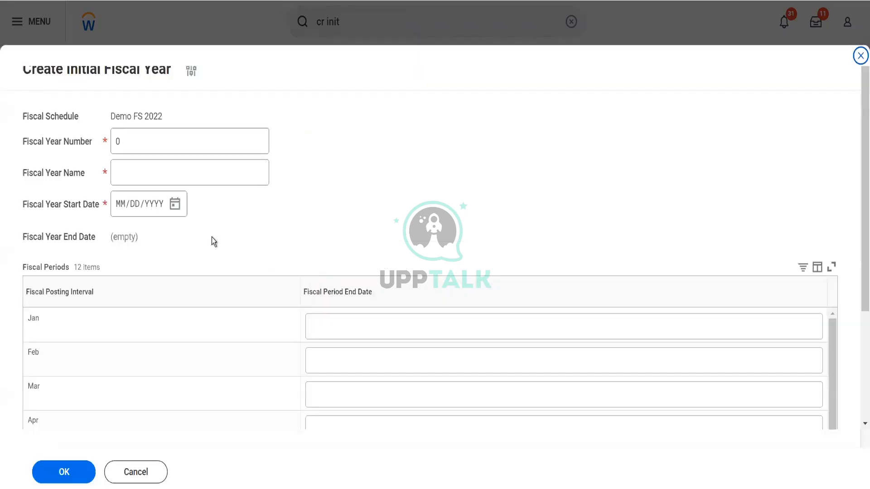
Step: Set fiscal year number and name to 2022, starting 01/01/2022
{"action": "left_click", "coordinate": [138, 141]}
{"action": "type", "text": "2022"}
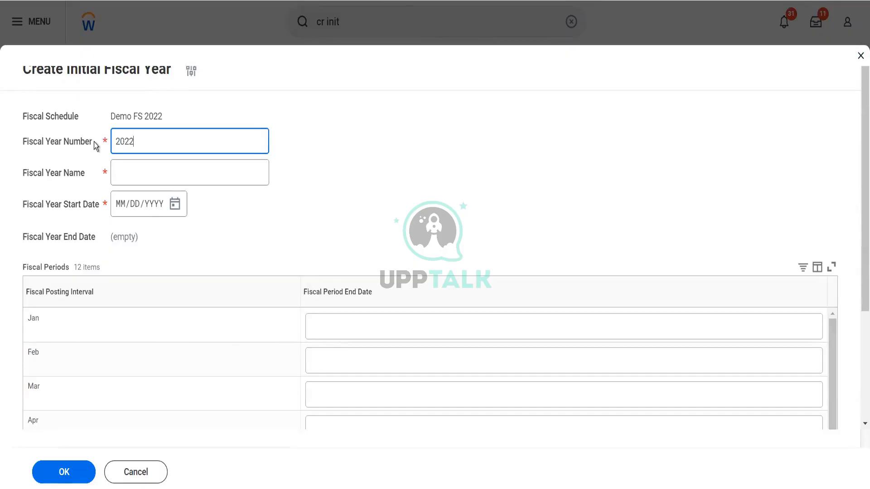
{"action": "key", "text": "Tab"}
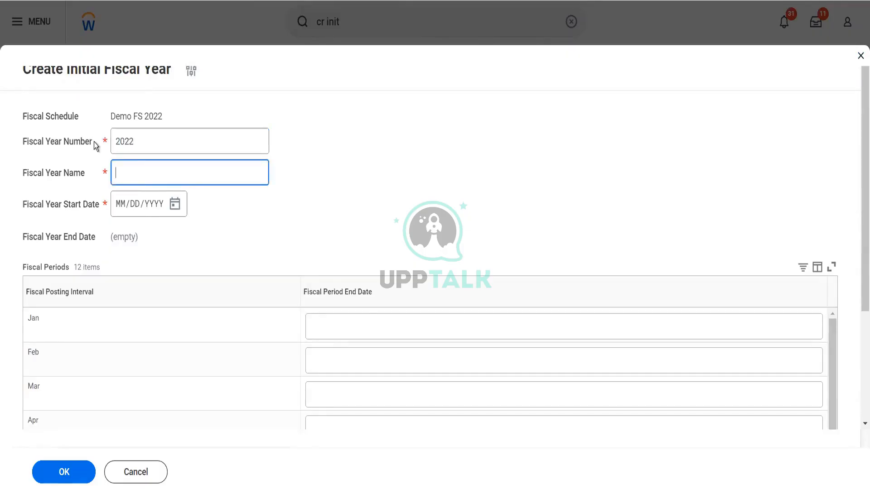
{"action": "type", "text": "2022"}
{"action": "left_click", "coordinate": [176, 205]}
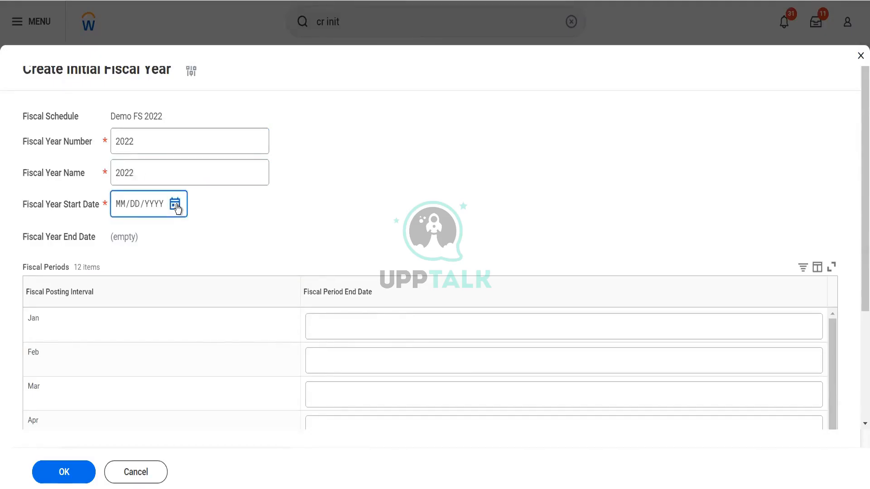
{"action": "left_click", "coordinate": [120, 209]}
{"action": "type", "text": "01/01/2022"}
Step: Enter period end dates 02/28, 03/31, 04/30, 05/31 and 06/30/2022, and begin July's
{"action": "scroll", "coordinate": [344, 255], "scroll_direction": "down", "scroll_amount": 3}
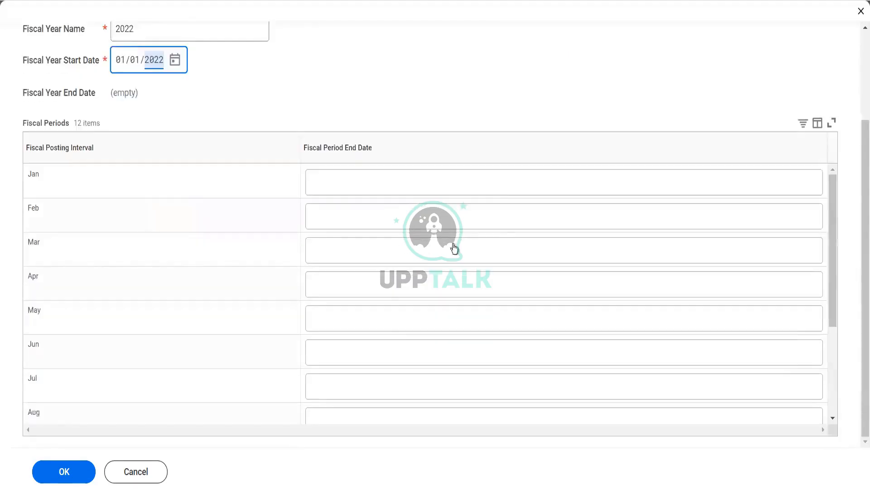
{"action": "left_click", "coordinate": [456, 182]}
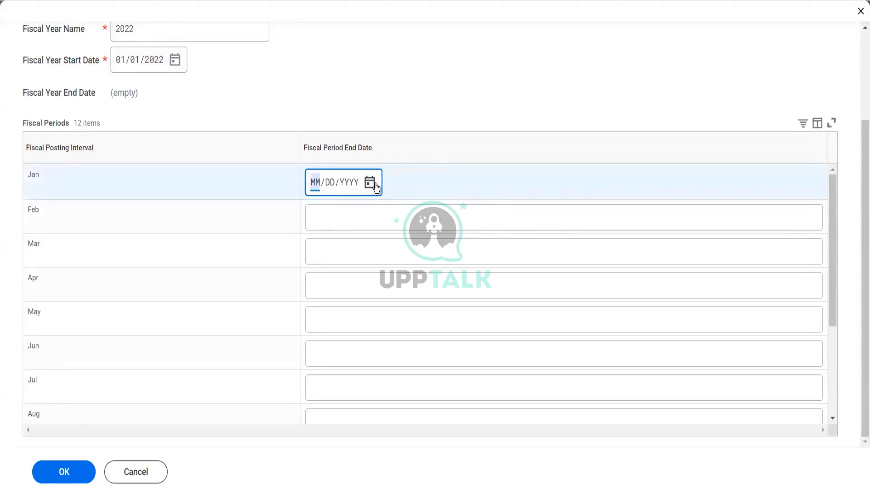
{"action": "left_click", "coordinate": [335, 215]}
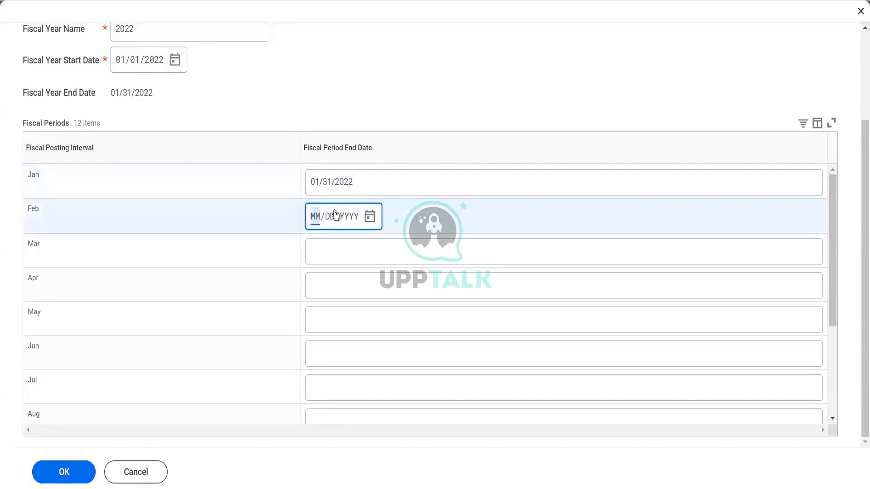
{"action": "type", "text": "02/28/2022"}
{"action": "left_click", "coordinate": [338, 258]}
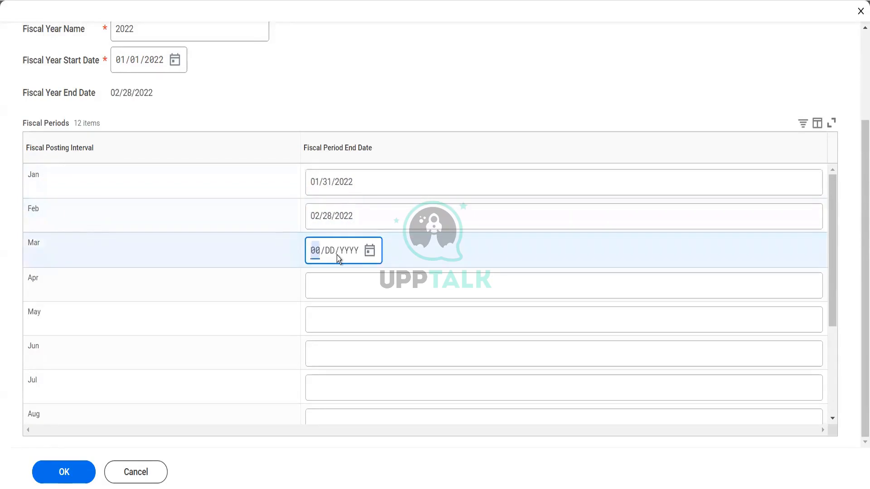
{"action": "type", "text": "03/31/2022"}
{"action": "left_click", "coordinate": [340, 290]}
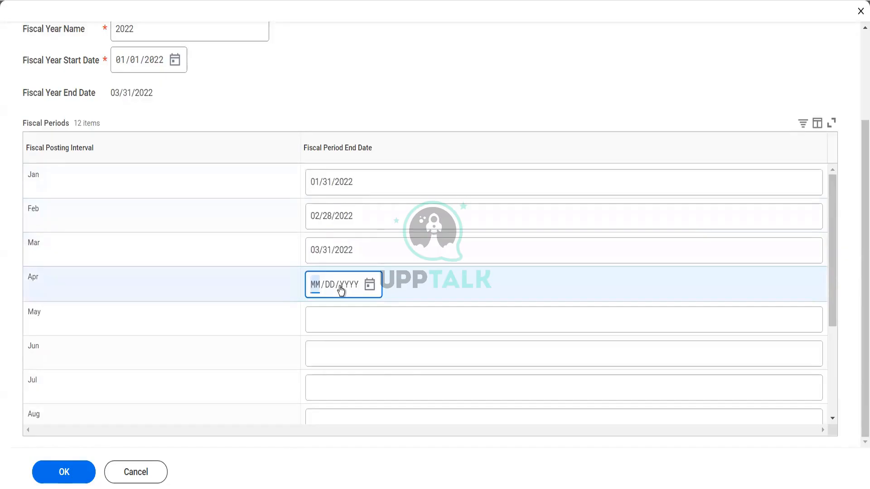
{"action": "type", "text": "04/30/2022"}
{"action": "left_click", "coordinate": [327, 330]}
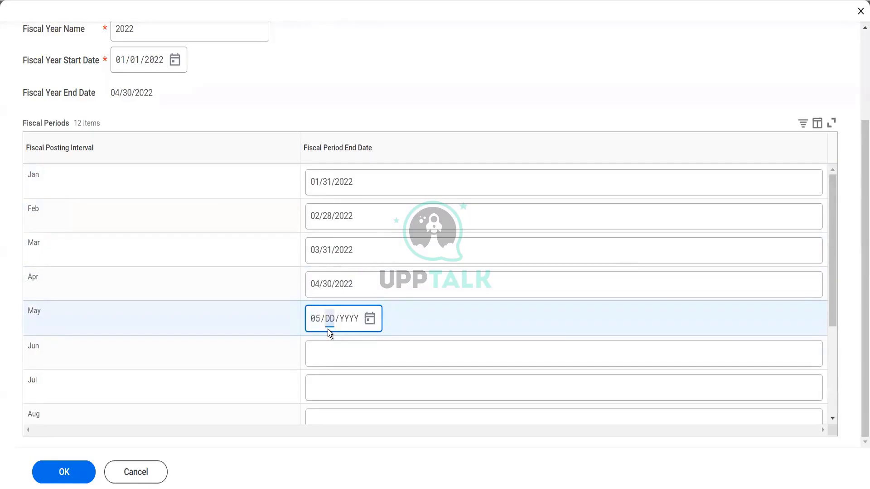
{"action": "type", "text": "05/31/2022"}
{"action": "left_click", "coordinate": [322, 355]}
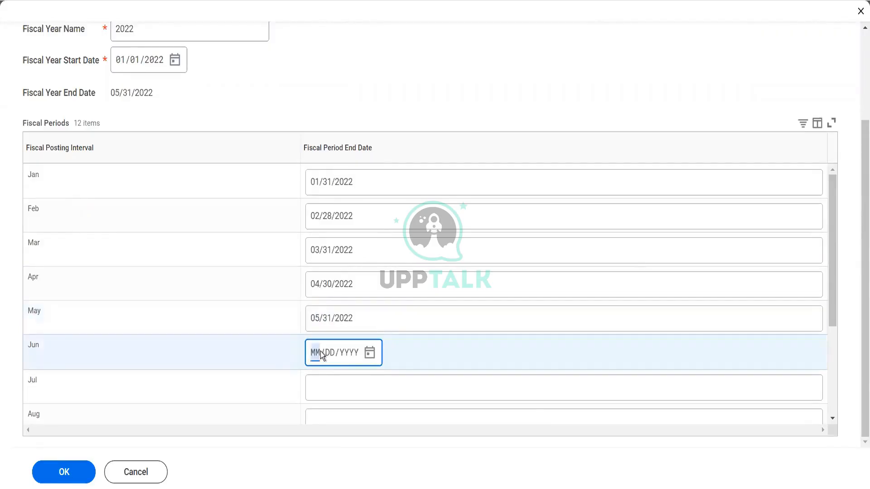
{"action": "type", "text": "06/30/2022"}
{"action": "left_click", "coordinate": [321, 388]}
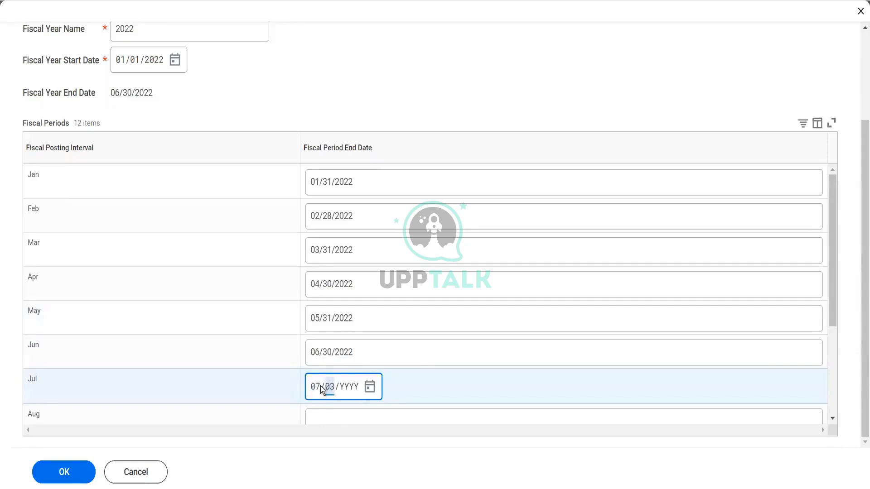
{"action": "left_click", "coordinate": [330, 386]}
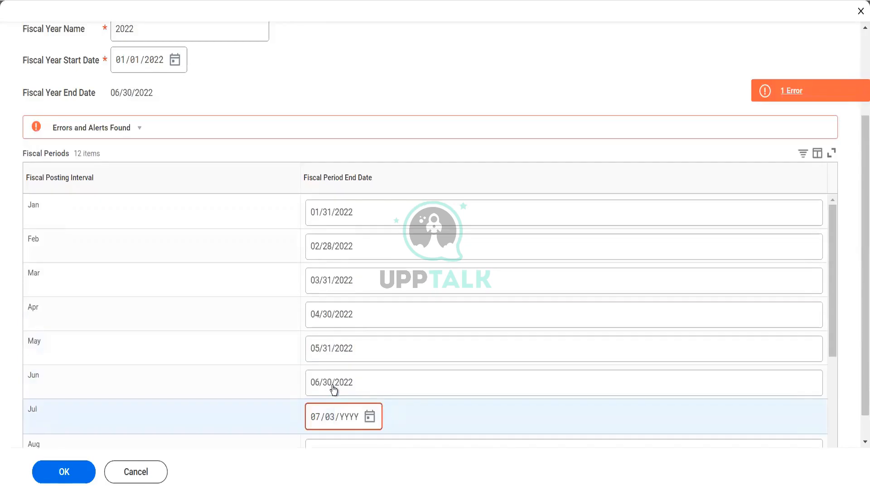
Step: Correct July's end date to 07/31/2022 and enter 08/31, 09/30 and 10/31/2022
{"action": "left_click", "coordinate": [329, 417]}
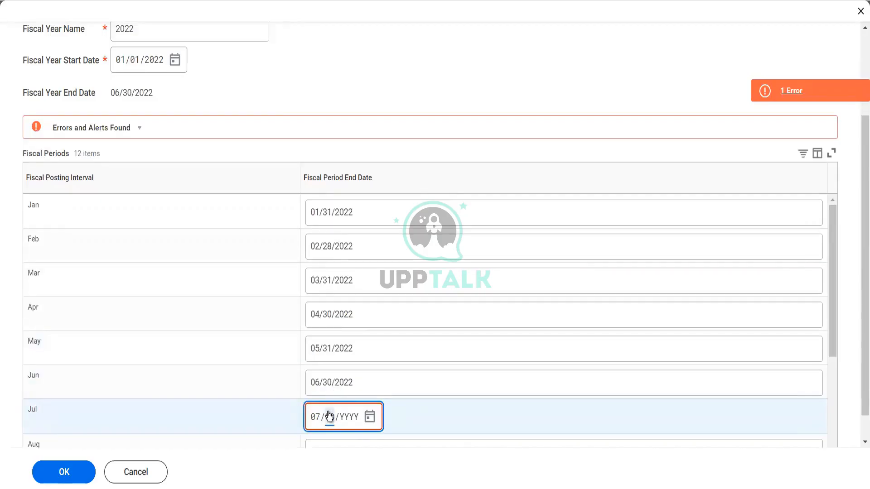
{"action": "type", "text": "312022"}
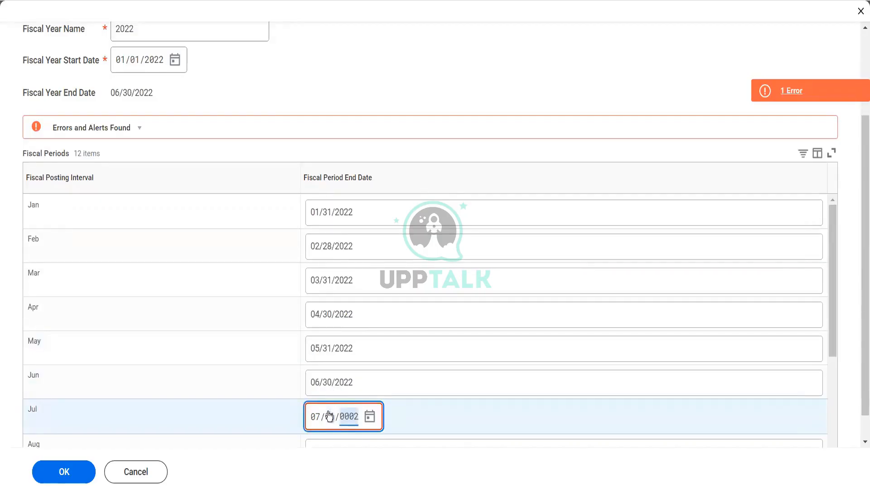
{"action": "scroll", "coordinate": [328, 415], "scroll_direction": "down", "scroll_amount": 2}
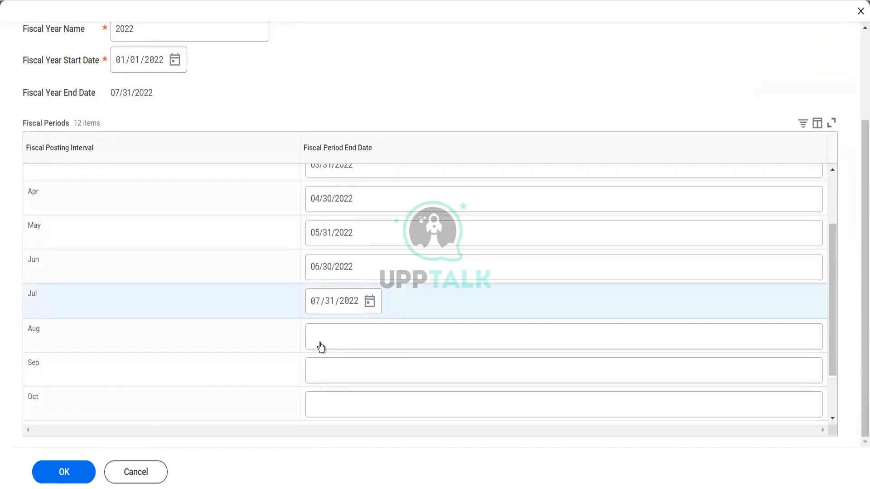
{"action": "left_click", "coordinate": [320, 347]}
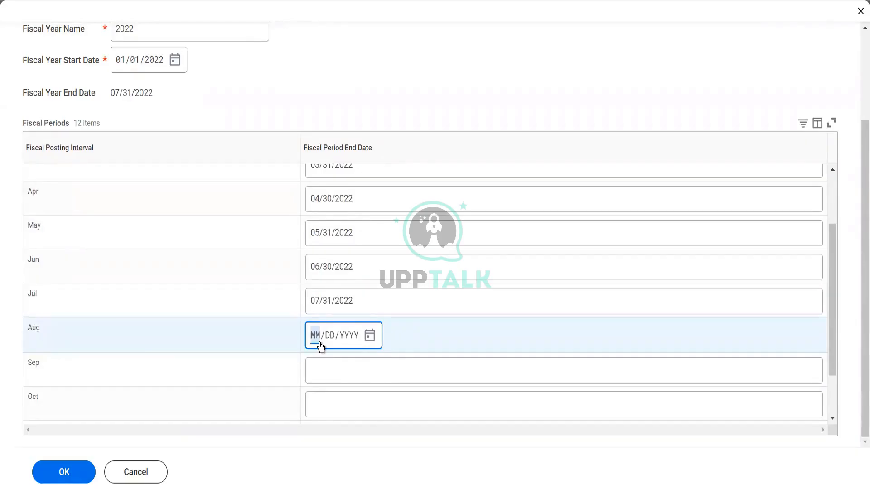
{"action": "type", "text": "08/31/2022"}
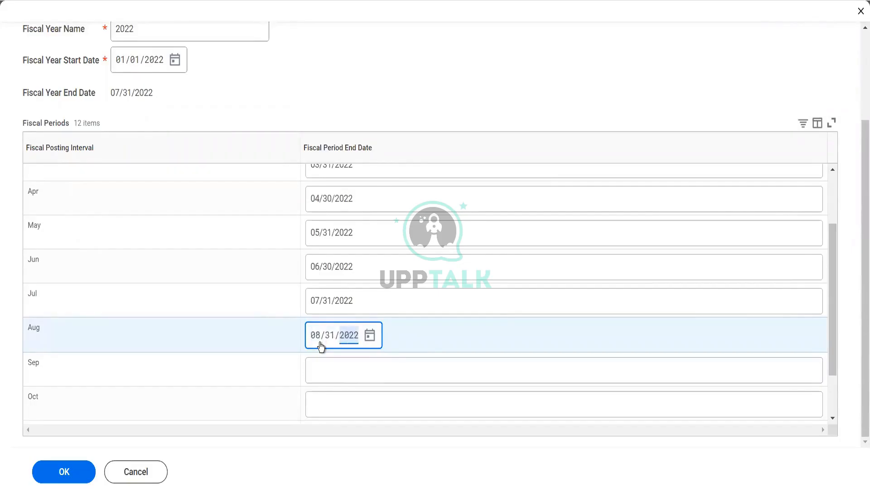
{"action": "left_click", "coordinate": [320, 379]}
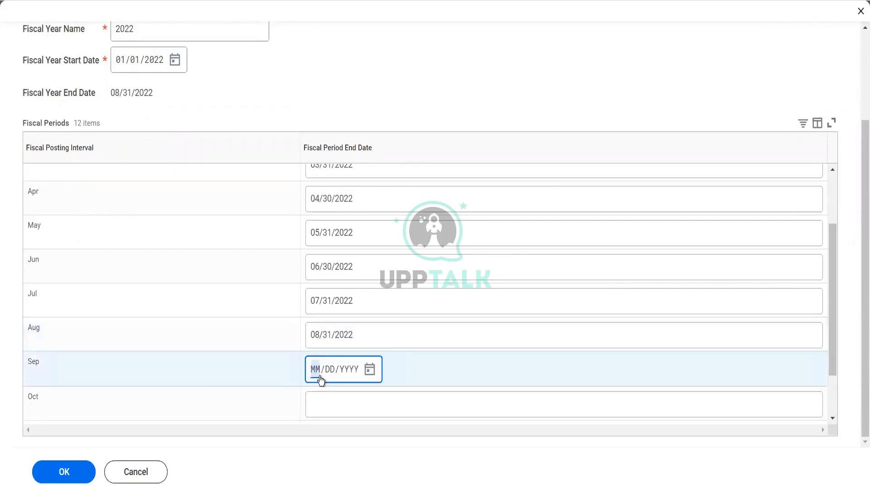
{"action": "type", "text": "09/30/2022"}
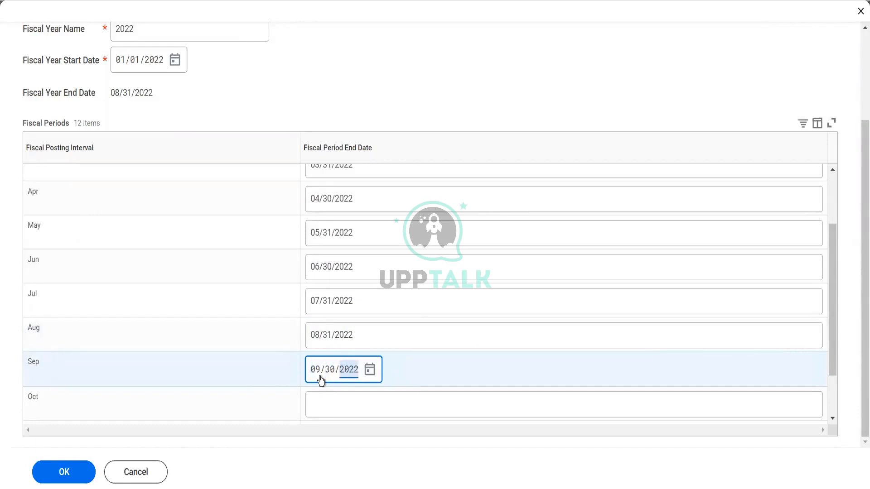
{"action": "left_click", "coordinate": [317, 406]}
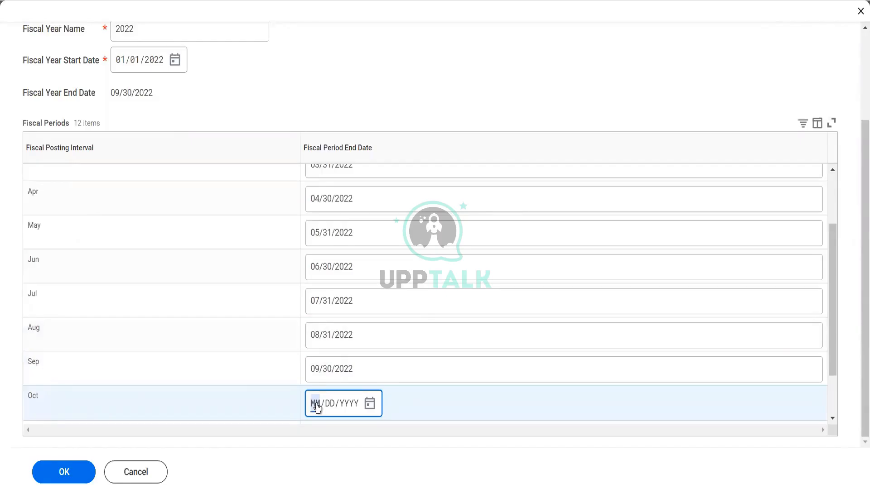
{"action": "type", "text": "10/31/2022"}
Step: Enter 11/30/2022 and 12/31/2022 for Nov and Dec and submit fiscal year 2022
{"action": "scroll", "coordinate": [318, 407], "scroll_direction": "down", "scroll_amount": 2}
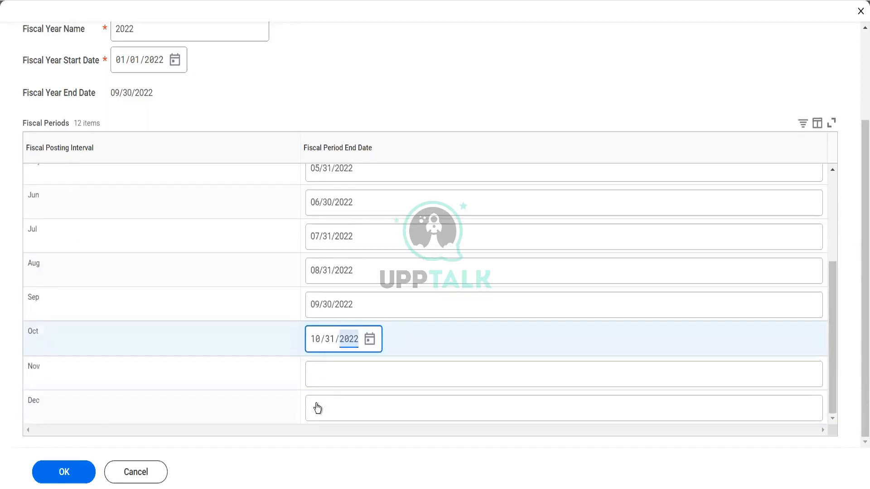
{"action": "left_click", "coordinate": [321, 374]}
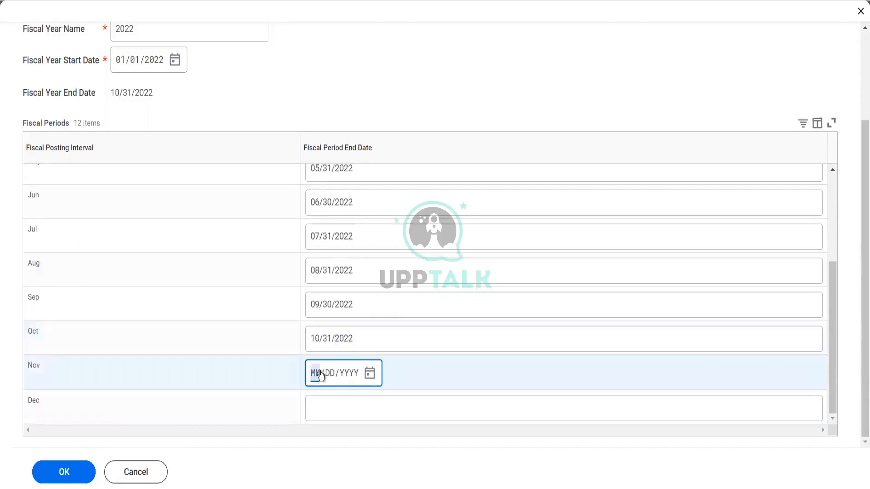
{"action": "type", "text": "11/30/2022"}
{"action": "left_click", "coordinate": [325, 408]}
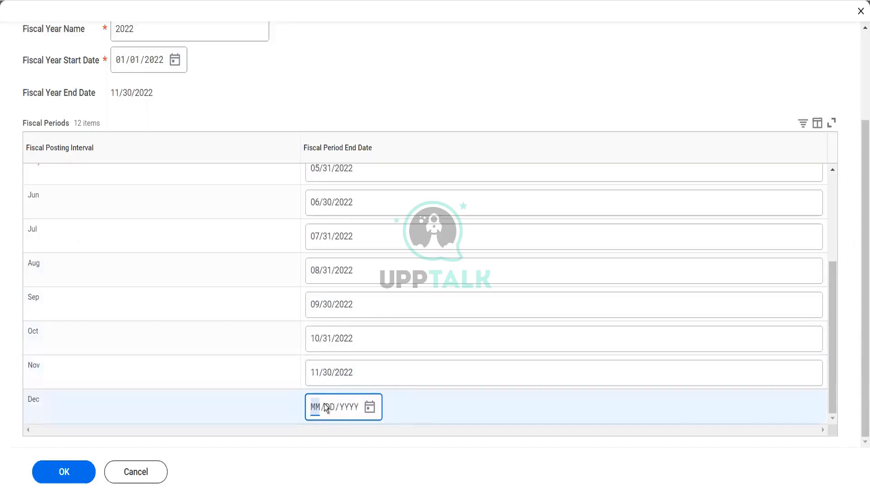
{"action": "type", "text": "12/31/2022"}
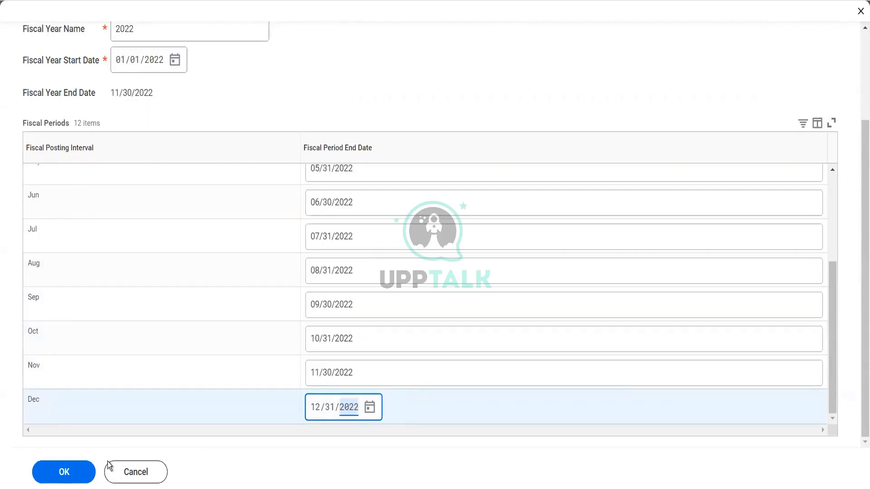
{"action": "left_click", "coordinate": [88, 471]}
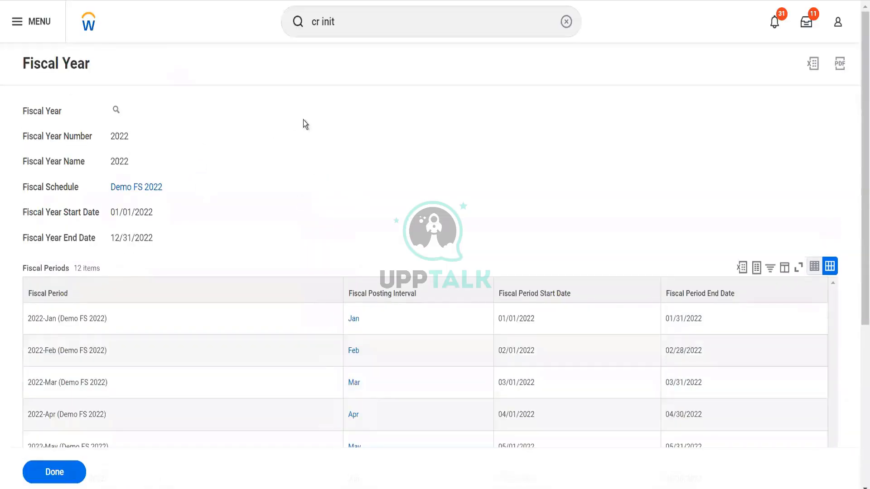
Step: Change the search to 'cr next' and launch the Create Next Fiscal Year task
{"action": "left_click", "coordinate": [348, 28]}
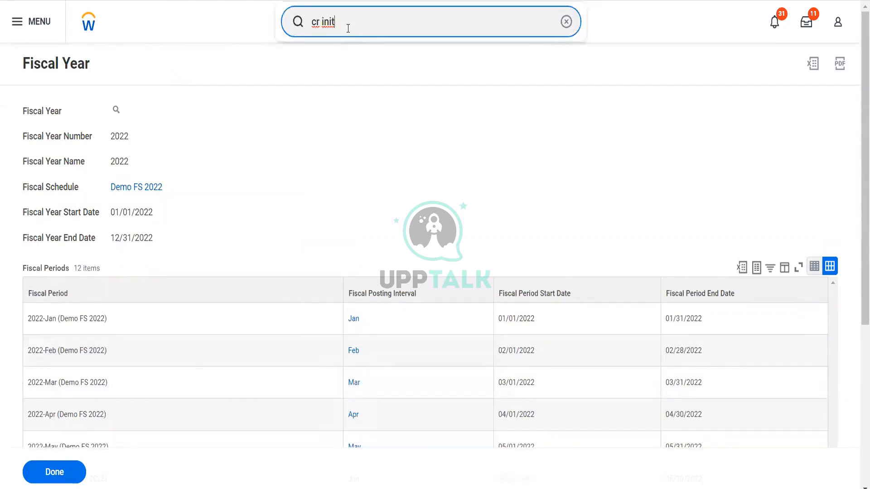
{"action": "key", "text": "BackSpace"}
{"action": "key", "text": "BackSpace"}
{"action": "key", "text": "BackSpace"}
{"action": "key", "text": "BackSpace"}
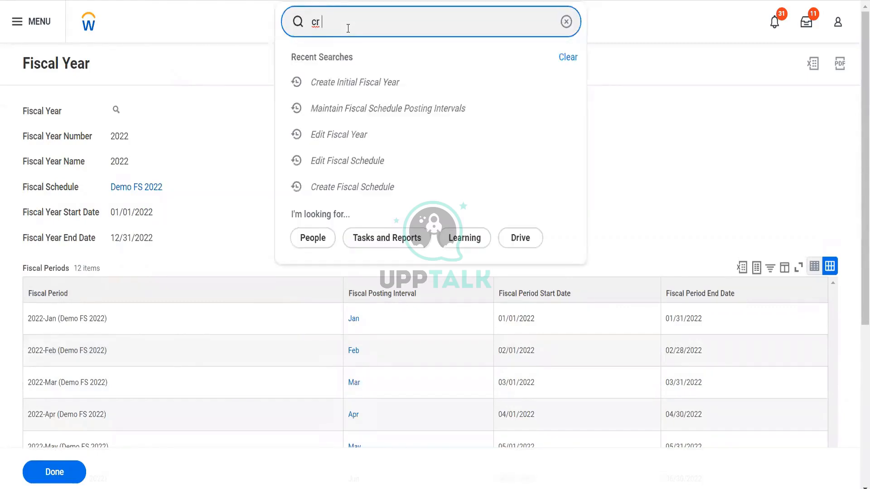
{"action": "type", "text": "next"}
{"action": "key", "text": "Down"}
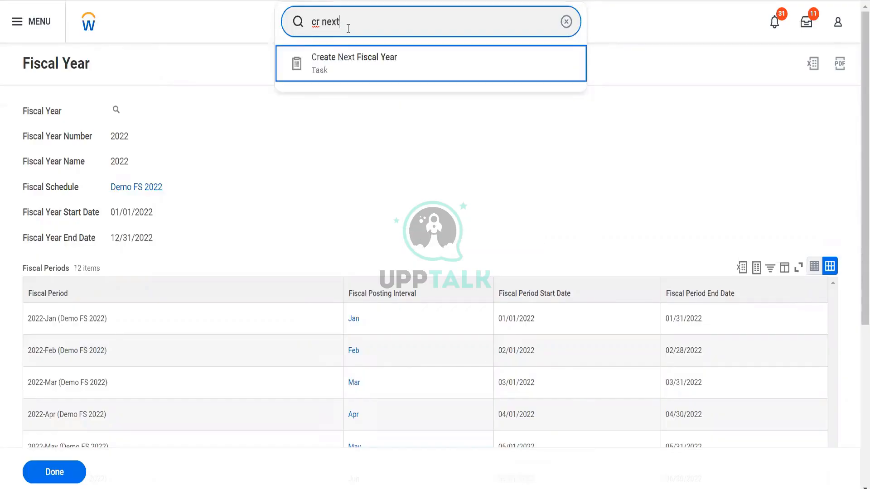
{"action": "key", "text": "Return"}
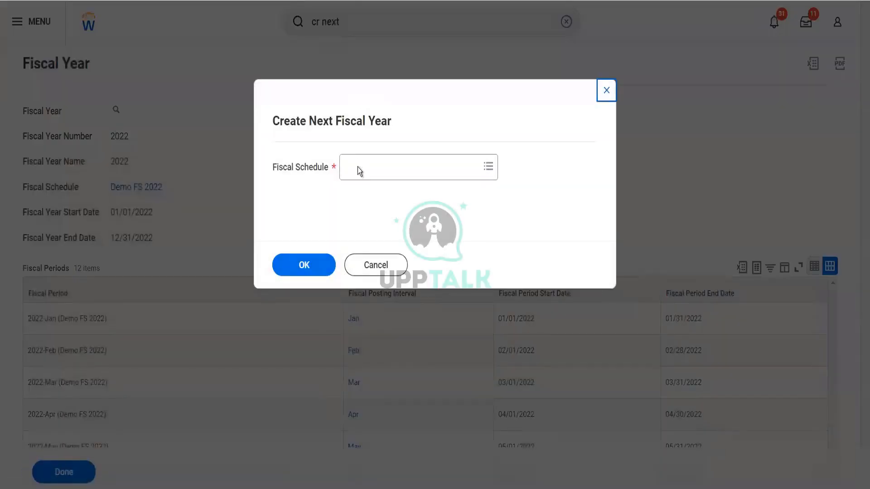
Step: Choose Demo FS 2022 as the fiscal schedule for the new fiscal year
{"action": "left_click", "coordinate": [359, 169]}
{"action": "type", "text": "demo fs"}
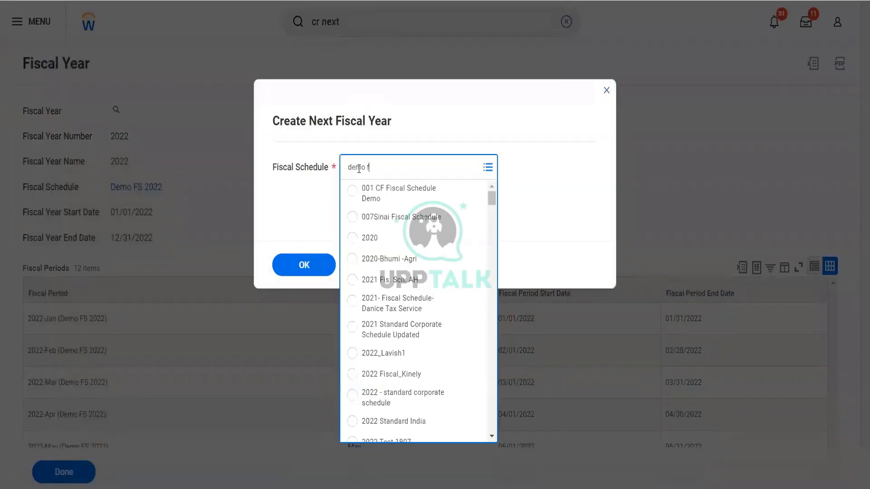
{"action": "left_click", "coordinate": [302, 256]}
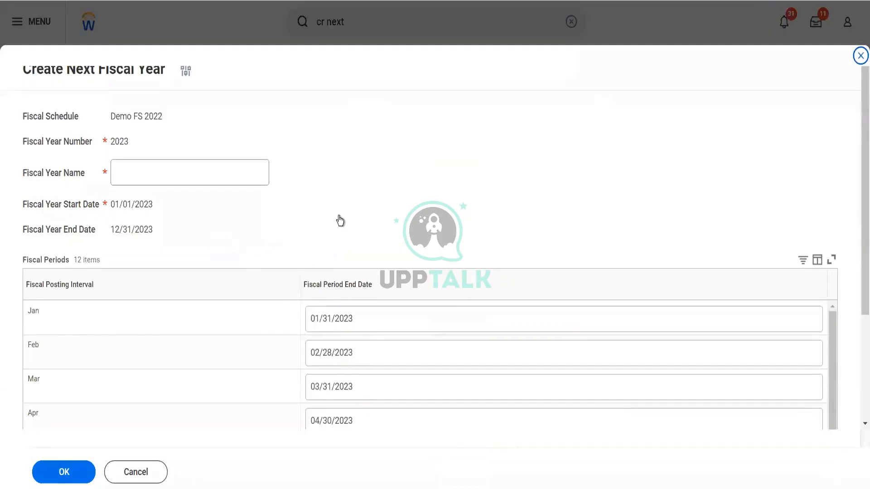
{"action": "scroll", "coordinate": [340, 219], "scroll_direction": "down", "scroll_amount": 3}
{"action": "scroll", "coordinate": [379, 372], "scroll_direction": "down", "scroll_amount": 3}
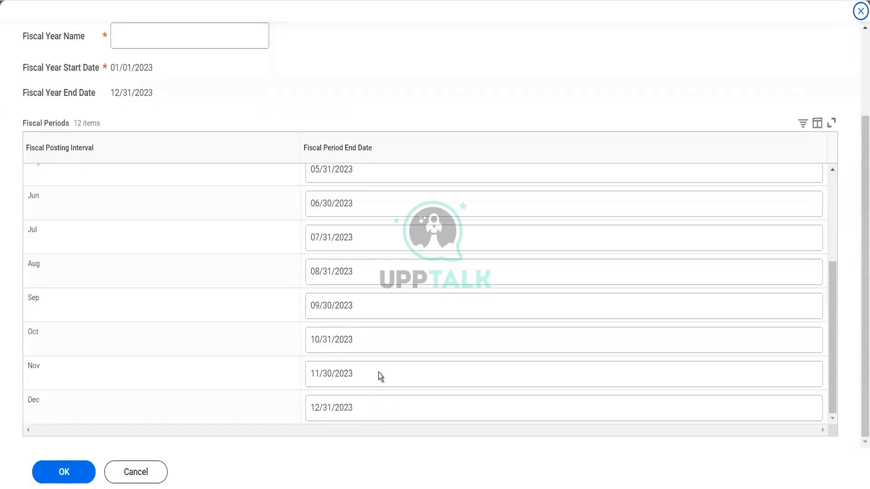
{"action": "scroll", "coordinate": [379, 372], "scroll_direction": "up", "scroll_amount": 3}
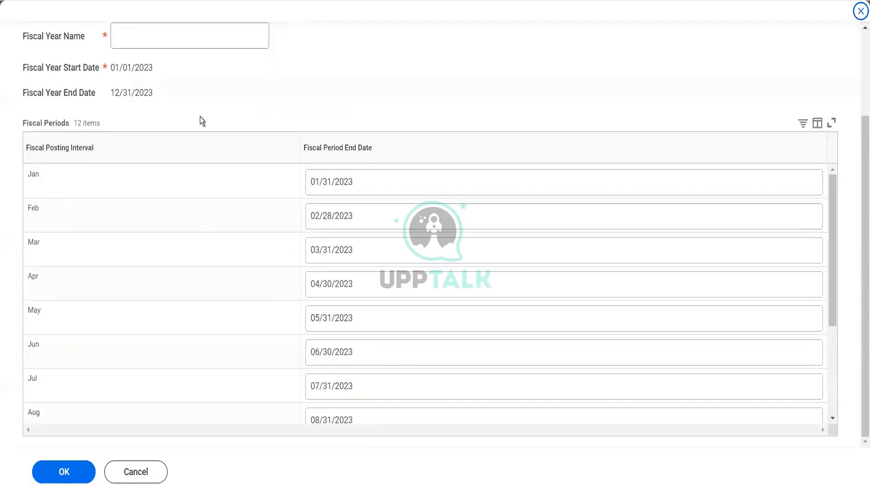
{"action": "scroll", "coordinate": [200, 116], "scroll_direction": "up", "scroll_amount": 3}
Step: Name the fiscal year 2023 and save it, running 01/01/2023–12/31/2023 in twelve monthly periods
{"action": "left_click", "coordinate": [178, 141]}
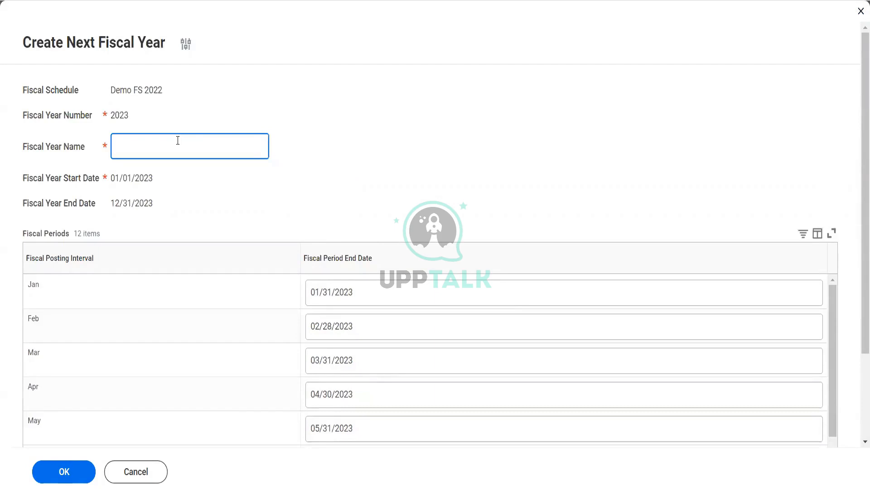
{"action": "type", "text": "2023"}
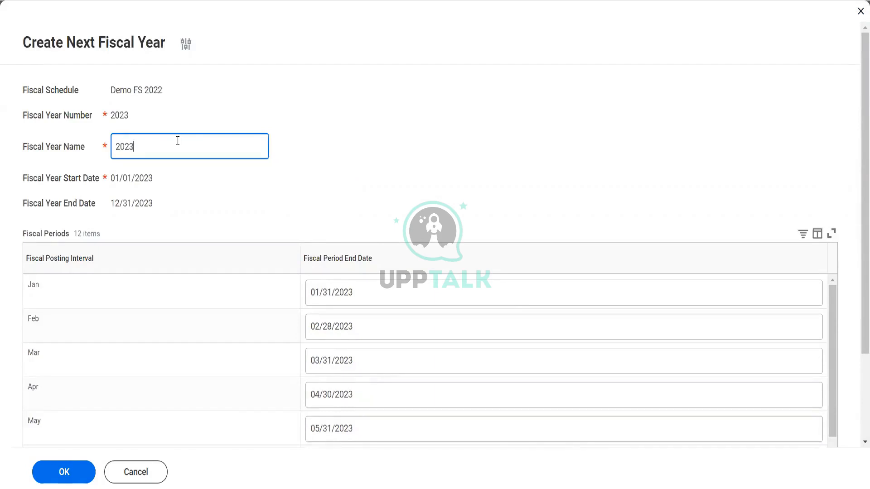
{"action": "left_click", "coordinate": [70, 471]}
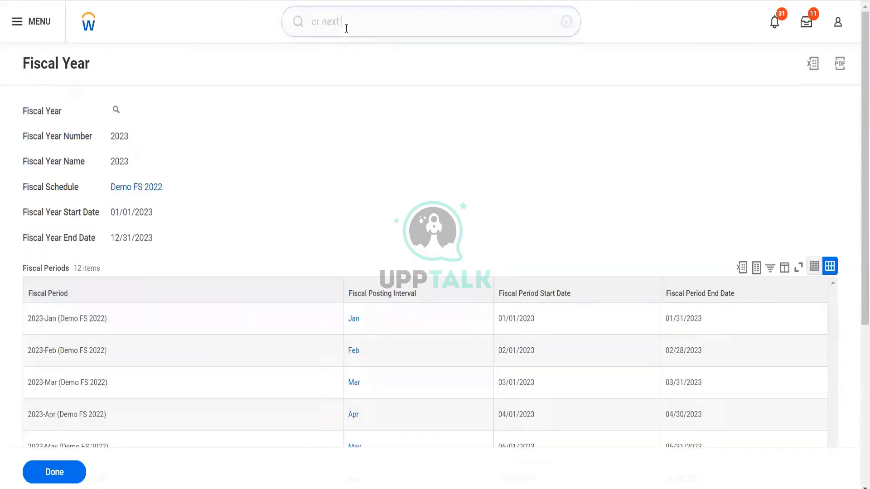
{"action": "left_click", "coordinate": [287, 36]}
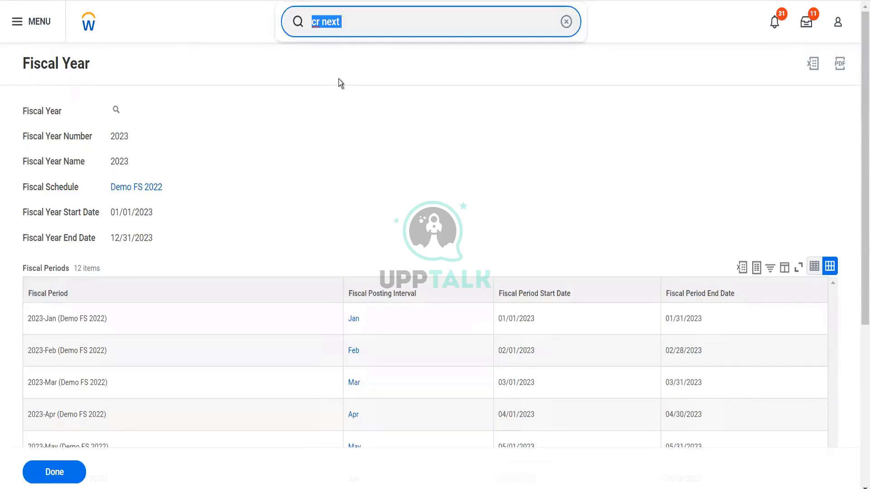
{"action": "type", "text": "view fisc sched"}
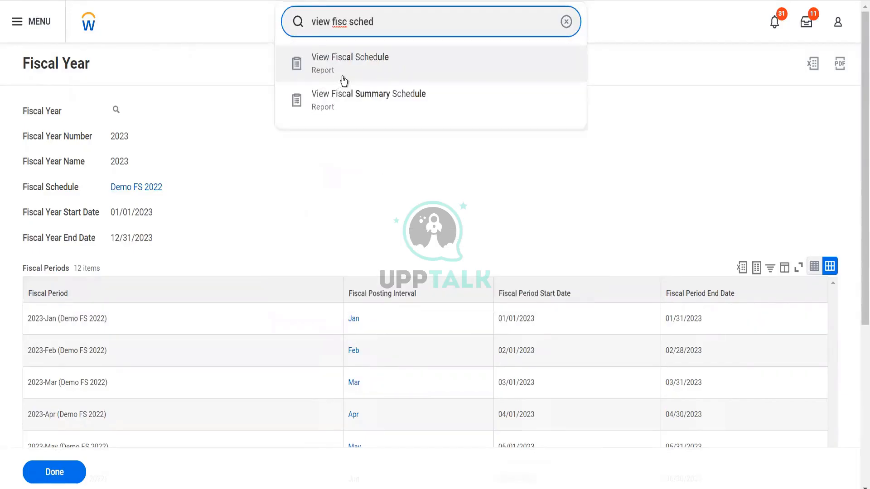
Step: Run the View Fiscal Schedule report for Demo FS 2022, showing fiscal years 2022 and 2023
{"action": "left_click", "coordinate": [344, 80]}
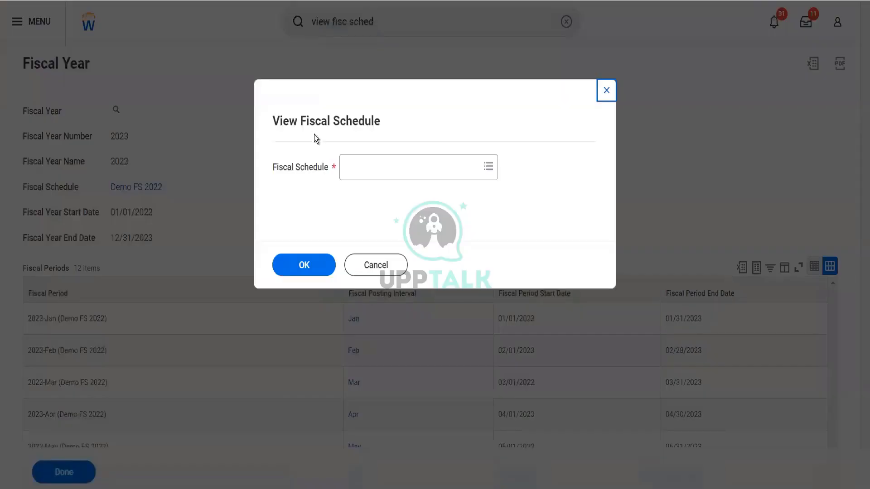
{"action": "left_click", "coordinate": [361, 174]}
{"action": "type", "text": "Demo FS"}
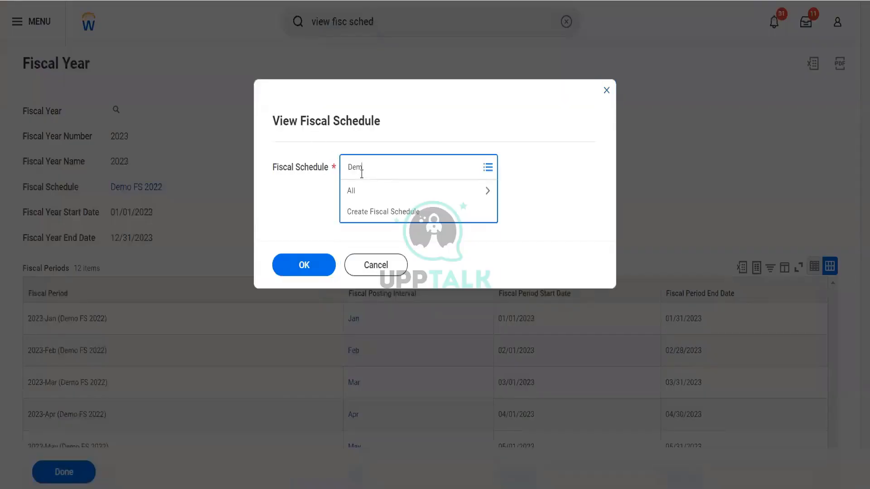
{"action": "key", "text": "Return"}
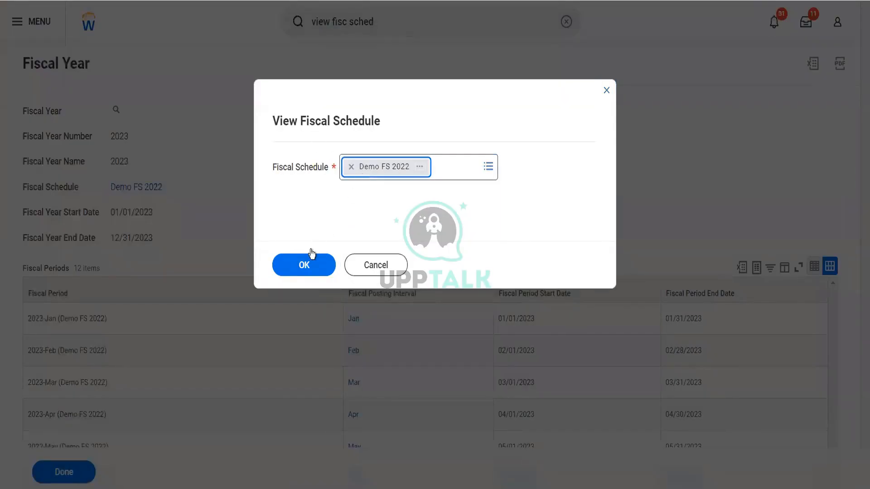
{"action": "left_click", "coordinate": [302, 266]}
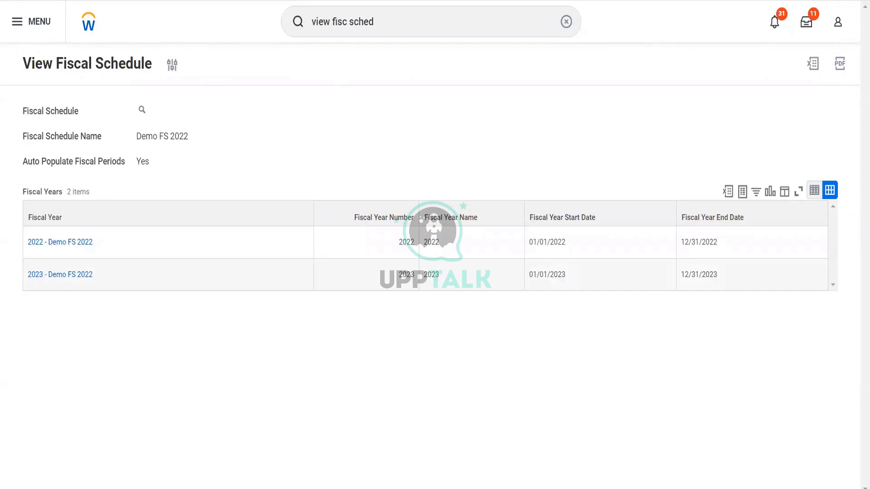
Step: Close the fiscal schedule report tab and open the cfa account set in a new tab
{"action": "right_click", "coordinate": [142, 1]}
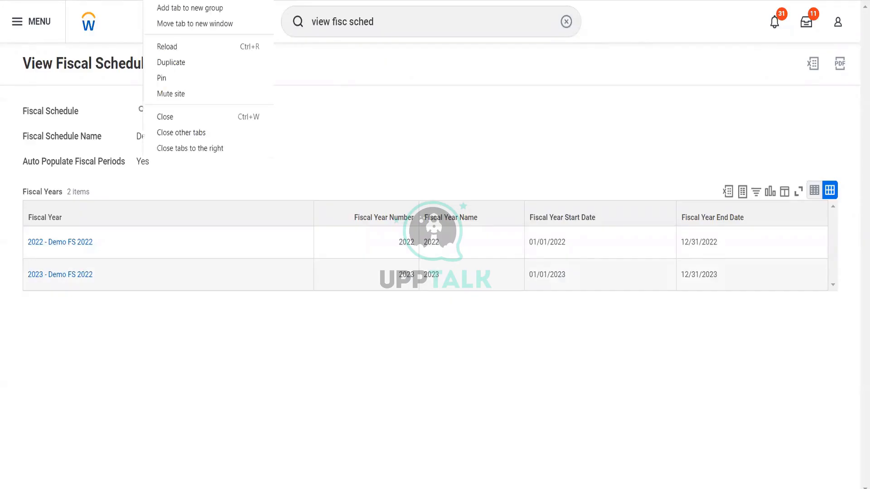
{"action": "left_click", "coordinate": [166, 114]}
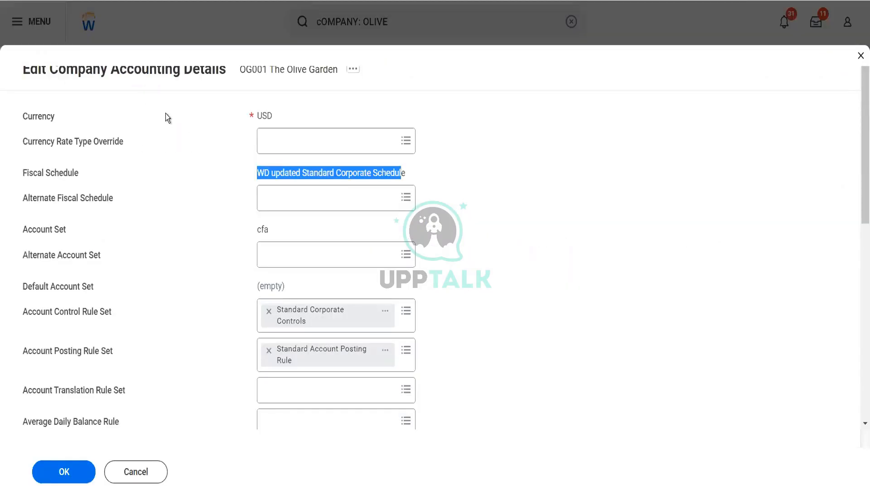
{"action": "mouse_move", "coordinate": [273, 234]}
{"action": "right_click", "coordinate": [273, 233]}
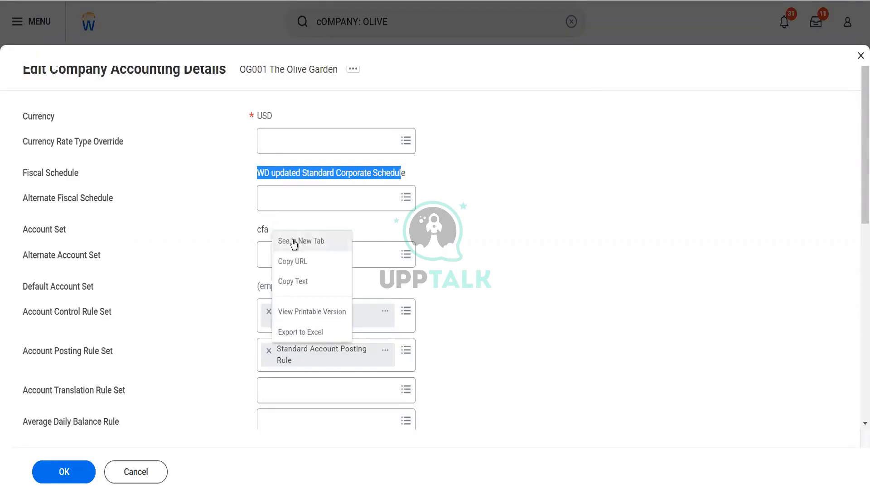
{"action": "left_click", "coordinate": [292, 240]}
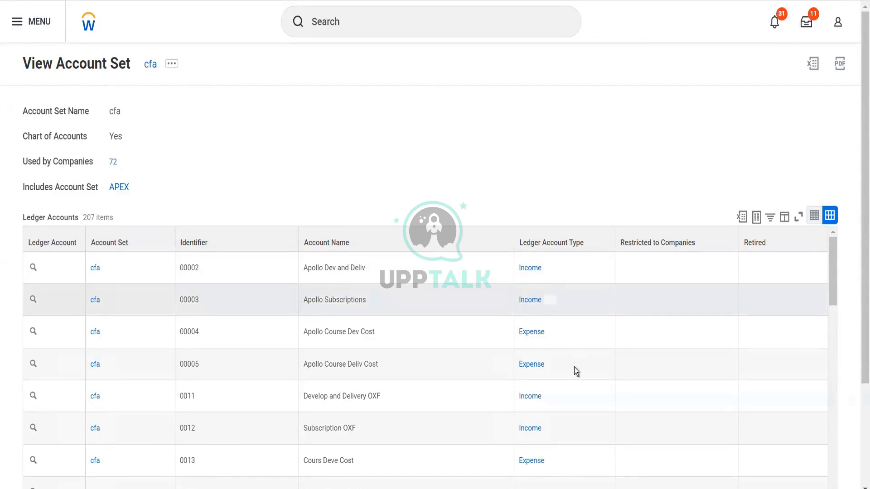
{"action": "scroll", "coordinate": [575, 368], "scroll_direction": "down", "scroll_amount": 3}
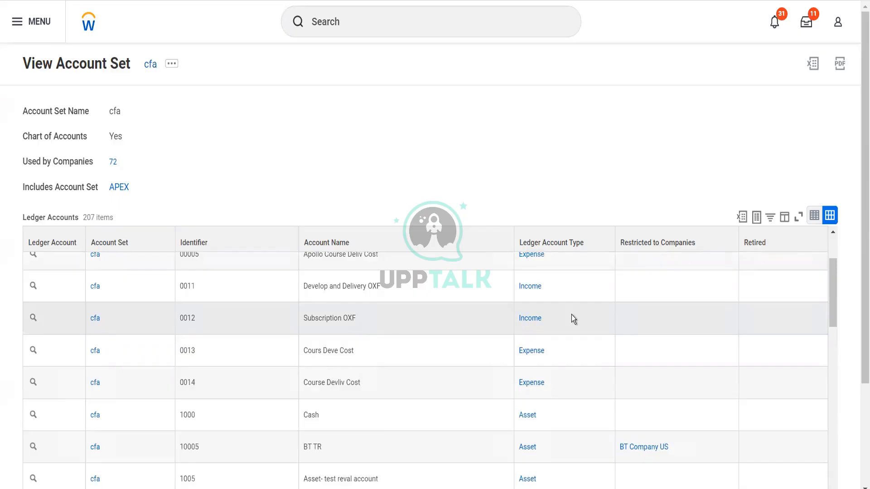
{"action": "scroll", "coordinate": [573, 315], "scroll_direction": "down", "scroll_amount": 2}
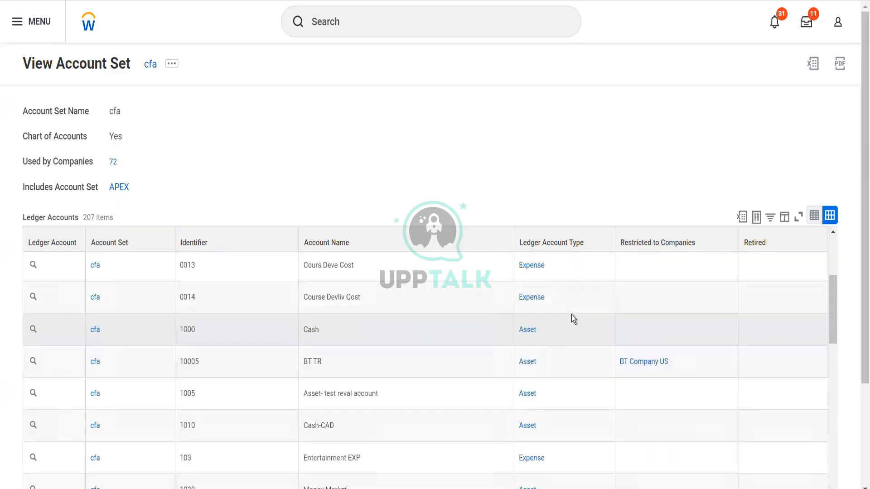
{"action": "scroll", "coordinate": [572, 315], "scroll_direction": "down", "scroll_amount": 3}
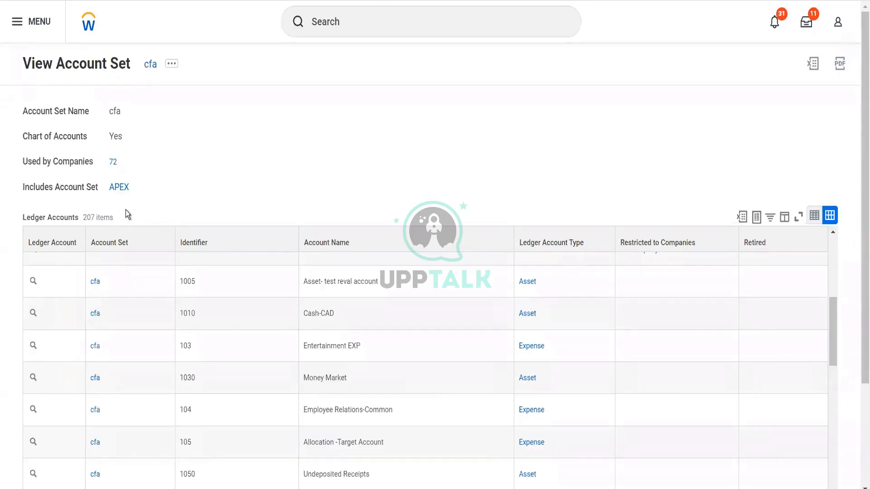
{"action": "left_click", "coordinate": [119, 187]}
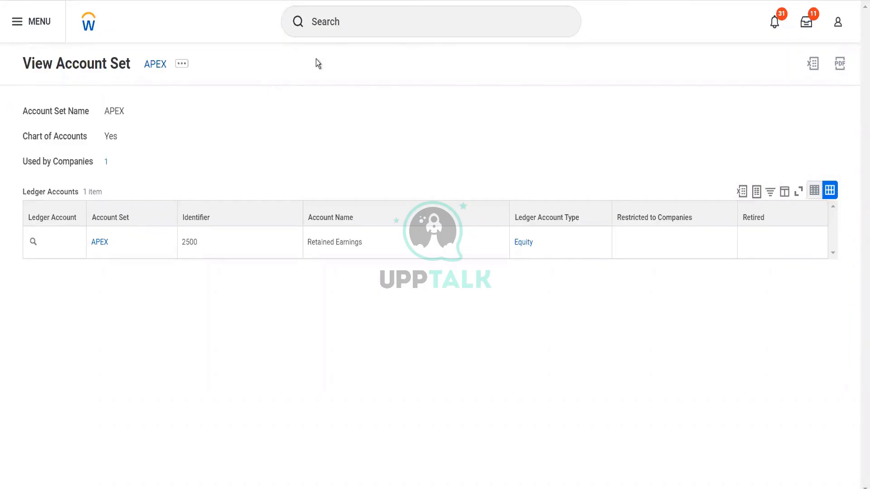
Step: Start a new account set named 'Demo FS Account Set' with the Create Account Set task
{"action": "left_click", "coordinate": [326, 35]}
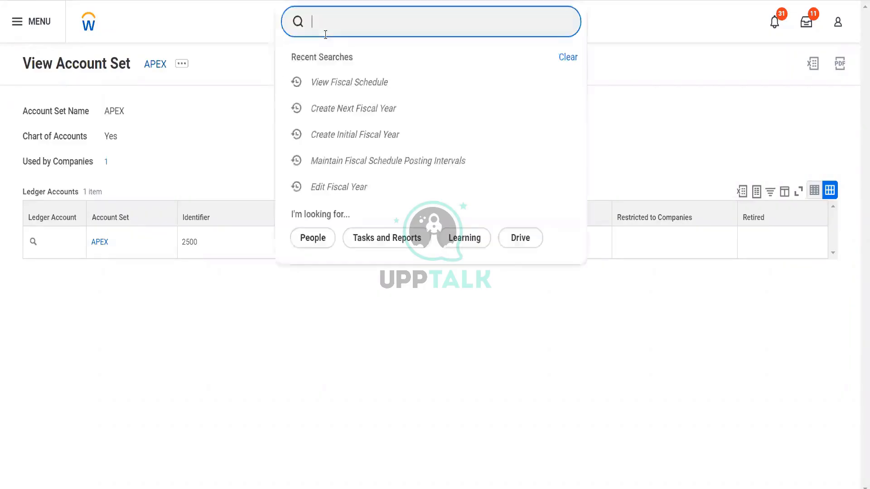
{"action": "type", "text": "cr acc set"}
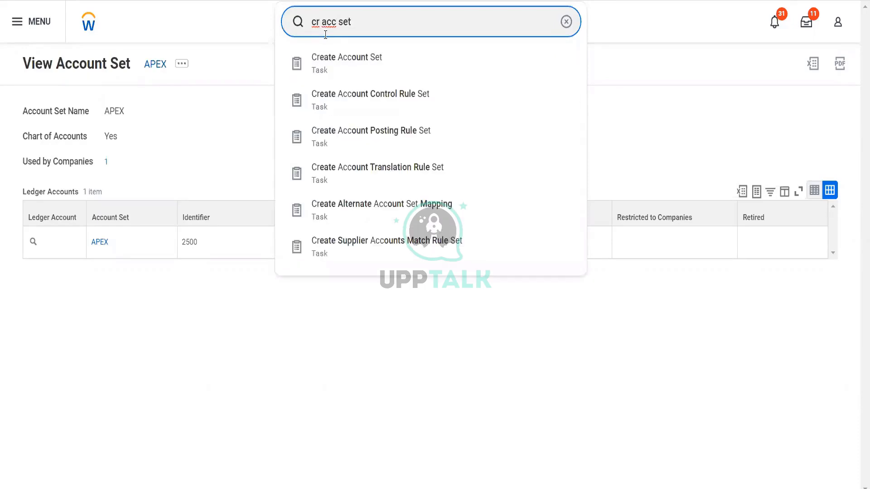
{"action": "left_click", "coordinate": [332, 61]}
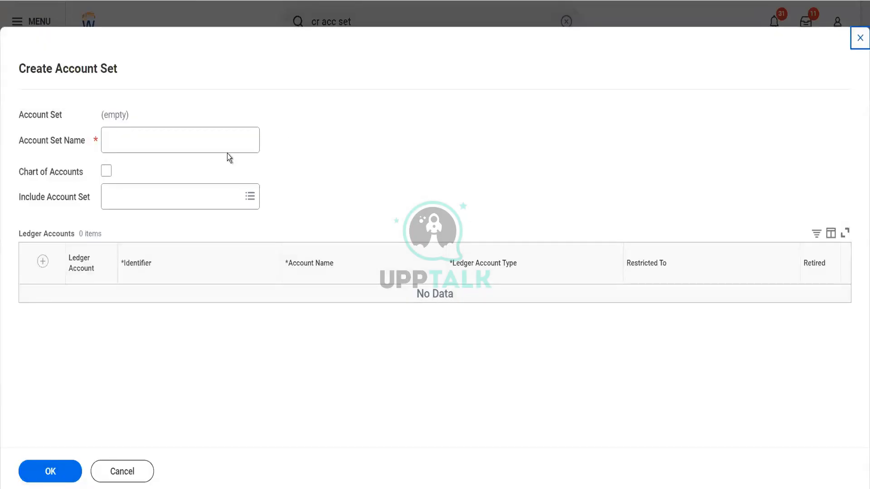
{"action": "left_click", "coordinate": [222, 145]}
{"action": "type", "text": "DEm"}
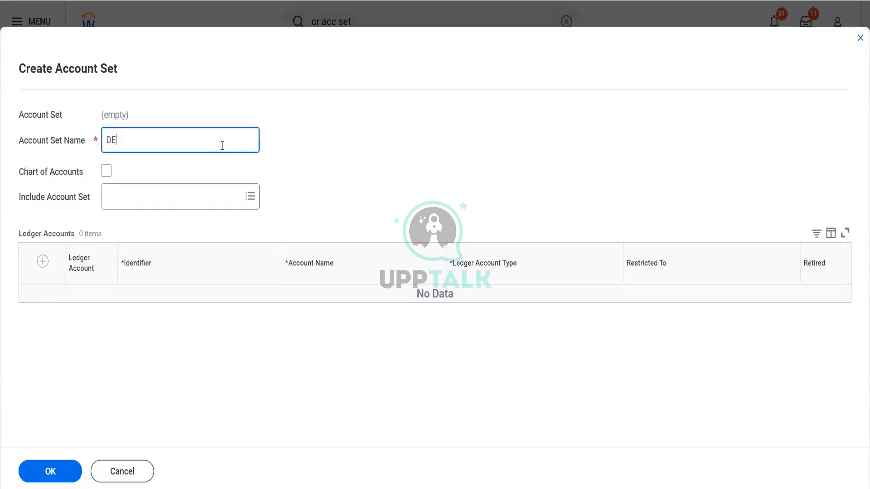
{"action": "key", "text": "BackSpace"}
{"action": "key", "text": "BackSpace"}
{"action": "type", "text": "emo FS Account Set"}
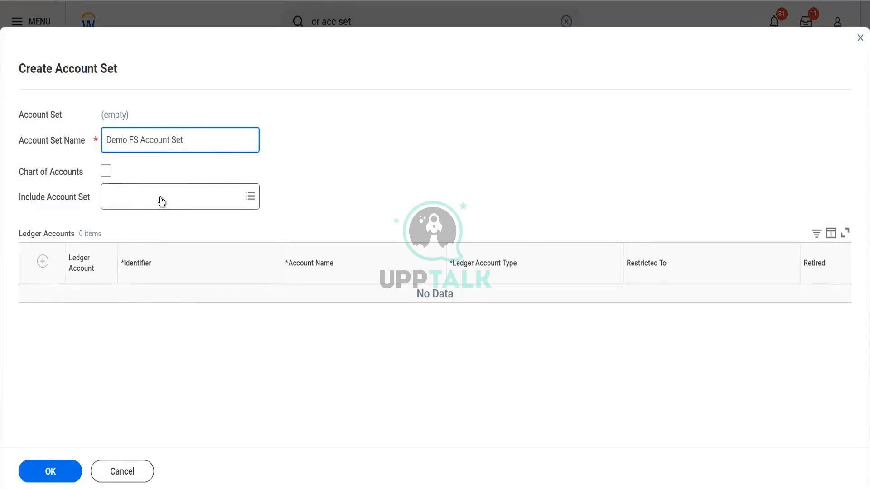
Step: Add ledger account 10001 Equity Holdings with account type Equity
{"action": "left_click", "coordinate": [43, 263]}
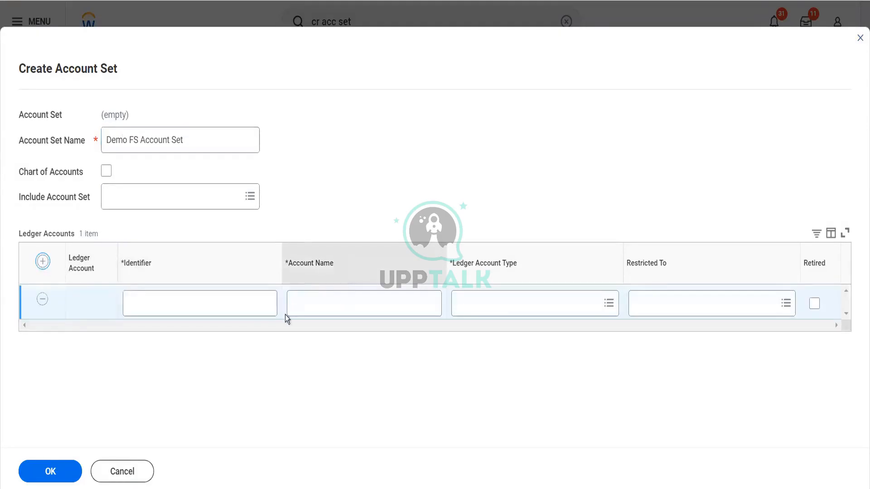
{"action": "left_click", "coordinate": [235, 311]}
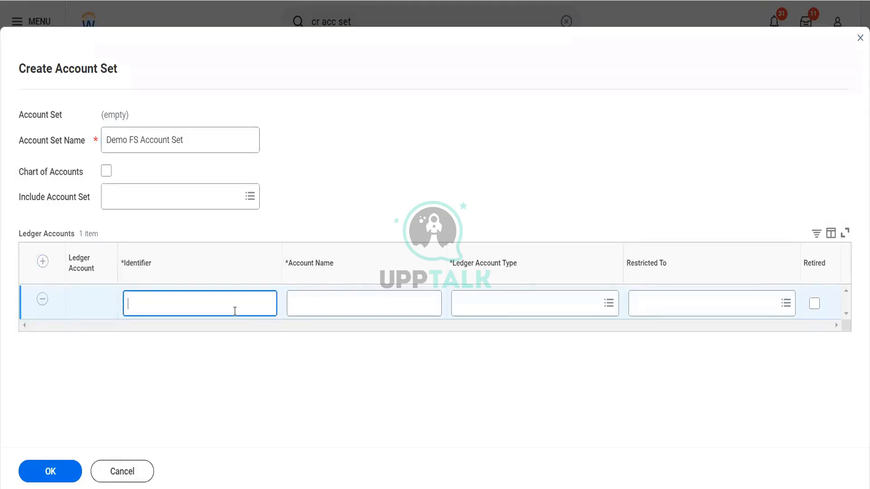
{"action": "type", "text": "10001"}
{"action": "key", "text": "Tab"}
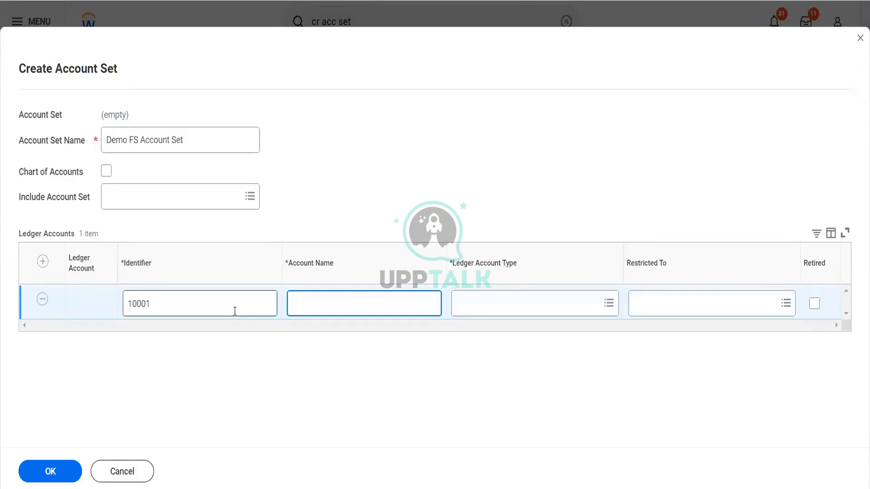
{"action": "type", "text": "Equity Holdings"}
{"action": "key", "text": "Tab"}
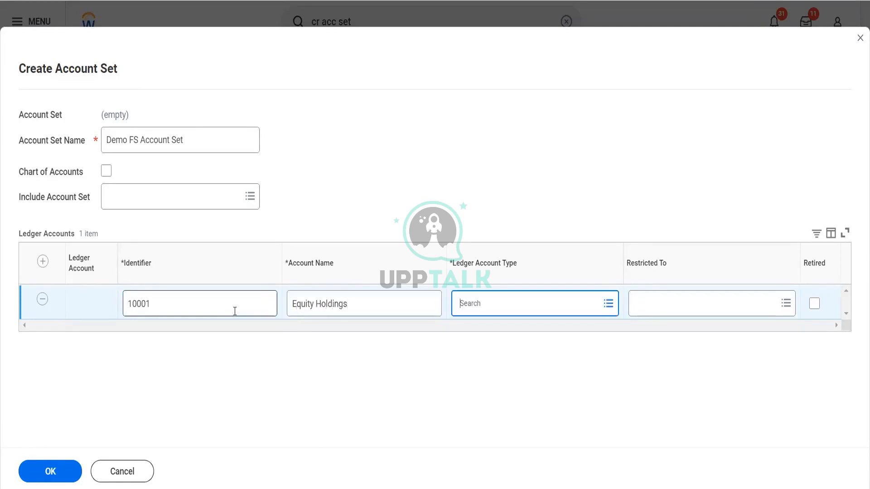
{"action": "type", "text": "Equity"}
{"action": "key", "text": "Return"}
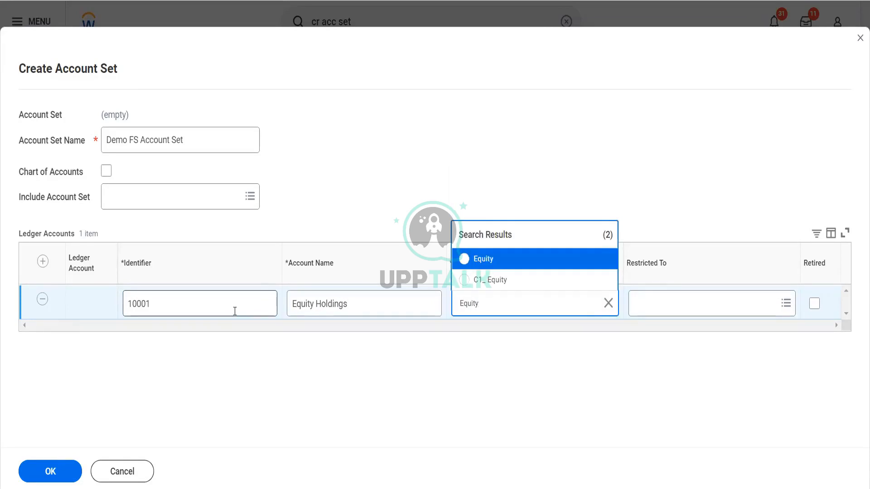
{"action": "left_click", "coordinate": [476, 265]}
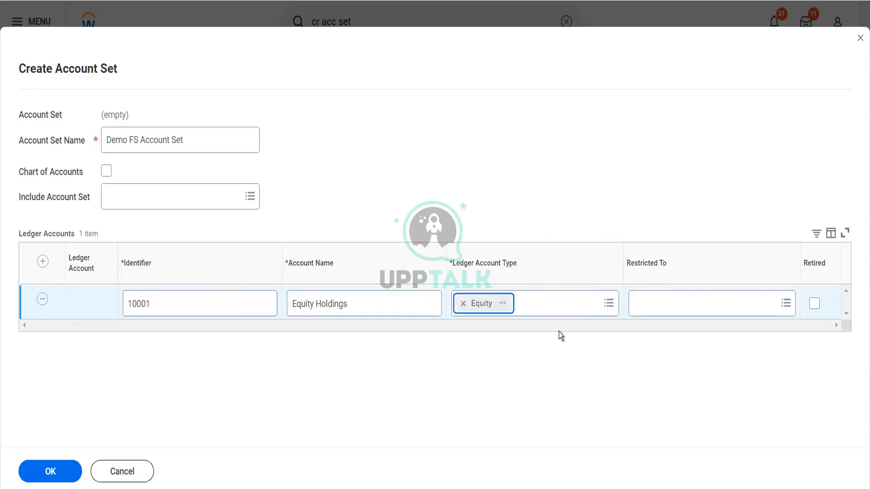
Step: Restrict the account to BHC Blinkit Holdings CH and BGC Blinkit Grocery Delivery, then save
{"action": "left_click", "coordinate": [645, 307]}
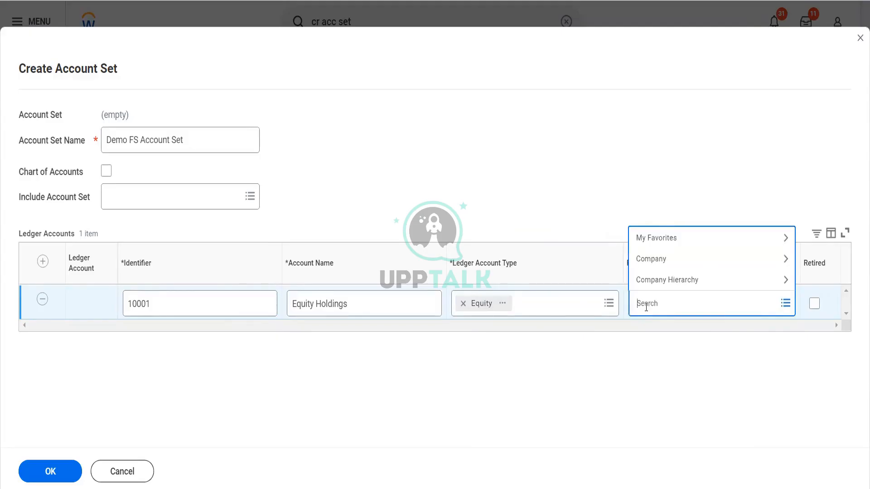
{"action": "type", "text": "Blinkit"}
{"action": "key", "text": "Return"}
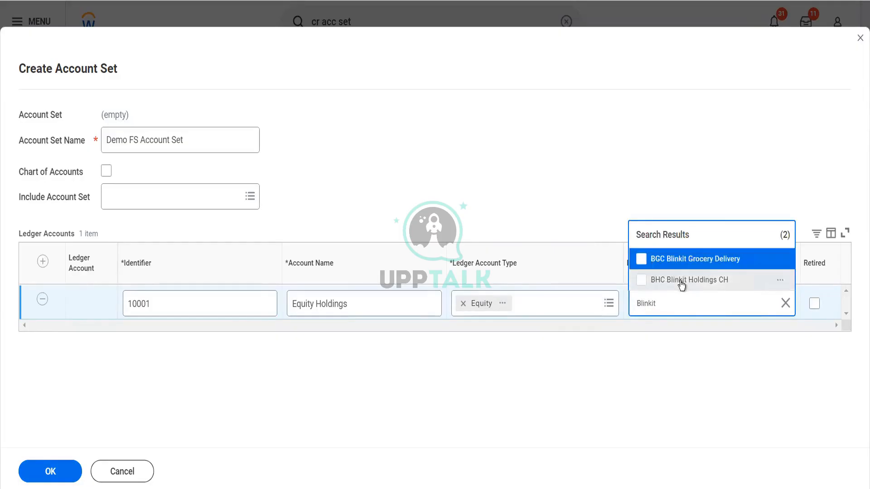
{"action": "left_click", "coordinate": [681, 281]}
{"action": "left_click", "coordinate": [680, 258]}
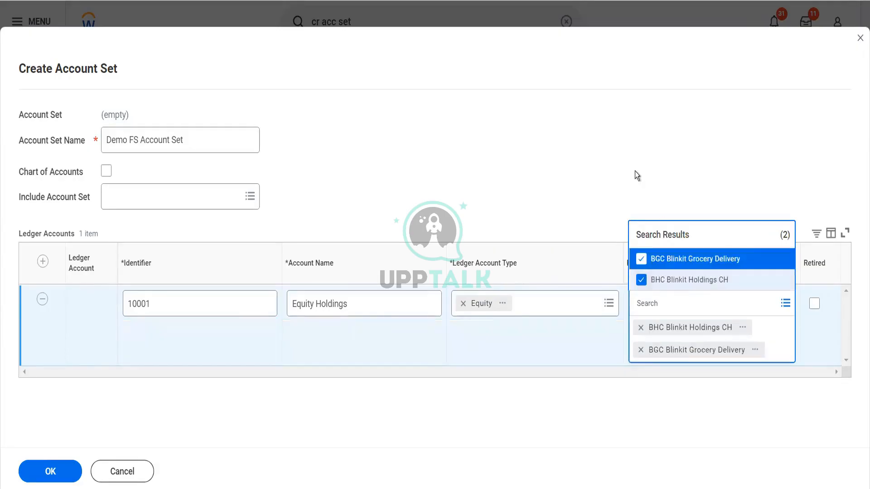
{"action": "left_click", "coordinate": [634, 172]}
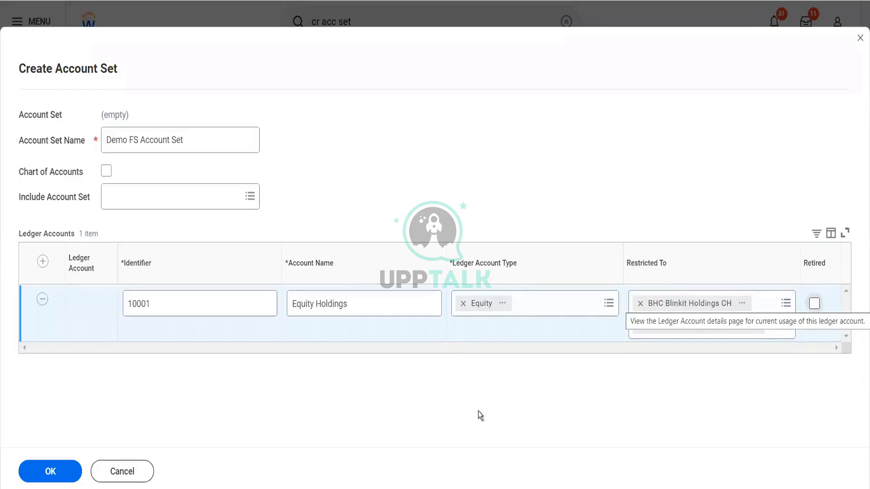
{"action": "left_click", "coordinate": [63, 470]}
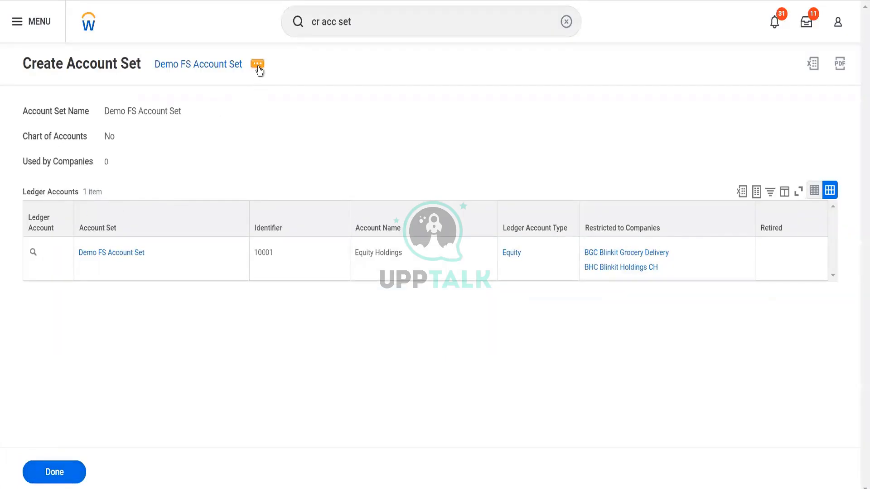
Step: Open the Demo FS Account Set for editing via Account Set > Edit
{"action": "left_click", "coordinate": [257, 65]}
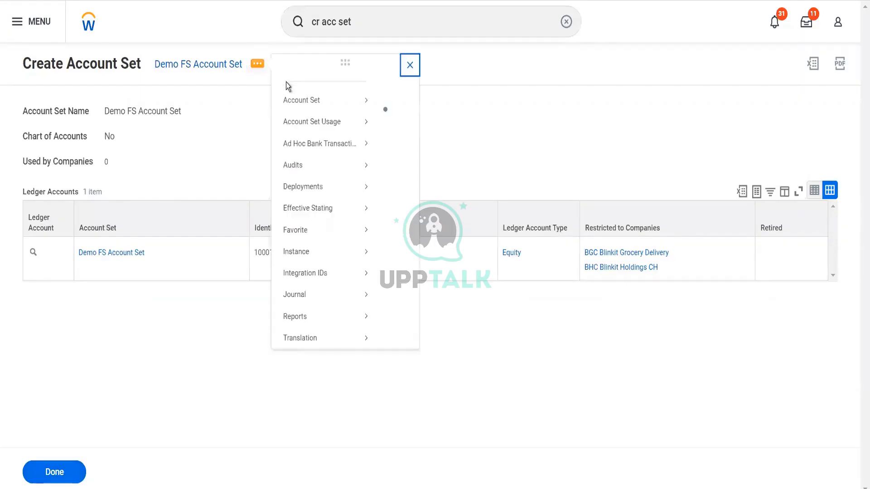
{"action": "mouse_move", "coordinate": [316, 107]}
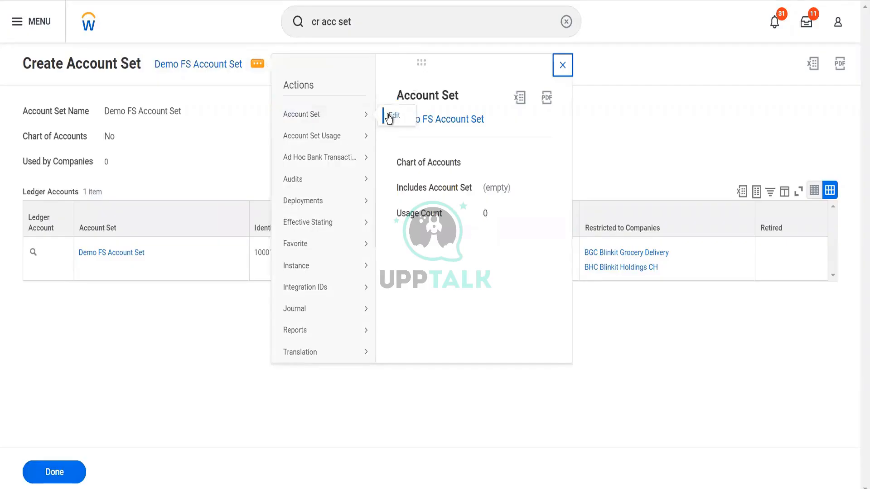
{"action": "left_click", "coordinate": [390, 116]}
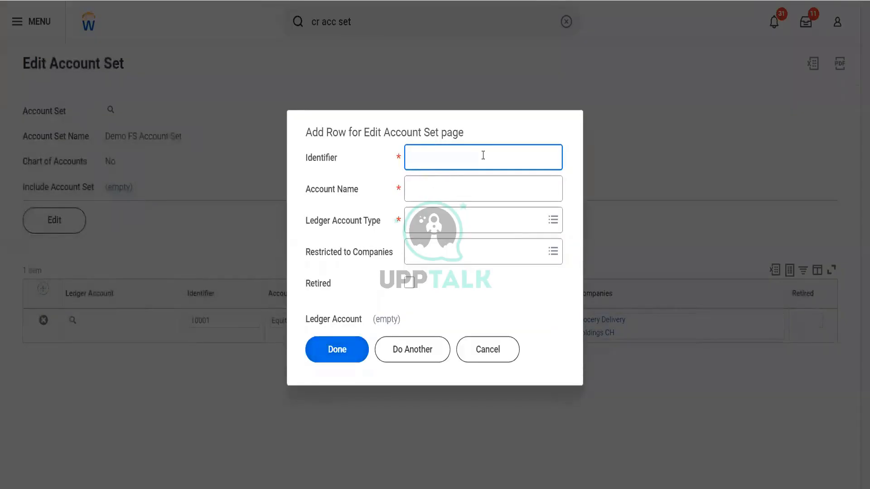
Step: Add ledger account 20001 Asset with account type Asset
{"action": "type", "text": "20001"}
{"action": "key", "text": "Tab"}
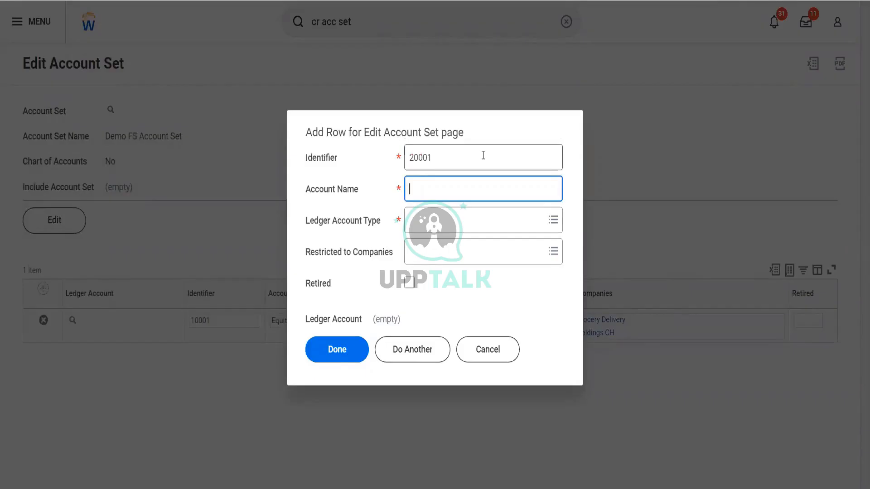
{"action": "type", "text": "Asset"}
{"action": "key", "text": "Tab"}
{"action": "type", "text": "asset"}
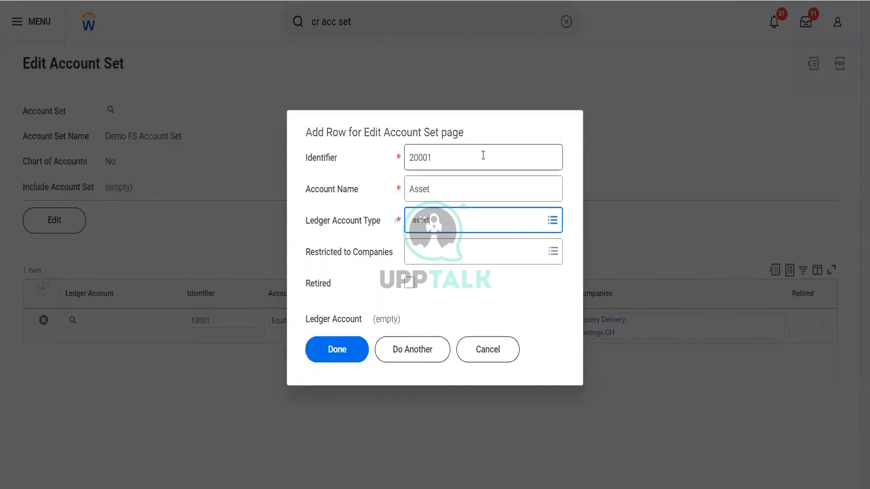
{"action": "key", "text": "Return"}
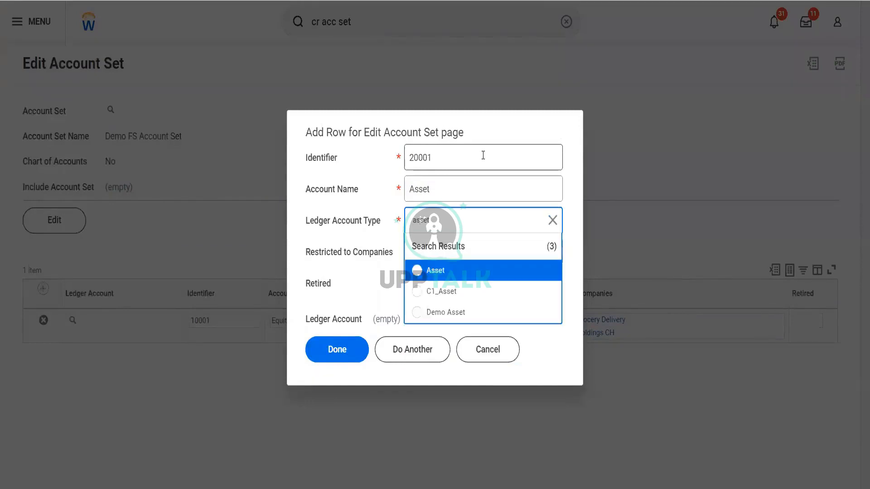
{"action": "left_click", "coordinate": [447, 270]}
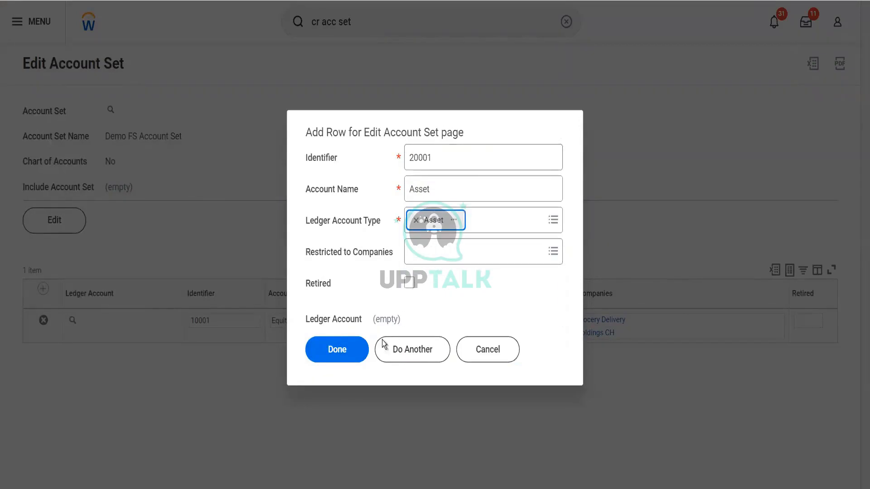
{"action": "left_click", "coordinate": [344, 366]}
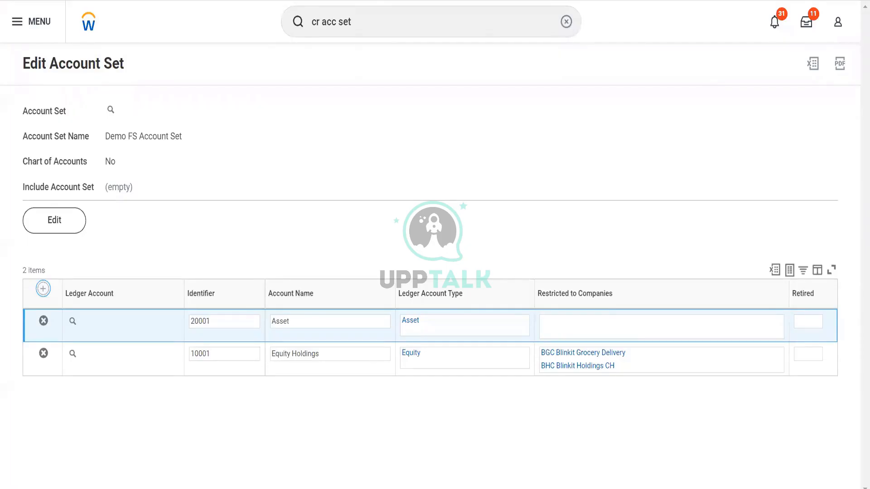
Step: Close the account set tab and preview The Olive Garden's cfa account set link
{"action": "right_click", "coordinate": [359, 1]}
{"action": "left_click", "coordinate": [382, 119]}
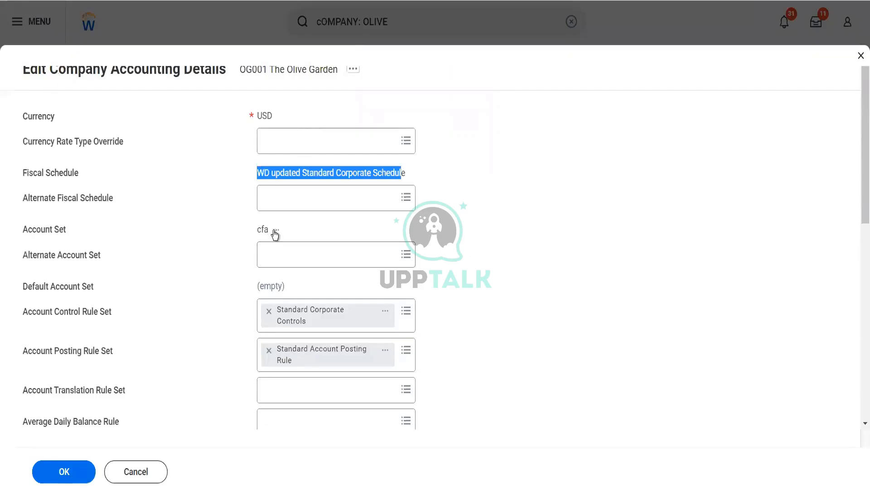
{"action": "left_click", "coordinate": [277, 230]}
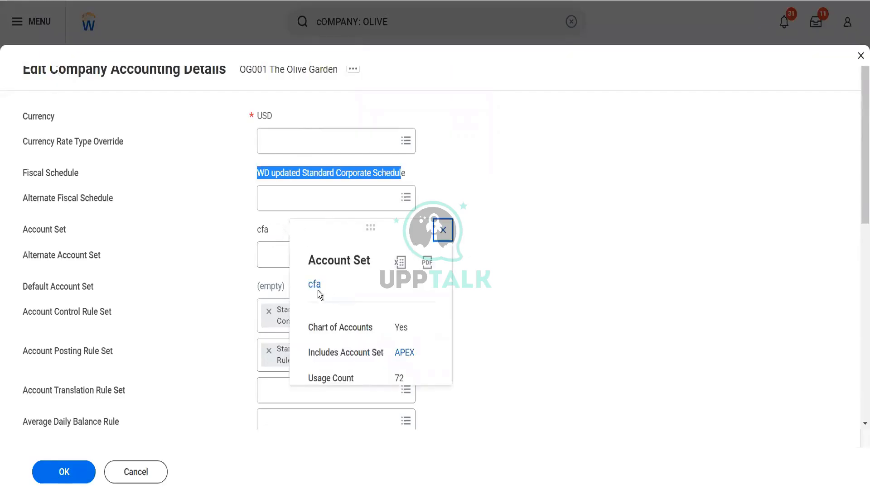
{"action": "right_click", "coordinate": [318, 289]}
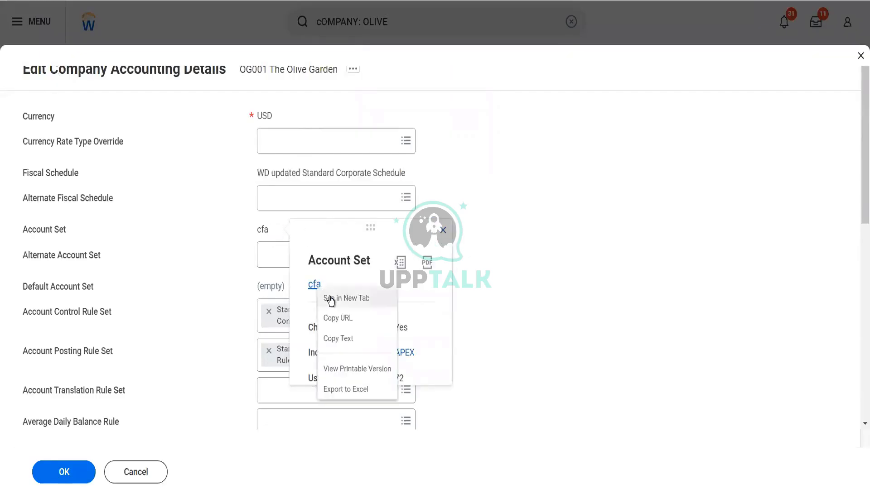